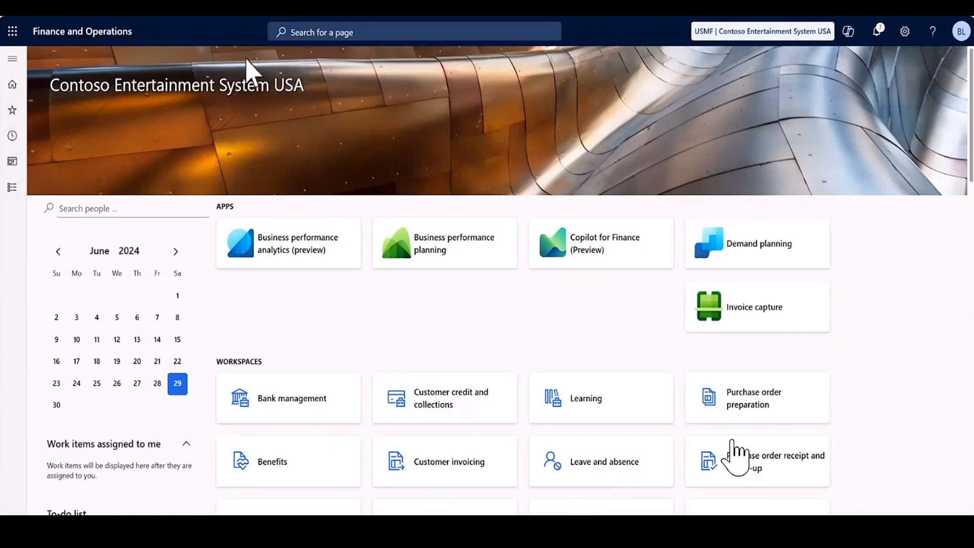
Create a new purchase order for vendor Acme Office Supplies from the Accounts payable list of all purchase orders.
left_click(13, 187)
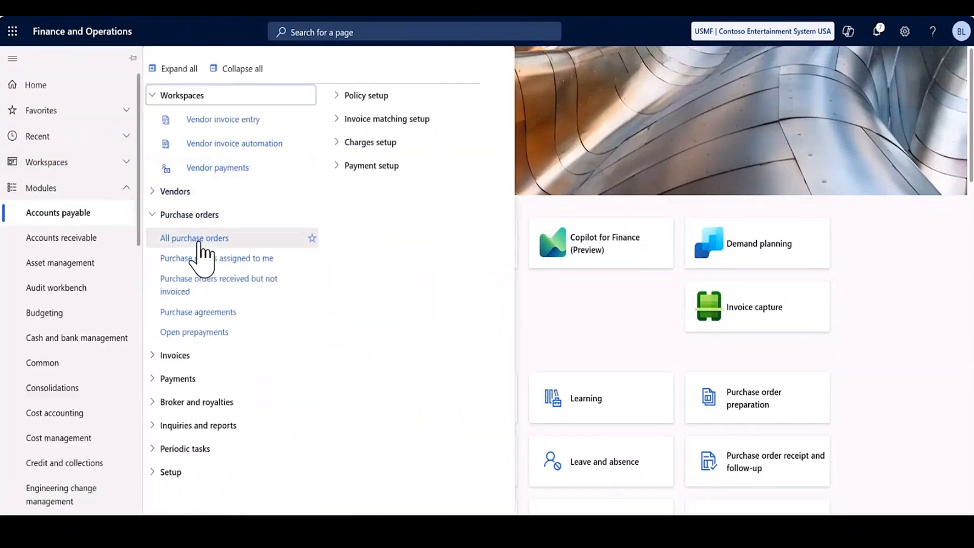
left_click(199, 239)
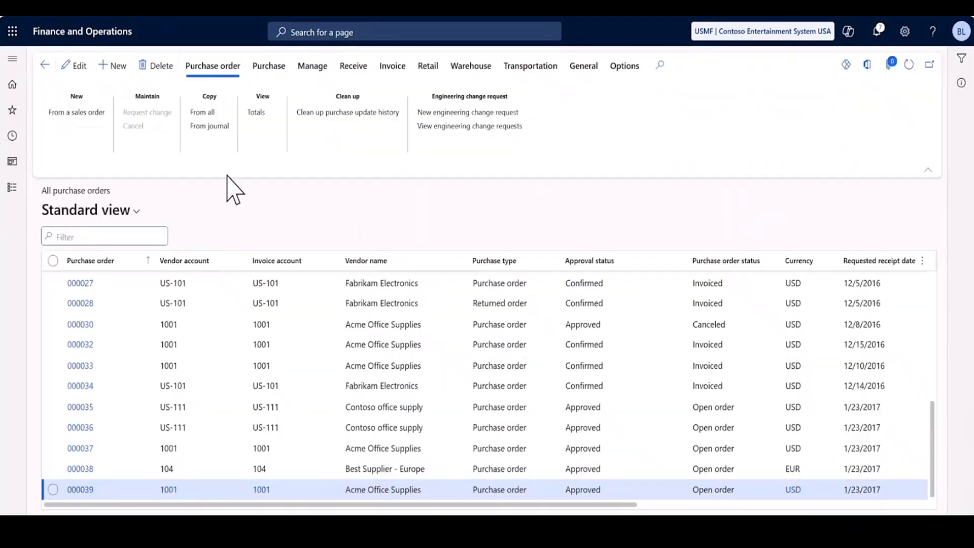
left_click(120, 72)
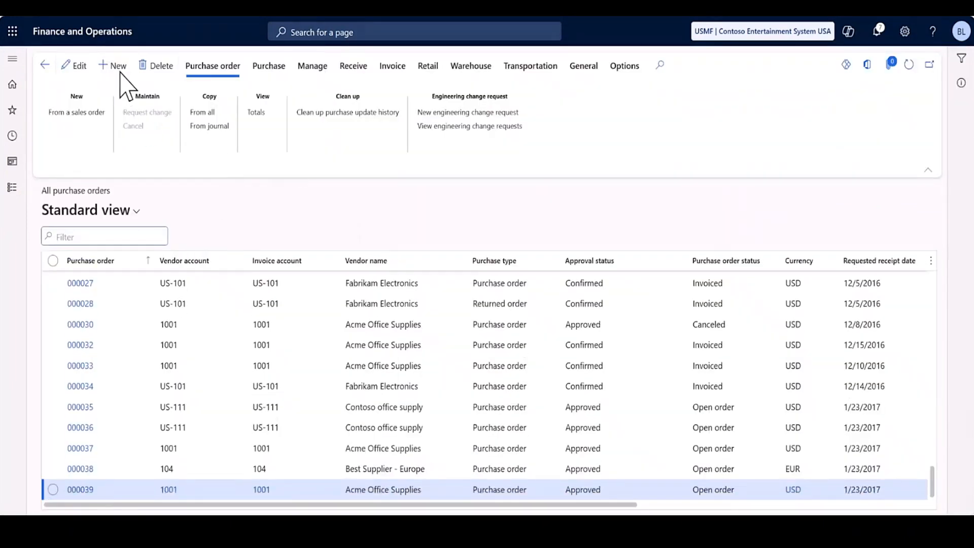
type("1")
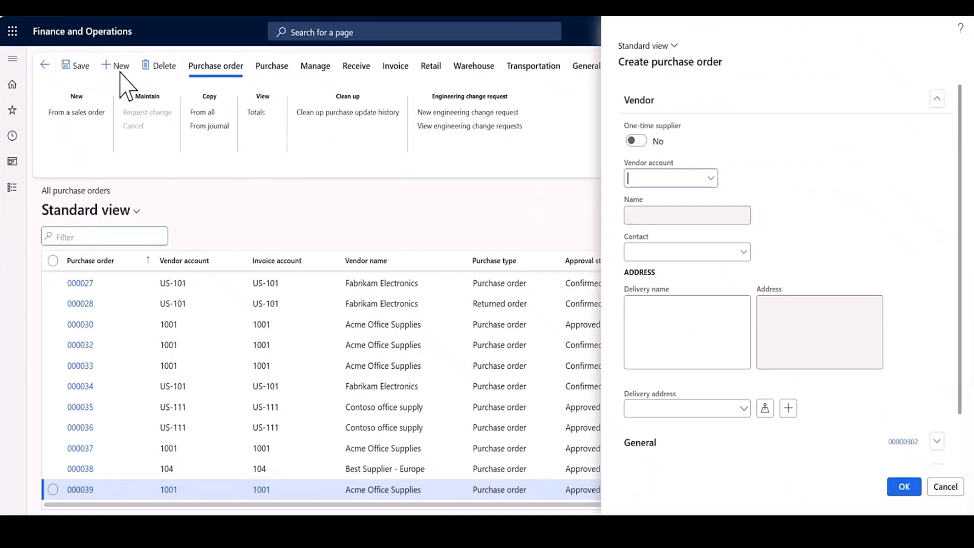
type("001")
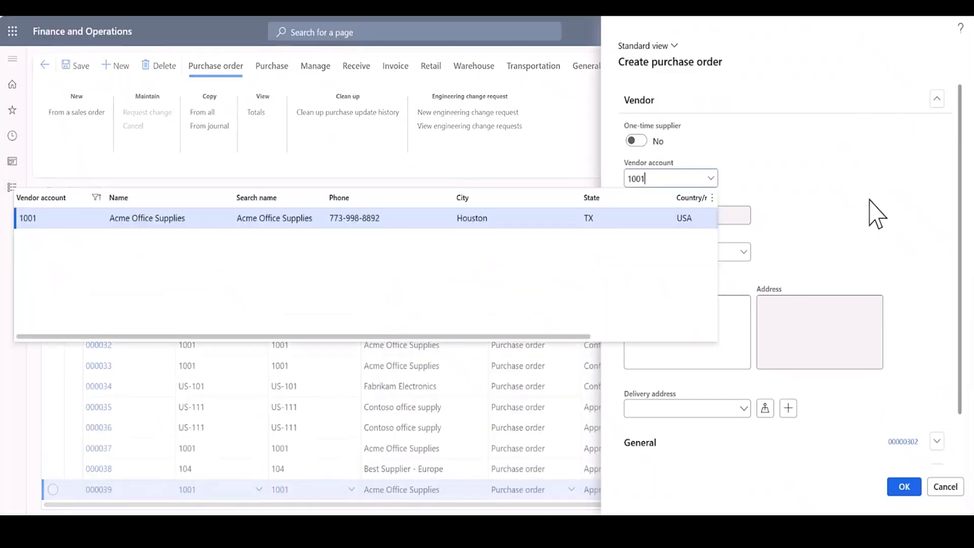
left_click(675, 227)
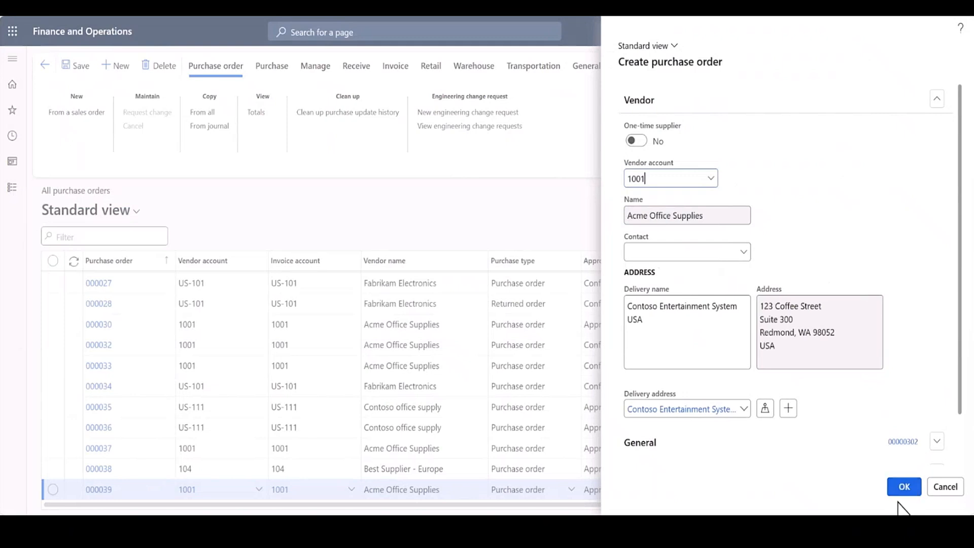
left_click(903, 486)
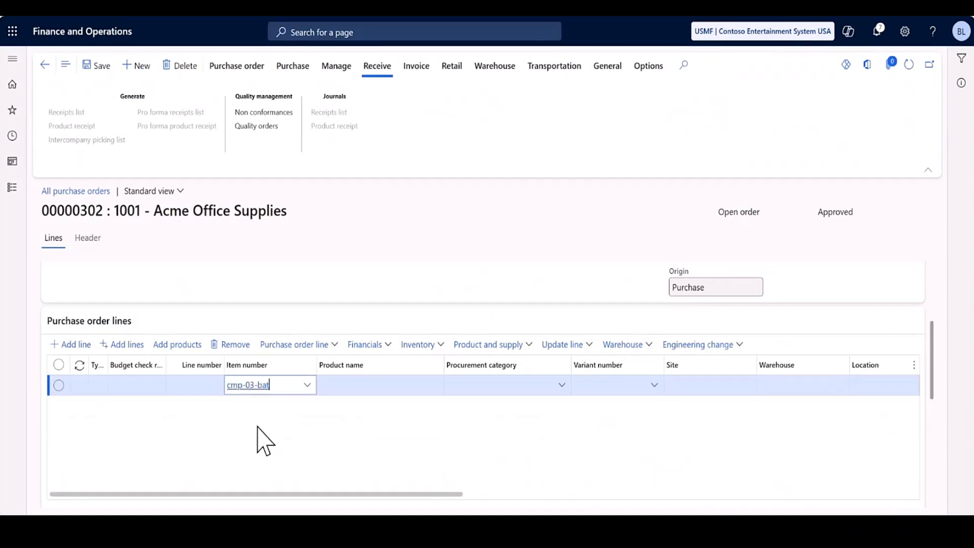
Fill in the purchase order line with item cmp-03-batch, site 1, warehouse 11 and quantity 100.
key("Tab")
key("Tab")
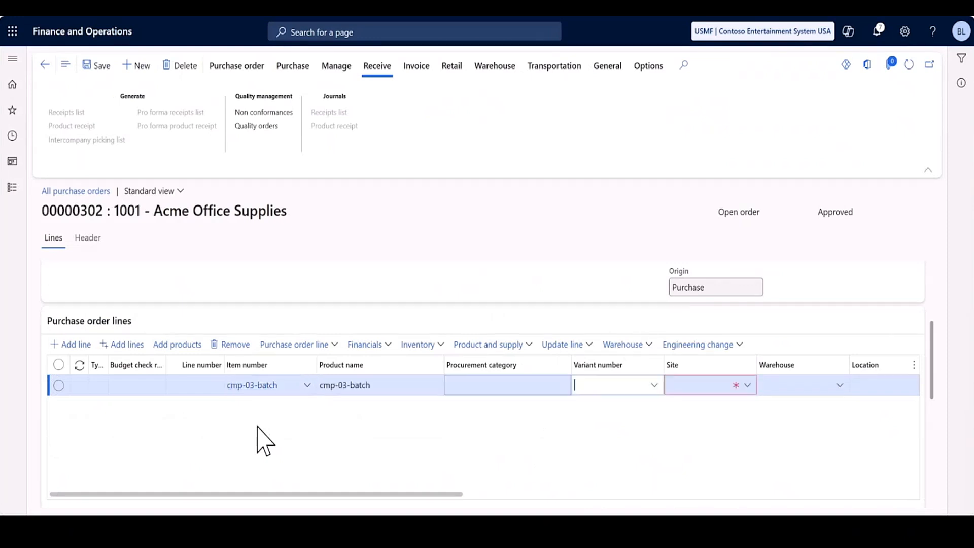
key("Tab")
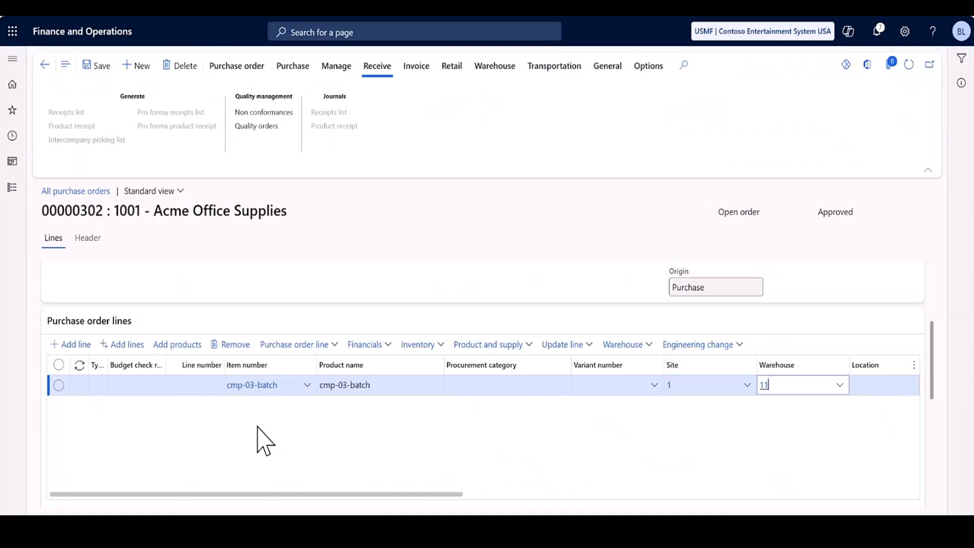
key("Tab")
key("Tab")
key("Tab")
key("Tab")
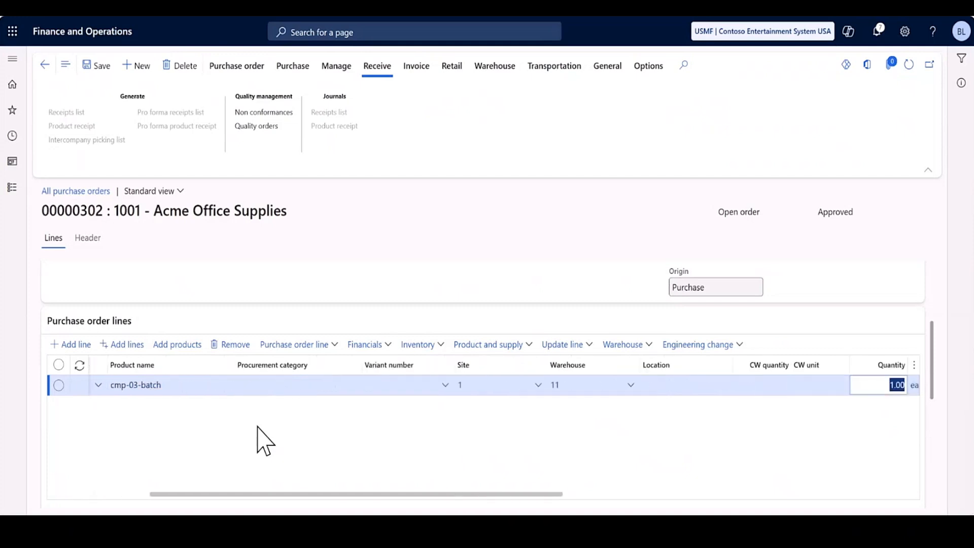
type("1")
left_click(279, 427)
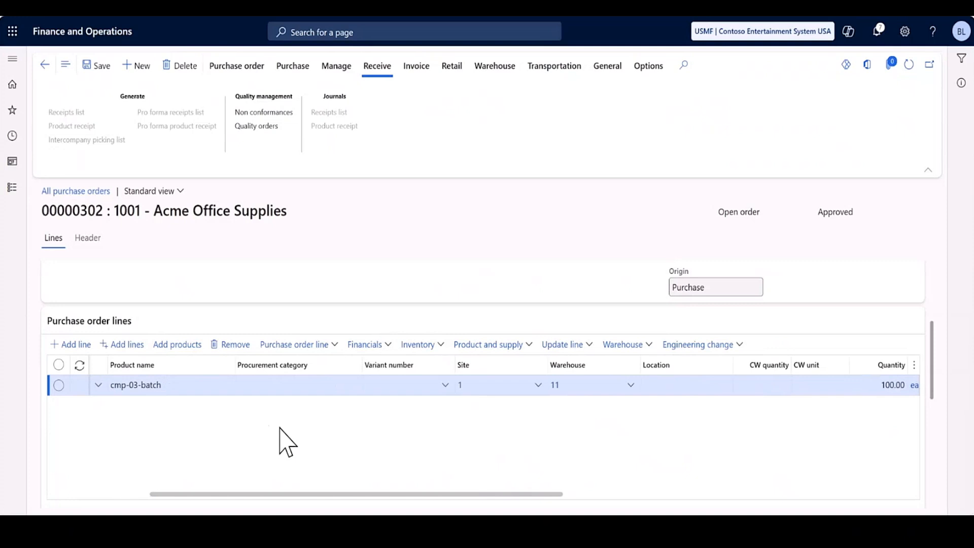
Register the full quantity of the cmp-03-batch line under its batch, confirm the registration and return to the order.
left_click(564, 346)
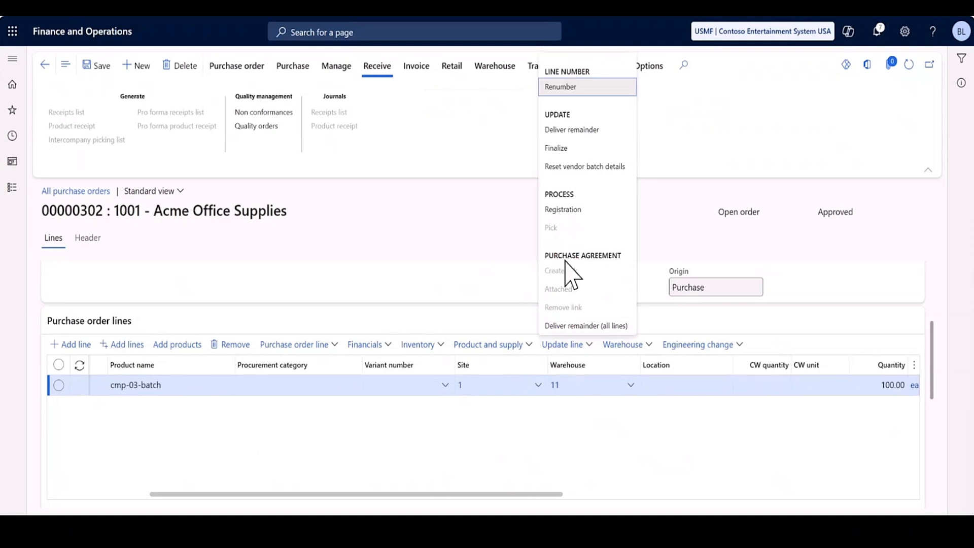
left_click(563, 209)
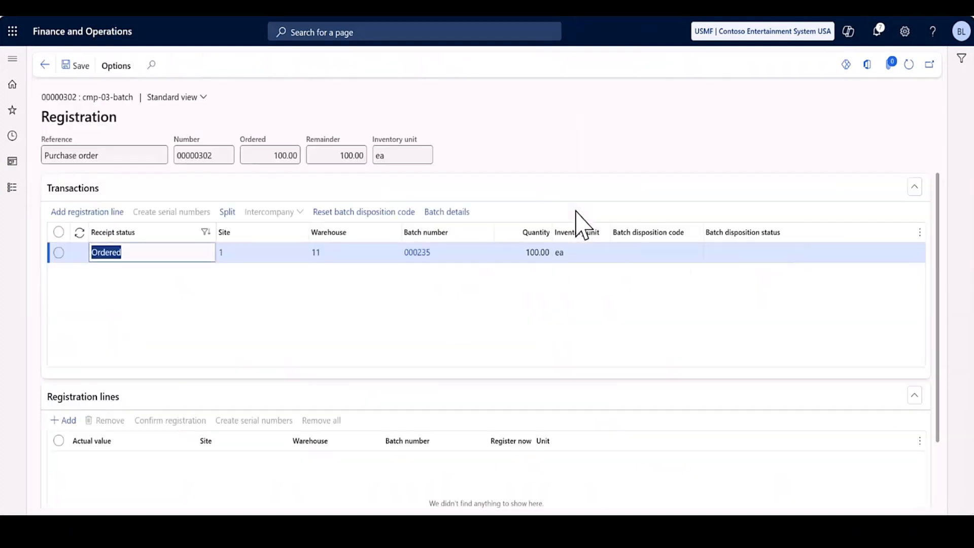
left_click(77, 212)
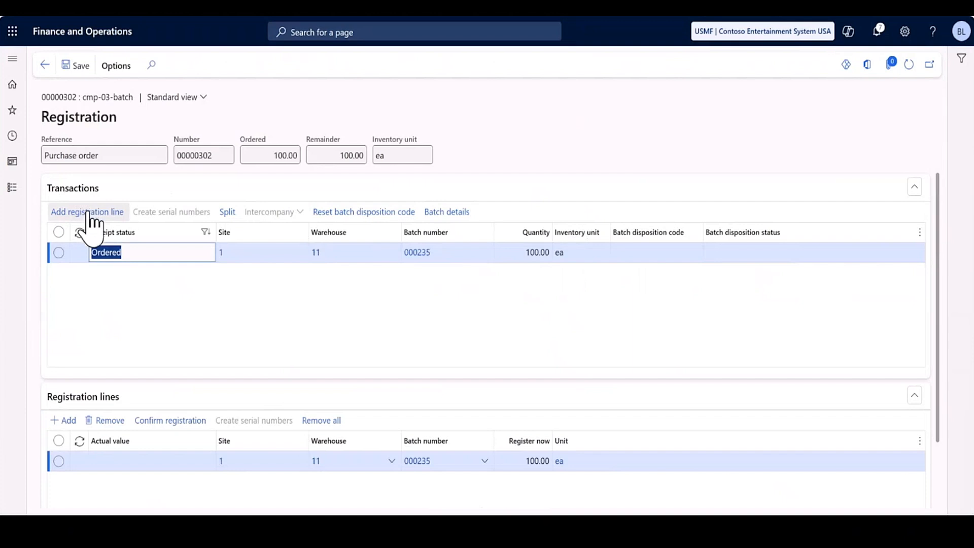
left_click(152, 421)
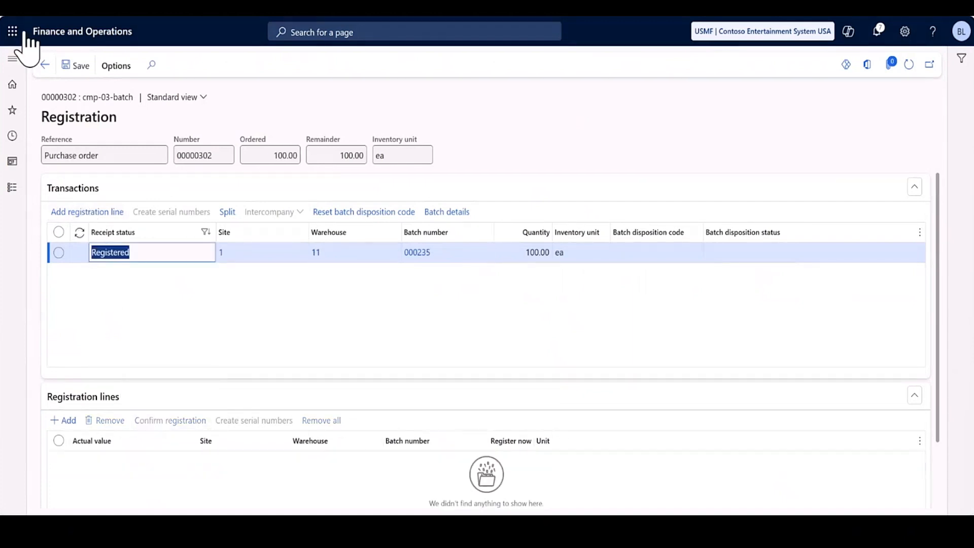
left_click(45, 65)
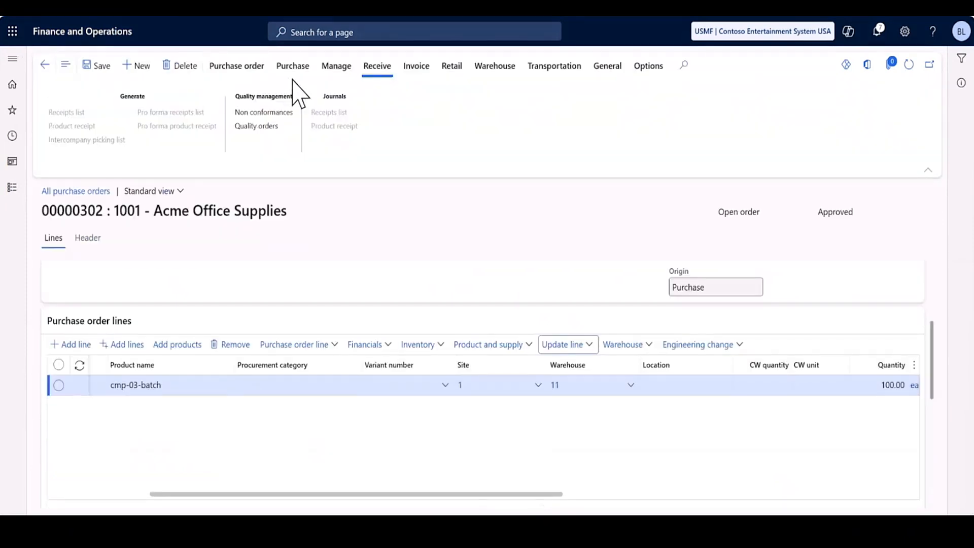
Confirm the purchase order and post its product receipt, using the order number prefixed with pR as the receipt number.
left_click(303, 67)
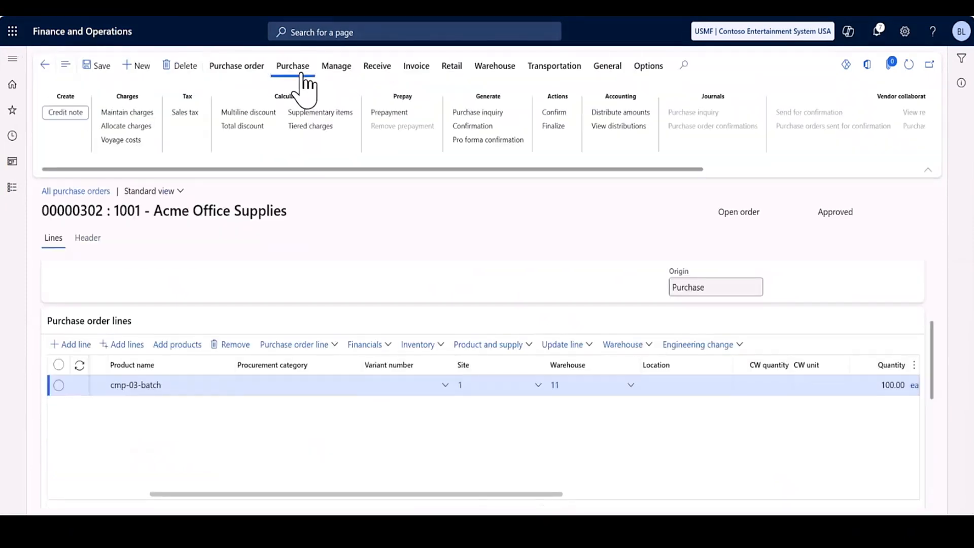
left_click(547, 111)
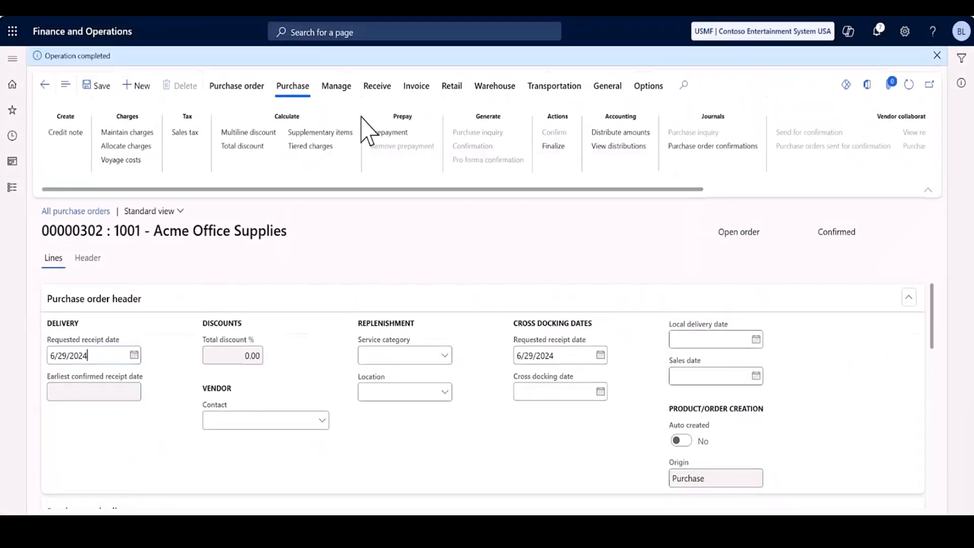
left_click(377, 88)
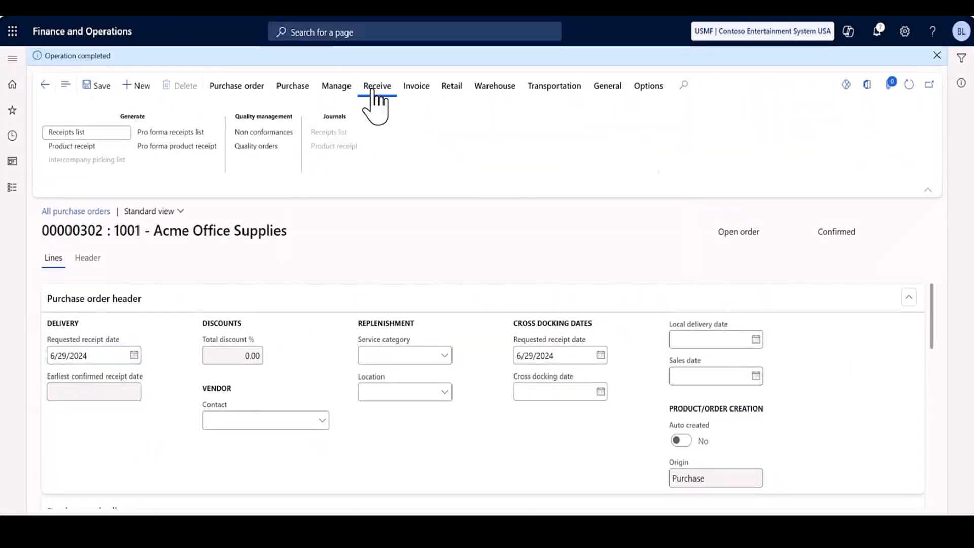
left_click(95, 150)
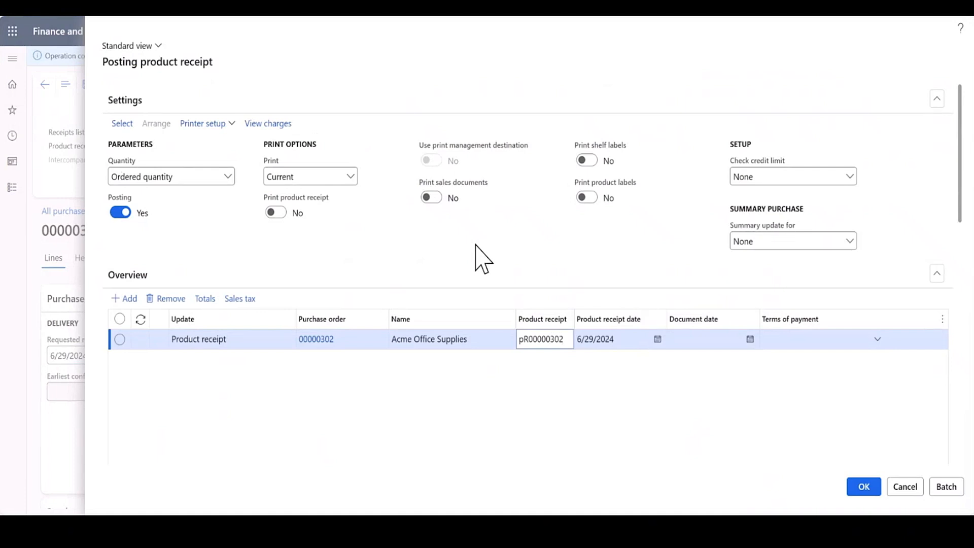
left_click(870, 488)
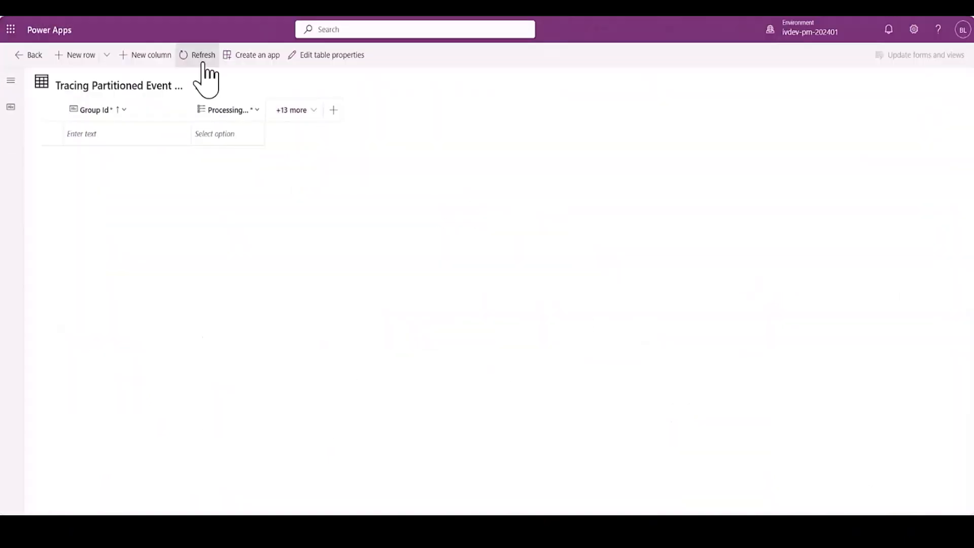
Switch to Power Apps and refresh the Tracing Partitioned Event table to check for pending events.
left_click(202, 60)
left_click(202, 61)
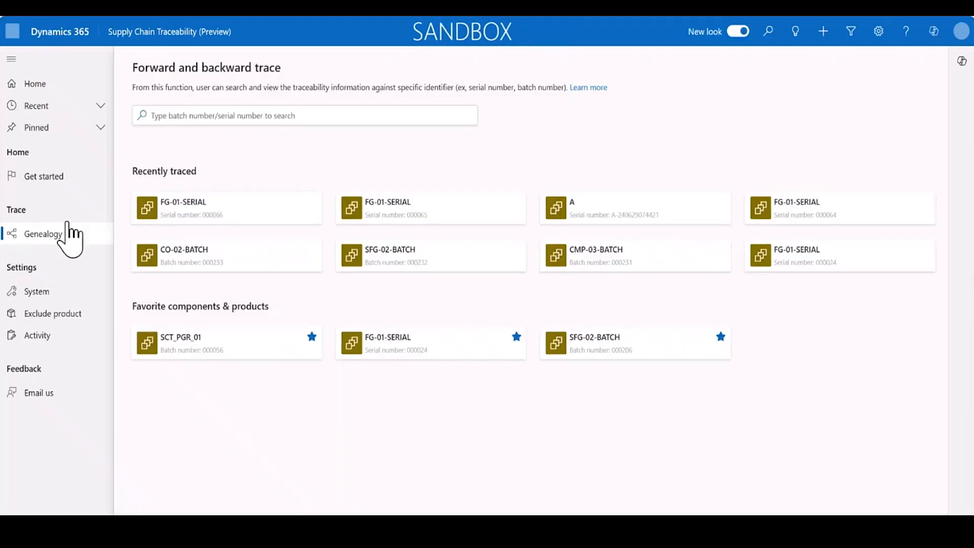
In Supply Chain Traceability, search the genealogy trace for cmp-03-batch and open the trace of batch 000235.
left_click(301, 120)
type("cmp")
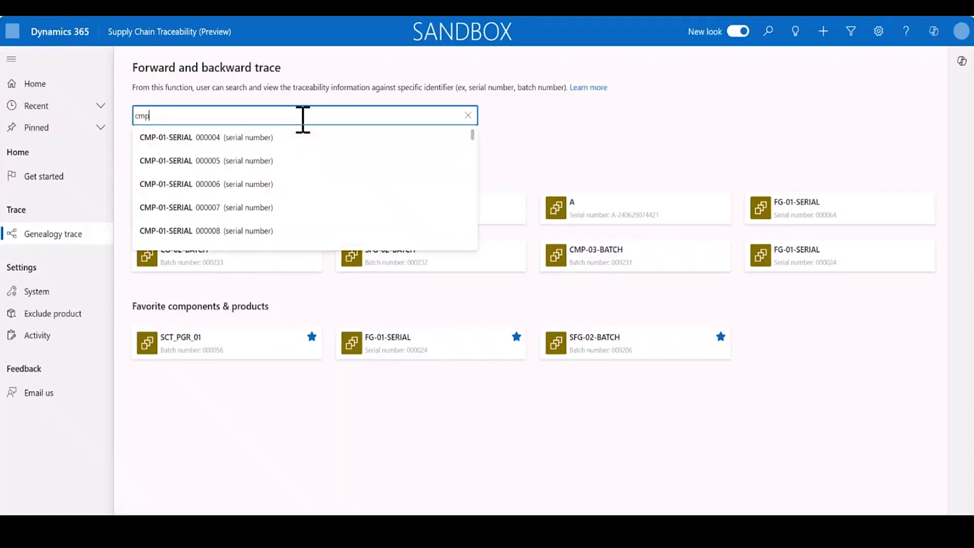
type("-03-")
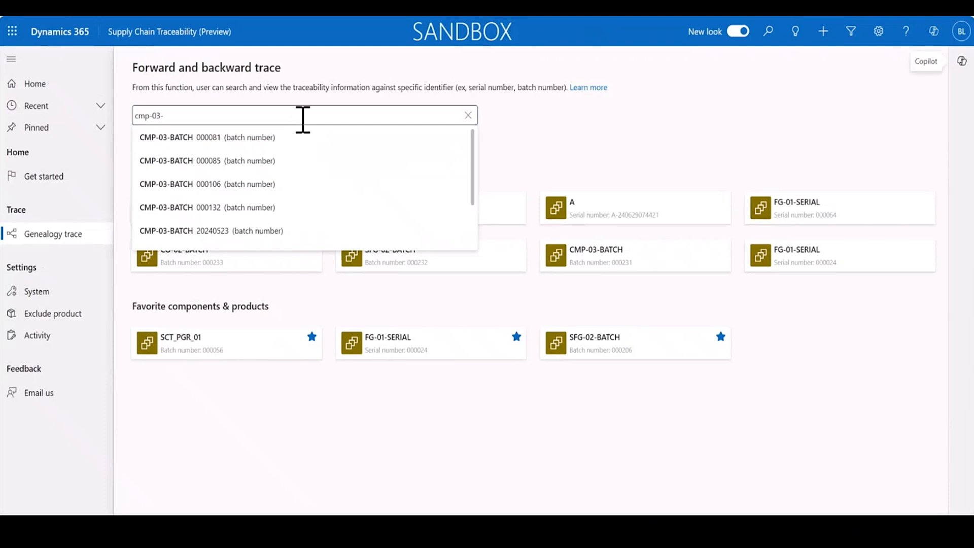
left_click(303, 120)
type("batch")
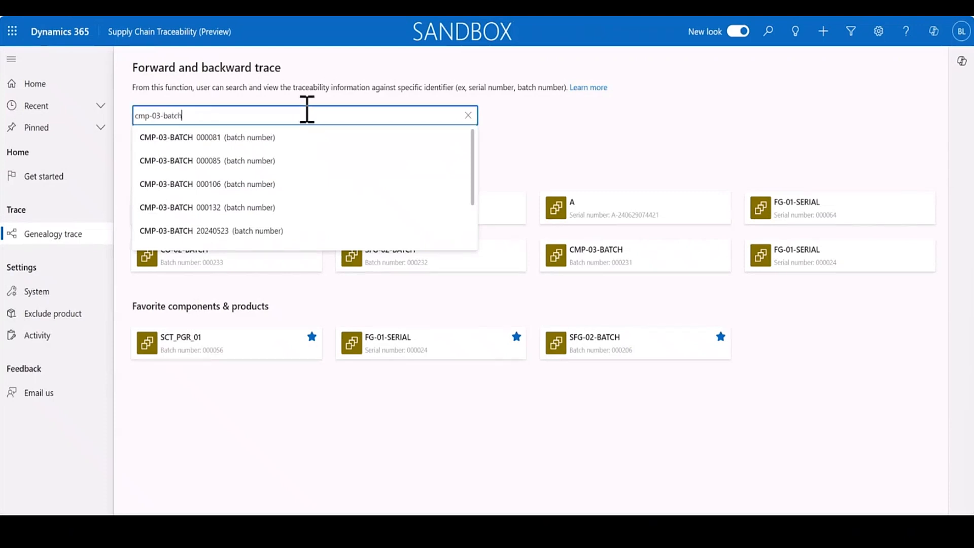
scroll(339, 150, "down", 1)
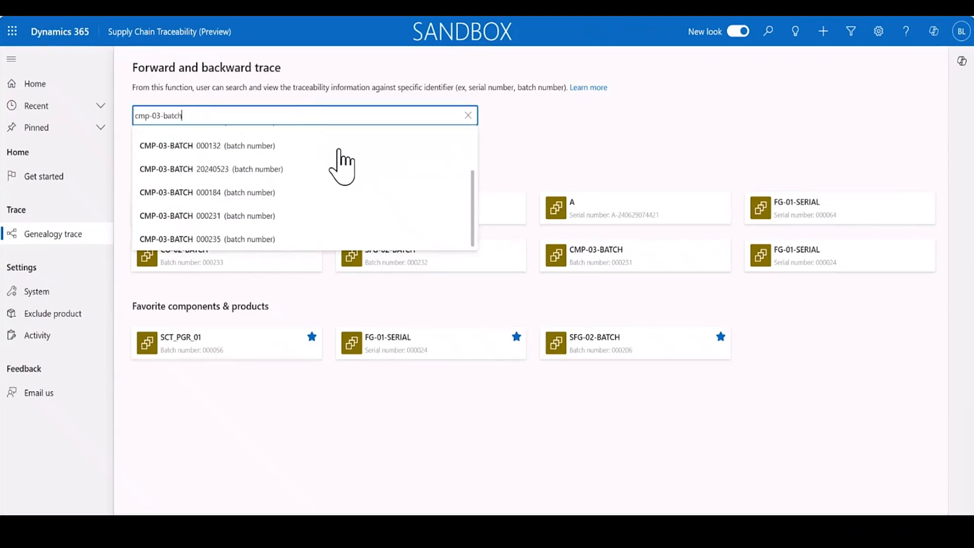
left_click(236, 239)
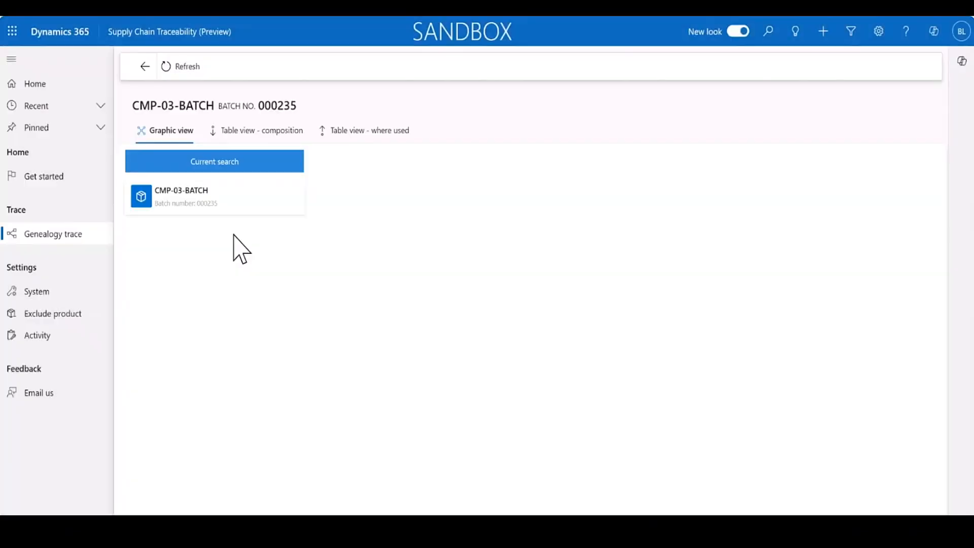
View the CMP-03-BATCH details and examine the purchase goods receipt among its activities.
mouse_move(243, 213)
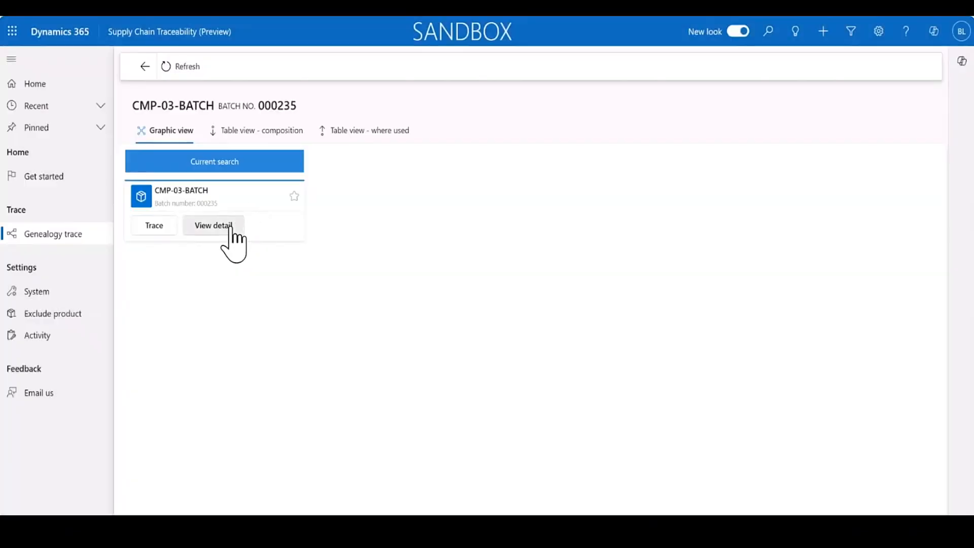
left_click(226, 227)
left_click(818, 72)
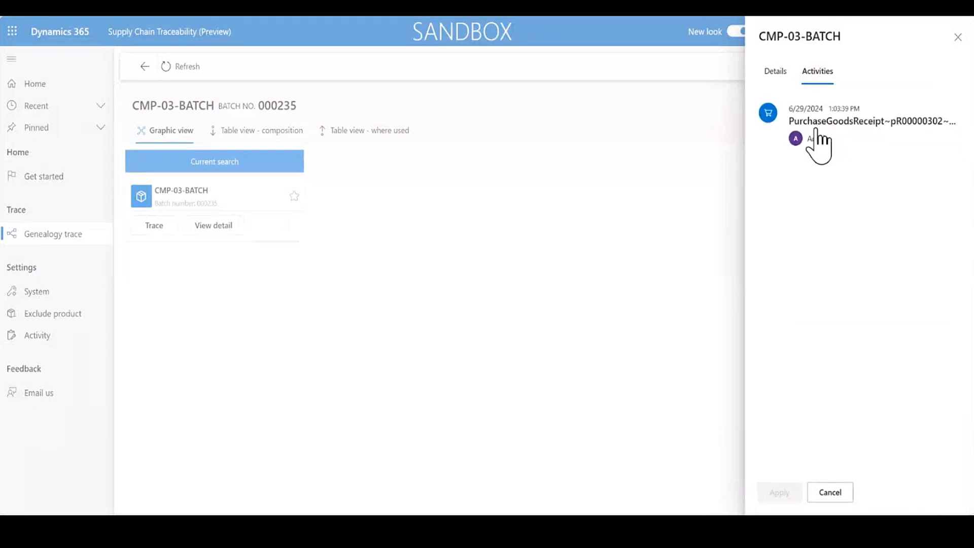
mouse_move(820, 146)
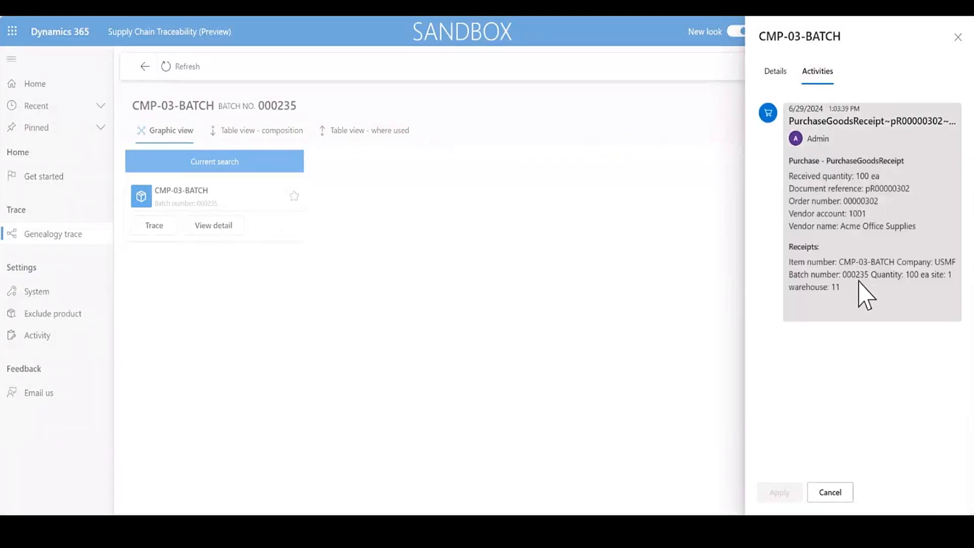
Switch to the Notepad notes and change the cmp-03-batch batch number to 000235.
key("alt+Tab")
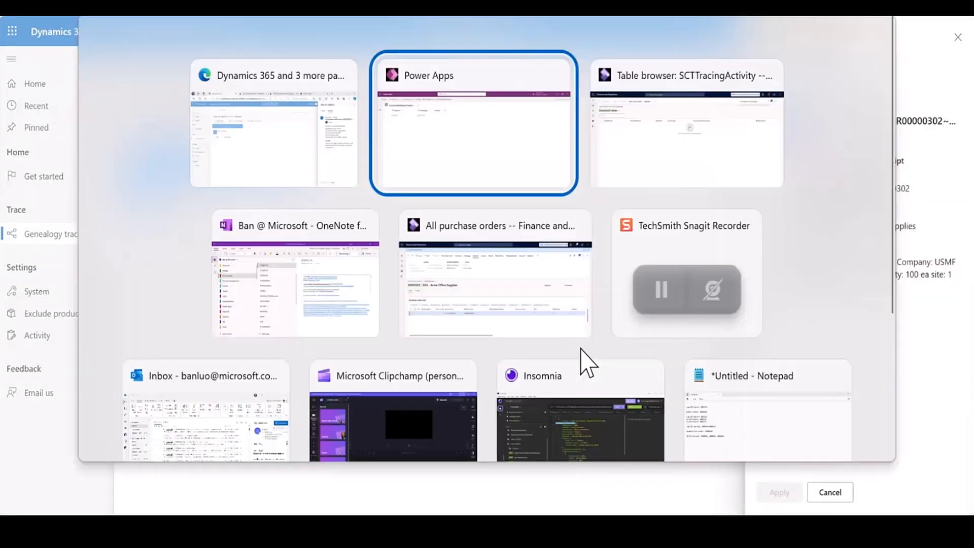
key("Tab")
key("Tab")
key("Tab")
key("Tab")
key("Tab")
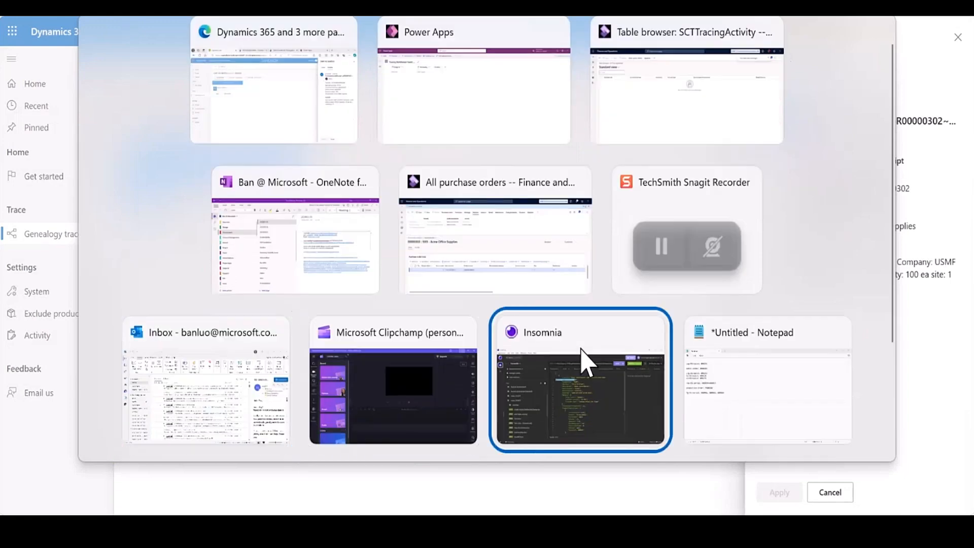
key("Tab")
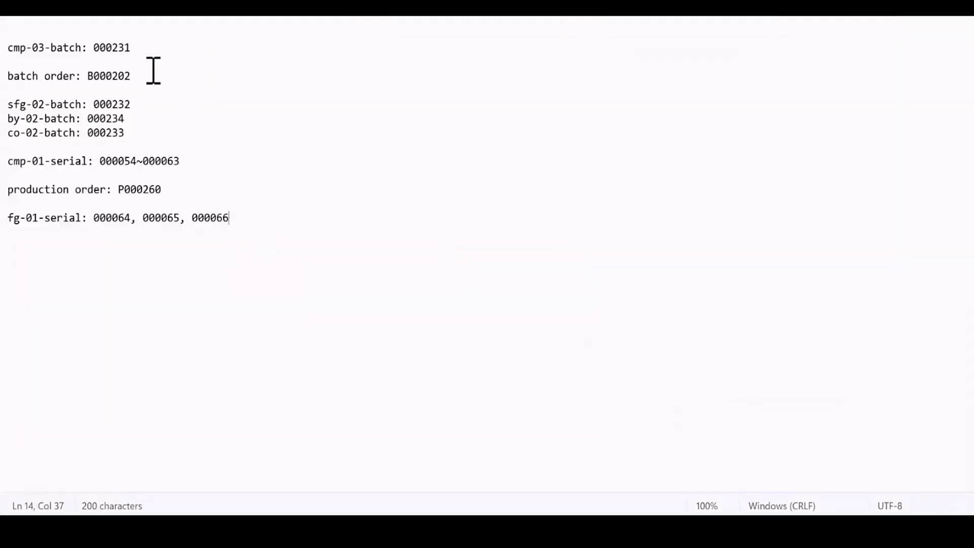
left_click(137, 48)
key("BackSpace")
type("5")
Switch to Finance and Operations, duplicate the purchase order page in the browser, and open all production orders under Production control in the copy.
key("alt+Tab")
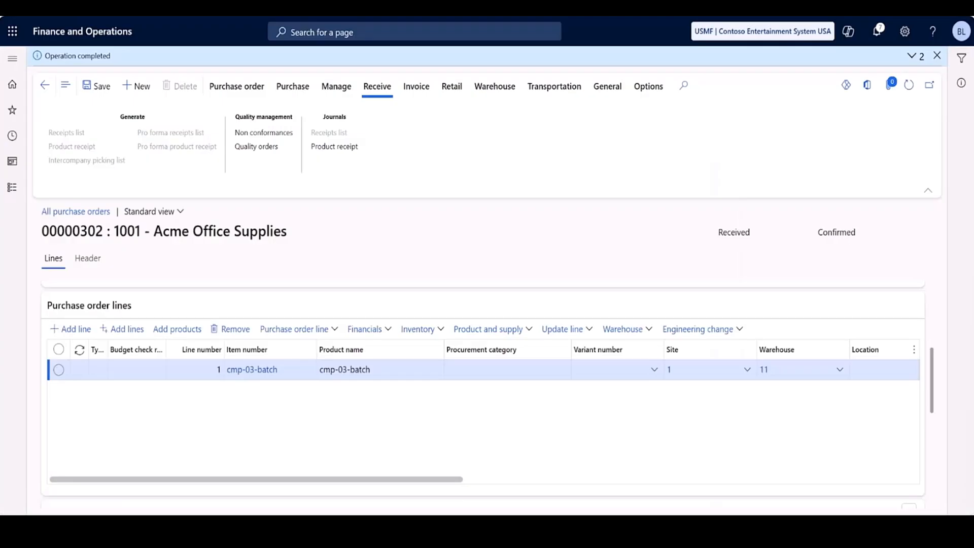
right_click(317, 10)
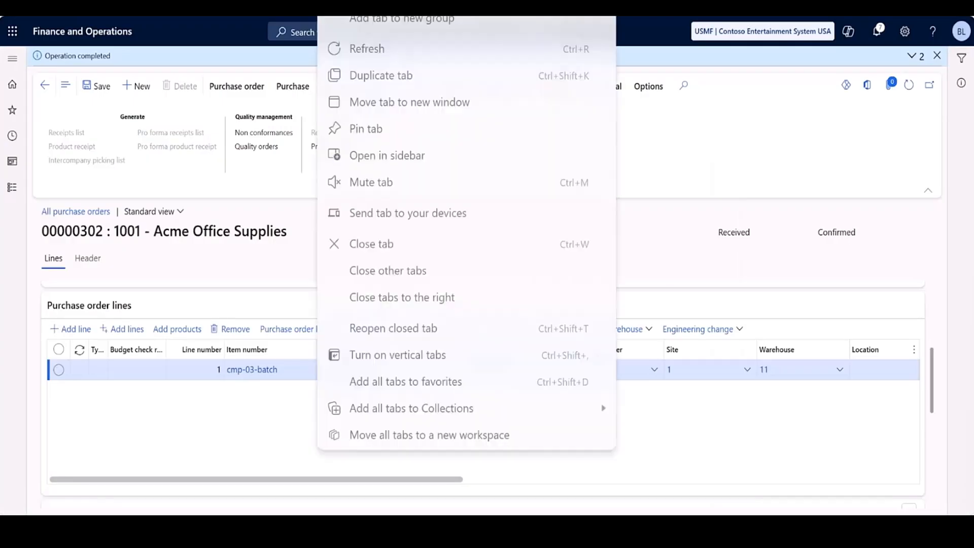
left_click(345, 76)
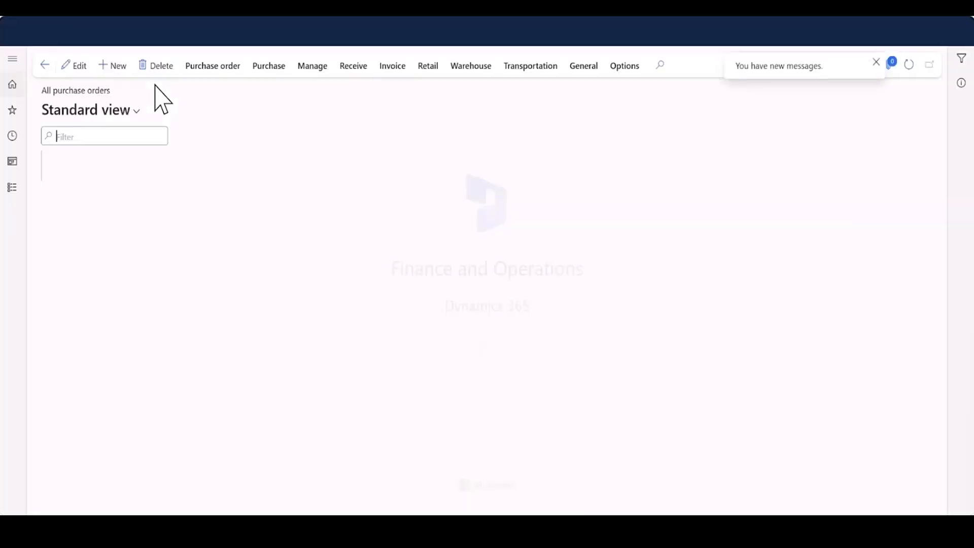
left_click(14, 192)
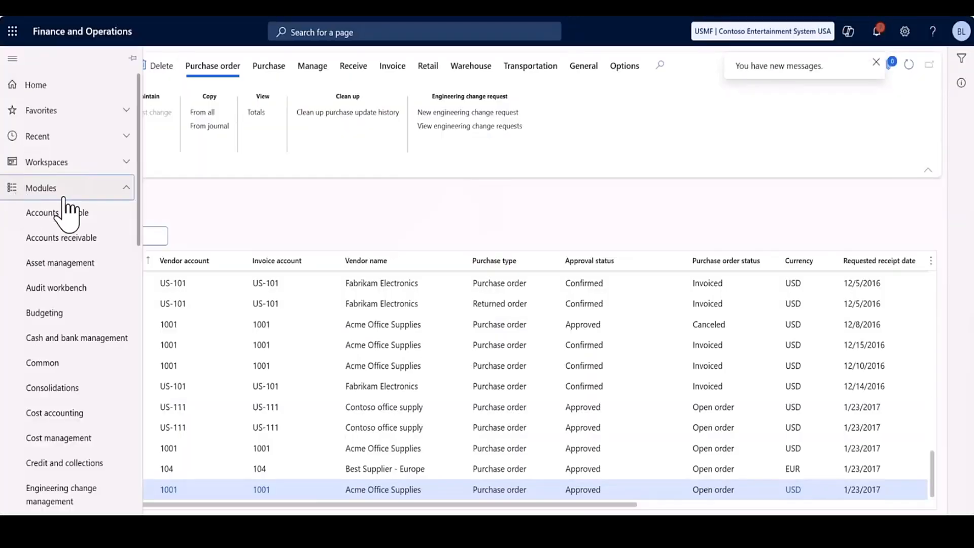
scroll(71, 210, "down", 10)
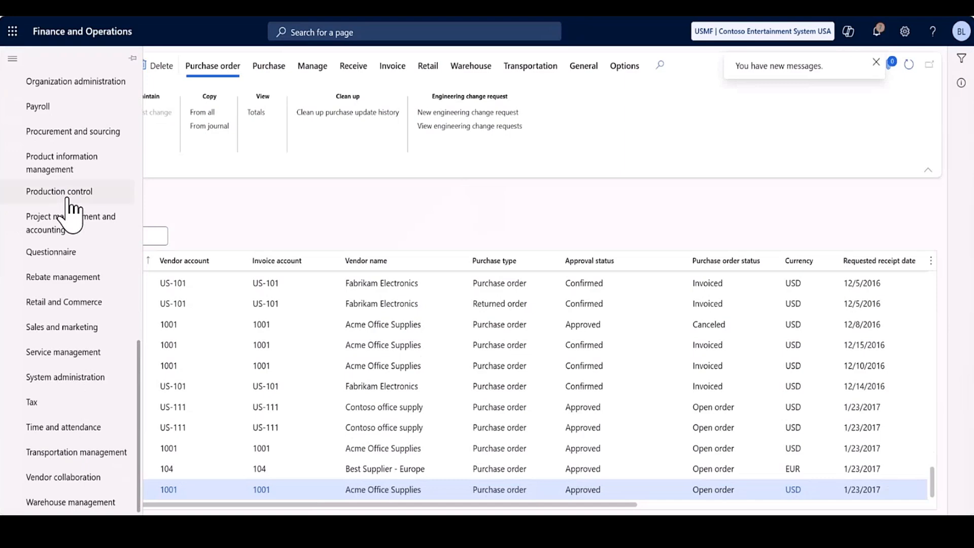
left_click(80, 192)
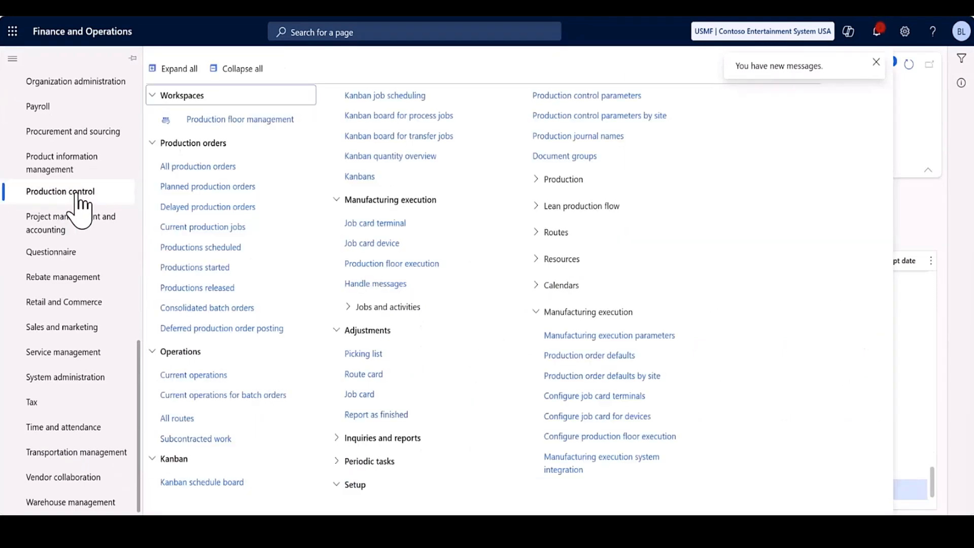
left_click(170, 166)
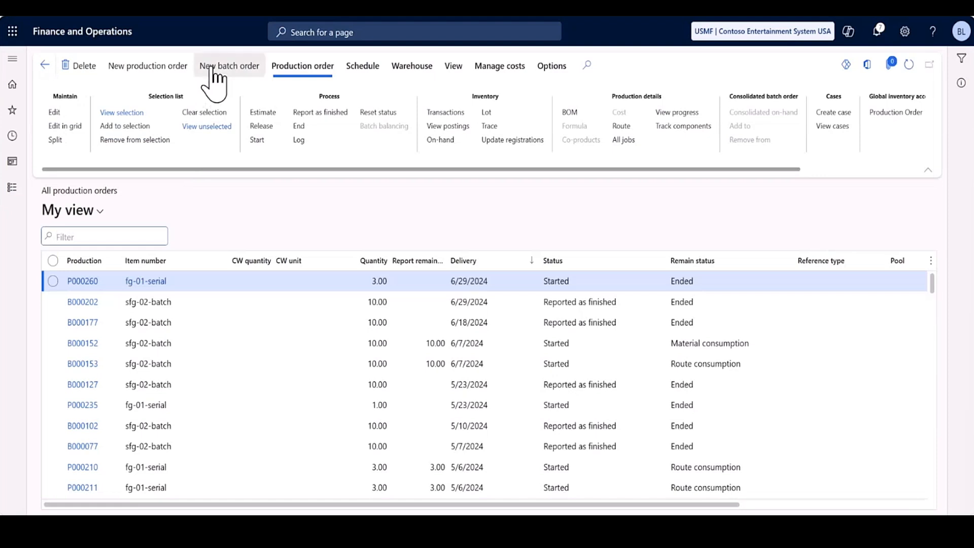
Create a batch order for 10 of item sfg-02-batch at site 1, warehouse 11, inserting the active formula and route versions.
left_click(214, 71)
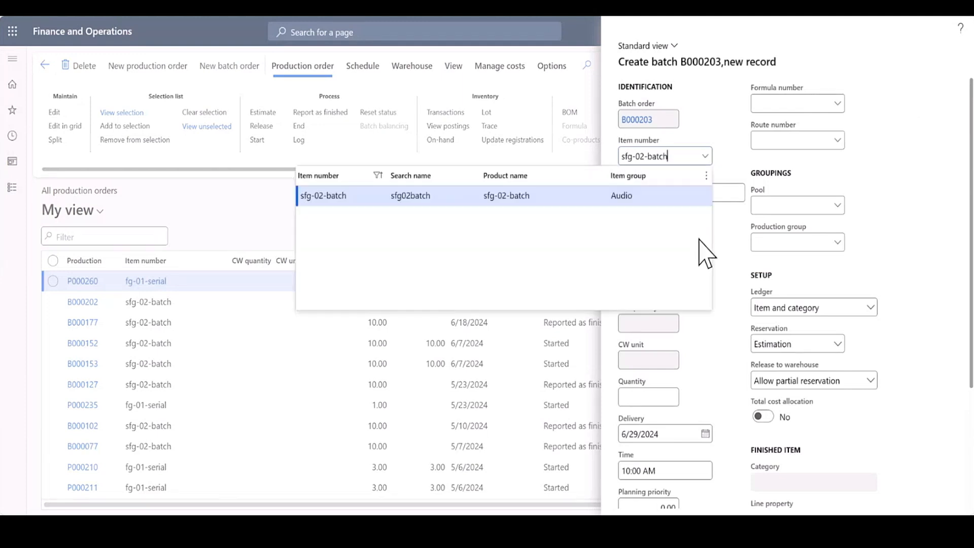
left_click(702, 198)
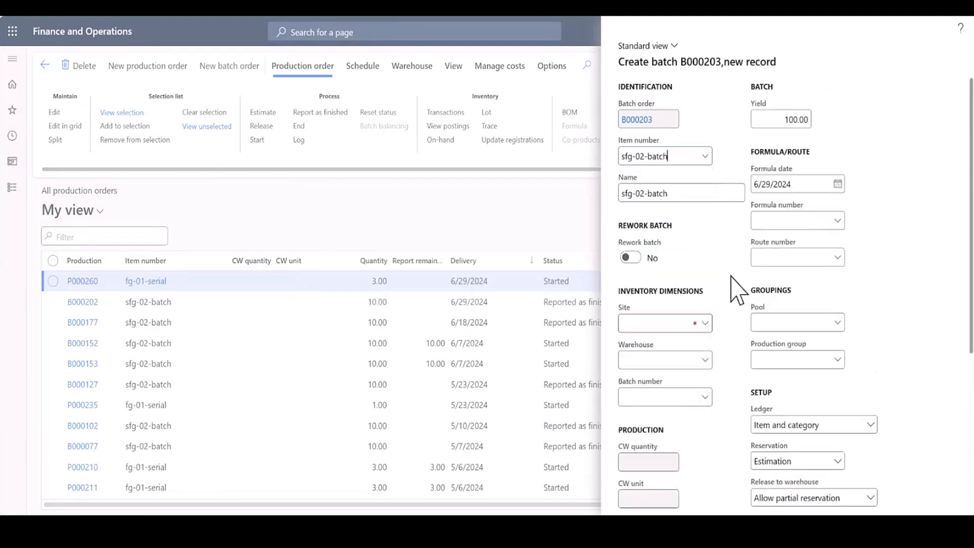
left_click(663, 320)
type("1")
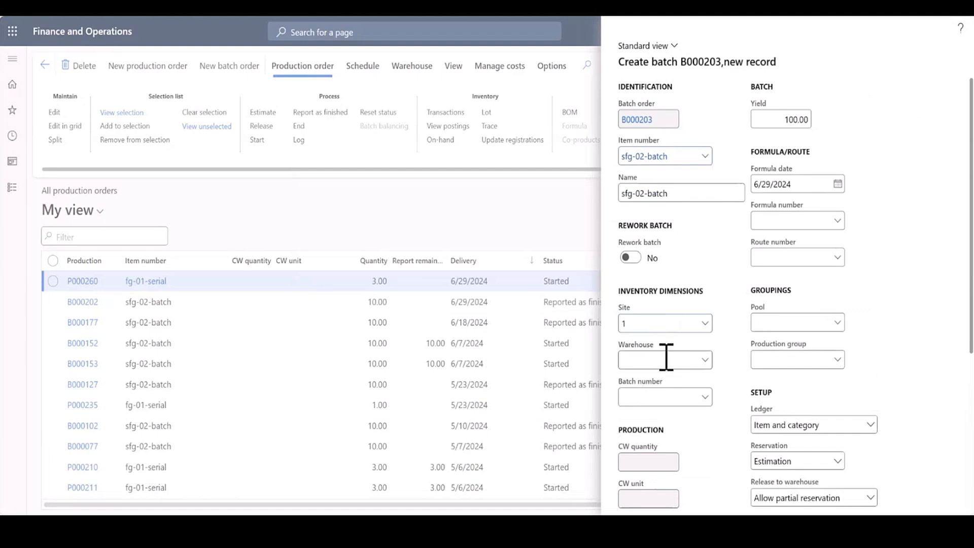
left_click(665, 361)
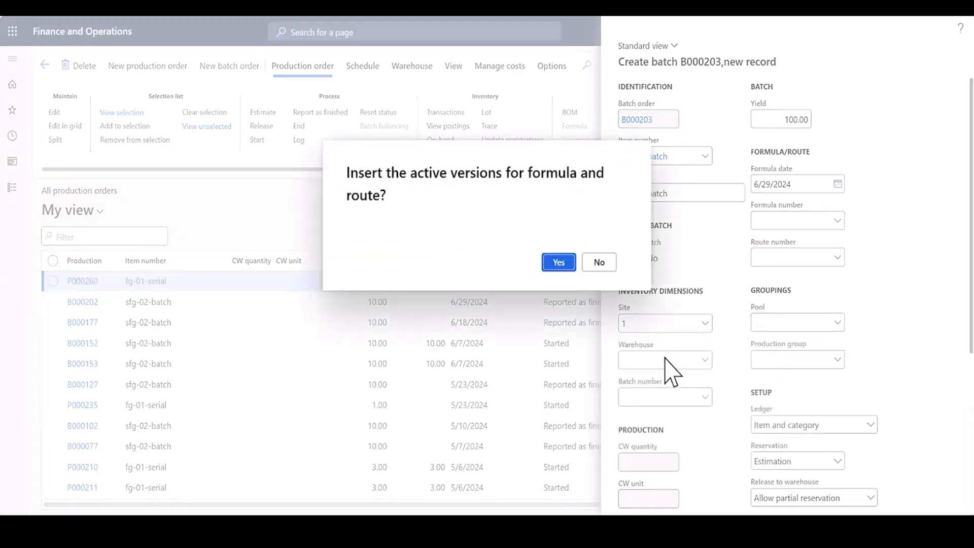
left_click(563, 267)
left_click(632, 361)
type("11")
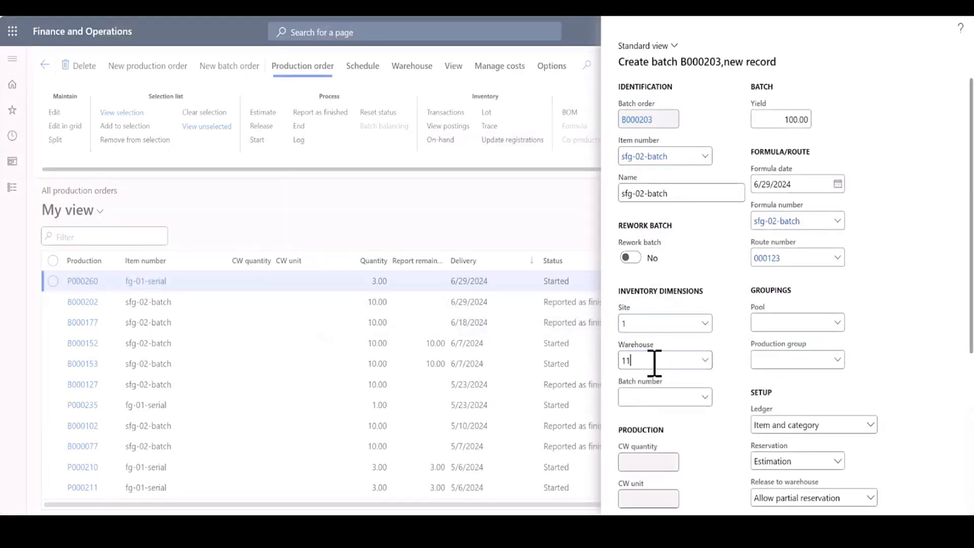
scroll(742, 365, "down", 4)
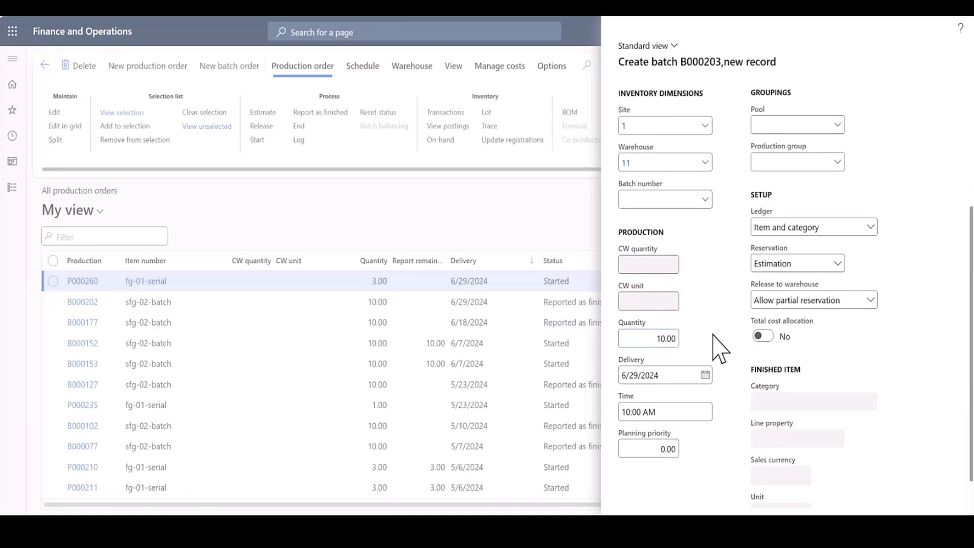
scroll(915, 348, "down", 1)
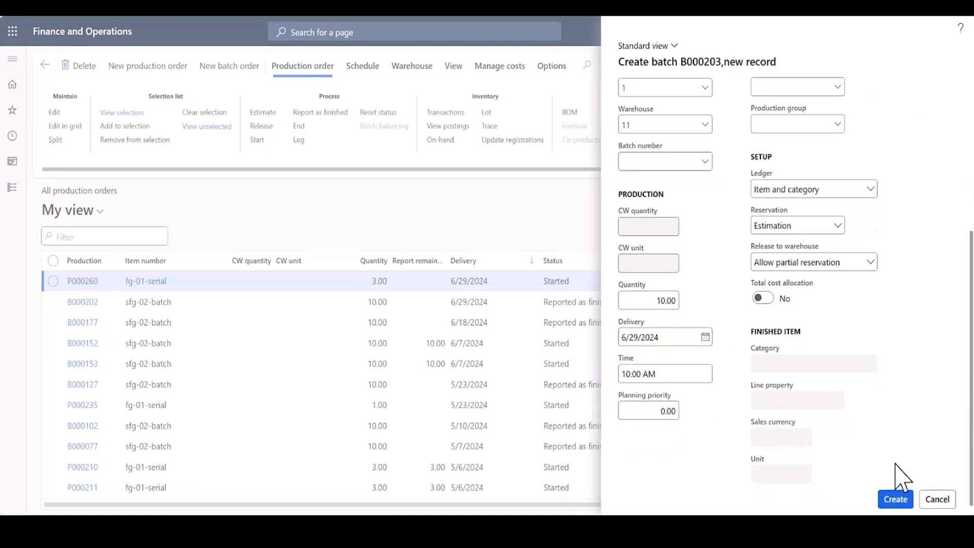
left_click(893, 497)
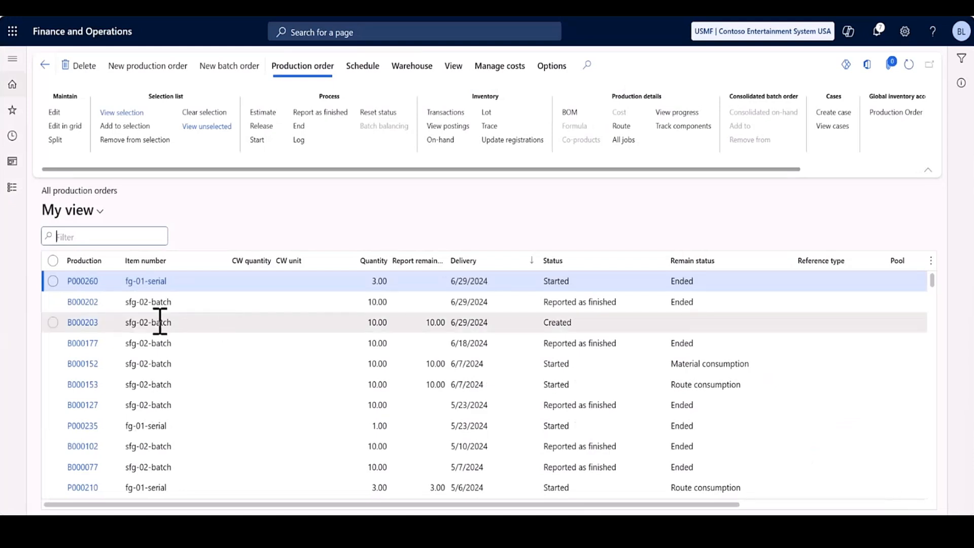
Open the newly created sfg-02-batch order and estimate it with the Standard profit setting, including references.
left_click(82, 329)
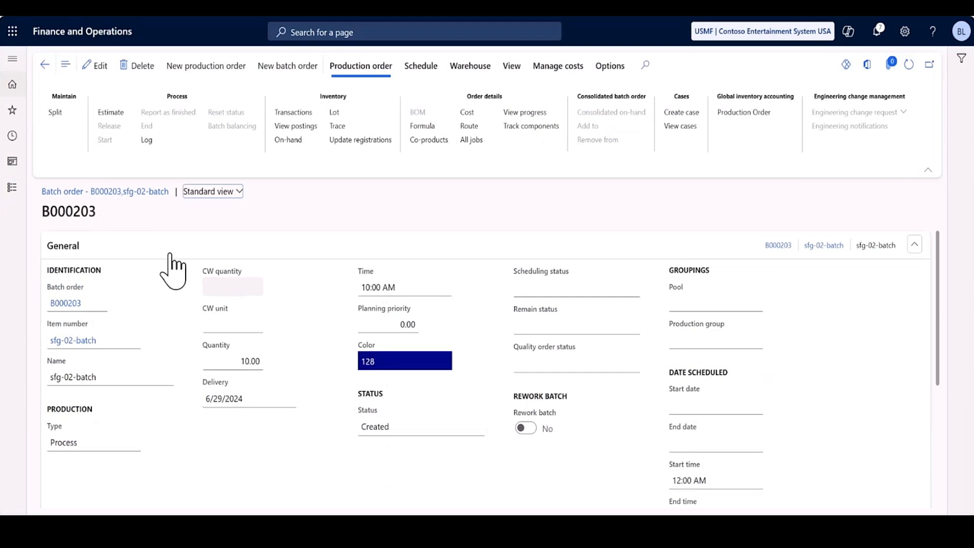
left_click(107, 112)
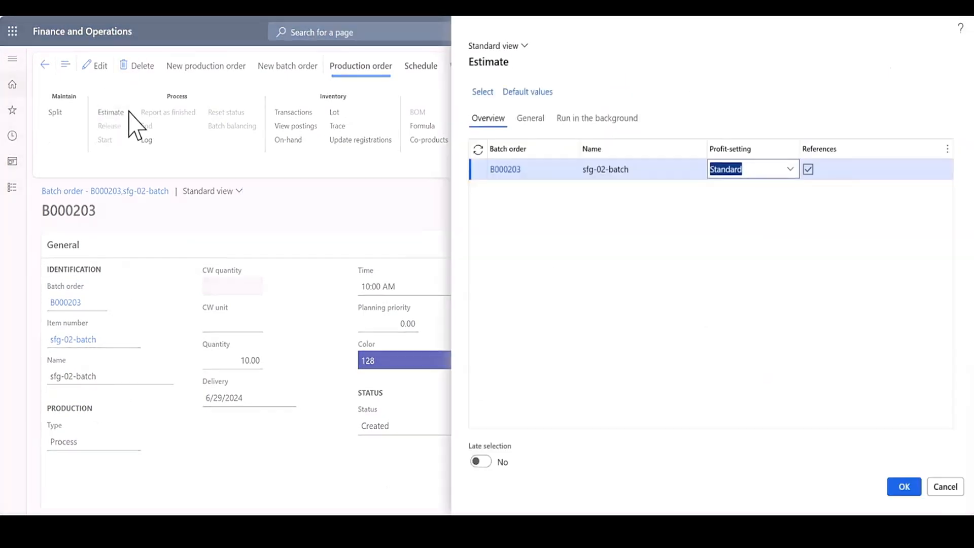
left_click(532, 122)
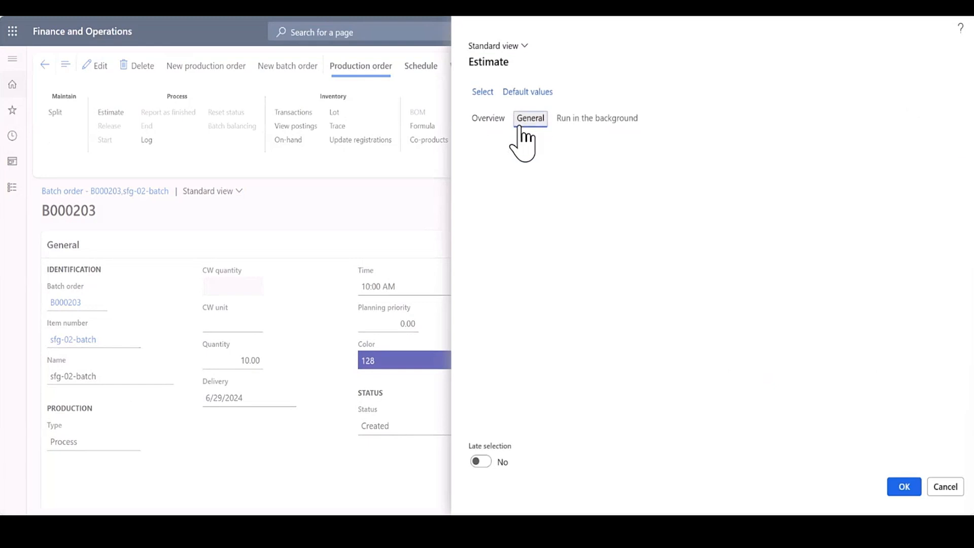
left_click(490, 121)
left_click(910, 483)
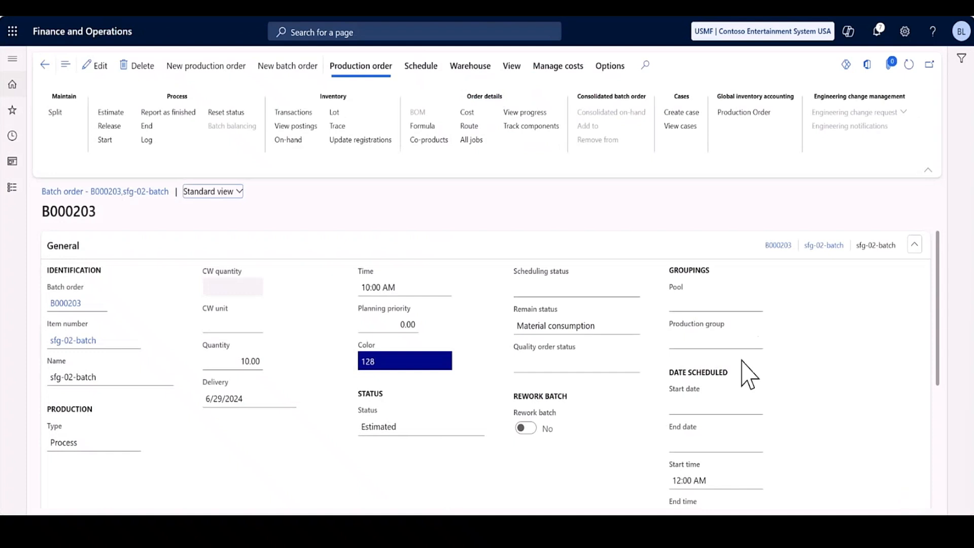
Run job scheduling for the batch order with the scheduling direction Forward from today and finite capacity and material.
left_click(419, 70)
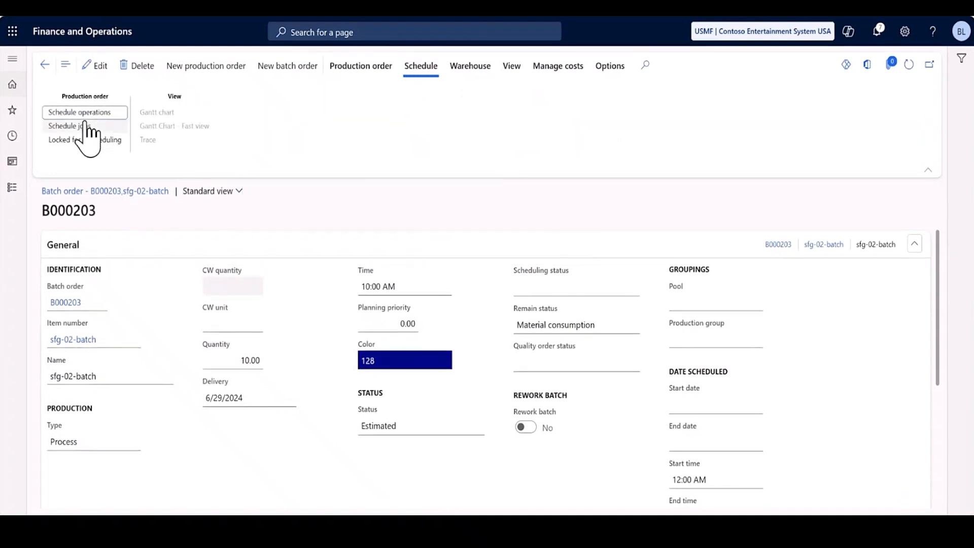
left_click(84, 125)
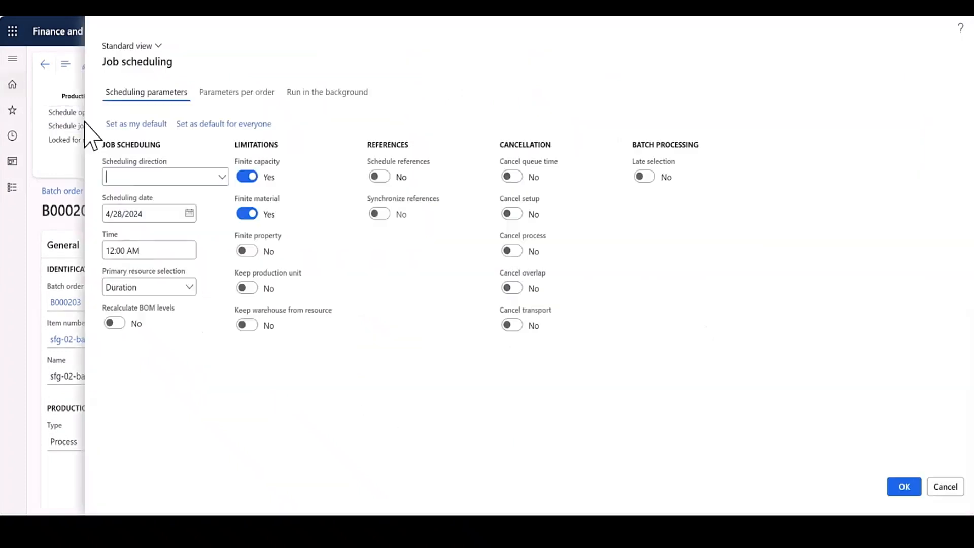
left_click(218, 176)
left_click(178, 209)
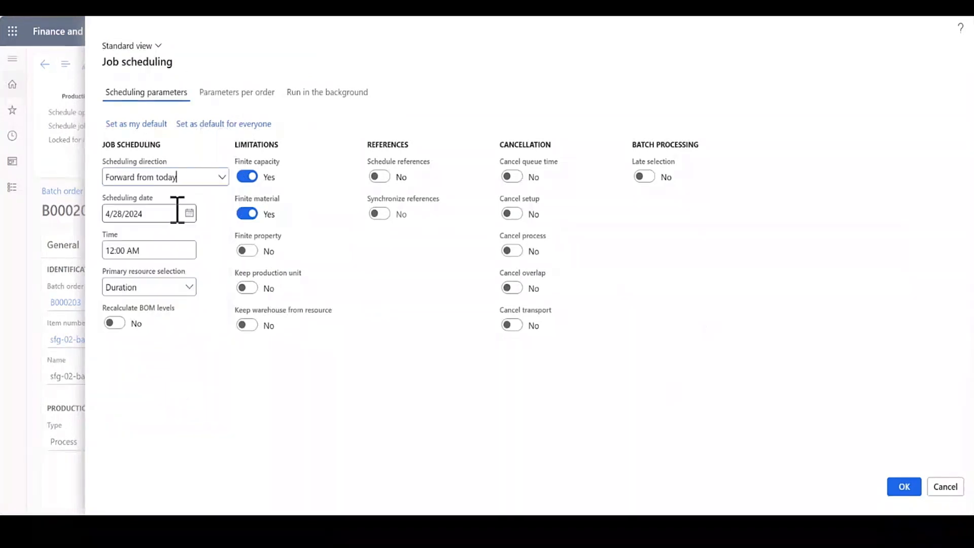
left_click(897, 494)
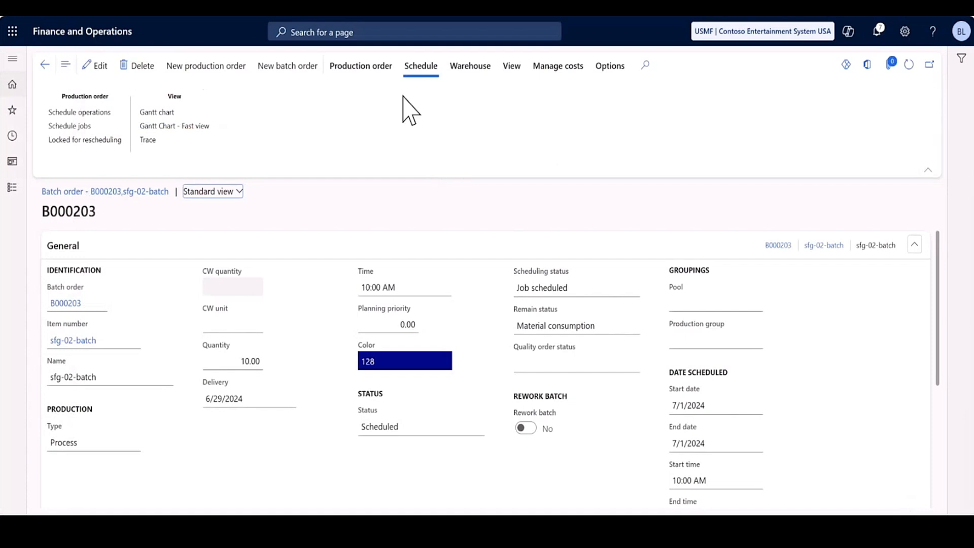
Release the scheduled batch order with its references included.
left_click(380, 74)
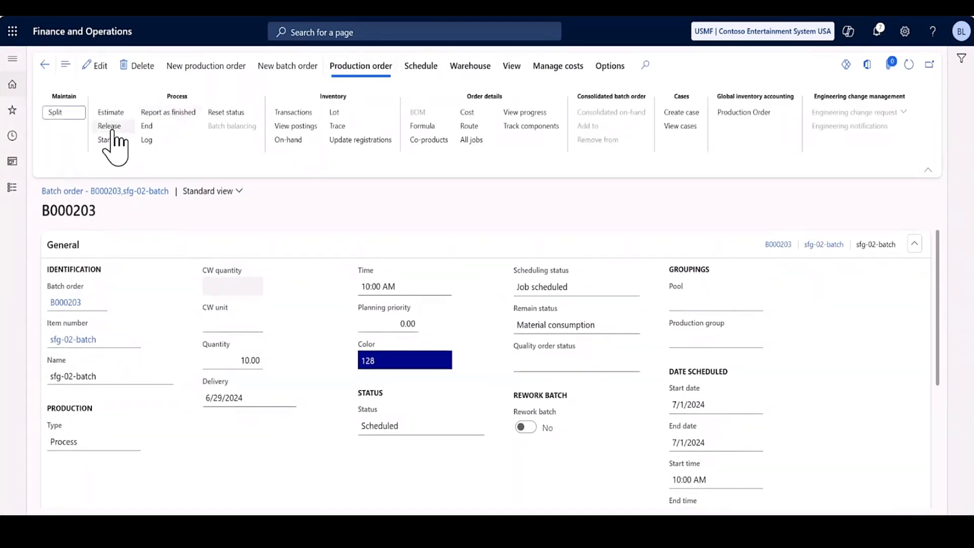
left_click(111, 127)
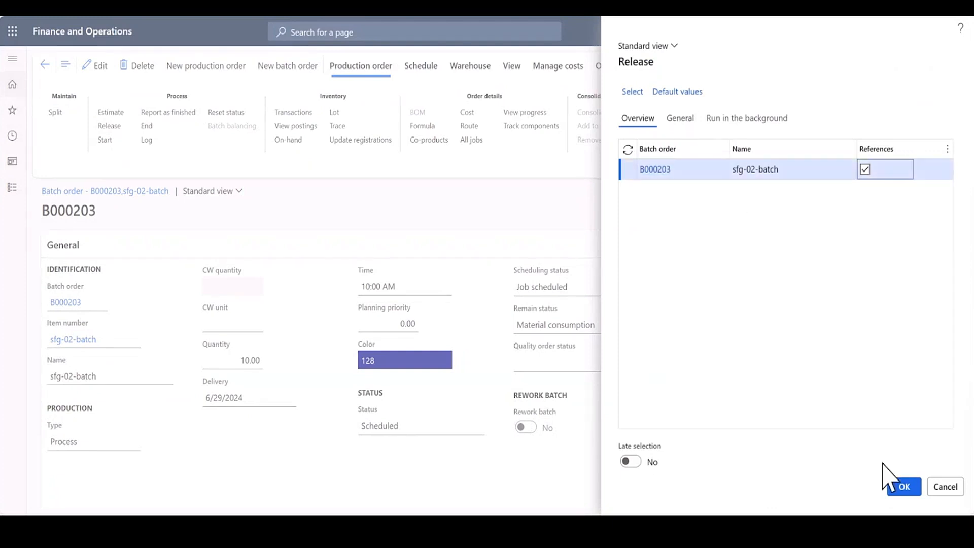
left_click(892, 492)
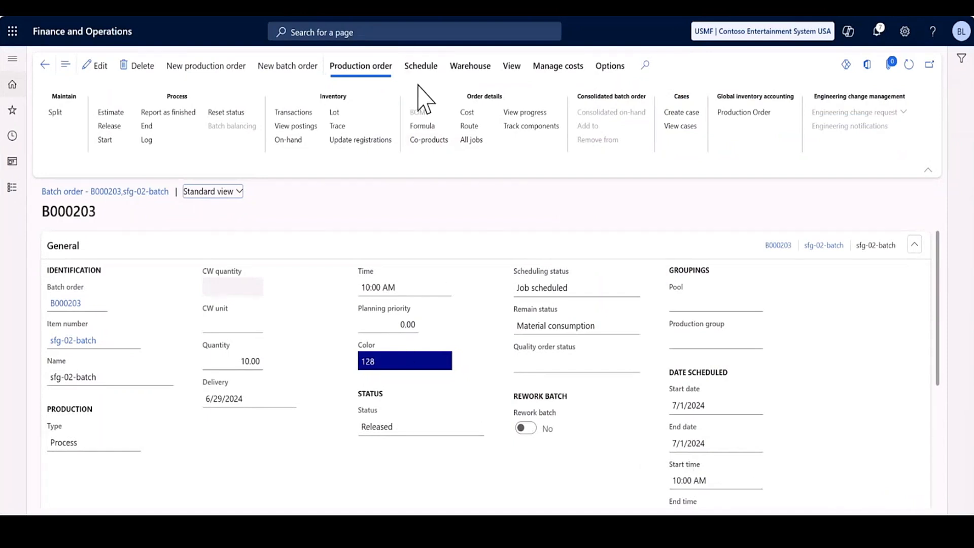
Look up the batch number in the order's inventory transactions and set sfg-02-batch to 000236 in the Notepad notes.
left_click(285, 113)
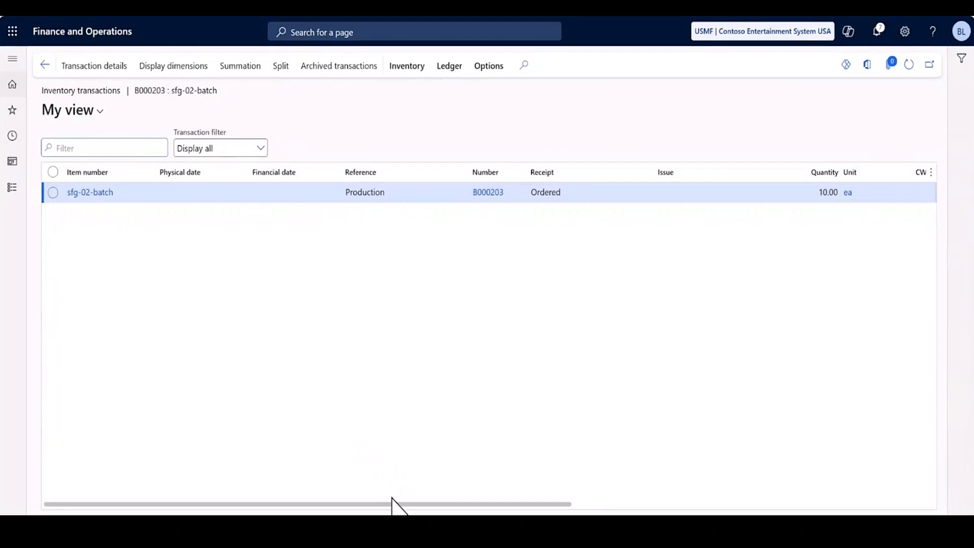
left_click_drag(392, 504, 739, 502)
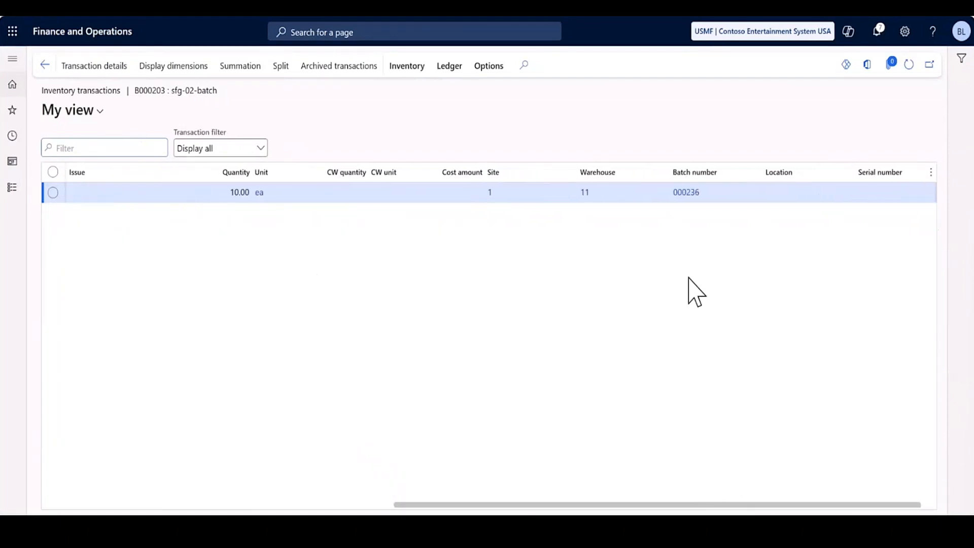
key("alt+Tab")
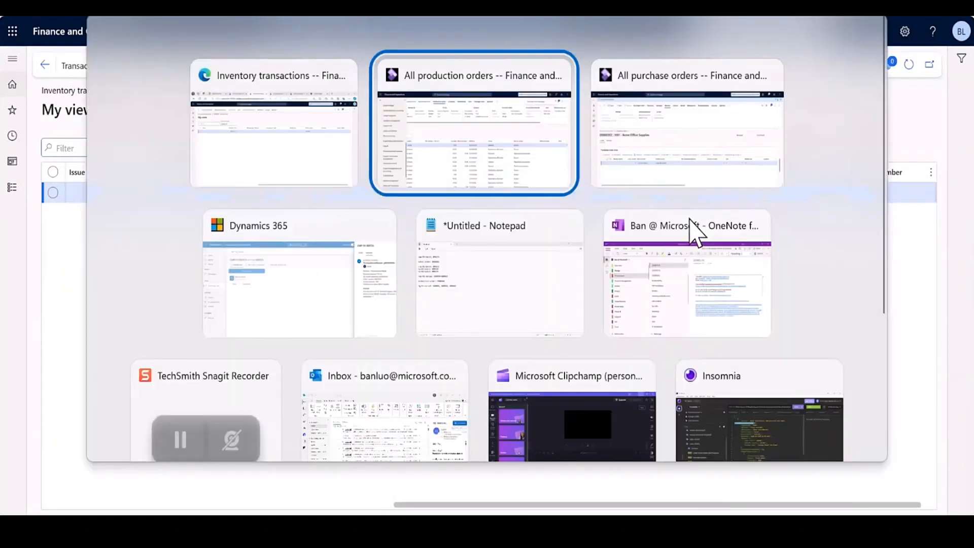
key("alt+Tab")
Update the batch order line in the notes with the number of the newly created order.
key("alt+Tab")
key("alt+Tab")
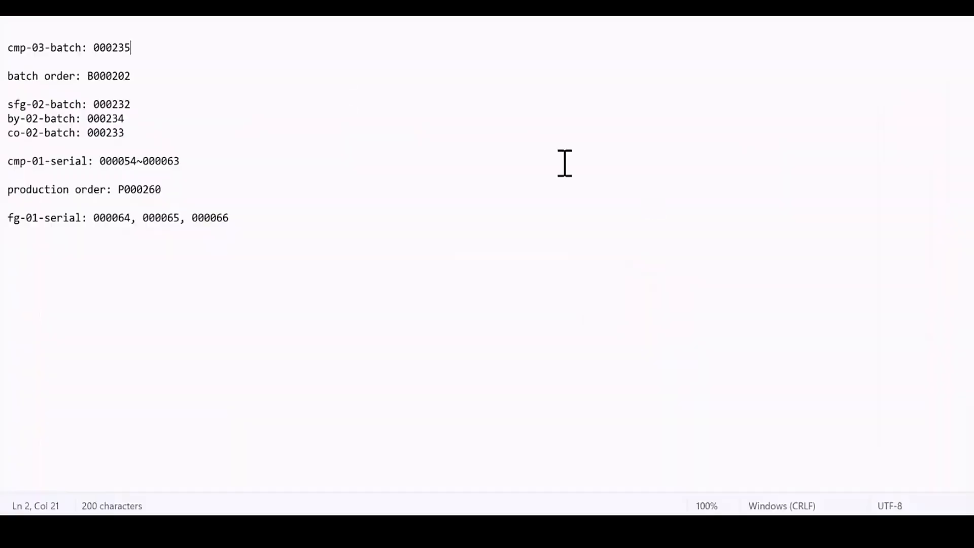
key("BackSpace")
type("6")
key("alt+Tab")
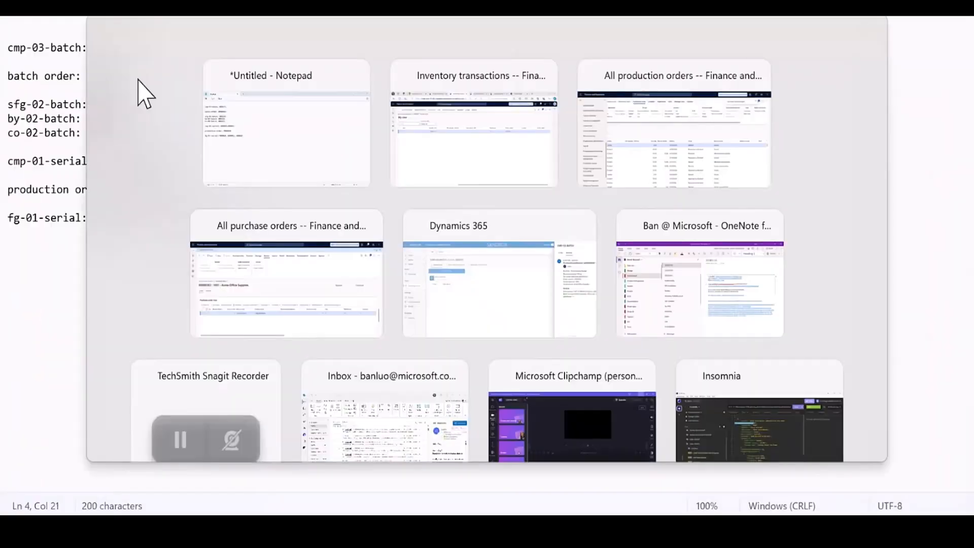
Switch back to the production orders in Finance and Operations, search for the batches page, and open it.
key("alt+Tab")
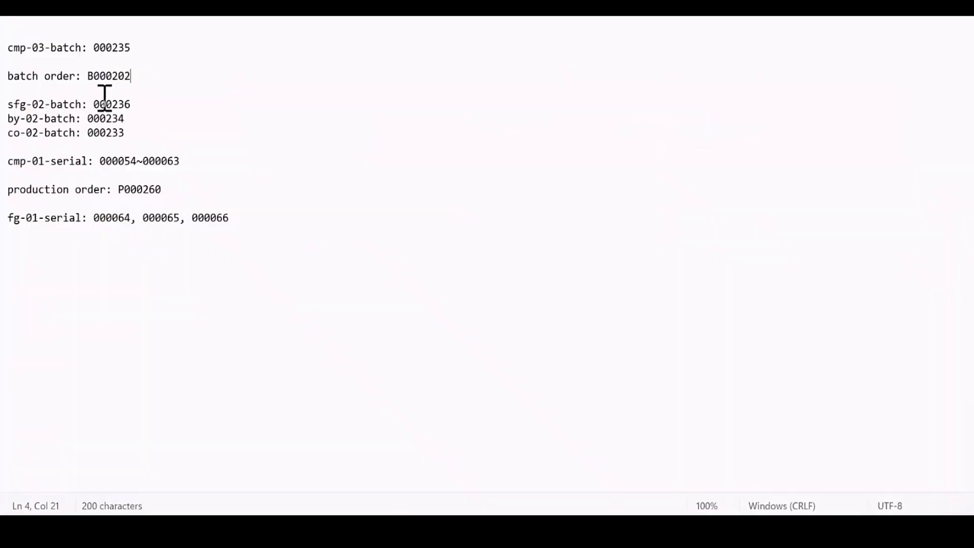
key("Up")
key("BackSpace")
type("3")
key("alt+Tab")
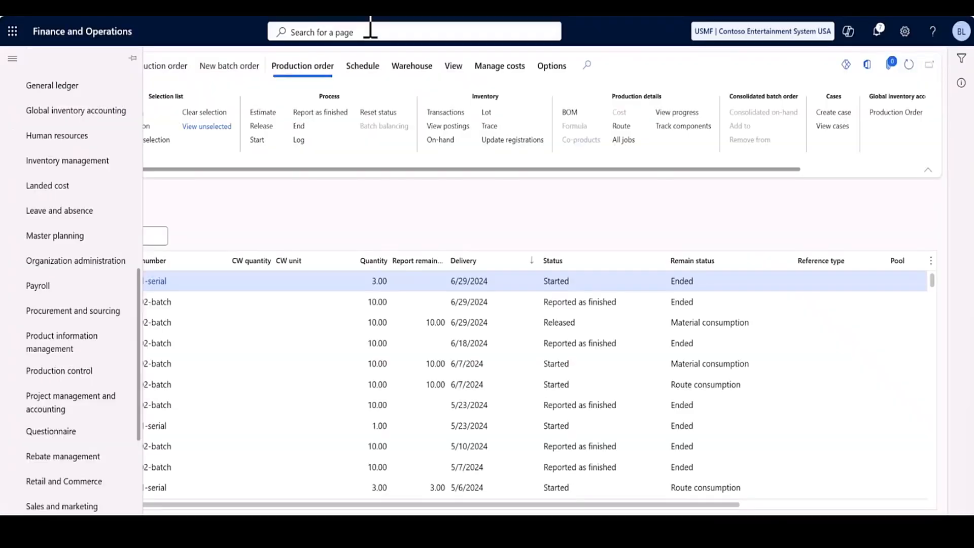
left_click(376, 39)
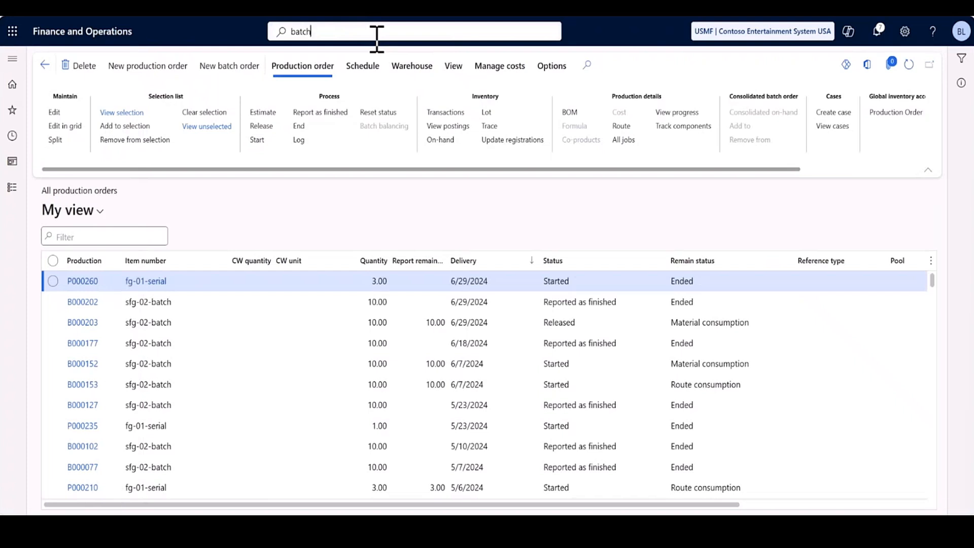
key("Return")
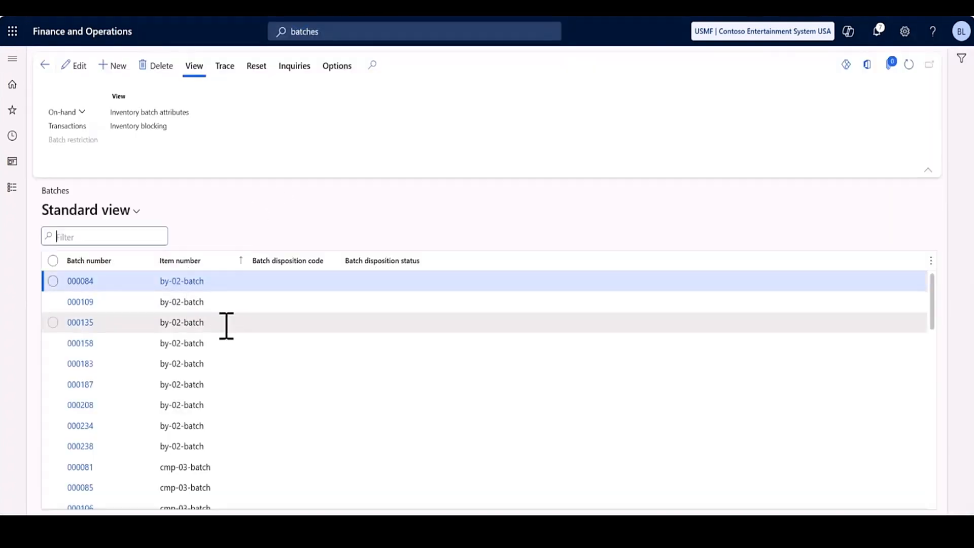
Look up the newest by-02-batch number in the batches list and set by-02-batch to 000238 in the Notepad notes.
scroll(227, 325, "down", 3)
scroll(227, 325, "down", 1)
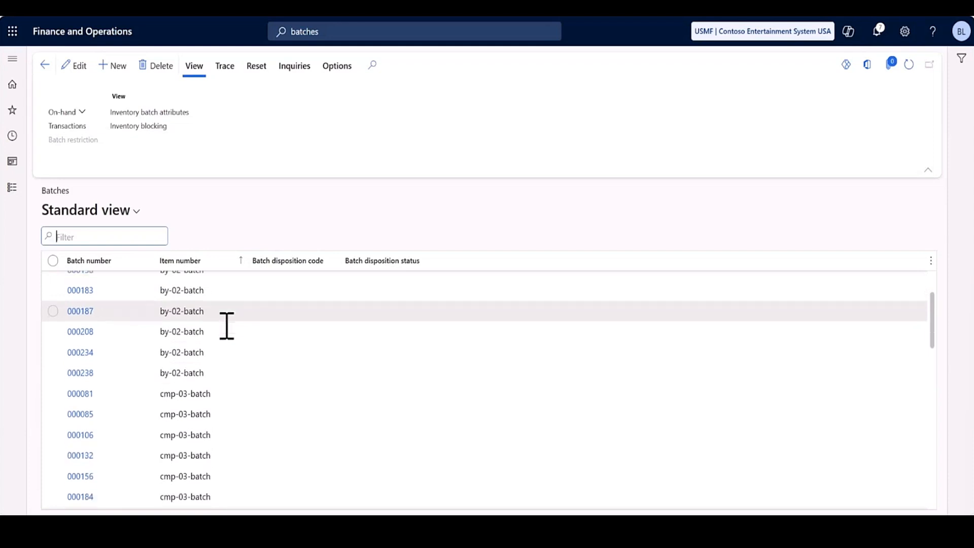
scroll(221, 367, "down", 5)
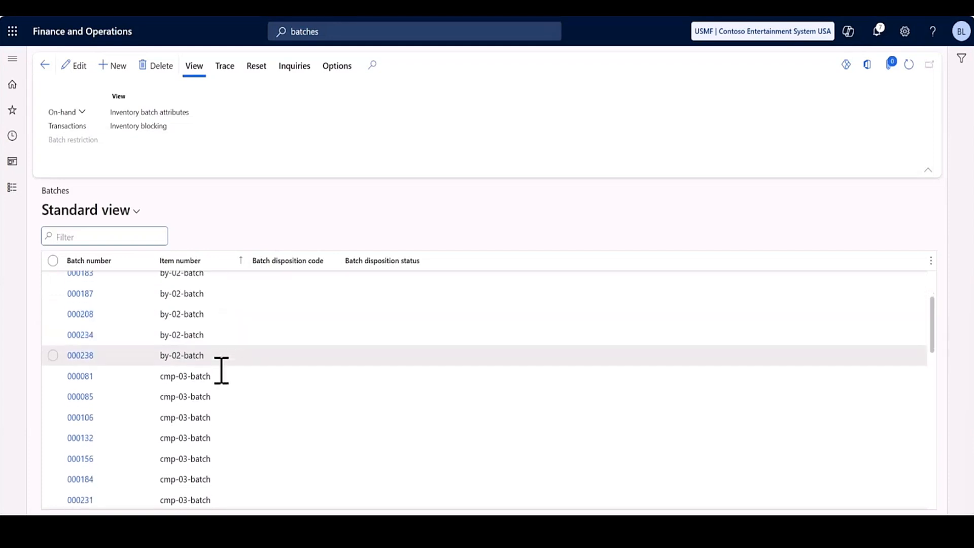
scroll(221, 370, "down", 3)
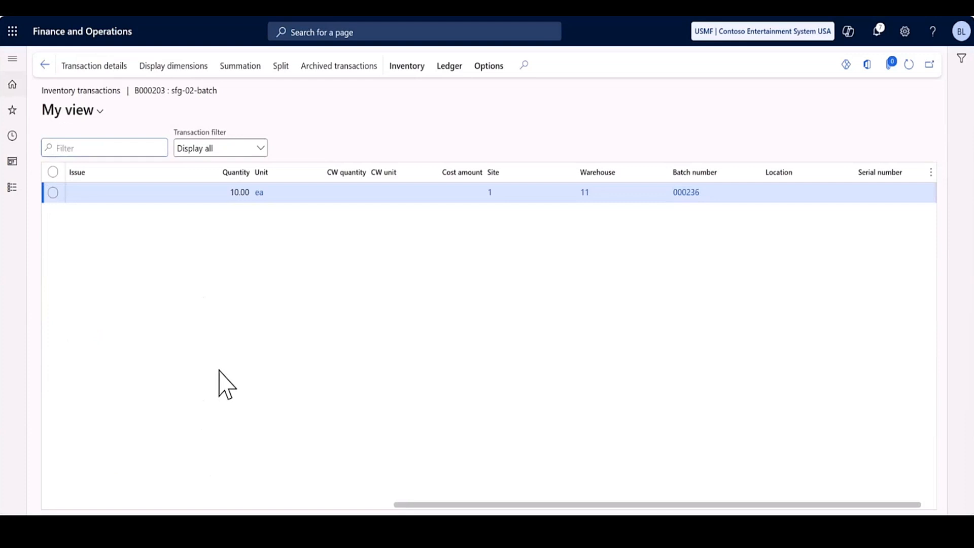
key("alt+Tab")
key("alt+Tab")
key("alt+Tab")
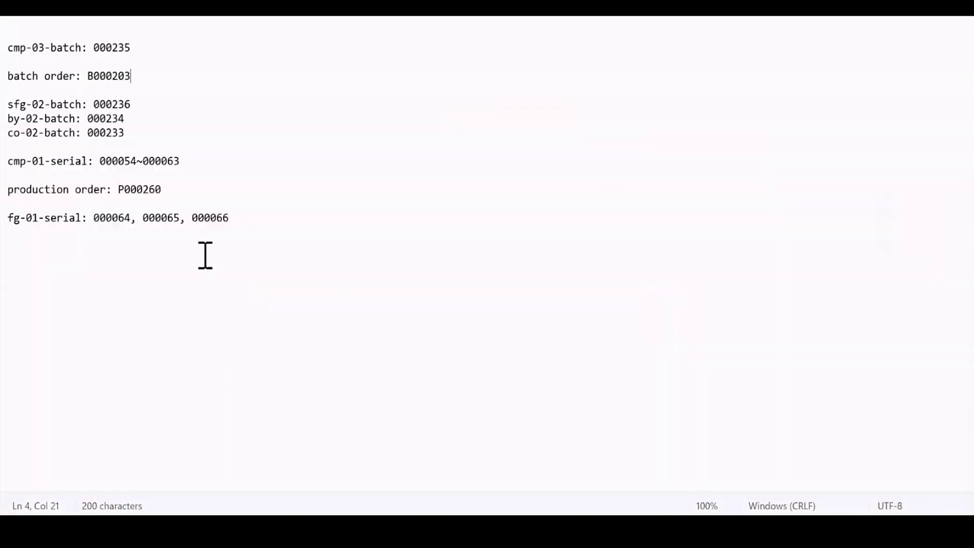
left_click(135, 119)
key("BackSpace")
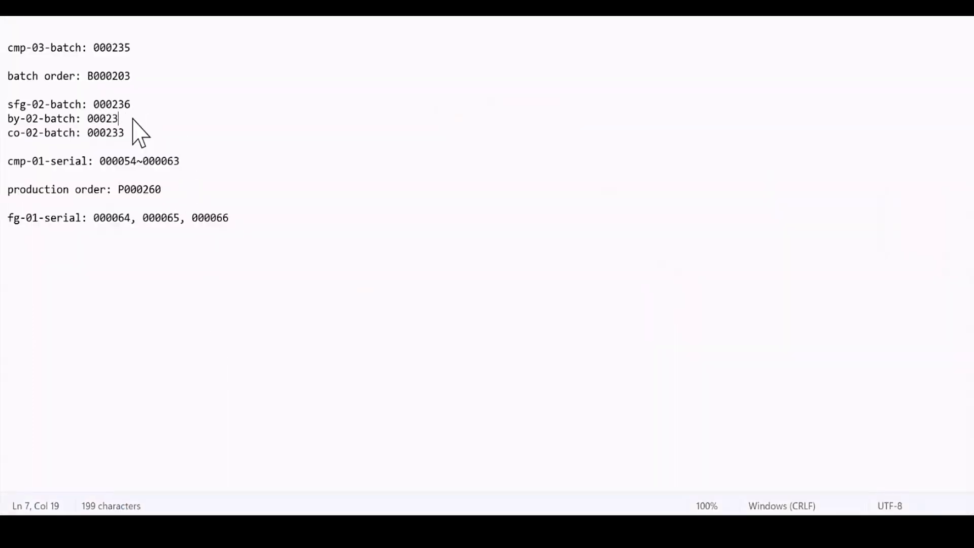
type("8")
Set co-02-batch to 000237 in the notes and check it against the batches list in Finance and Operations.
left_click(131, 133)
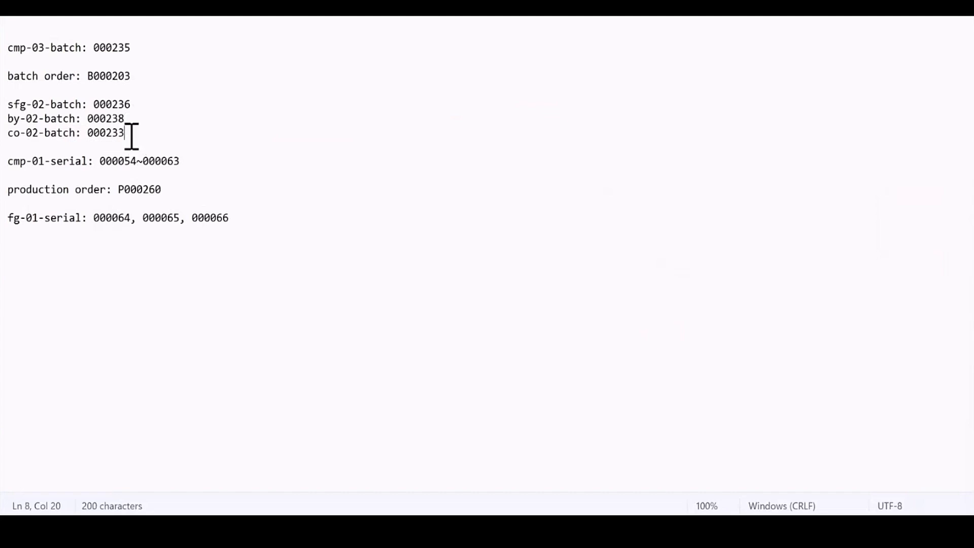
key("BackSpace")
type("7")
key("alt+Tab")
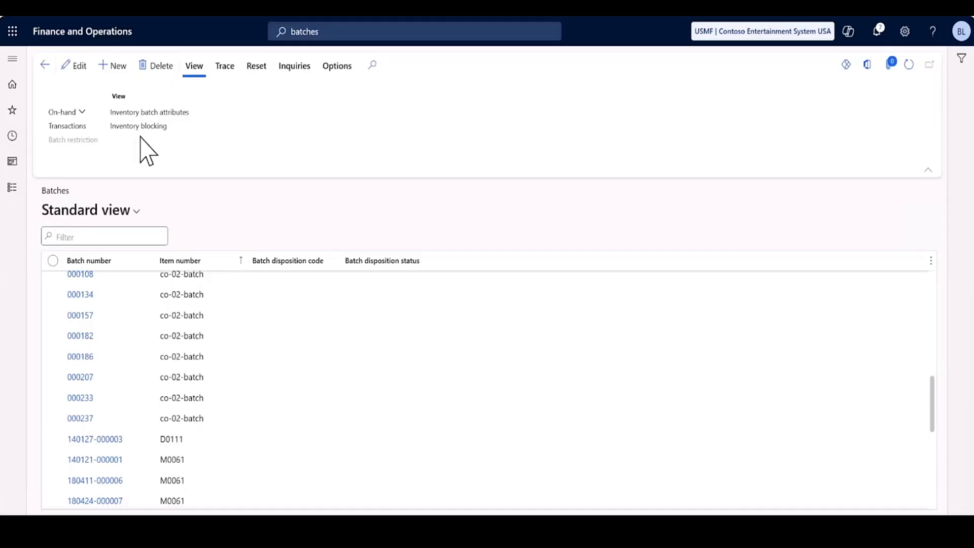
key("alt+Tab")
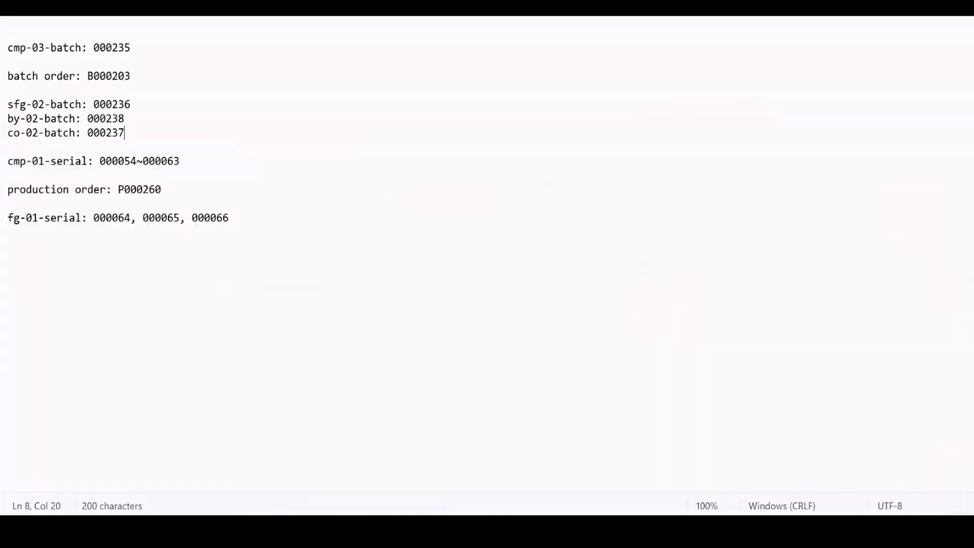
key("alt+Tab")
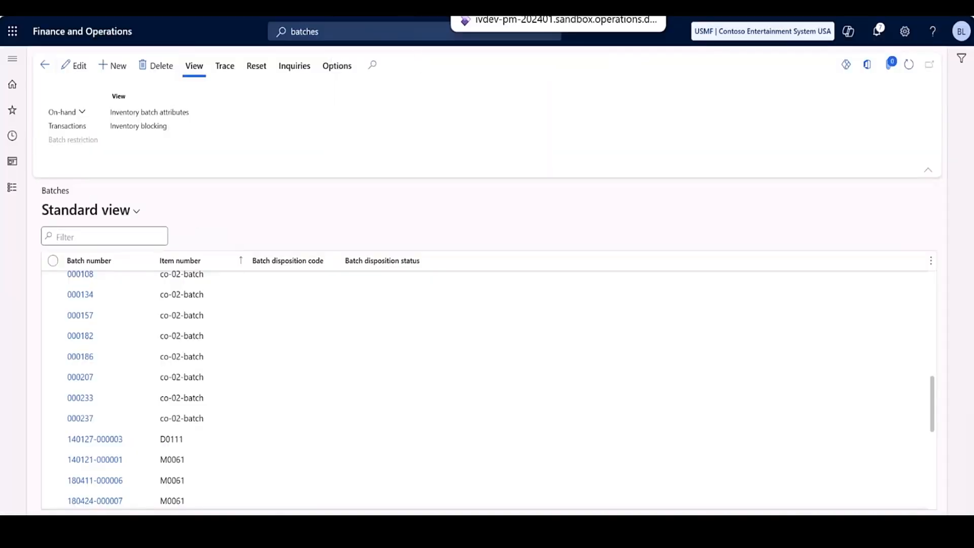
Open Production floor execution from the Production control module and sign in with the badge ID admin.
left_click(13, 188)
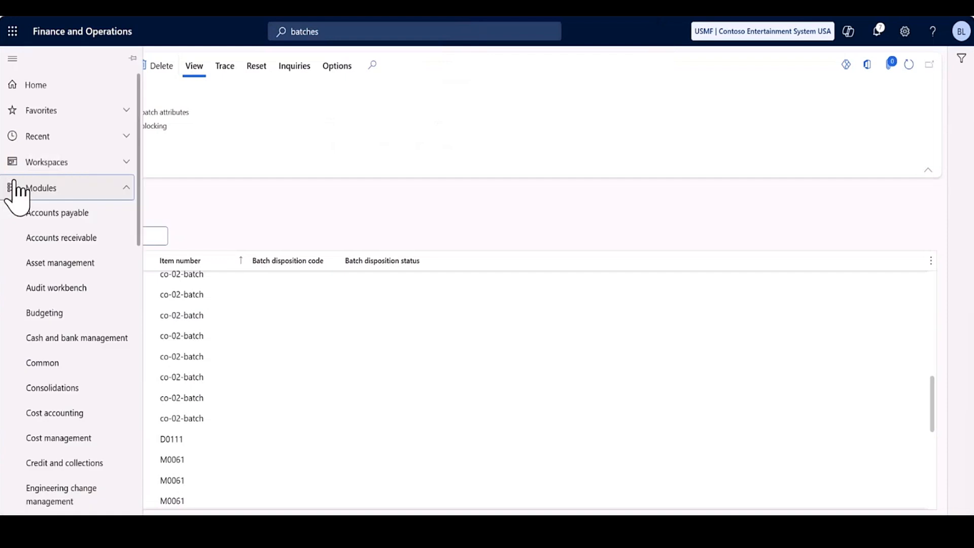
scroll(65, 228, "down", 10)
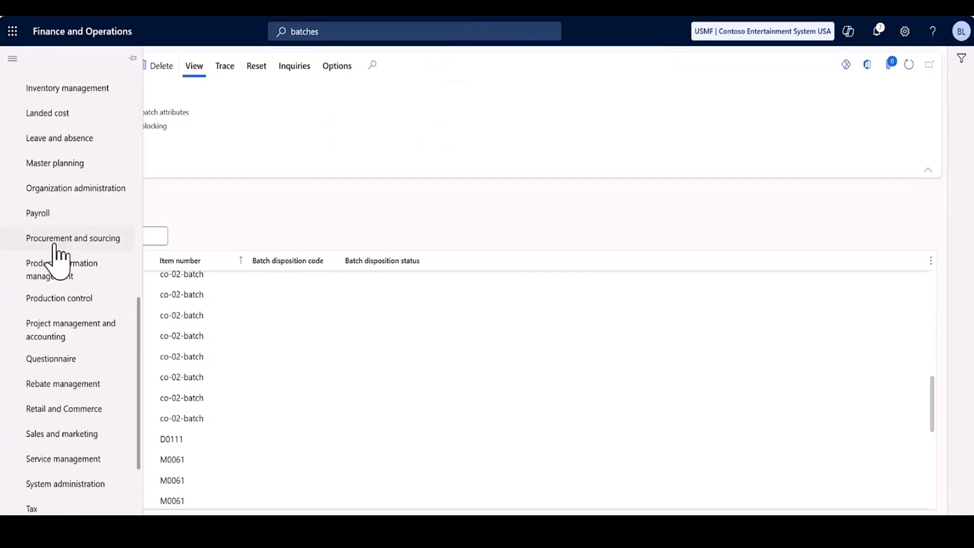
left_click(77, 303)
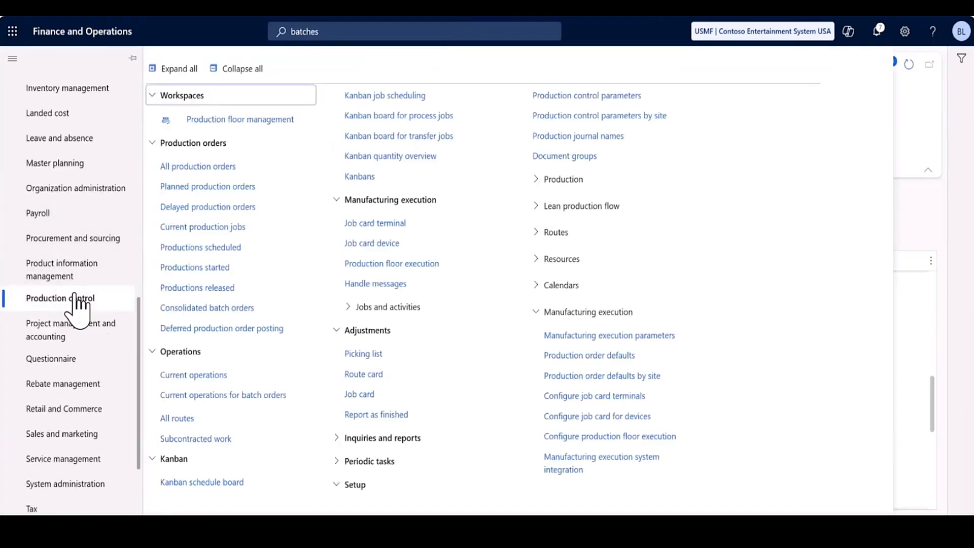
left_click(420, 243)
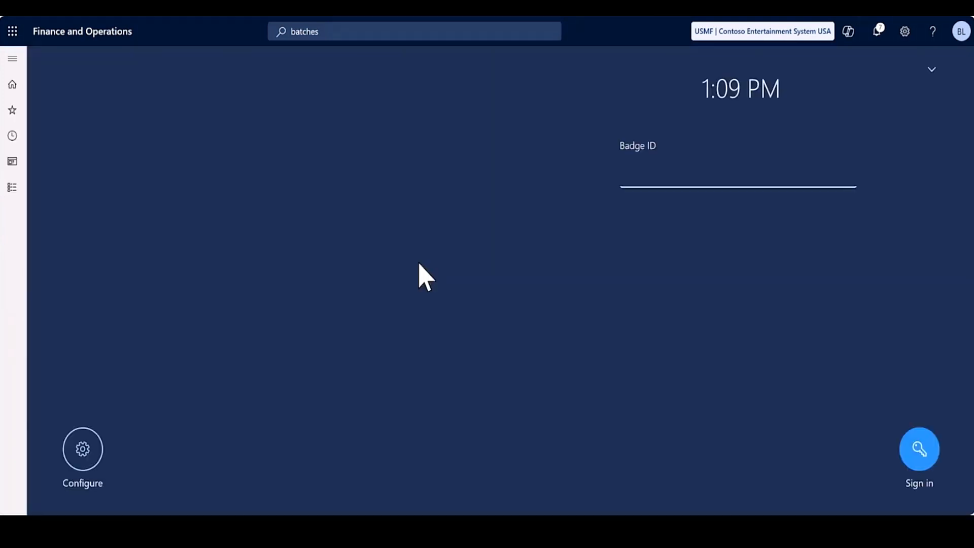
left_click(677, 177)
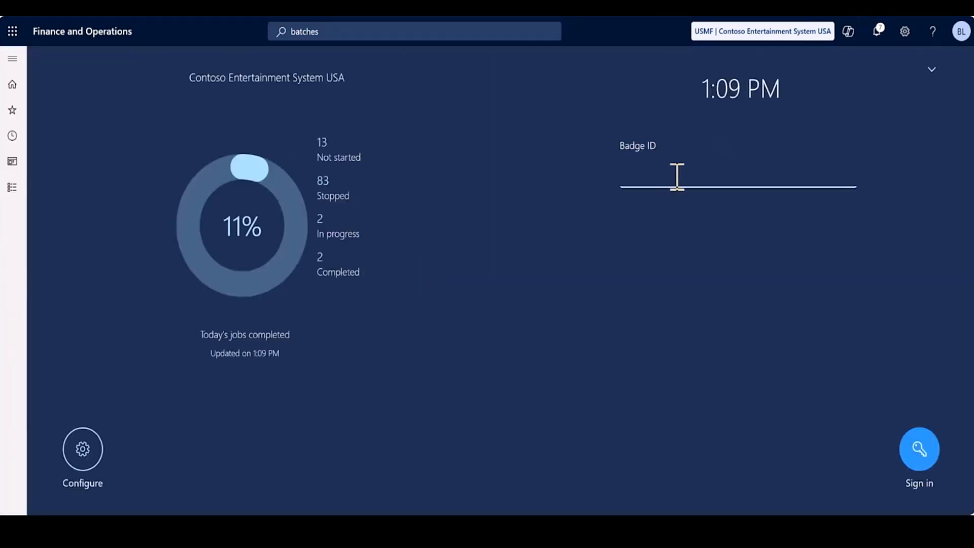
type("admin")
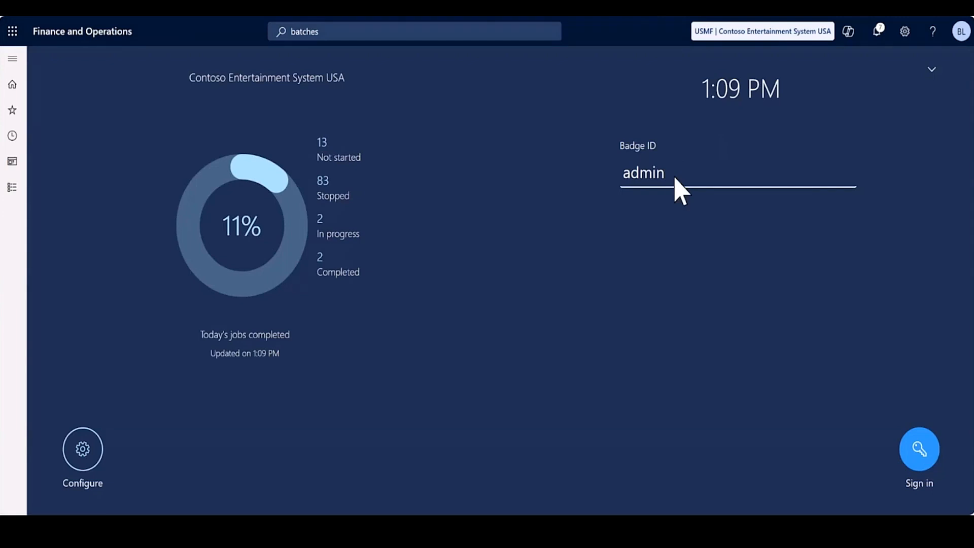
key("Return")
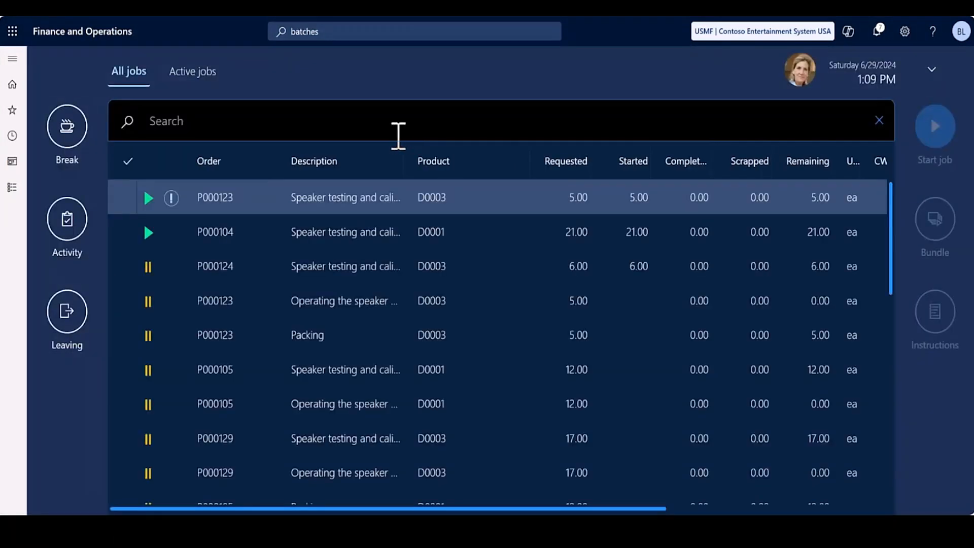
Find the batch order from the notes among all jobs and start its Speaker assembly job with a quantity of 10.
left_click(398, 135)
type("B000203")
key("Return")
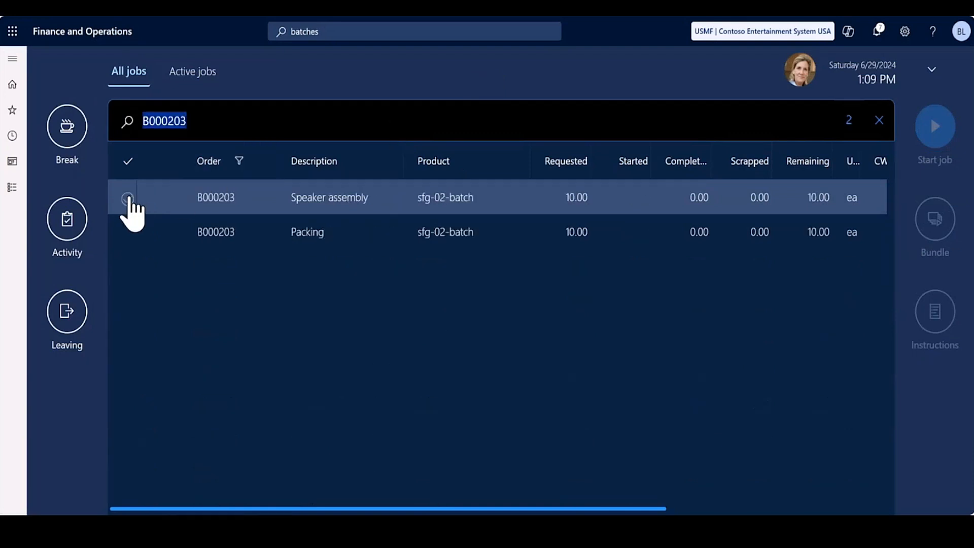
left_click(129, 198)
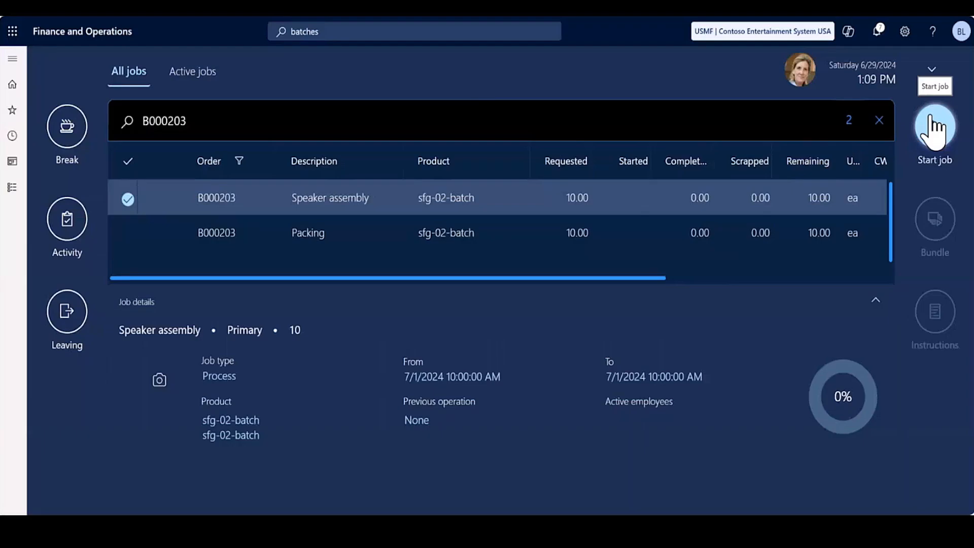
left_click(935, 126)
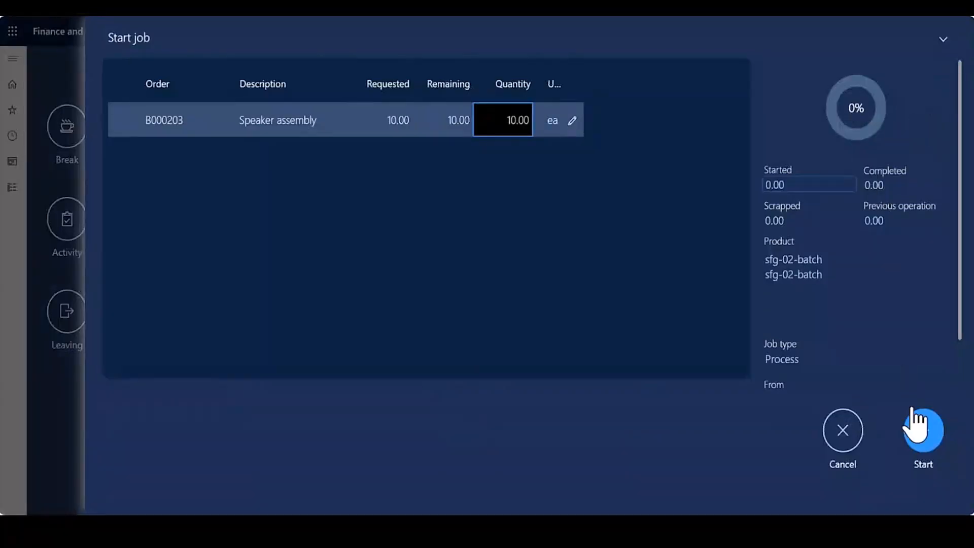
left_click(922, 436)
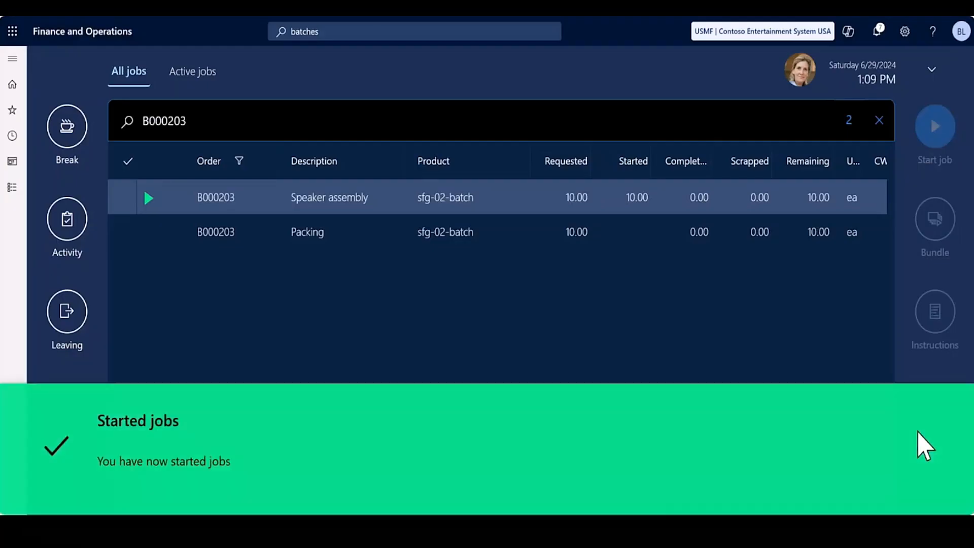
Open the tracked components of the active Speaker assembly job for sfg-02-batch.
left_click(205, 72)
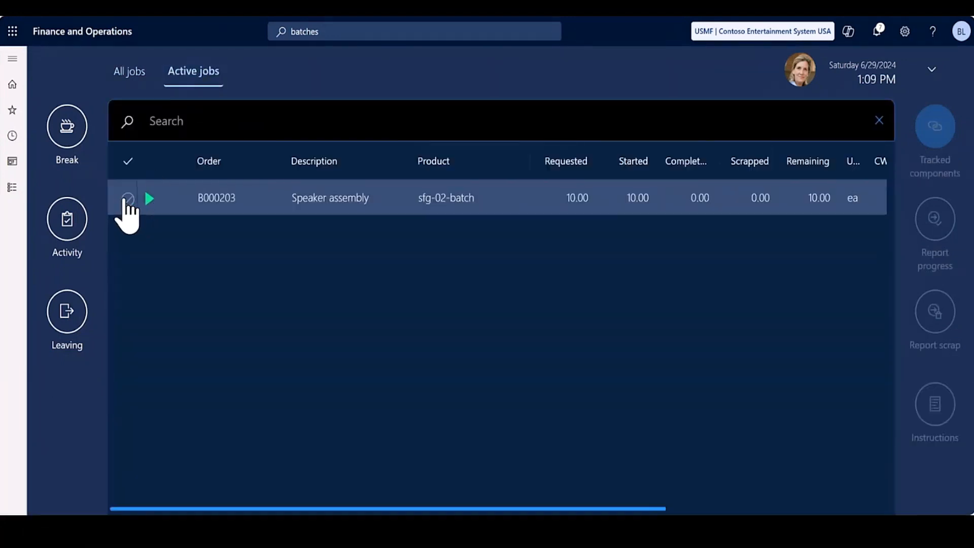
left_click(128, 199)
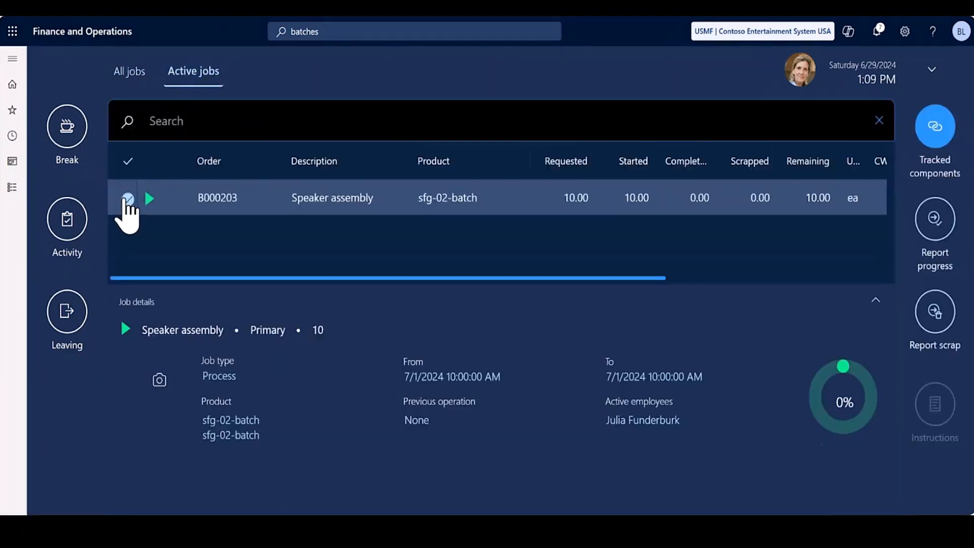
left_click(943, 141)
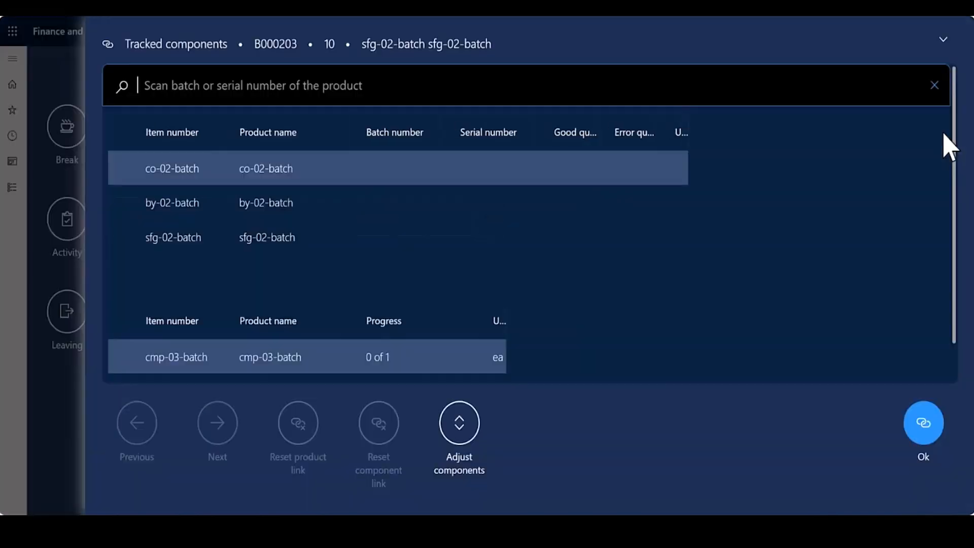
Register batch 000236 from the notes for sfg-02-batch and link component batch 000235 of cmp-03-batch to it.
left_click(138, 238)
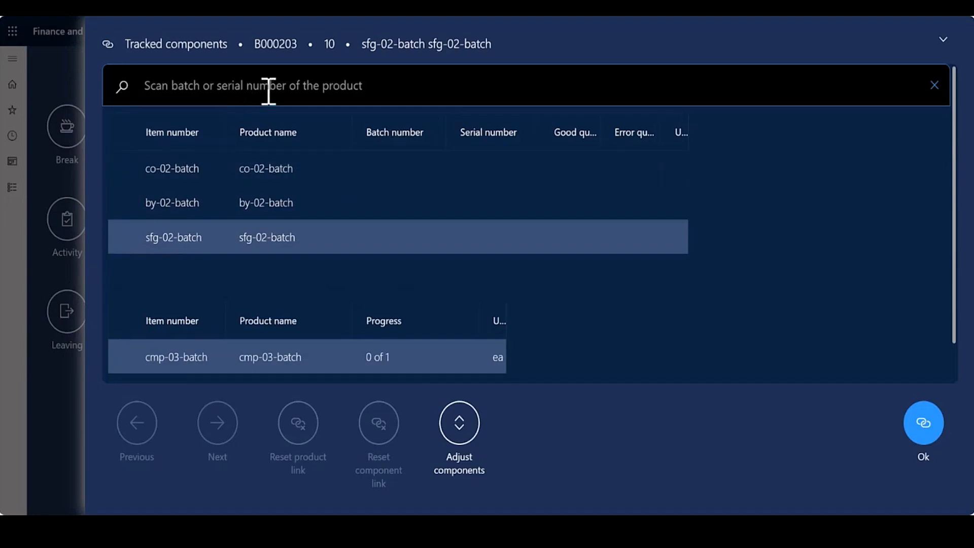
key("alt+Tab")
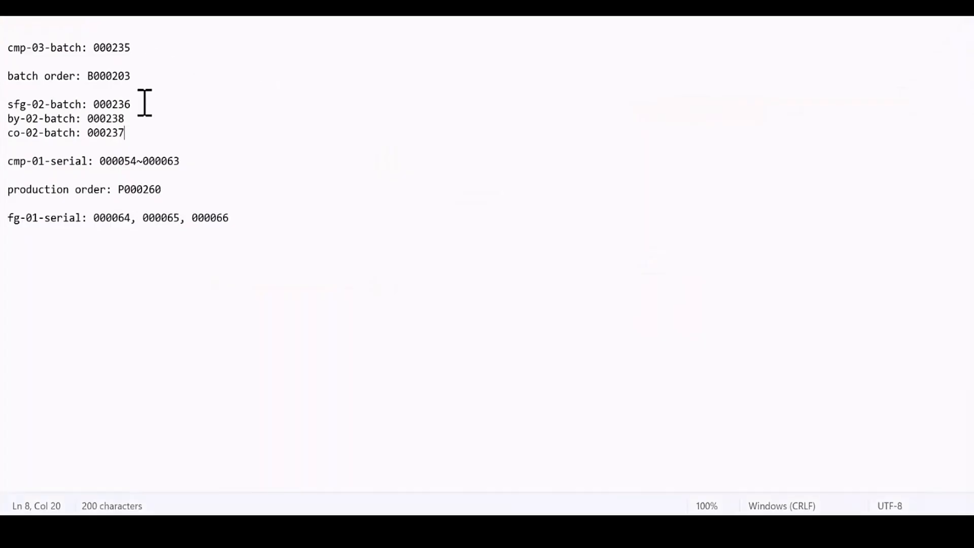
left_click_drag(144, 105, 97, 107)
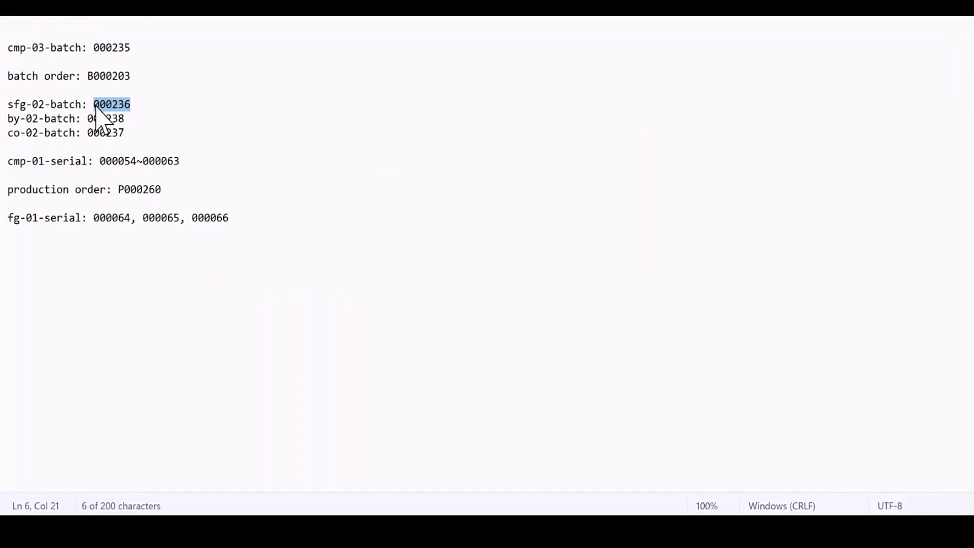
key("ctrl+c")
key("alt+Tab")
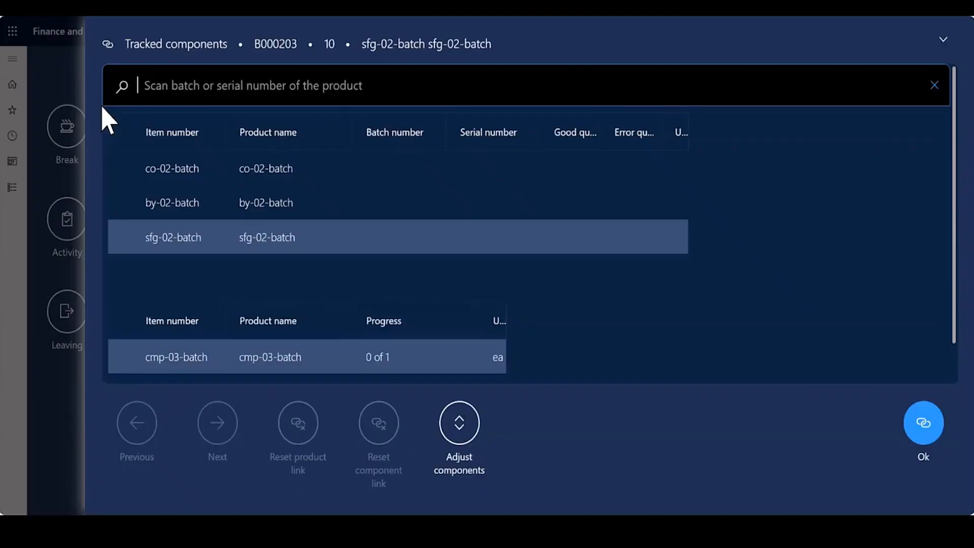
left_click(152, 96)
key("ctrl+v")
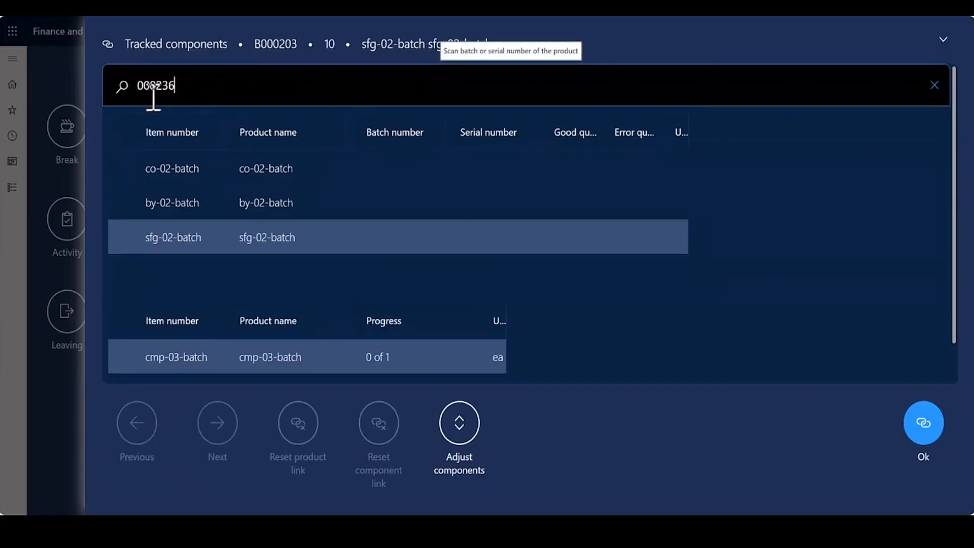
left_click(123, 86)
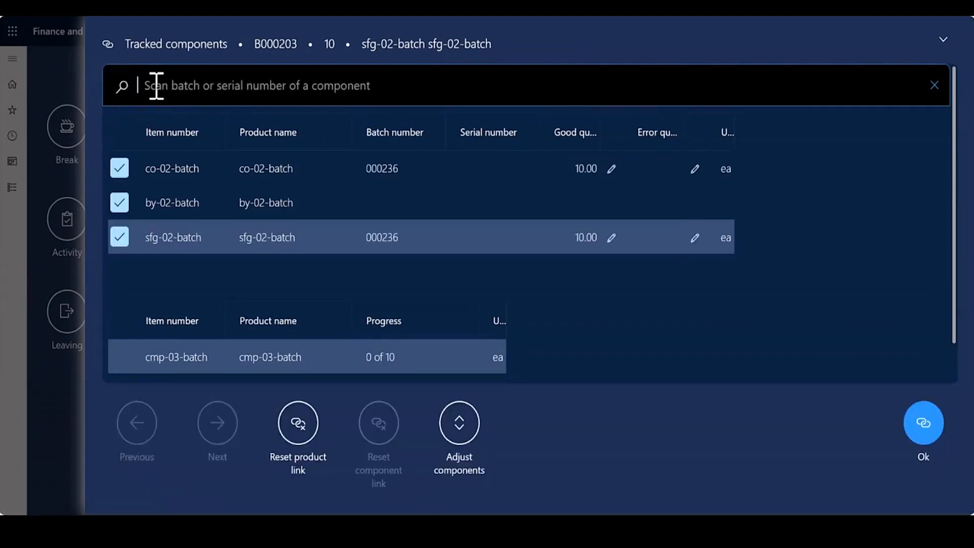
type("000236")
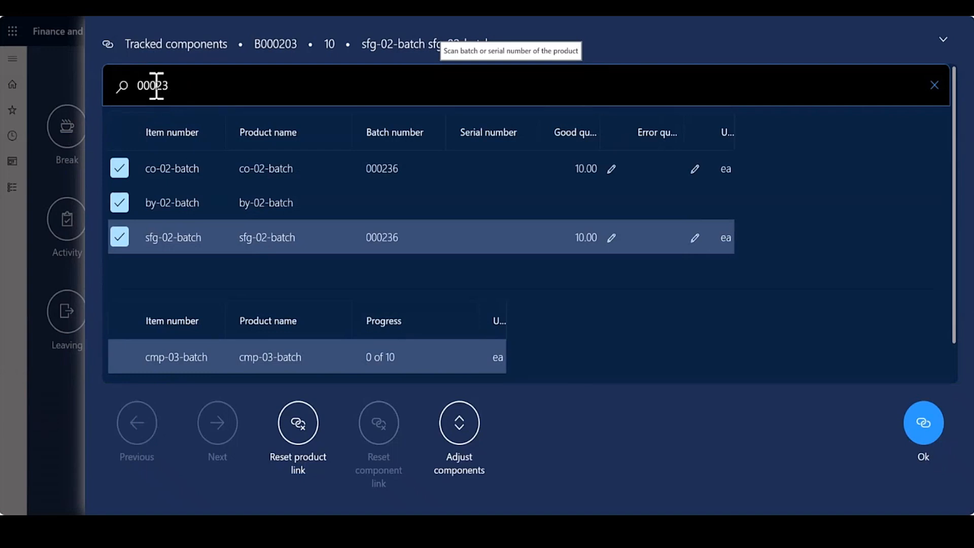
left_click(122, 86)
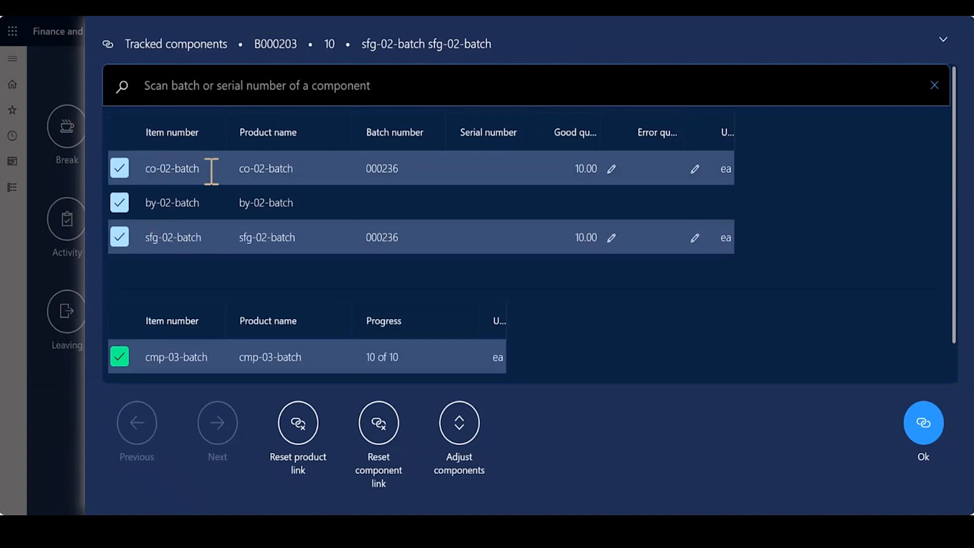
Register batch 000237 for co-02-batch and link component batch 000235 of cmp-03-batch to it.
type("000236")
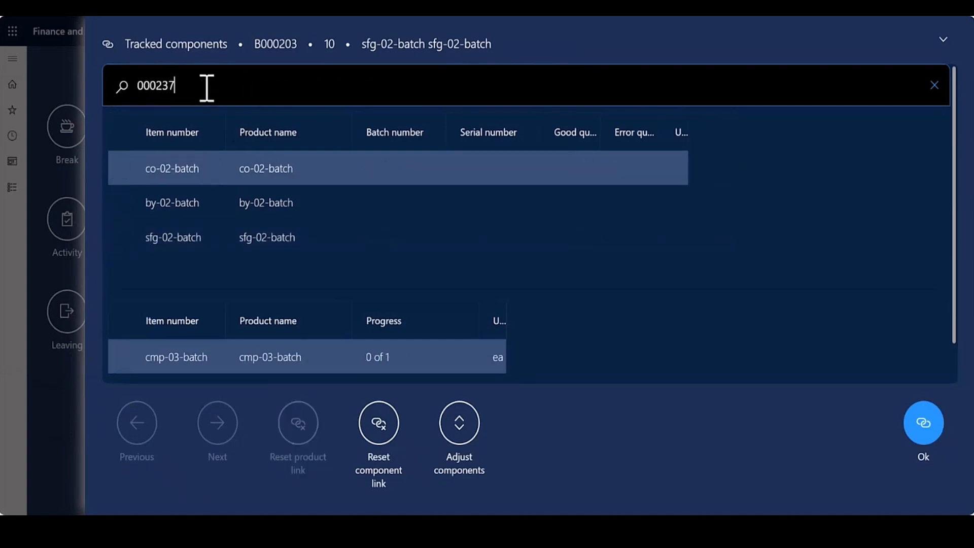
left_click(126, 88)
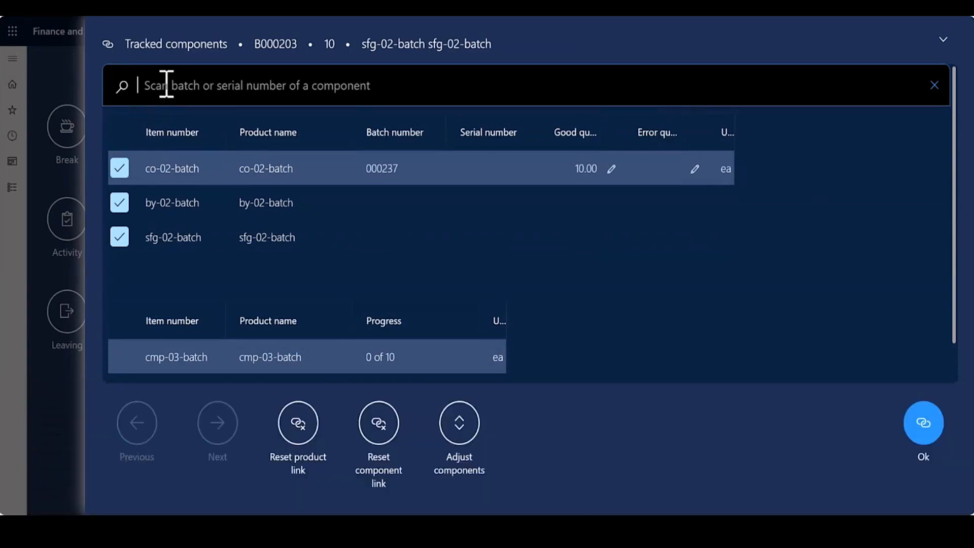
left_click(165, 84)
type("000236")
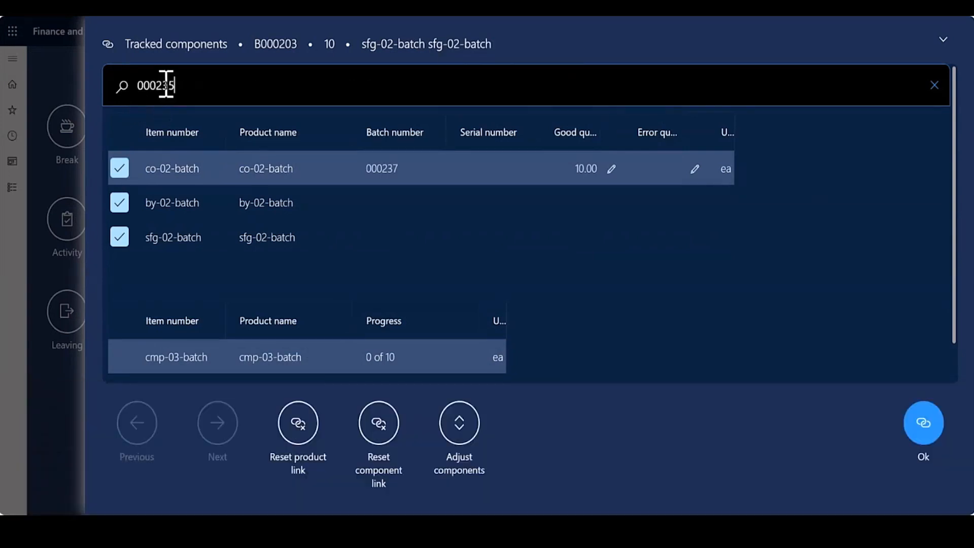
left_click(125, 90)
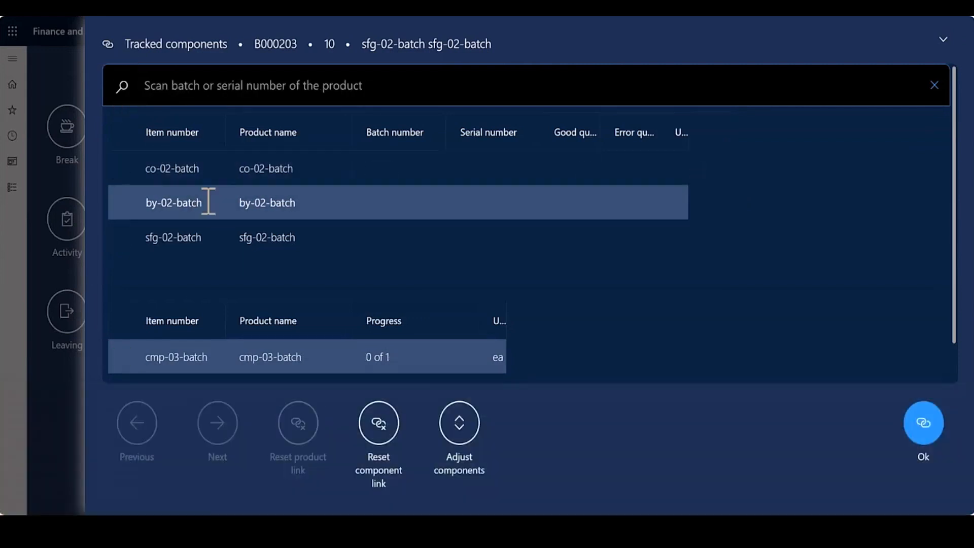
Register batch 000238 for by-02-batch and link component batch 000235 of cmp-03-batch to it.
type("000236")
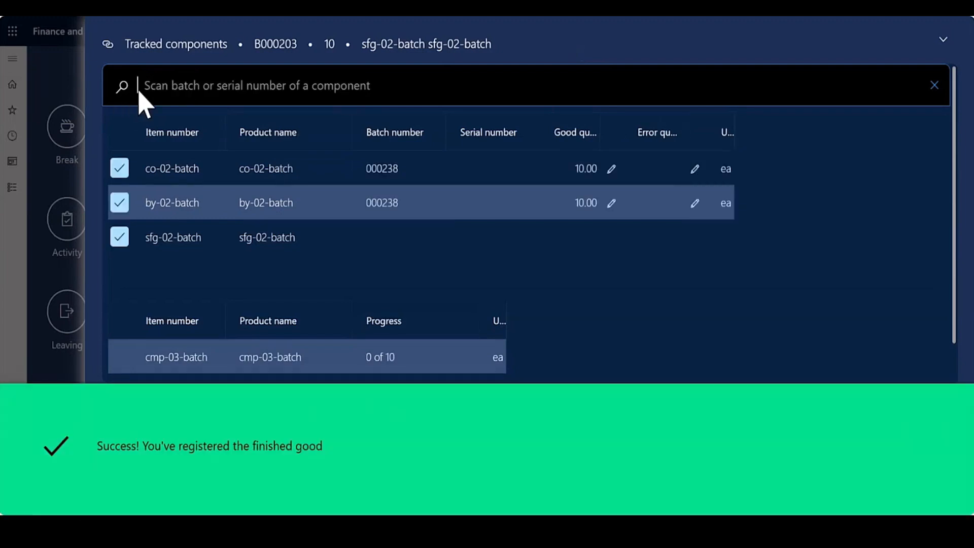
type("000235")
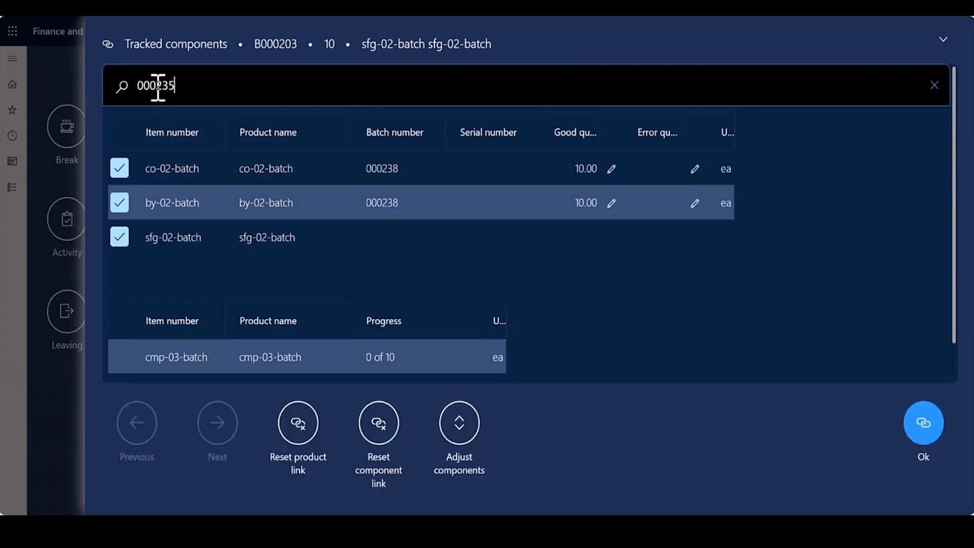
key("Return")
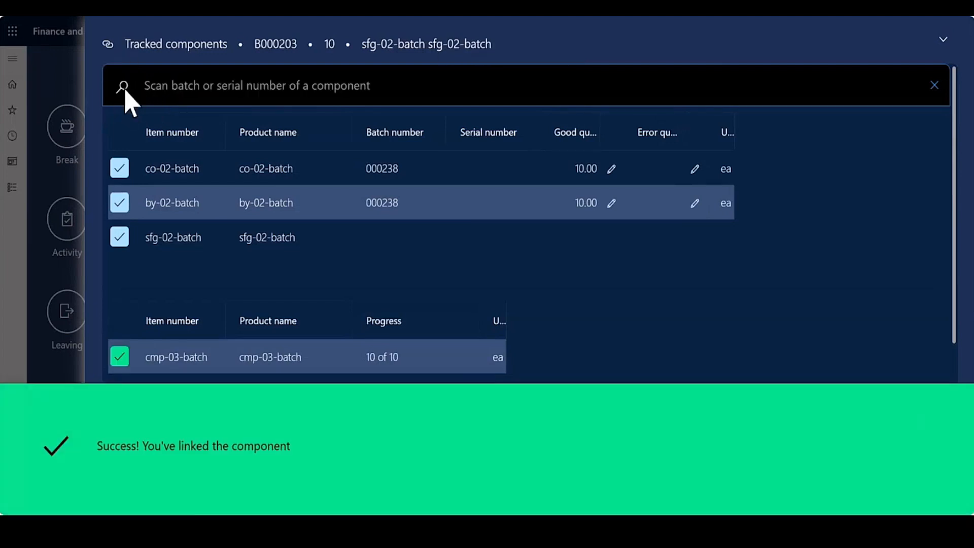
Review the batch registered for sfg-02-batch, co-02-batch and by-02-batch in turn, and accept the tracked components.
left_click(228, 238)
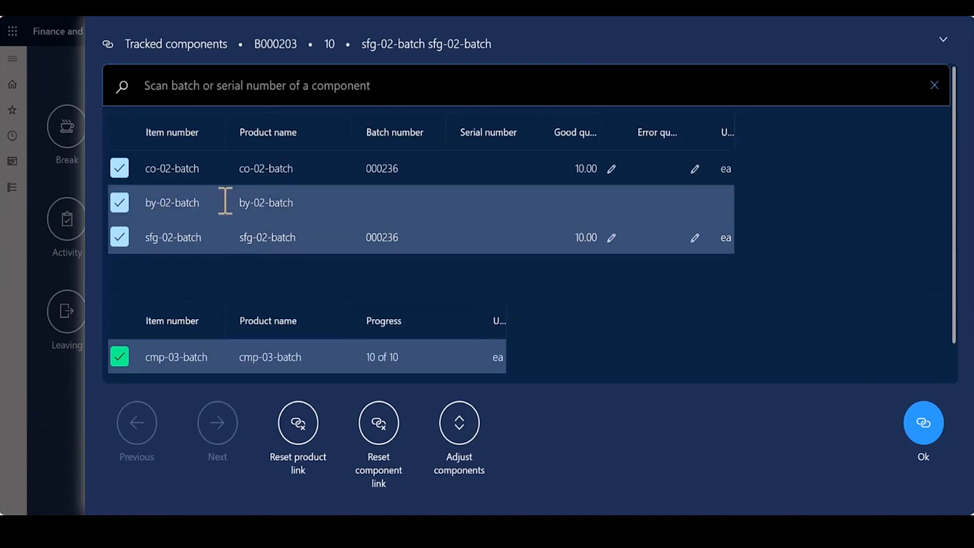
left_click(228, 173)
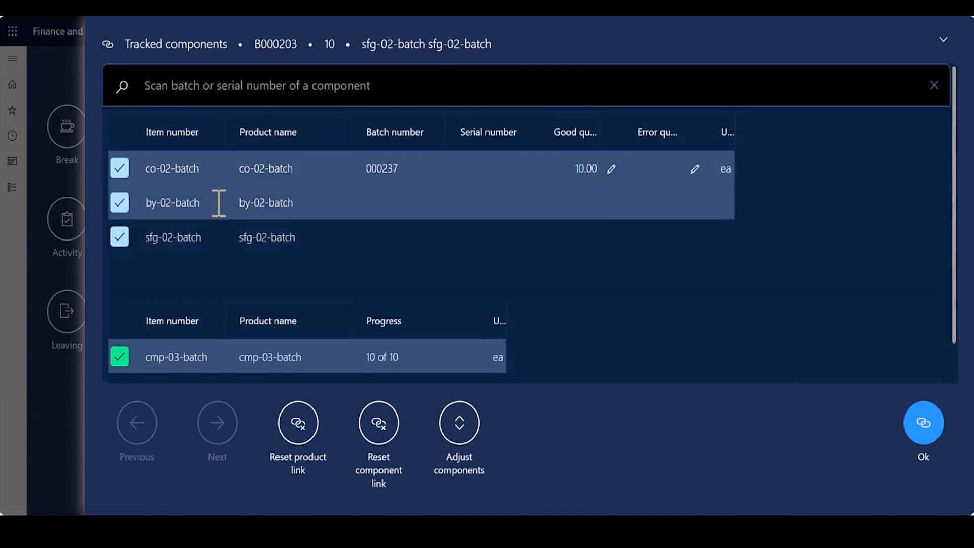
left_click(218, 203)
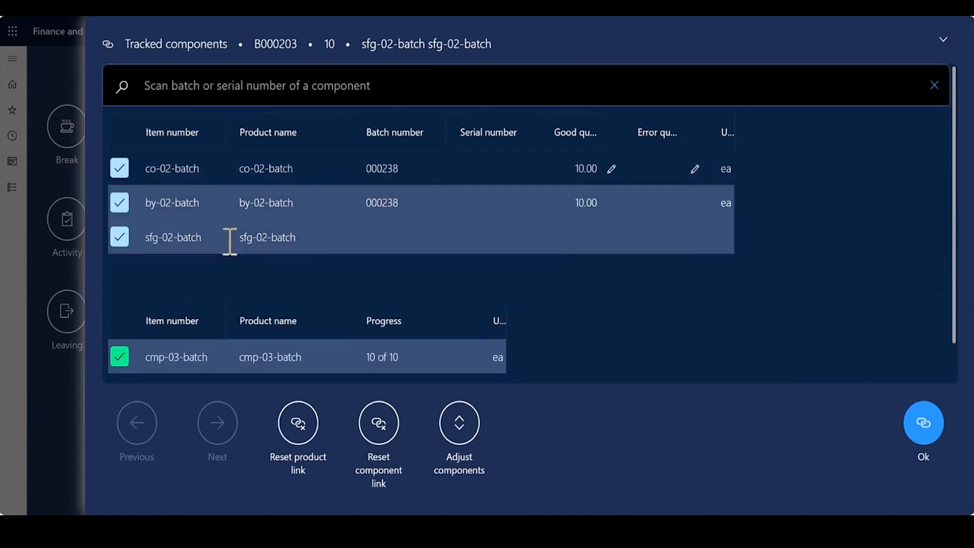
left_click(230, 237)
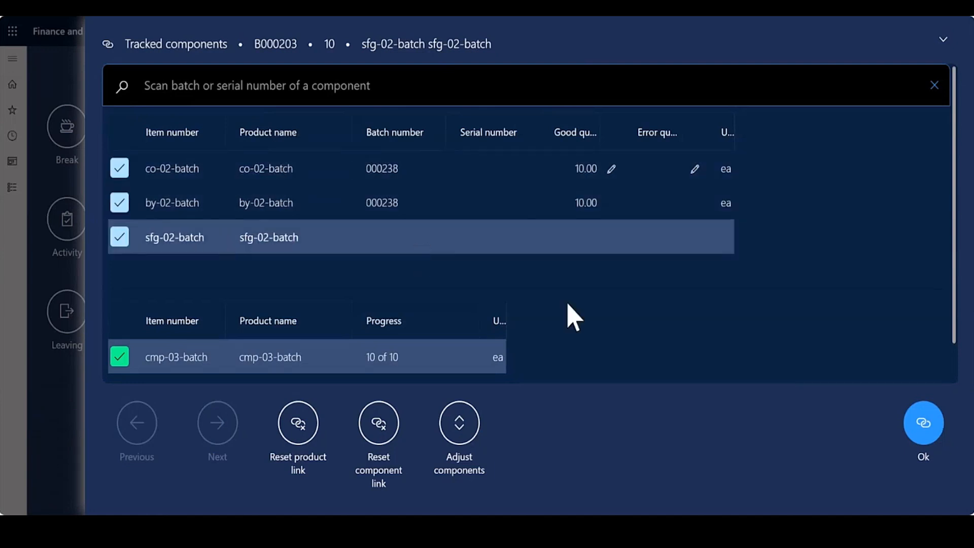
left_click(930, 426)
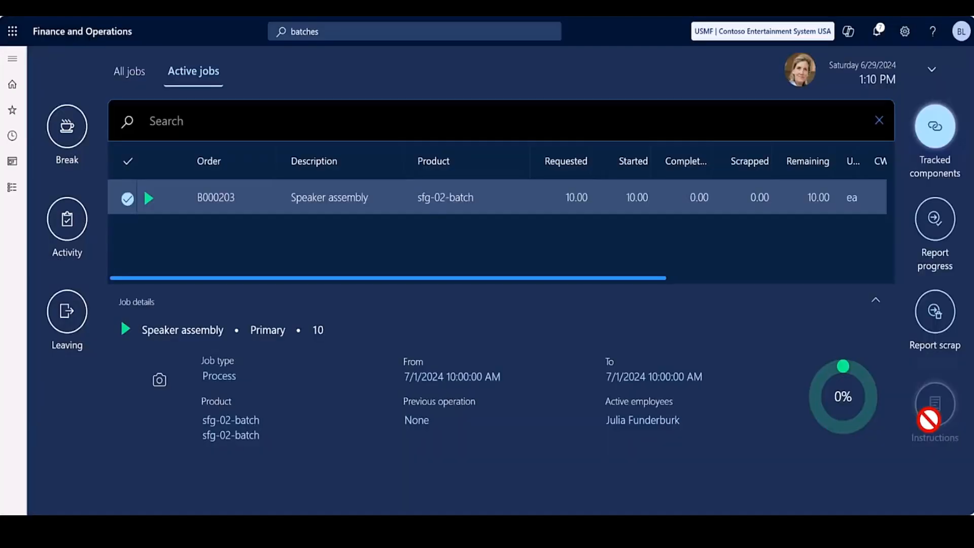
Report a good quantity of 10 on the active Speaker assembly job and mark the job as completed.
left_click(936, 244)
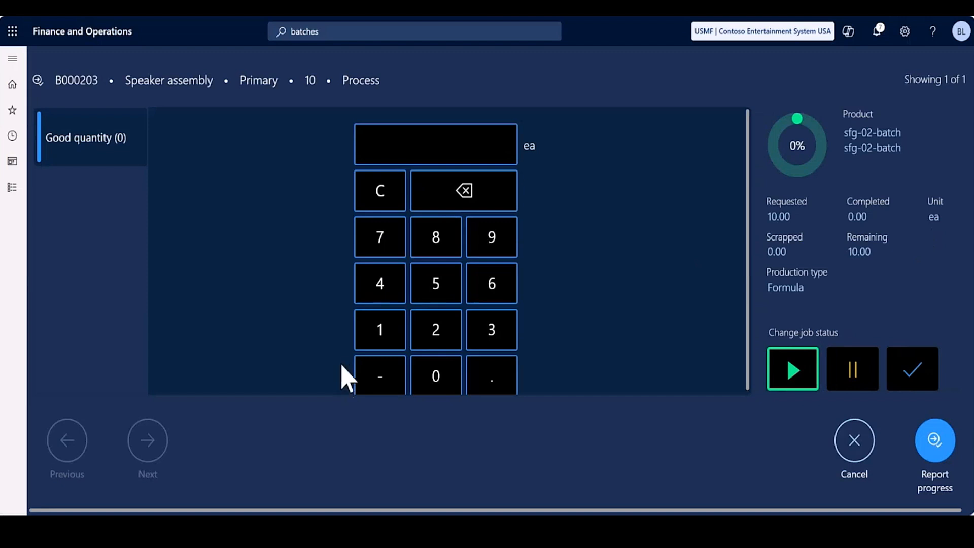
left_click(366, 341)
left_click(446, 380)
left_click(901, 369)
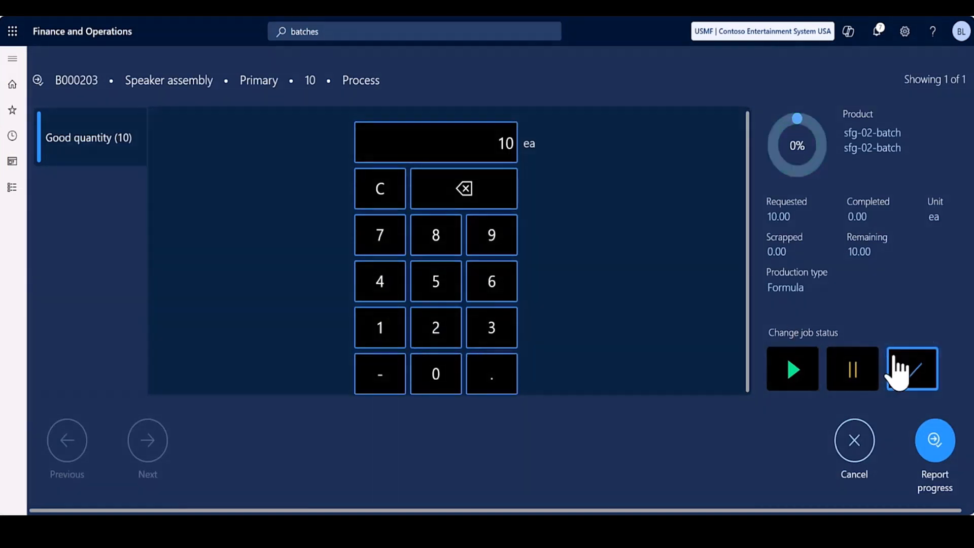
left_click(938, 443)
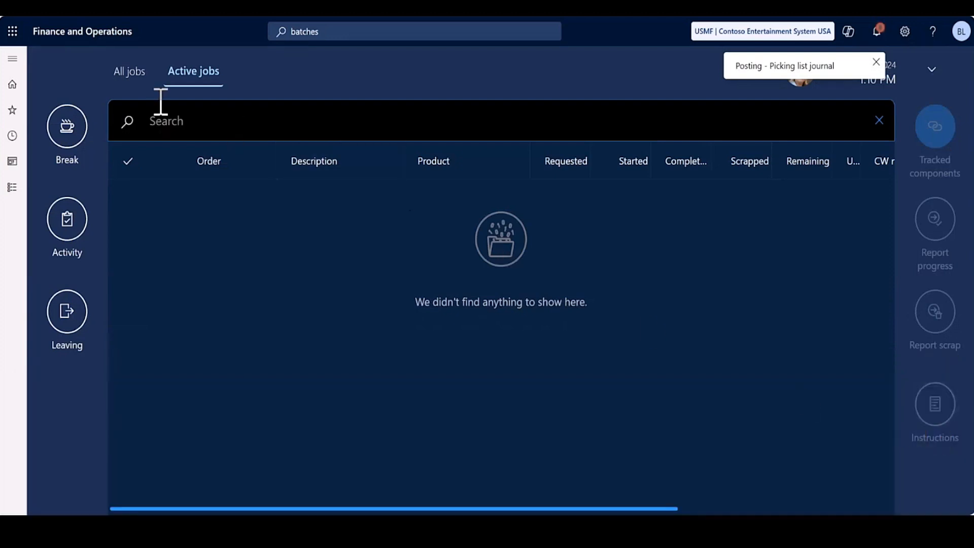
Find the same batch order among all jobs and start its Packing job with a quantity of 10.
left_click(127, 84)
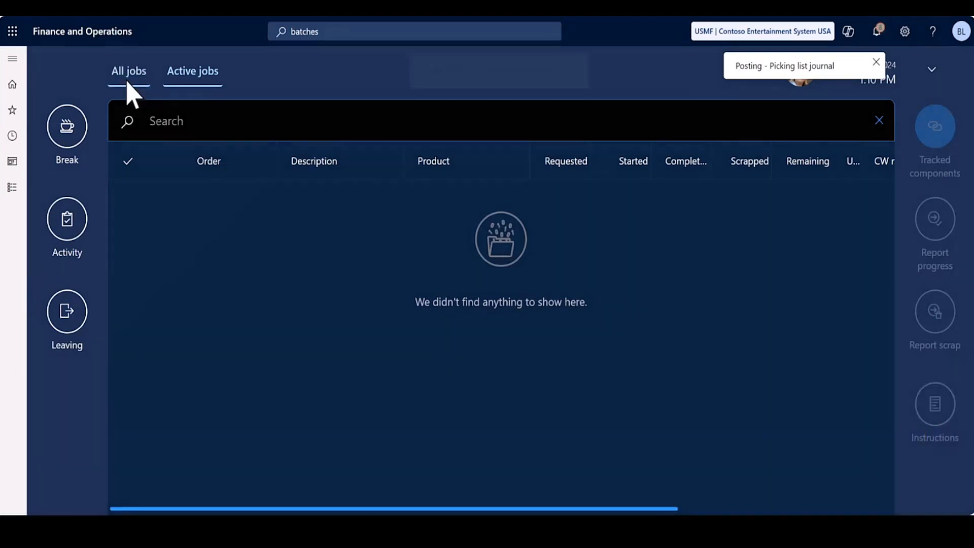
left_click(189, 121)
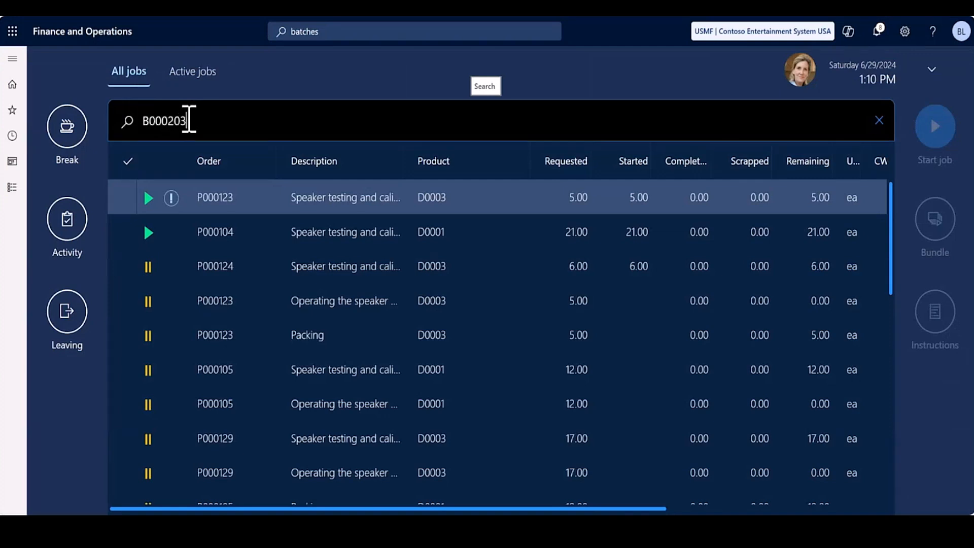
type("B000203")
key("Return")
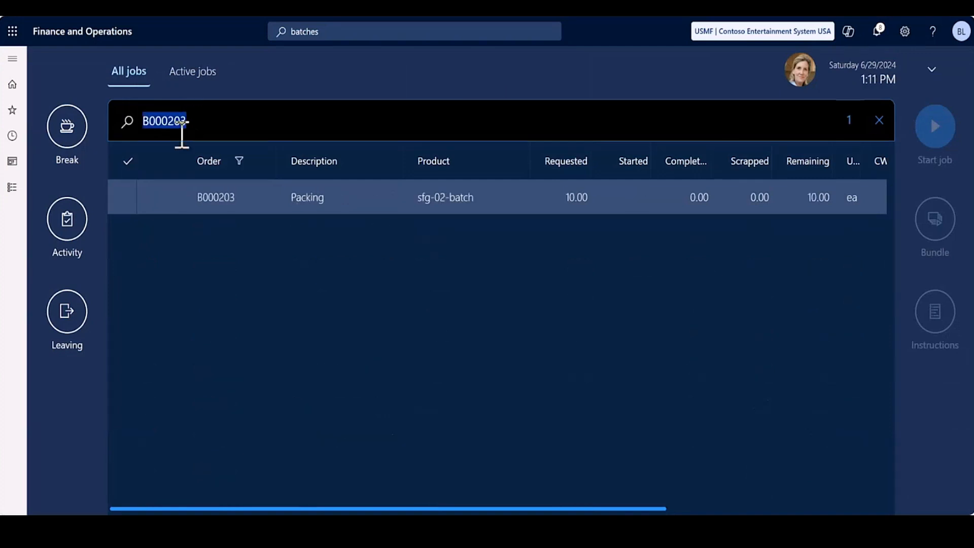
left_click(128, 199)
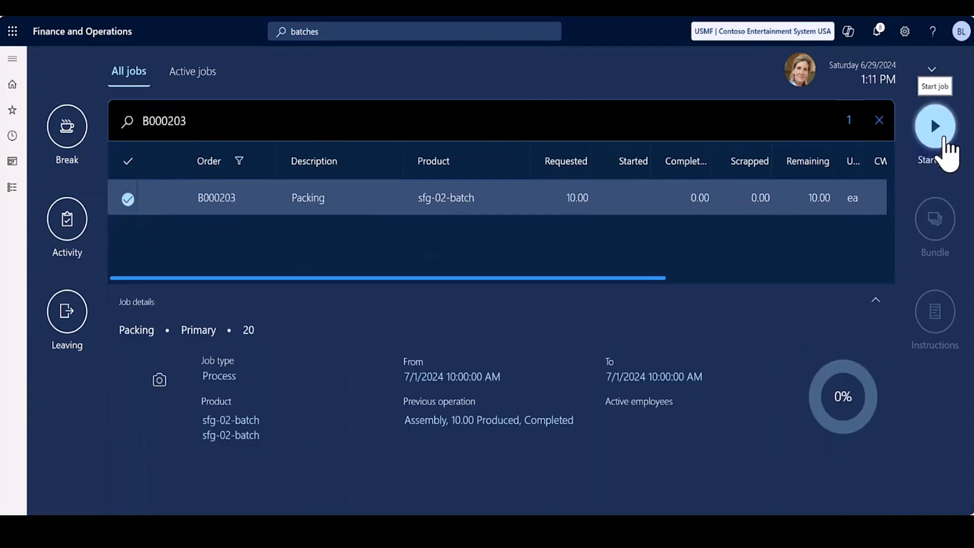
left_click(944, 138)
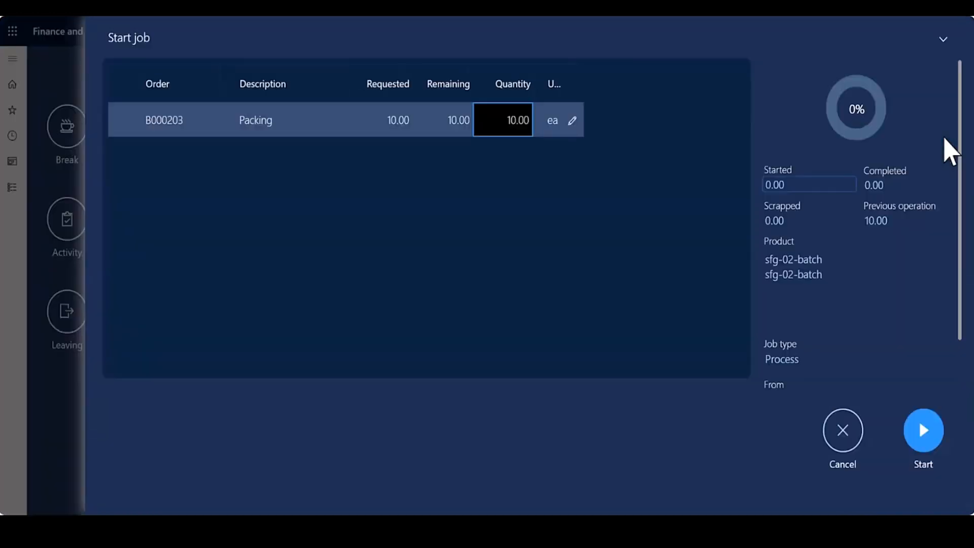
left_click(921, 428)
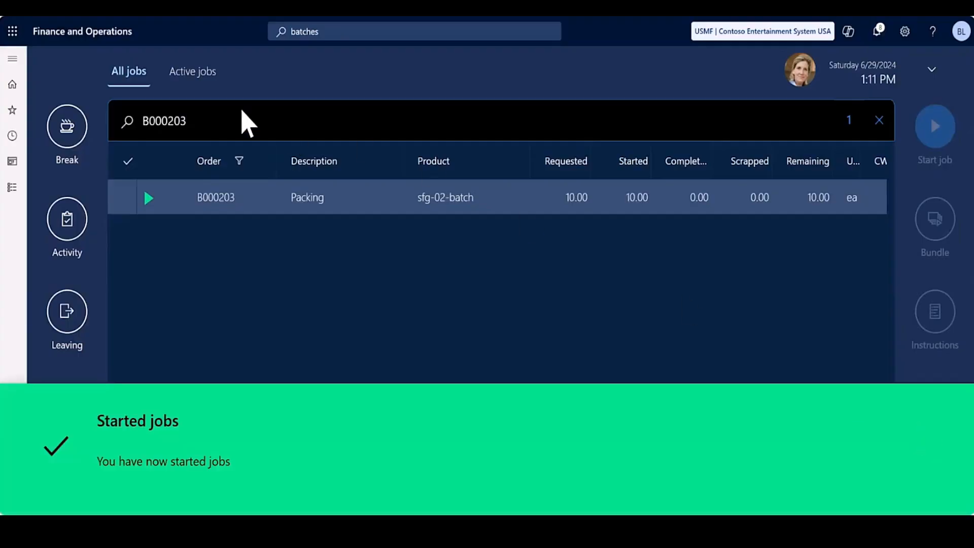
Open progress reporting on the active Packing job for the formula item, the co-product and the by-product together.
left_click(201, 80)
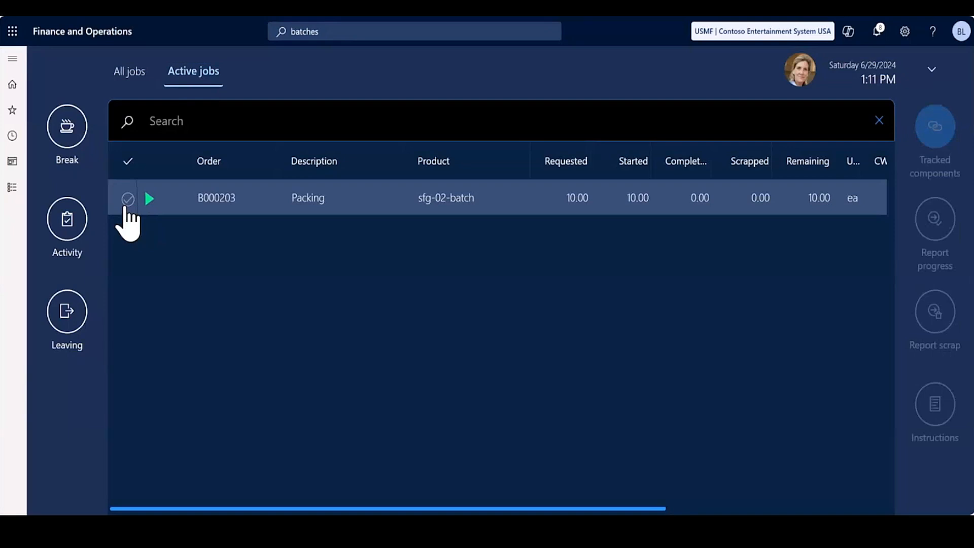
left_click(127, 198)
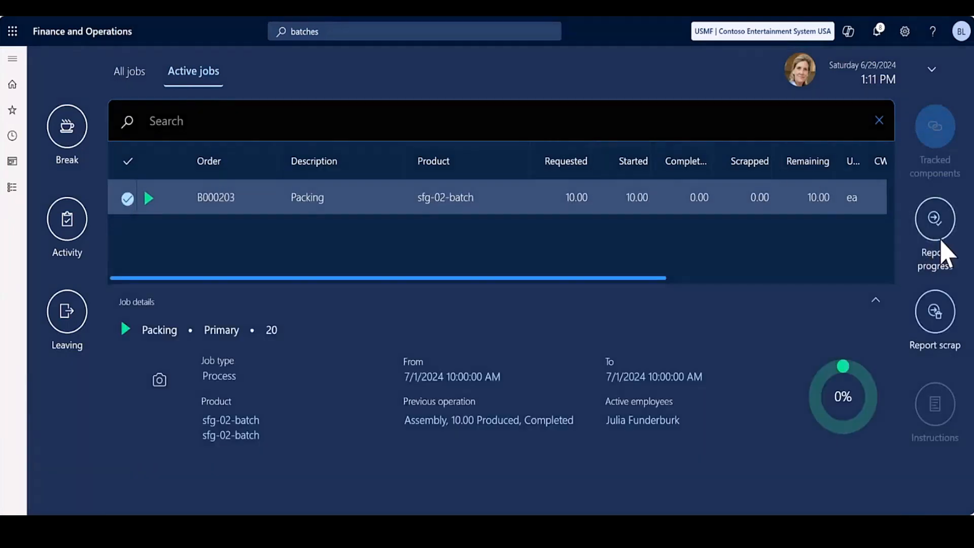
left_click(941, 251)
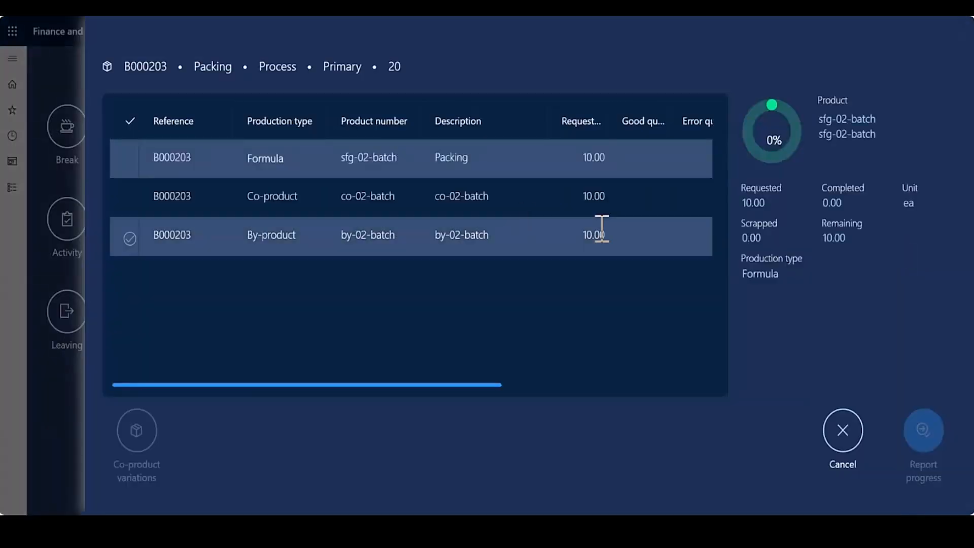
left_click(129, 168)
left_click(130, 199)
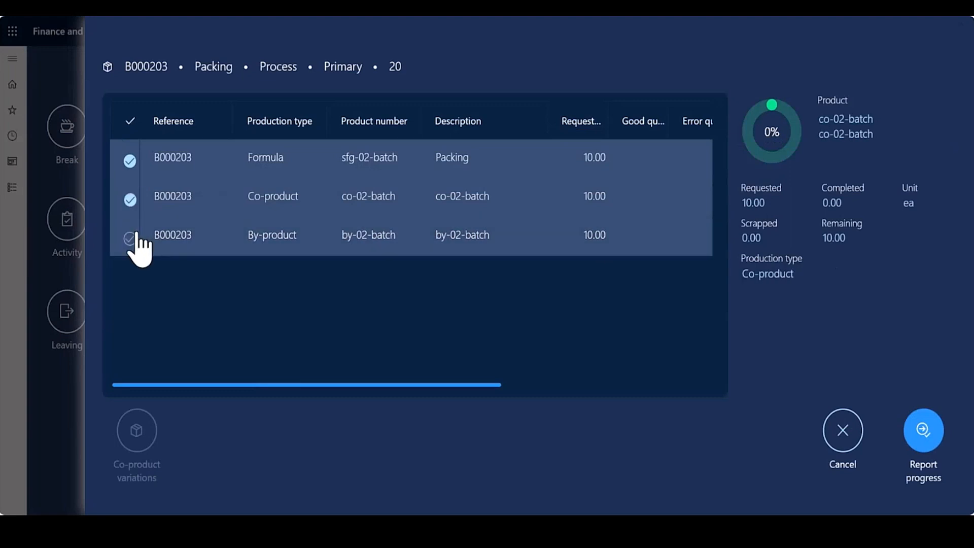
left_click(133, 237)
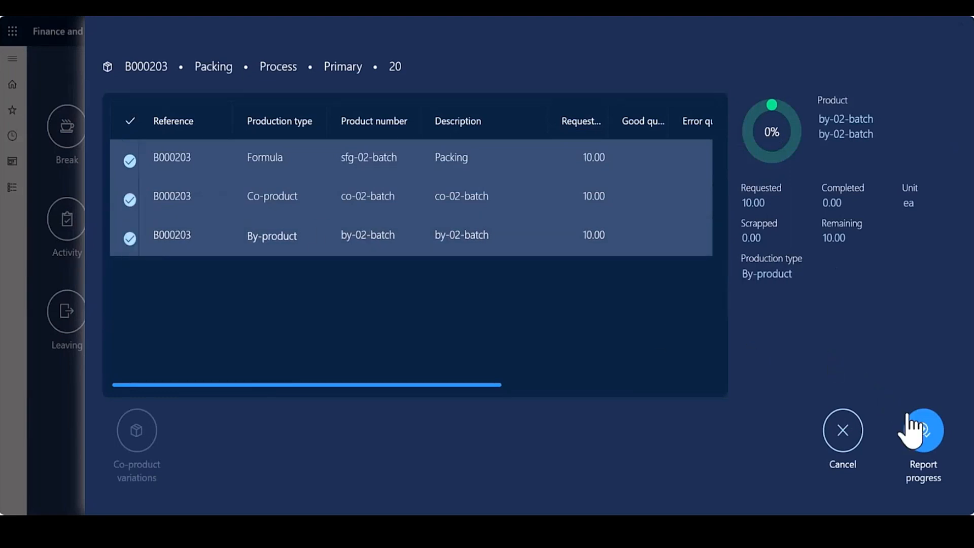
left_click(923, 431)
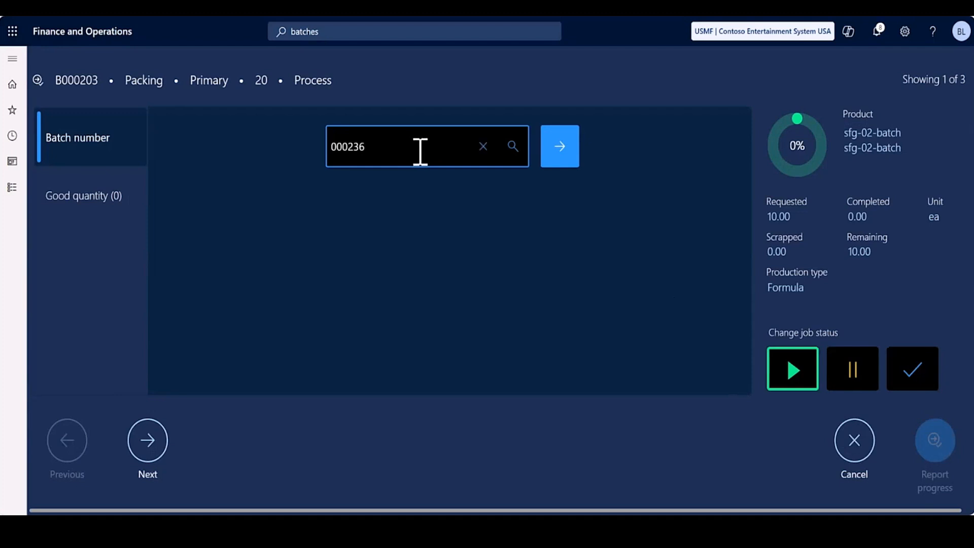
Enter batch number 000236 and a good quantity of 10 for sfg-02-batch, with the job status set to completed.
left_click(561, 155)
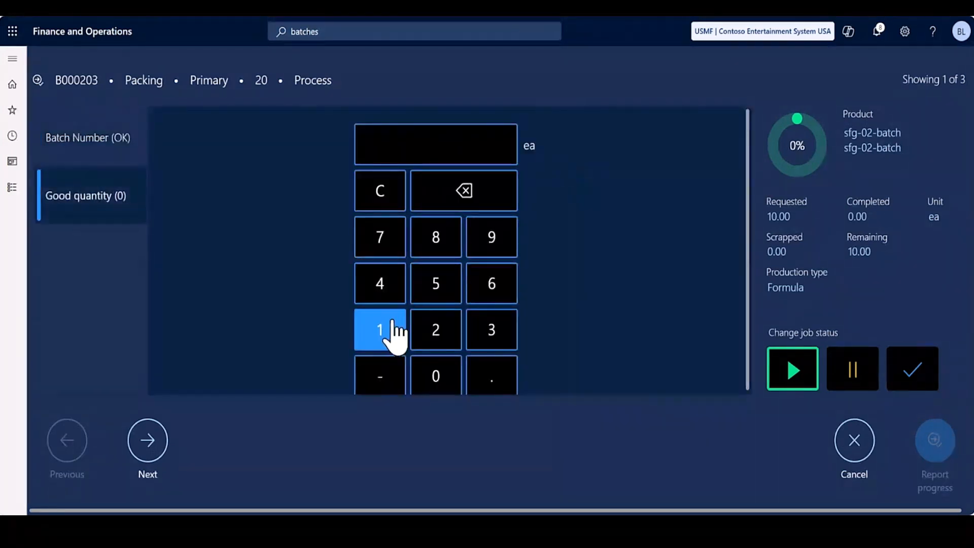
left_click(396, 335)
left_click(436, 388)
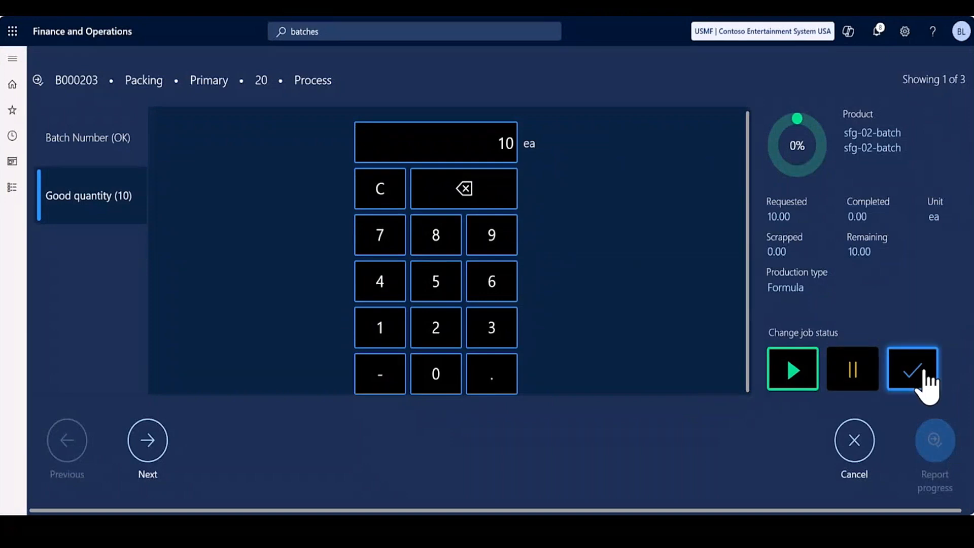
left_click(924, 382)
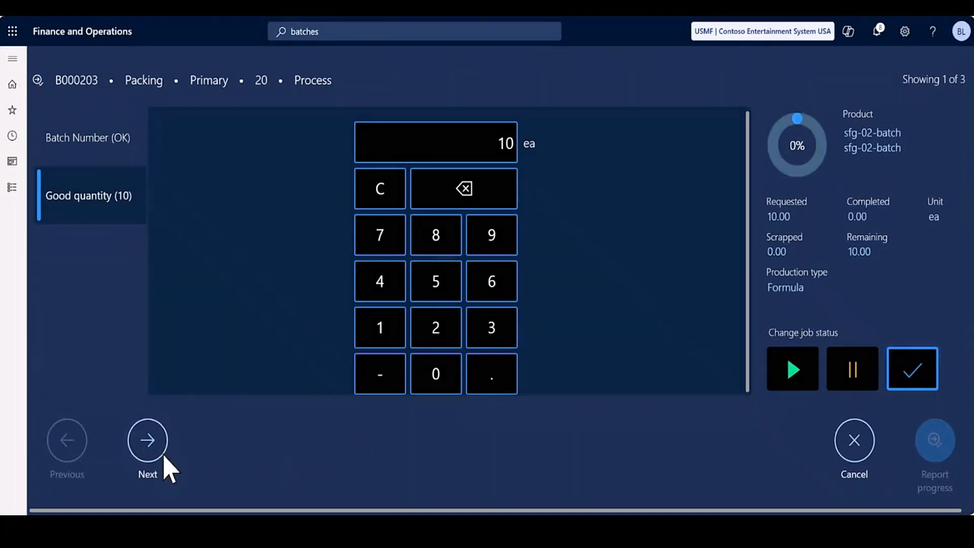
Enter batch number 000237 and a good quantity of 10 for co-product co-02-batch, with the status set to completed.
left_click(164, 455)
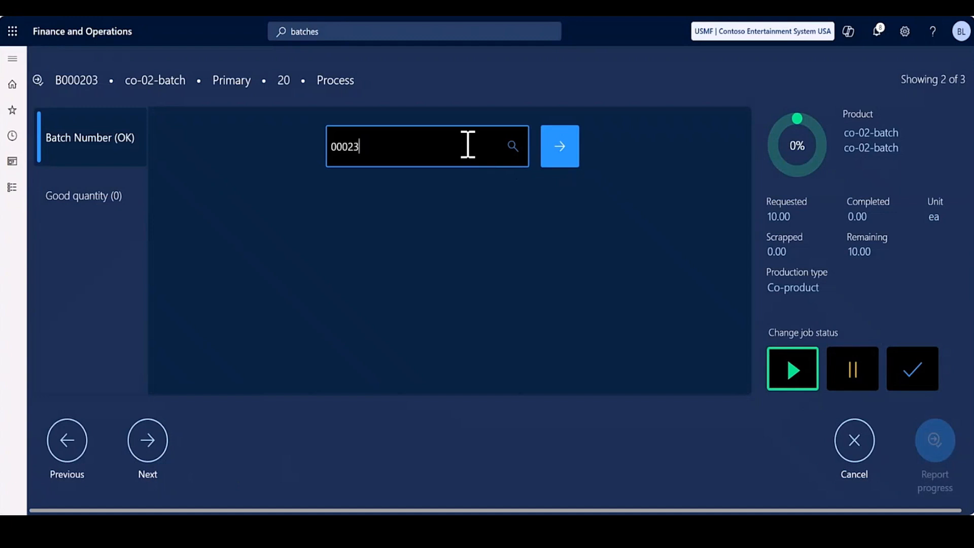
type("000237")
left_click(563, 161)
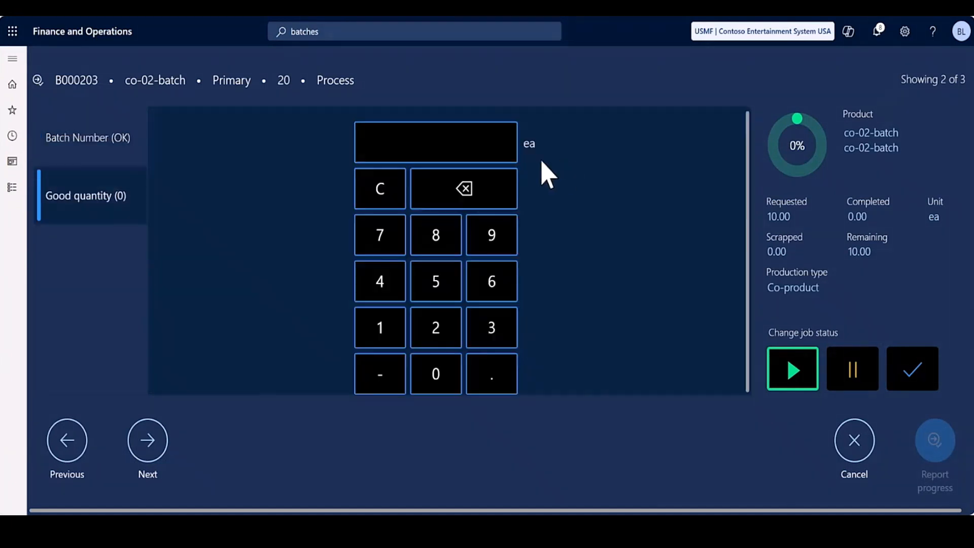
left_click(384, 337)
left_click(437, 388)
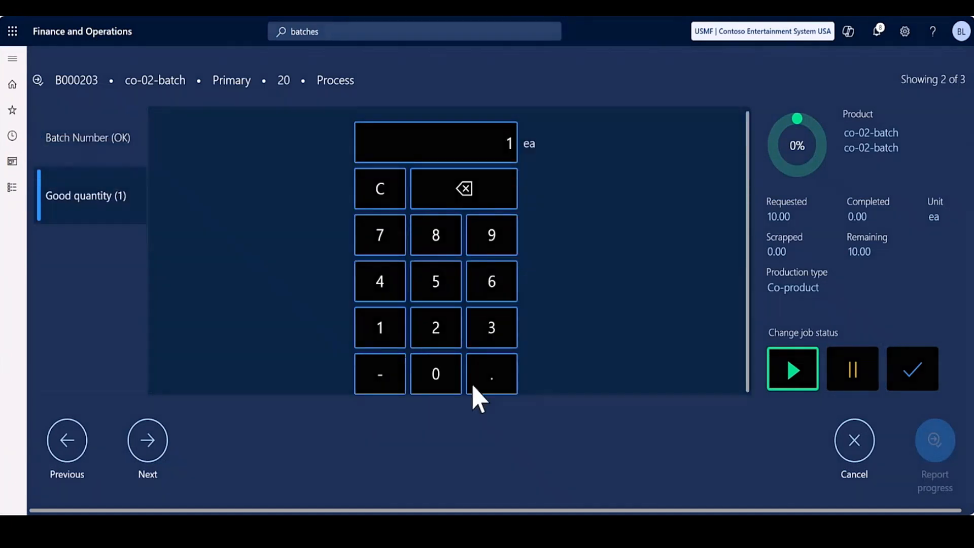
left_click(911, 375)
Enter batch number 000238 and a good quantity of 10 for by-product by-02-batch, and submit the Packing job's progress report.
left_click(145, 443)
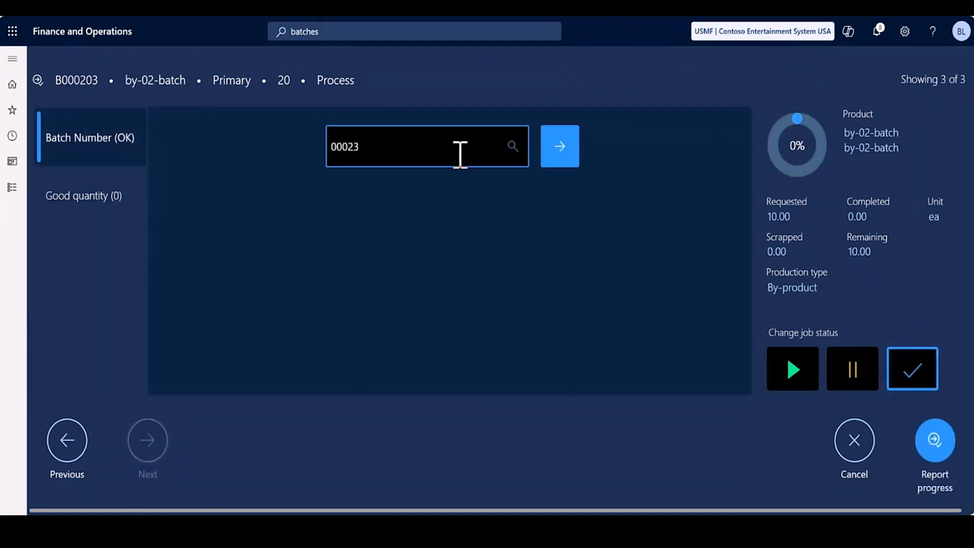
type("000238")
left_click(560, 165)
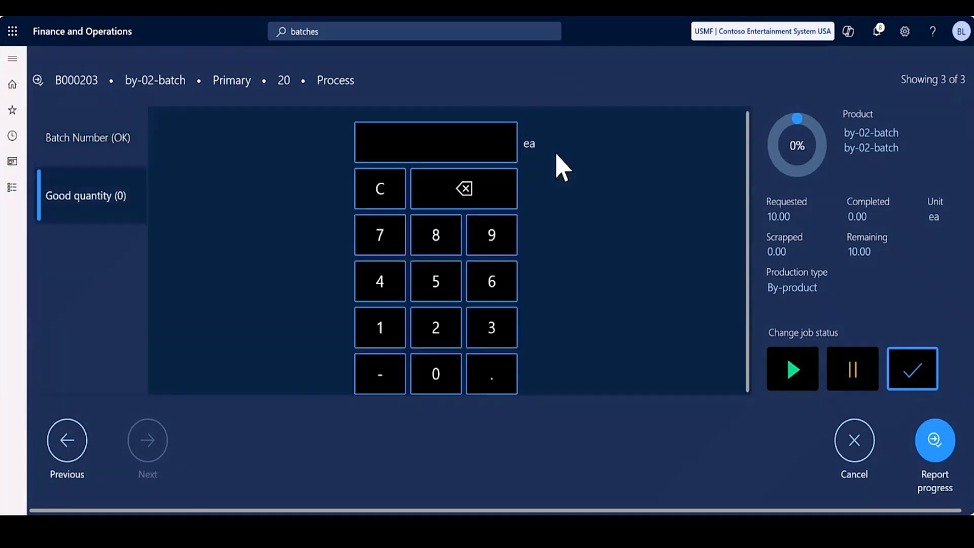
left_click(382, 325)
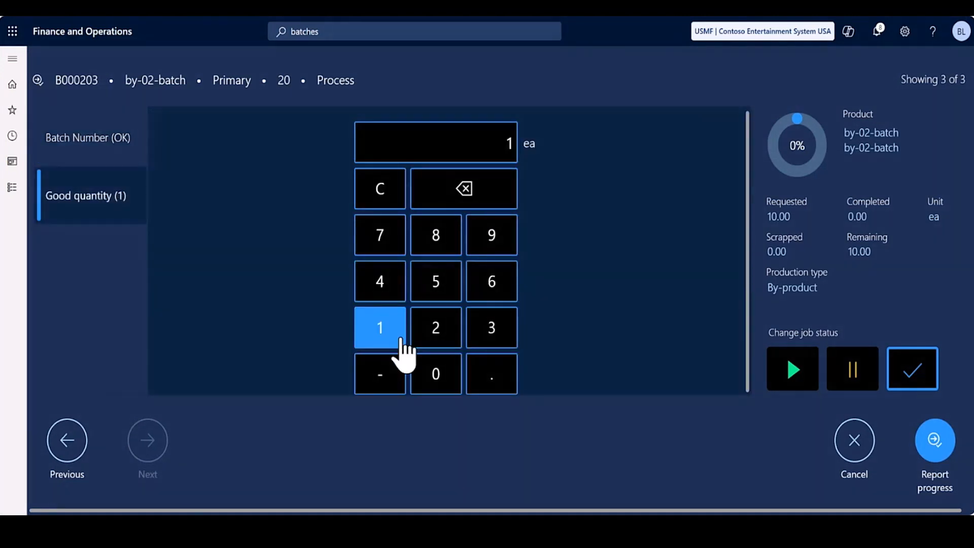
left_click(437, 378)
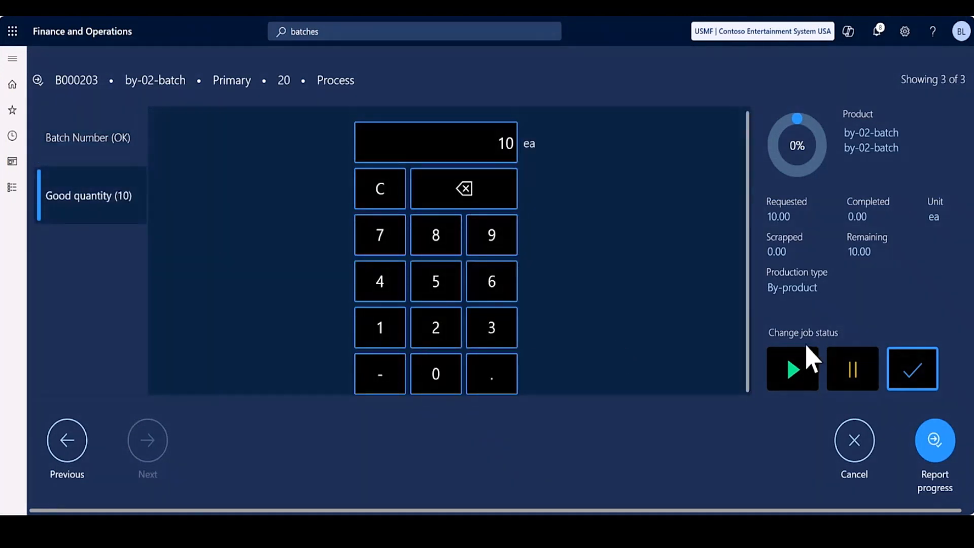
left_click(929, 446)
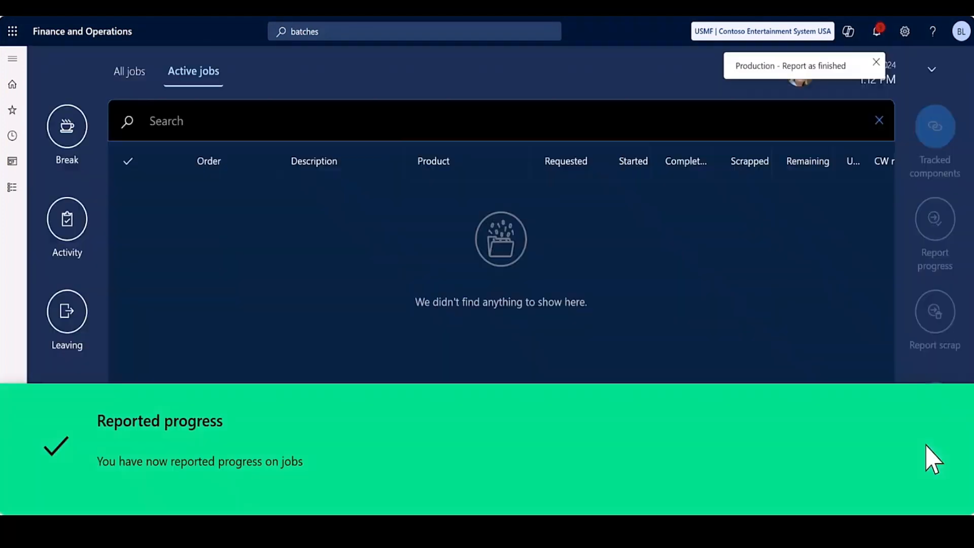
Search the complete job list for any remaining jobs of the batch order.
left_click(131, 84)
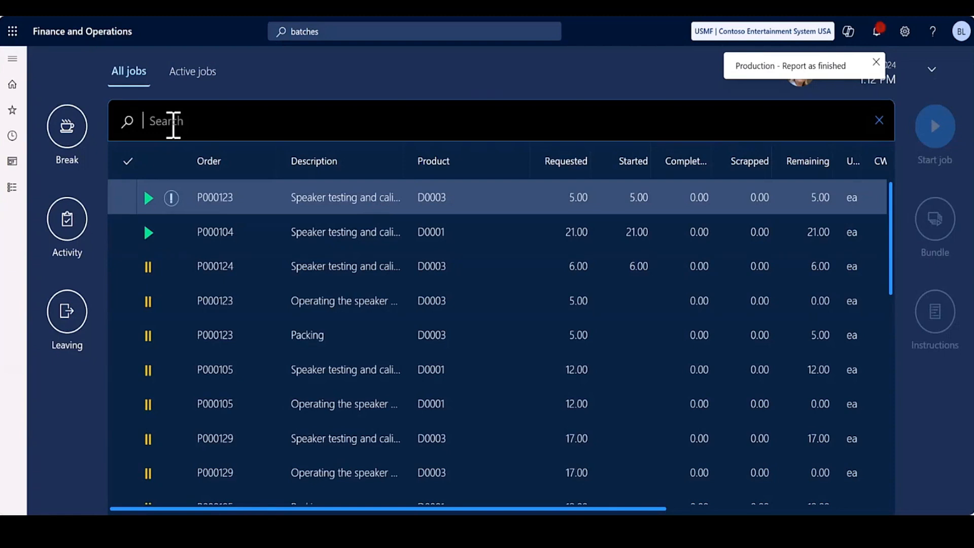
left_click(174, 124)
type("P0")
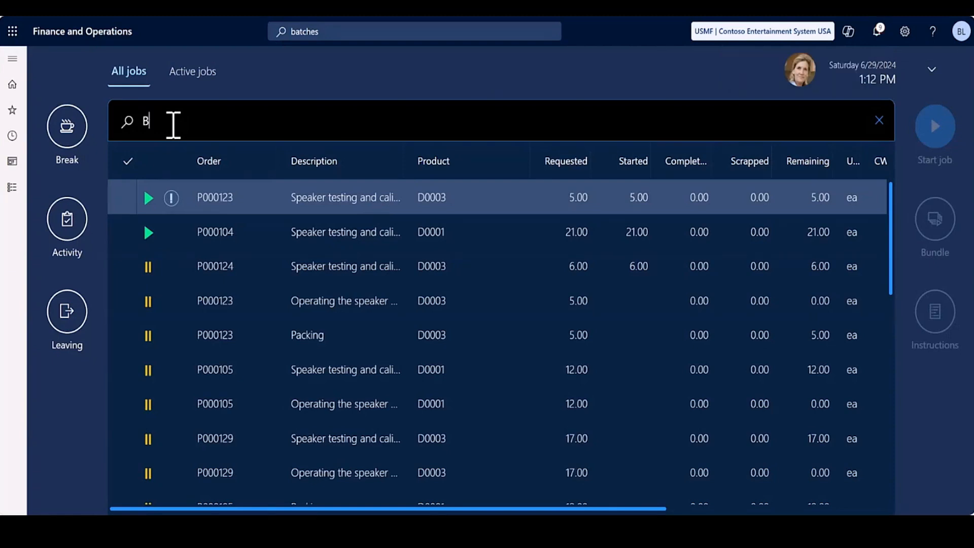
double_click(183, 124)
key("Return")
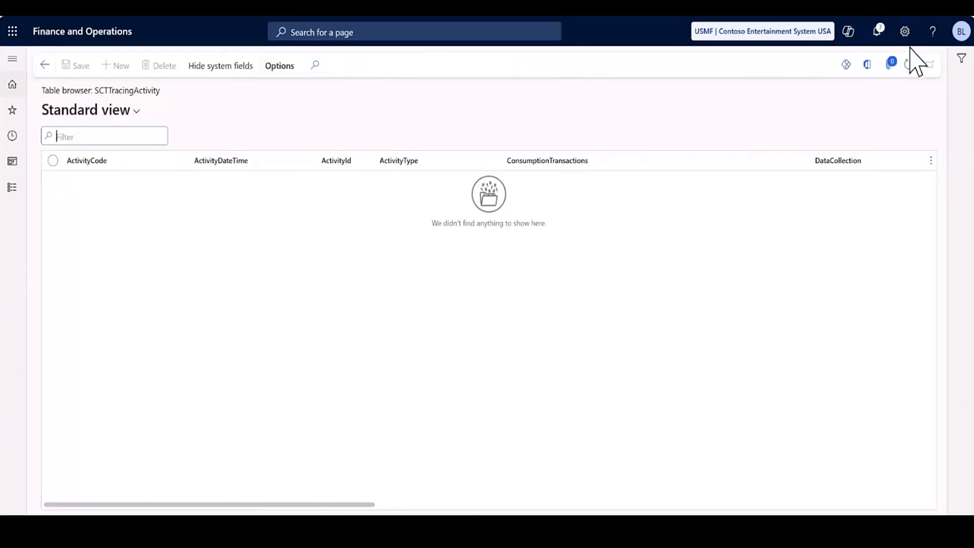
Refresh the SCTTracingActivity table repeatedly to check whether the report-as-finished activity is still waiting there.
left_click(909, 65)
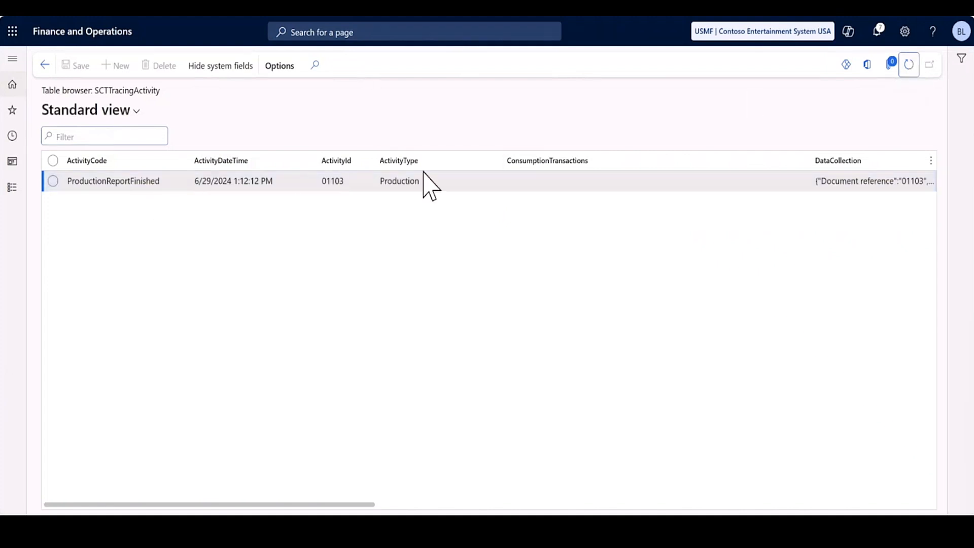
left_click(909, 68)
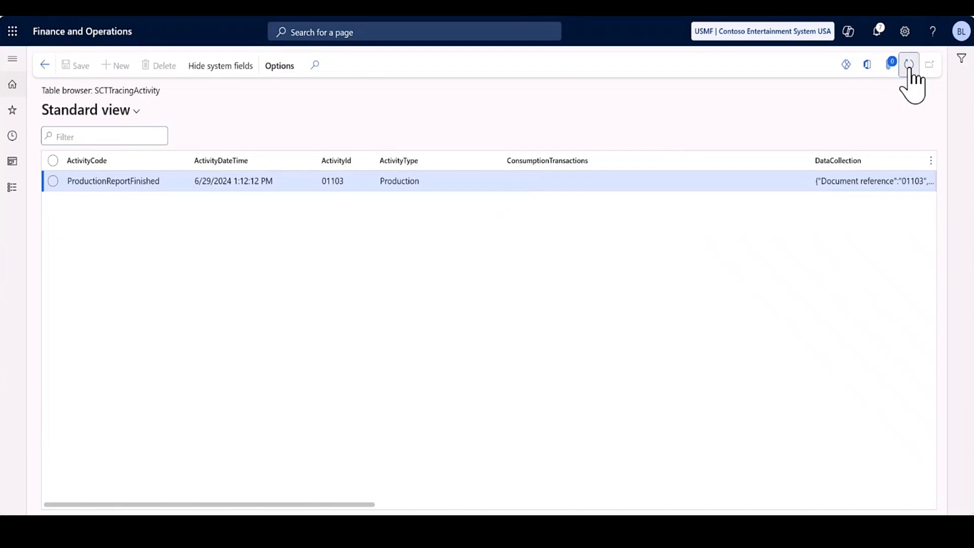
left_click(909, 66)
left_click(909, 66)
left_click(909, 66)
left_click(910, 66)
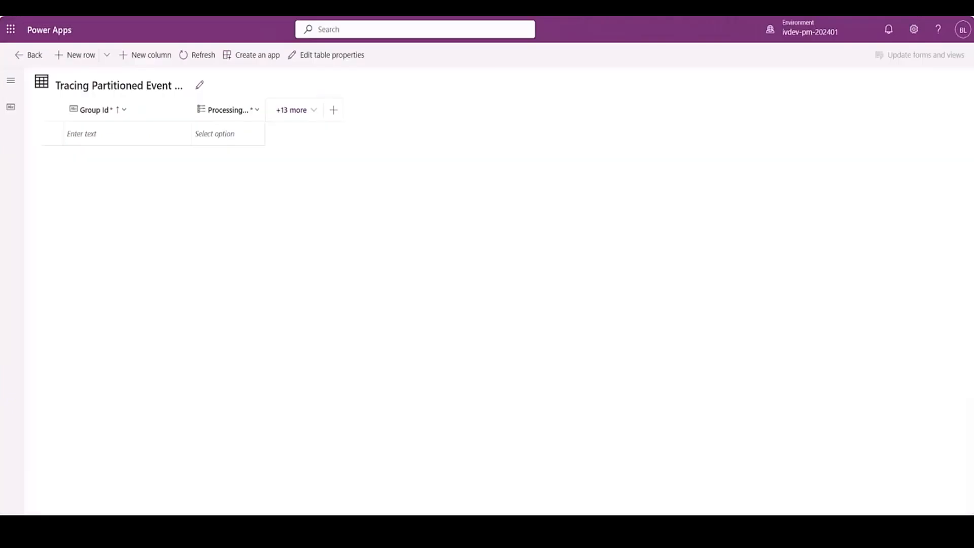
Switch to Power Apps and refresh the Tracing Partitioned Event table repeatedly to check the processing of the new events.
left_click(189, 56)
left_click(189, 55)
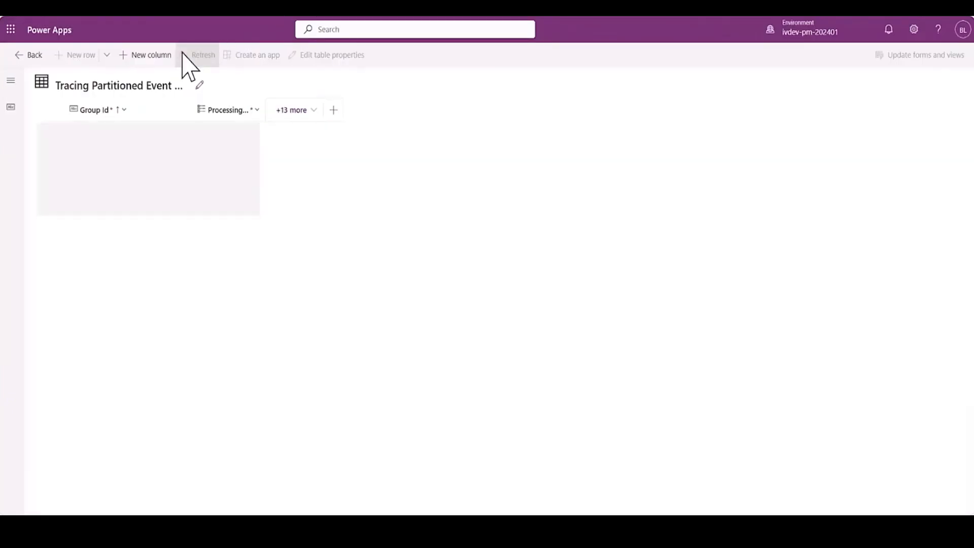
left_click(183, 55)
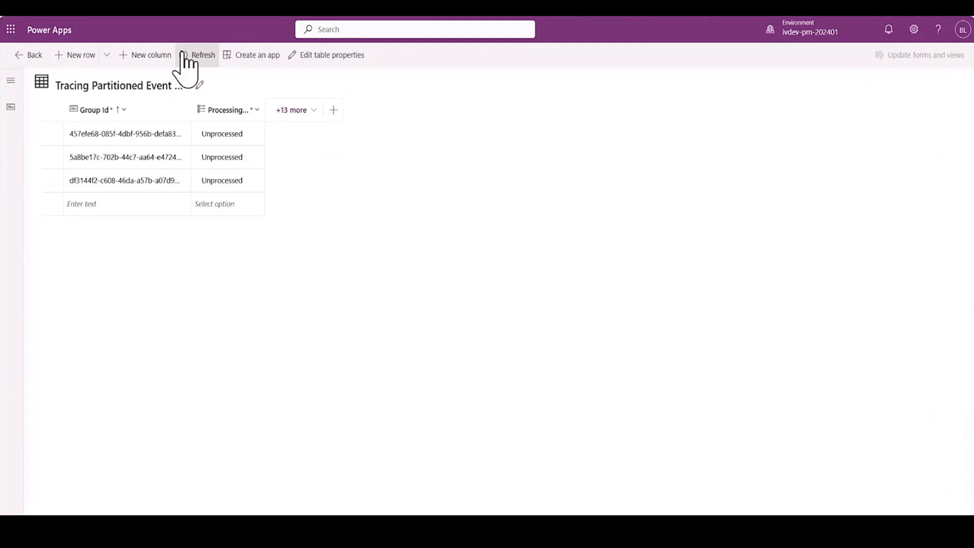
left_click(184, 55)
left_click(189, 54)
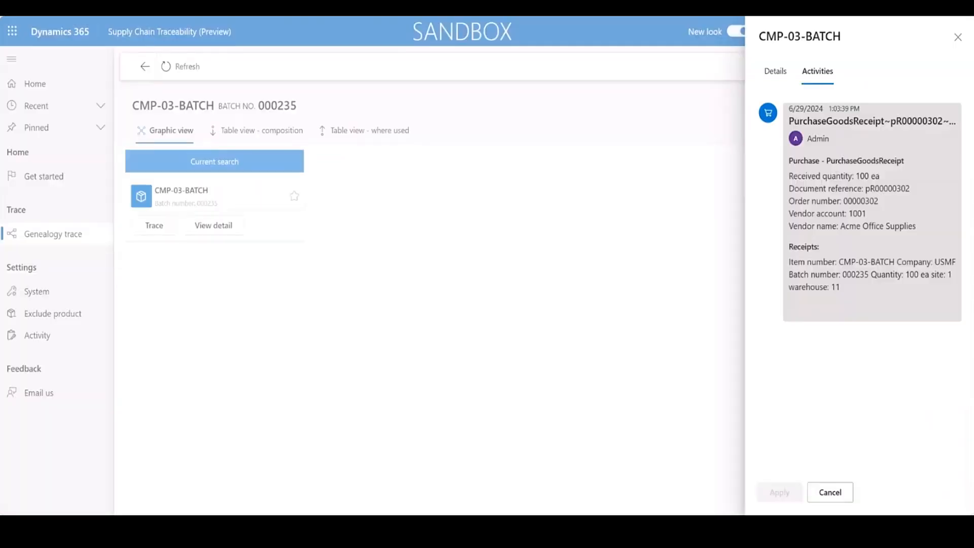
Switch to Supply Chain Traceability, close the CMP-03-BATCH details and run a genealogy trace for SFG-02-BATCH with batch number 000236.
left_click(958, 37)
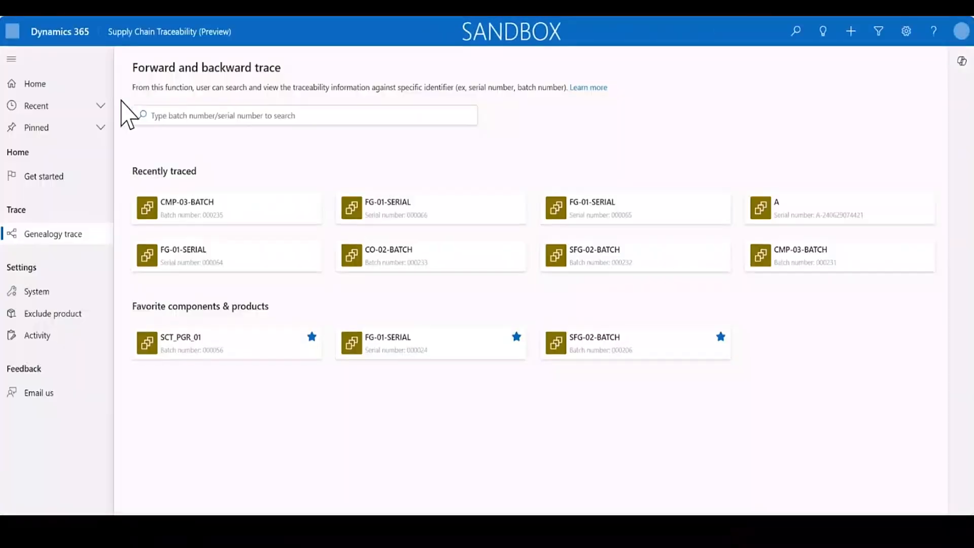
left_click(192, 123)
type("000236")
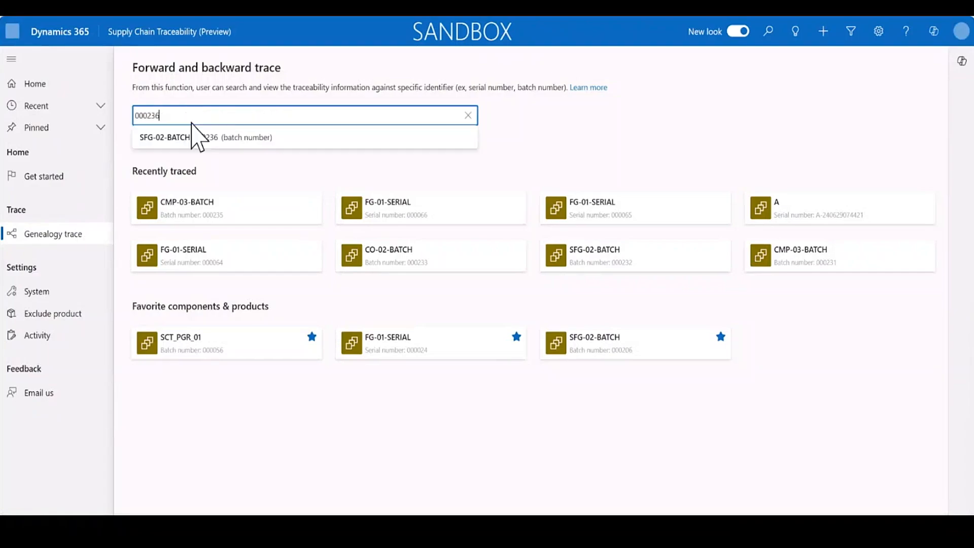
left_click(217, 137)
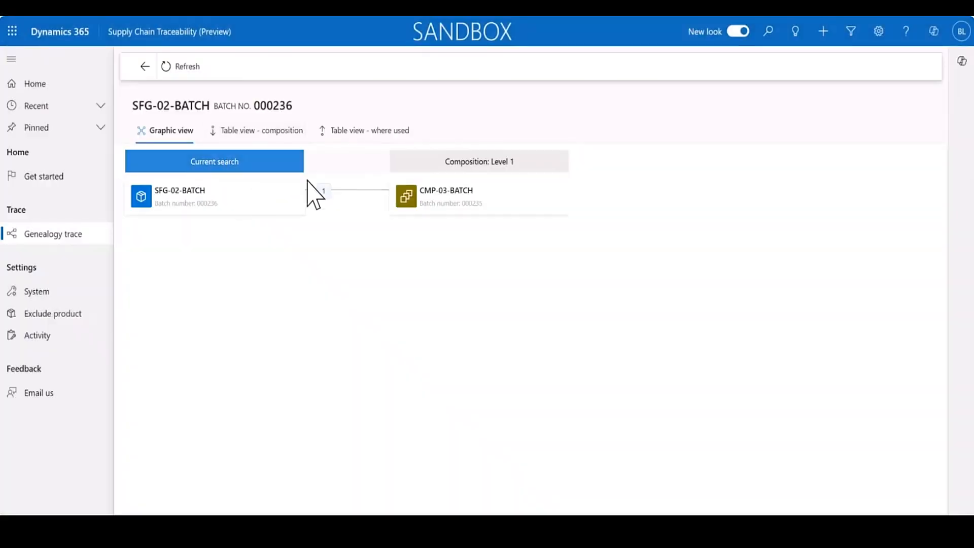
Examine the picking list and report-as-finished activities of SFG-02-BATCH, including receipts and consumptions, and close its details.
mouse_move(263, 200)
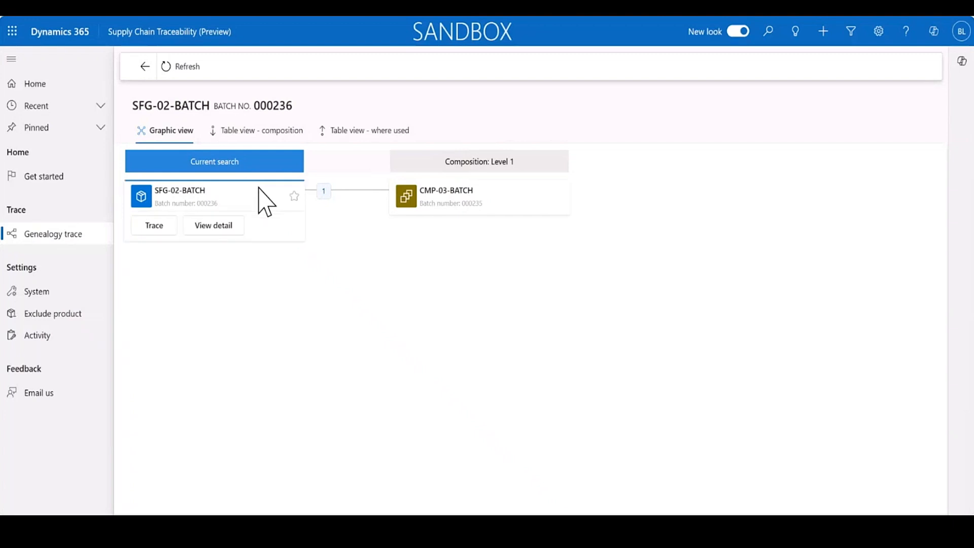
left_click(222, 227)
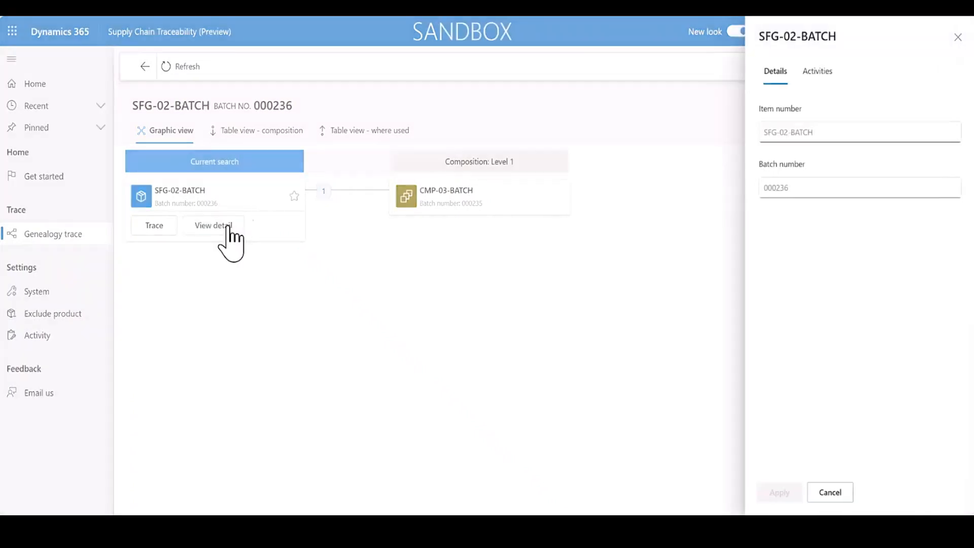
left_click(817, 72)
left_click(820, 227)
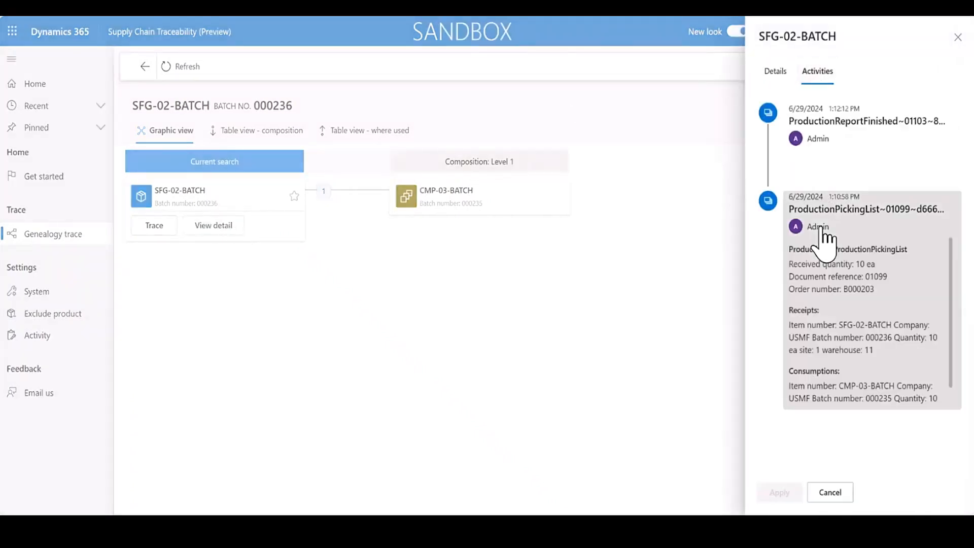
scroll(899, 326, "down", 1)
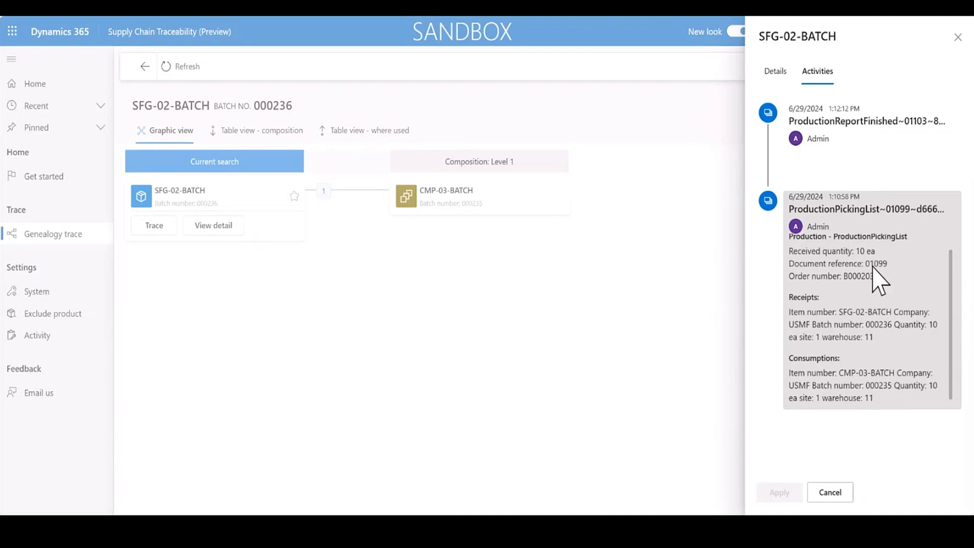
left_click(864, 147)
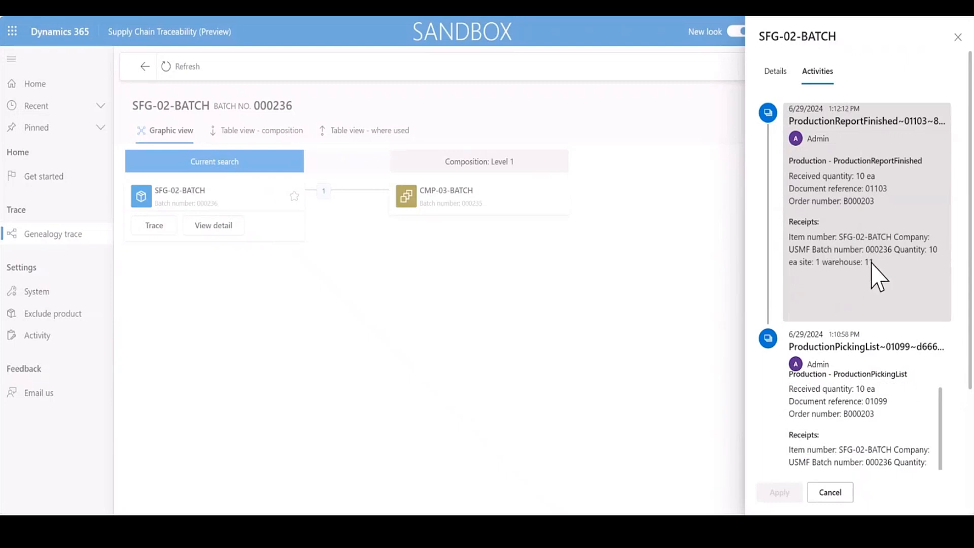
left_click(958, 39)
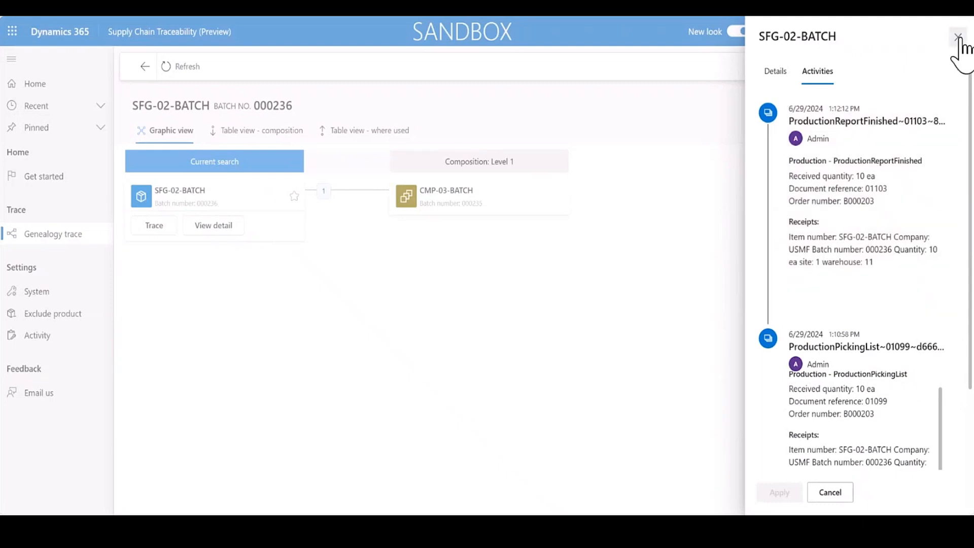
Trace CMP-03-BATCH from the composition and inspect the batches in which it was used.
left_click(447, 192)
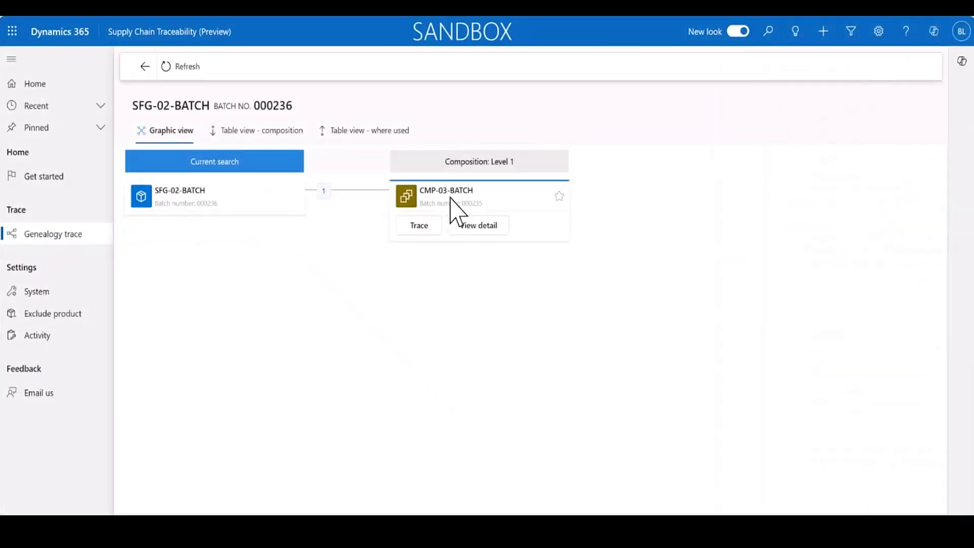
left_click(430, 233)
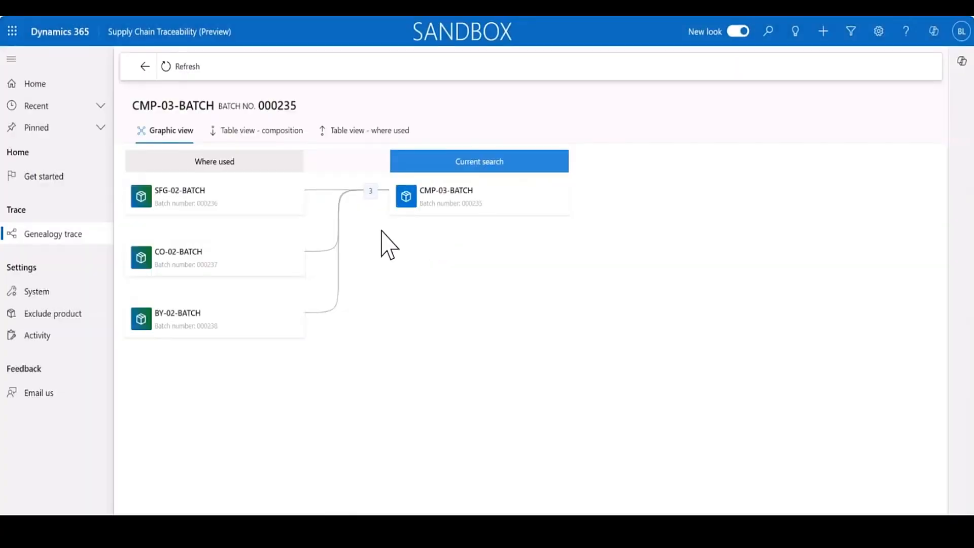
left_click(278, 205)
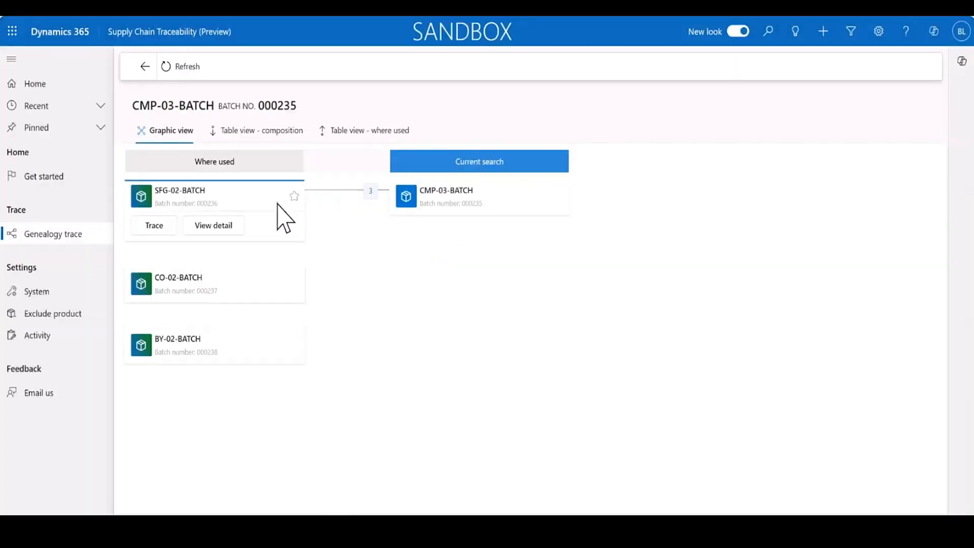
left_click(262, 282)
left_click(265, 355)
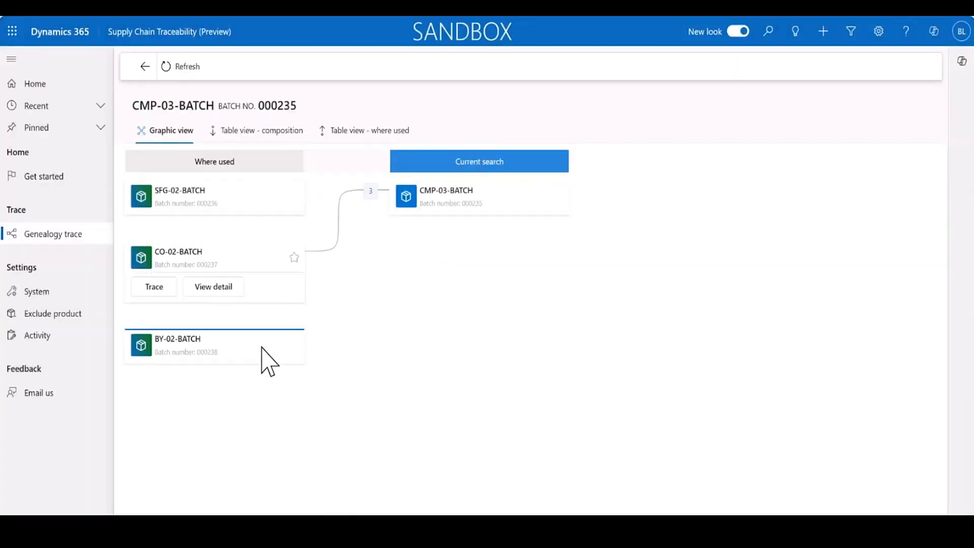
Examine the picking list and report-as-finished activities of co-product CO-02-BATCH and close its details.
left_click(264, 270)
left_click(212, 287)
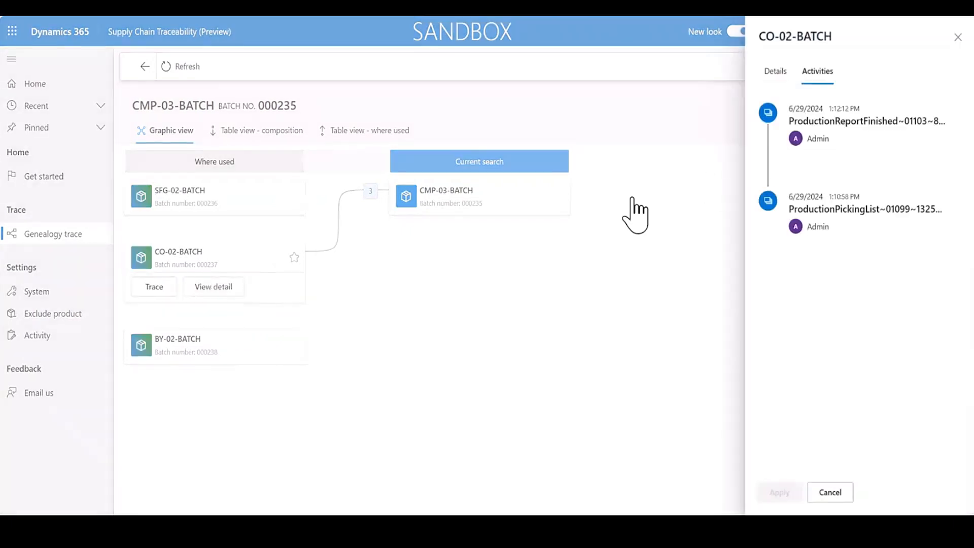
left_click(881, 224)
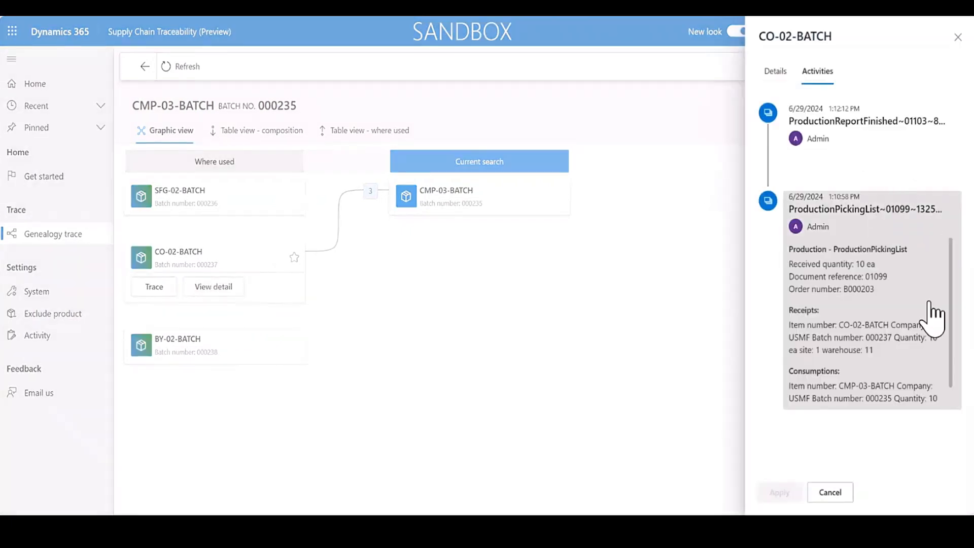
scroll(932, 317, "down", 1)
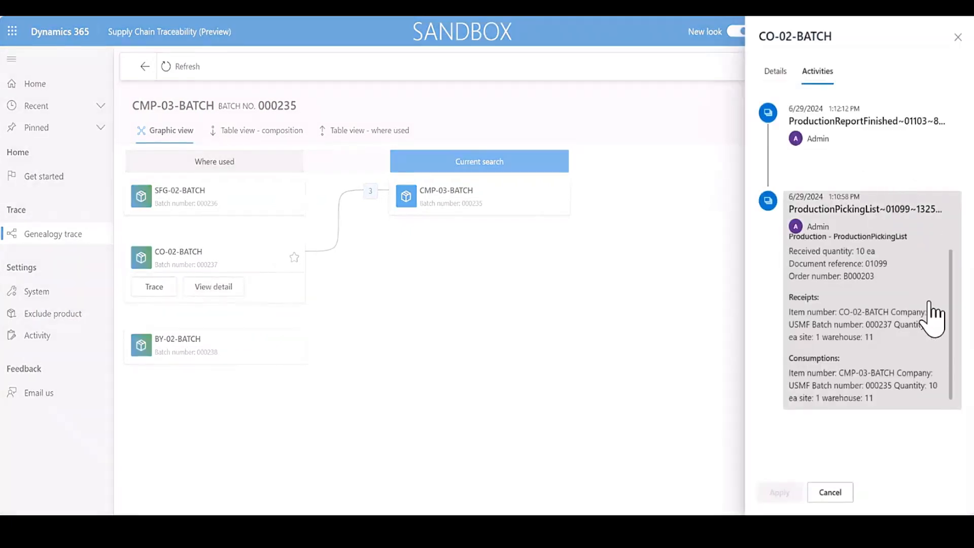
left_click(881, 126)
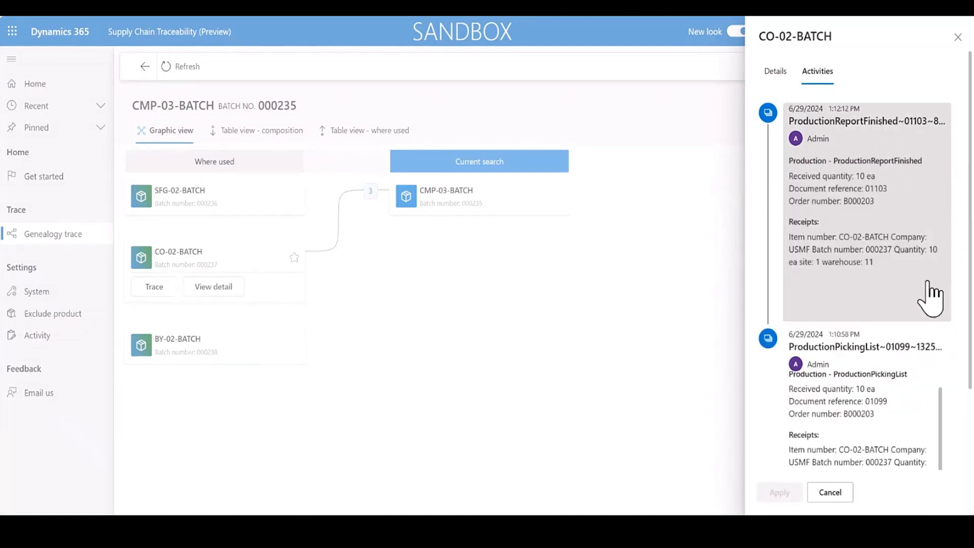
left_click(958, 37)
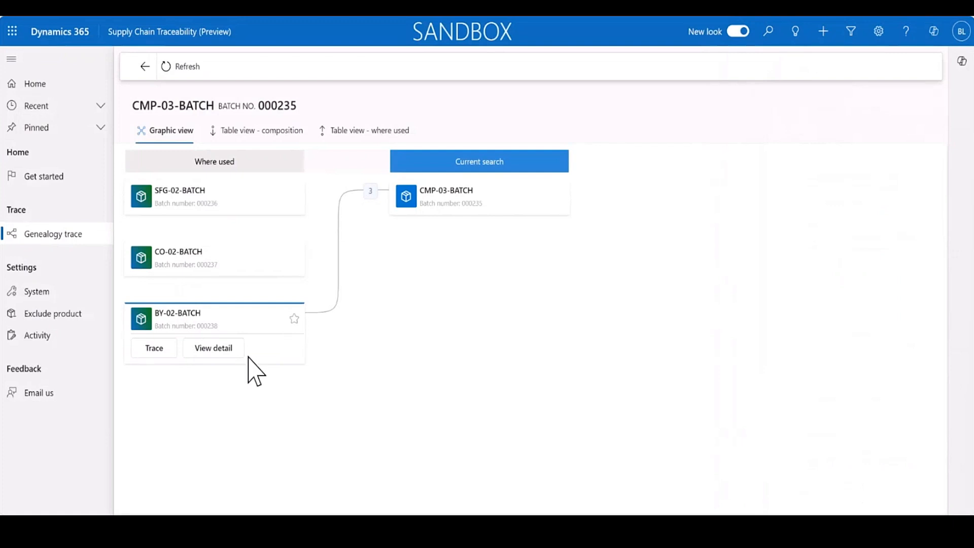
Examine the report-as-finished and picking list activities of by-product BY-02-BATCH and close its details.
left_click(223, 352)
left_click(885, 131)
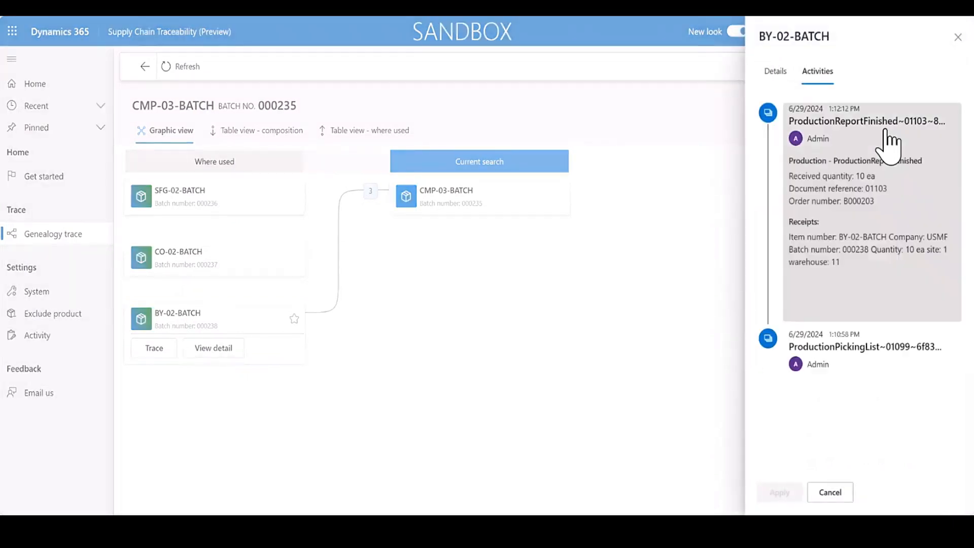
left_click(902, 346)
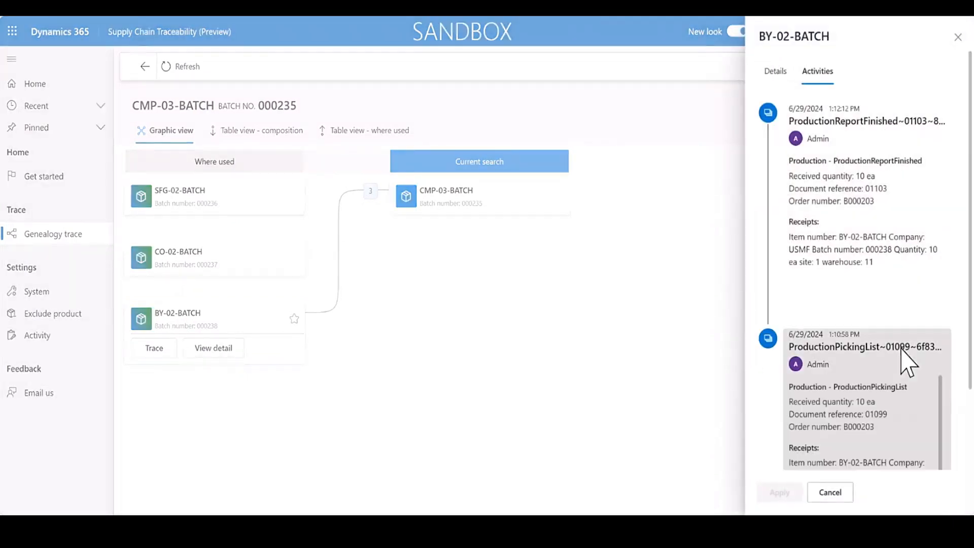
scroll(902, 348, "down", 2)
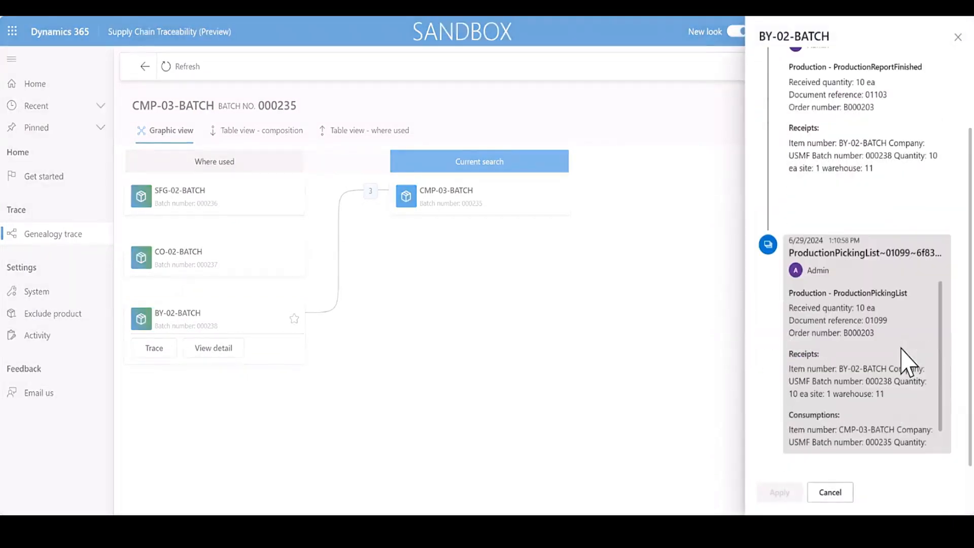
left_click(839, 491)
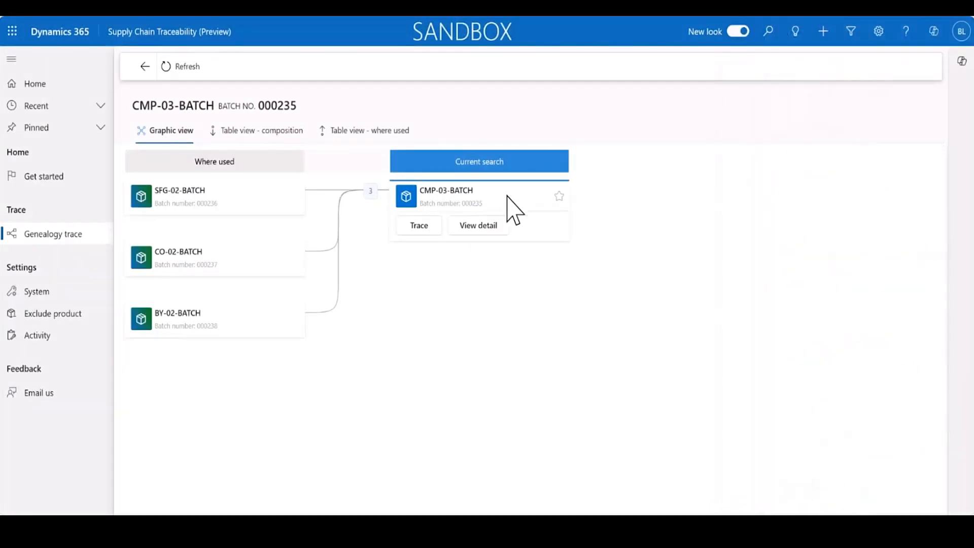
Review the purchase goods receipt activity of component CMP-03-BATCH and close its details.
left_click(482, 227)
left_click(848, 131)
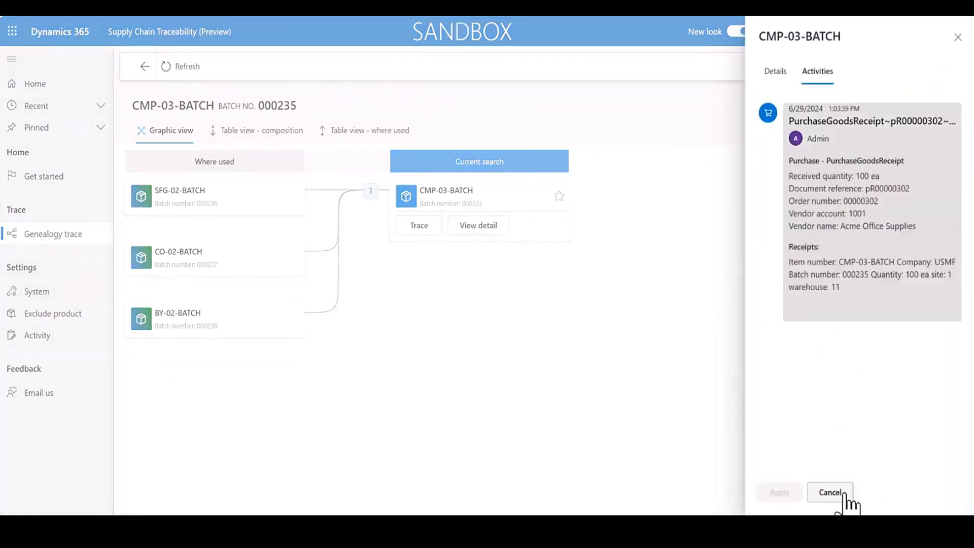
left_click(830, 492)
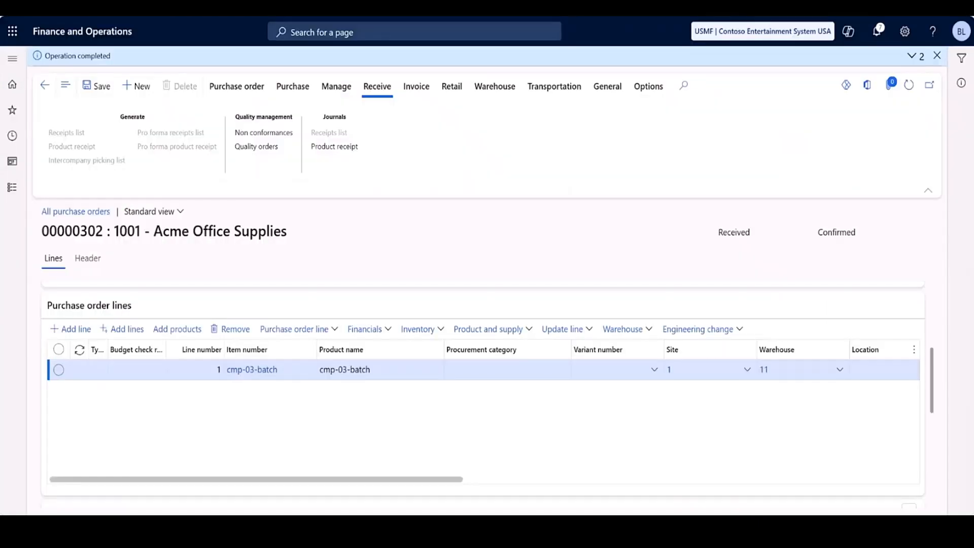
Switch to Finance and Operations and create a new purchase order for vendor Acme Office Supplies.
left_click(142, 84)
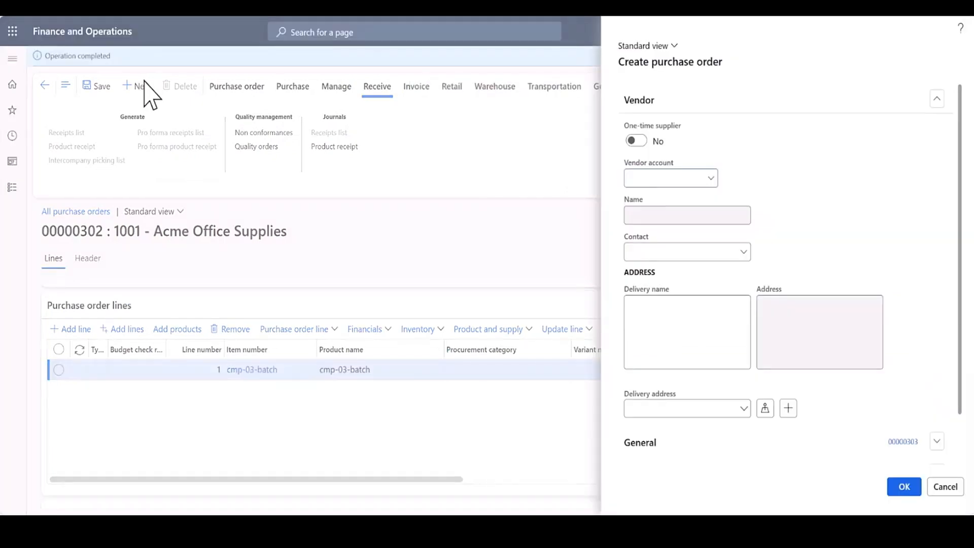
type("1001")
left_click(892, 220)
left_click(899, 488)
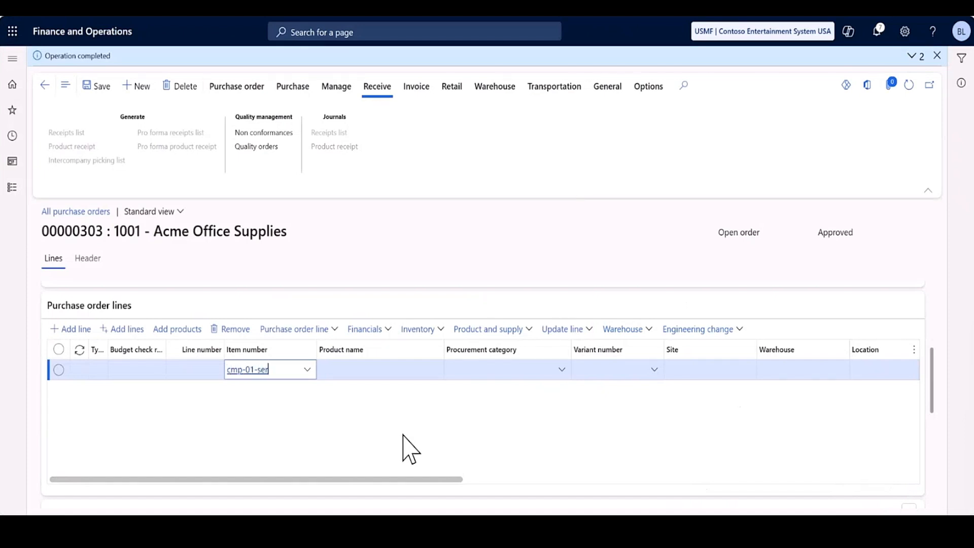
Complete the purchase order line for item cmp-01-serial with site 1 and warehouse 11.
key("Tab")
key("Tab")
key("Tab")
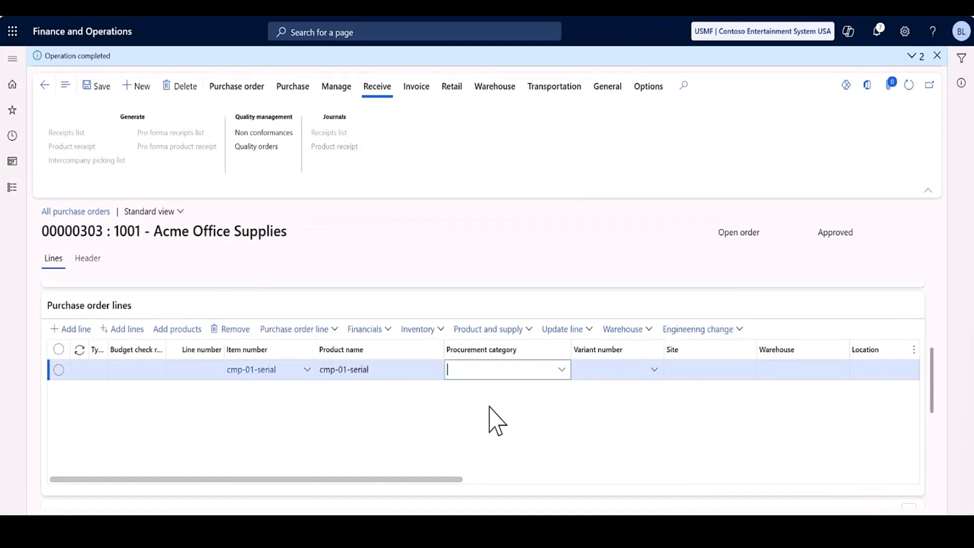
type("1")
key("Tab")
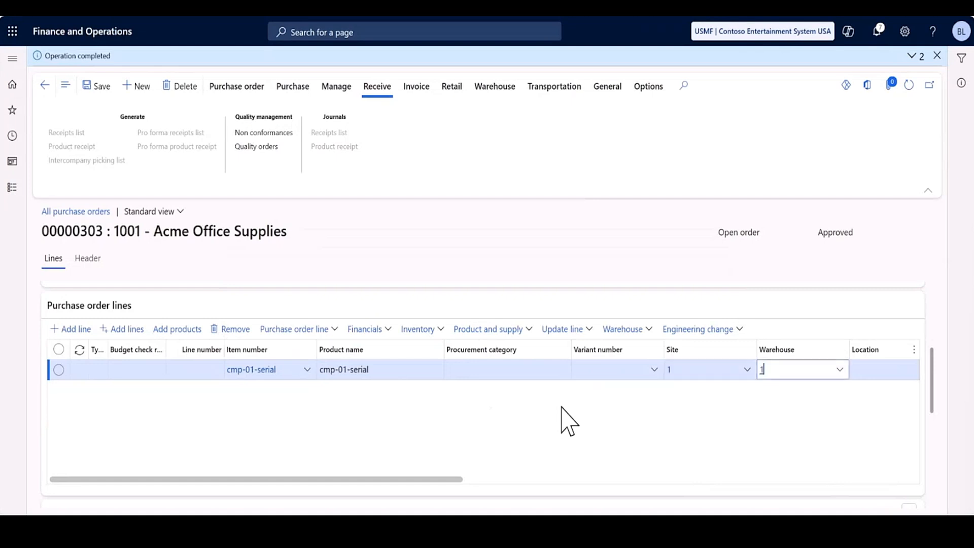
type("11")
key("Tab")
key("Tab")
key("Tab")
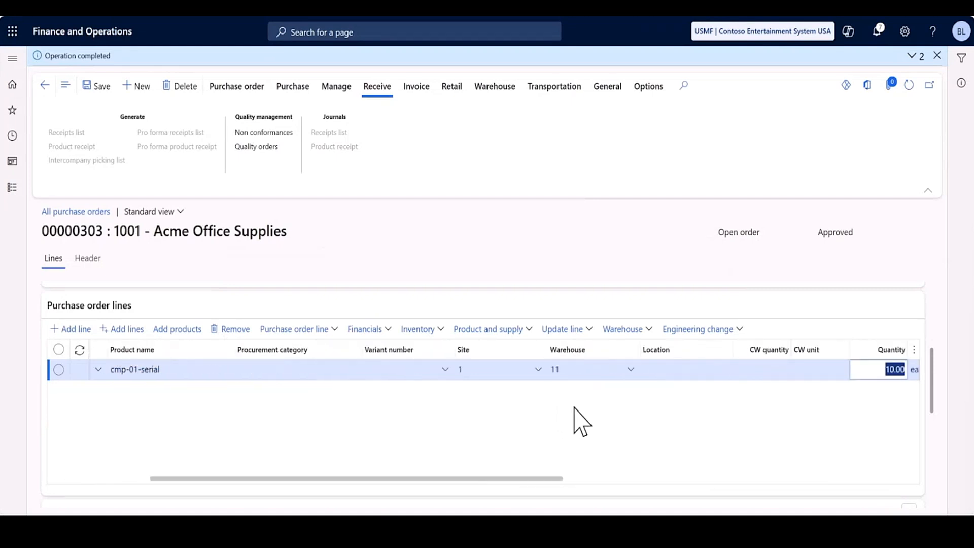
left_click(560, 420)
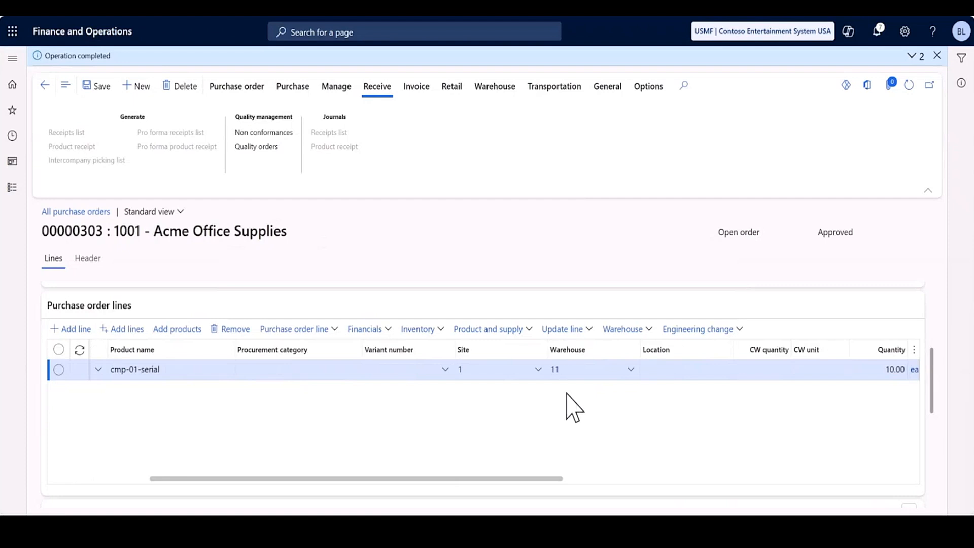
Open the registration of the cmp-01-serial order line and add registration lines for all of its ordered serial transactions.
left_click(591, 329)
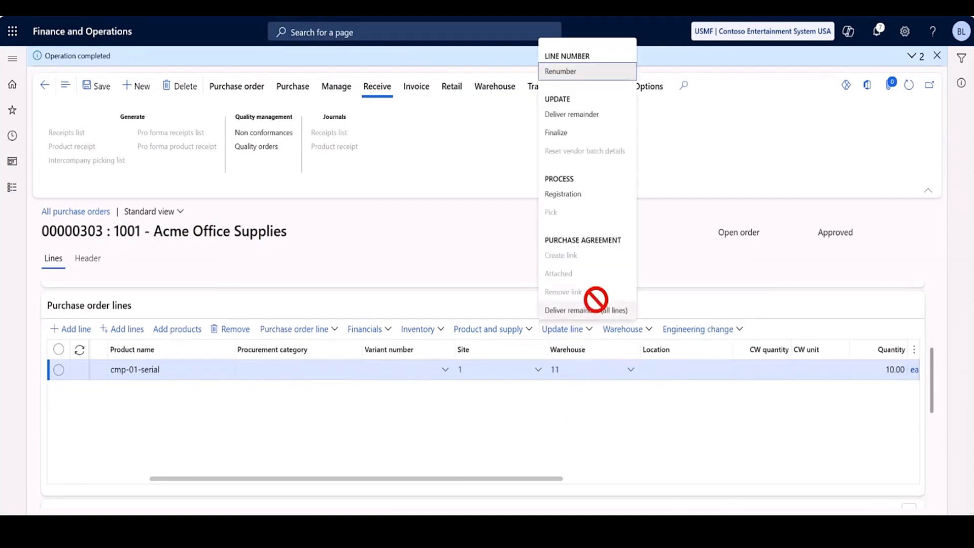
left_click(550, 192)
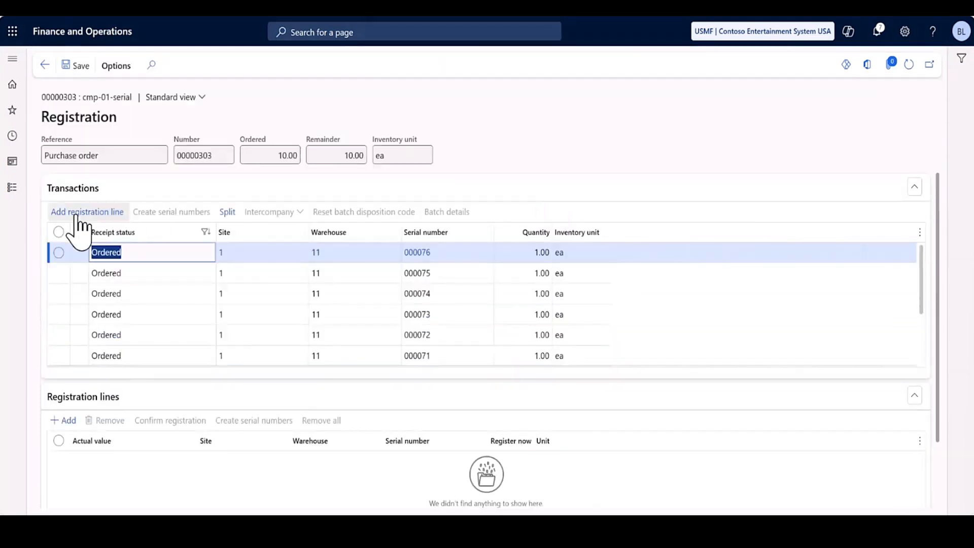
left_click(59, 233)
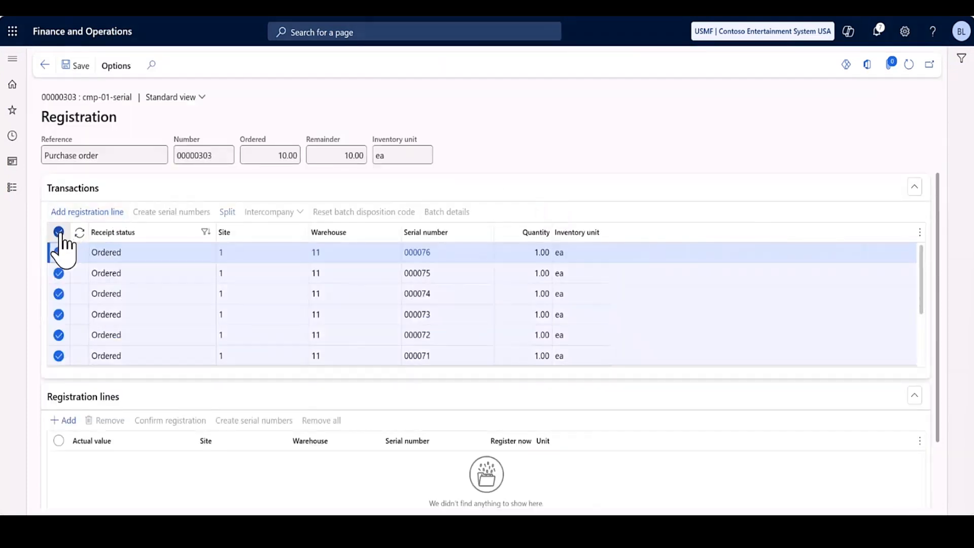
left_click(77, 211)
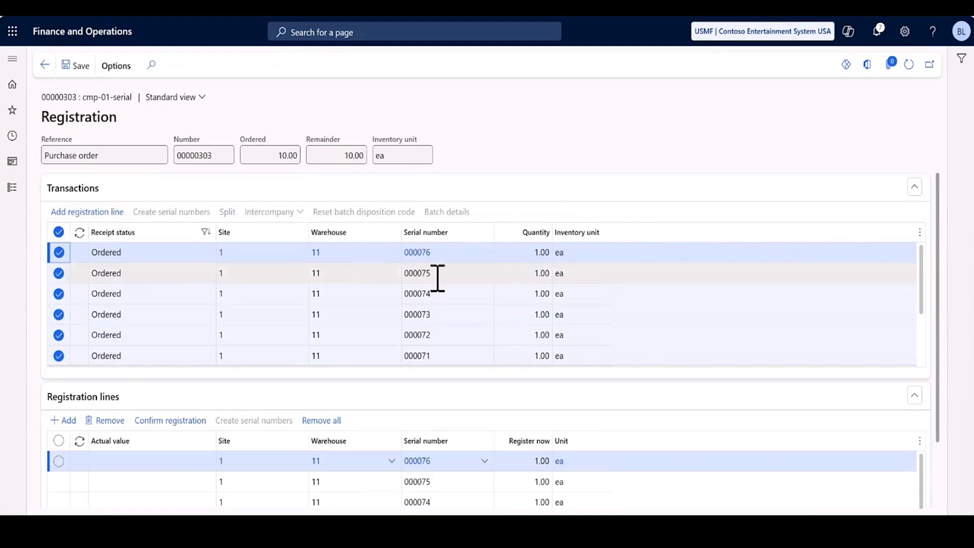
scroll(753, 290, "down", 3)
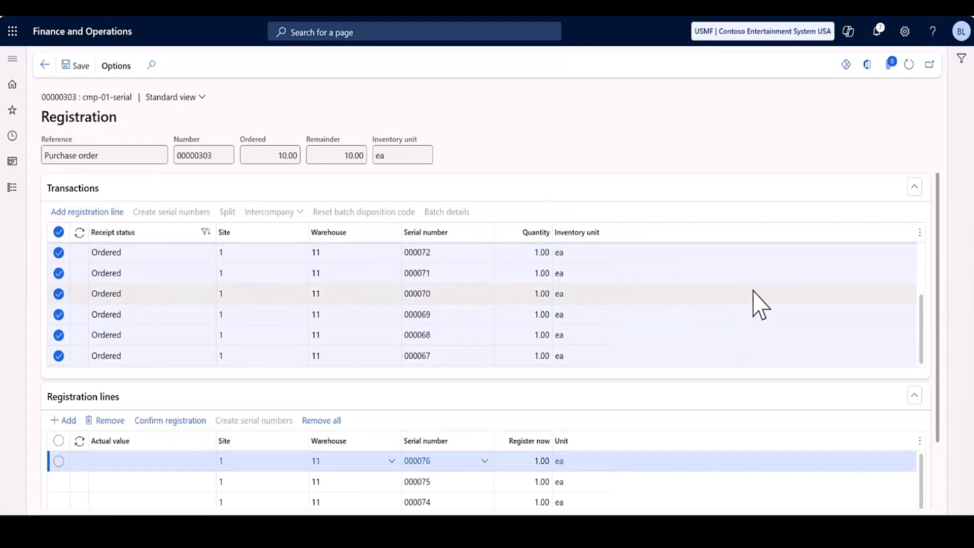
scroll(753, 290, "up", 3)
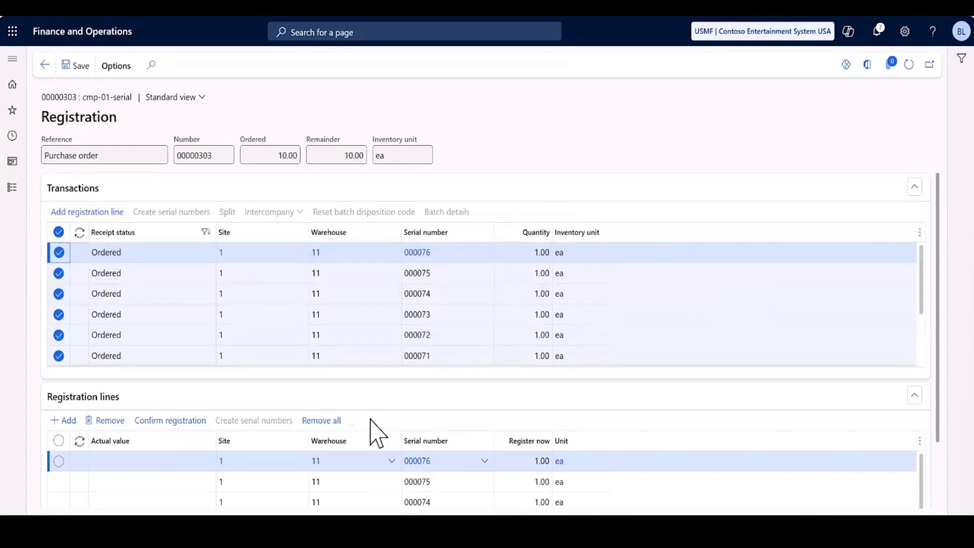
Confirm the registration of all cmp-01-serial serial numbers and save it.
left_click(173, 421)
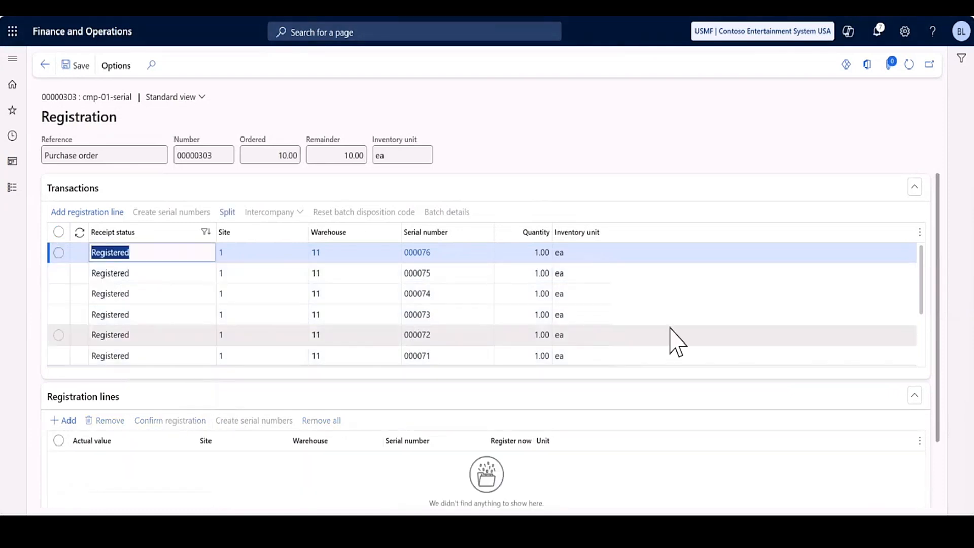
scroll(678, 342, "down", 3)
scroll(677, 342, "up", 3)
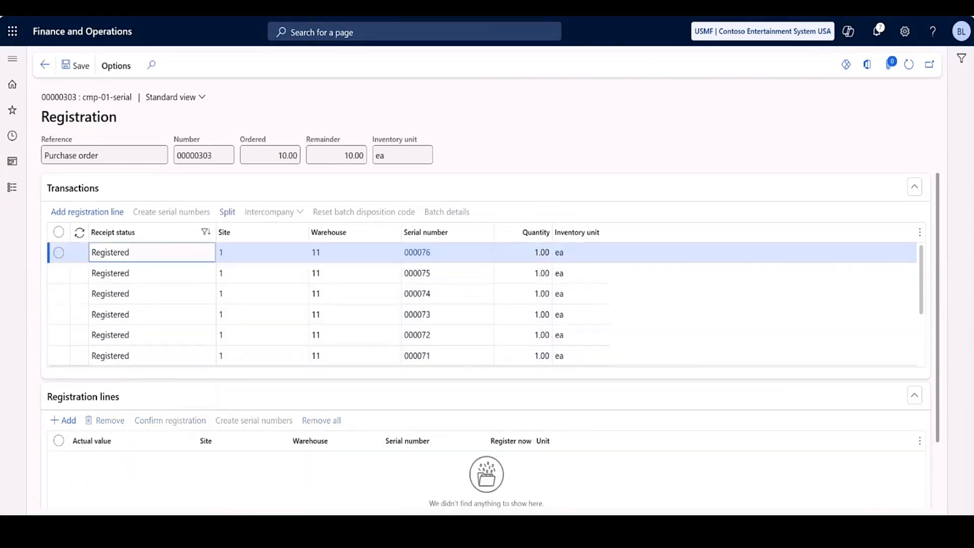
left_click(69, 66)
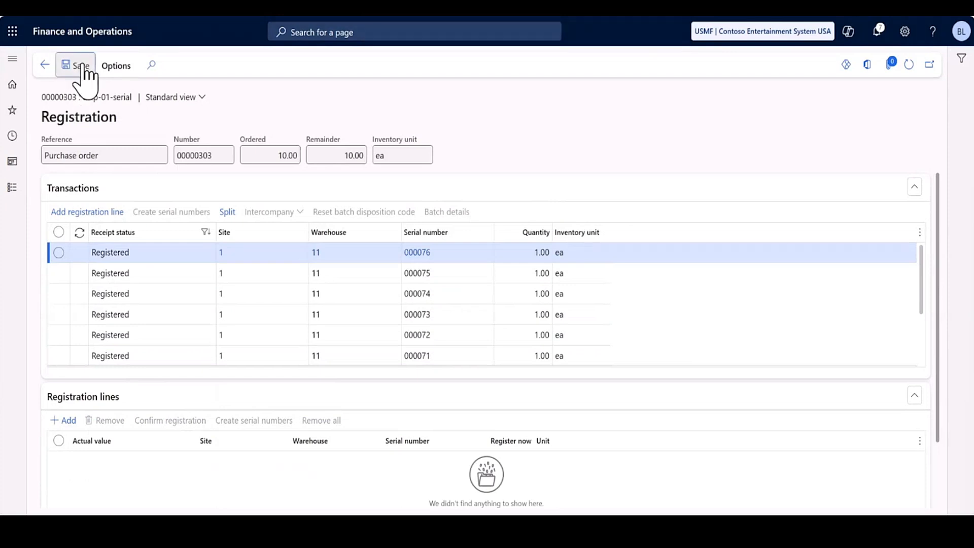
Switch to the notes text file and update the cmp-01-serial serial number range to 000067~000076.
key("alt+Tab")
key("alt+Tab")
key("alt+Tab")
key("alt+Tab")
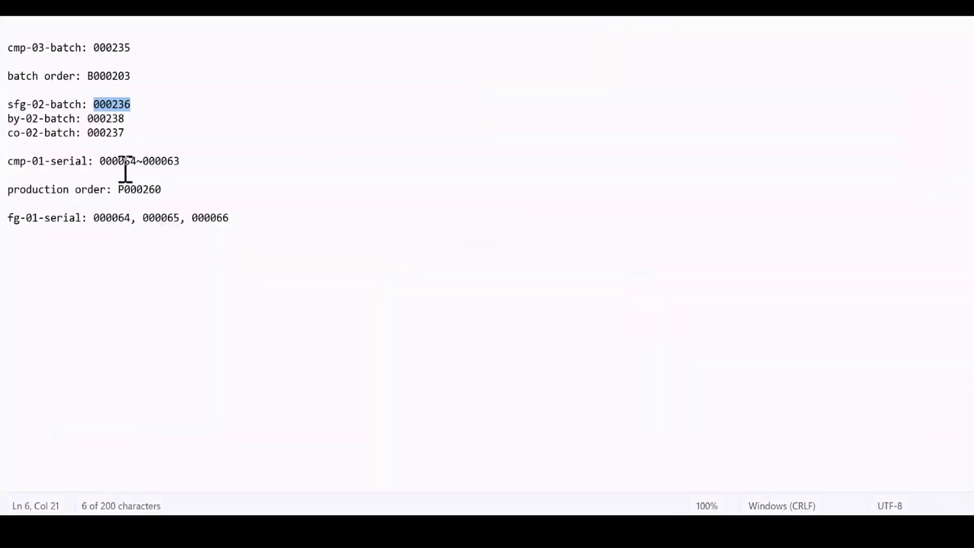
left_click(136, 162)
key("BackSpace")
key("BackSpace")
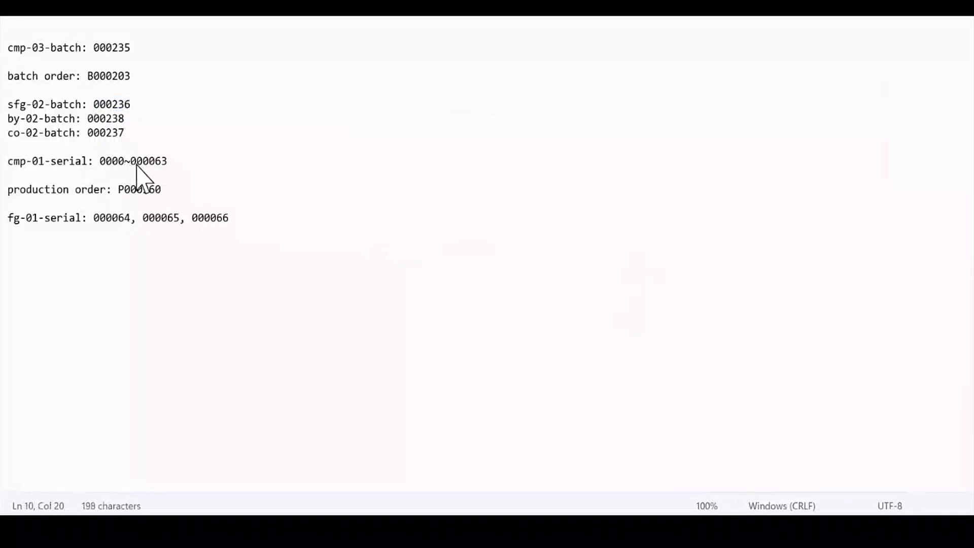
type("67")
key("End")
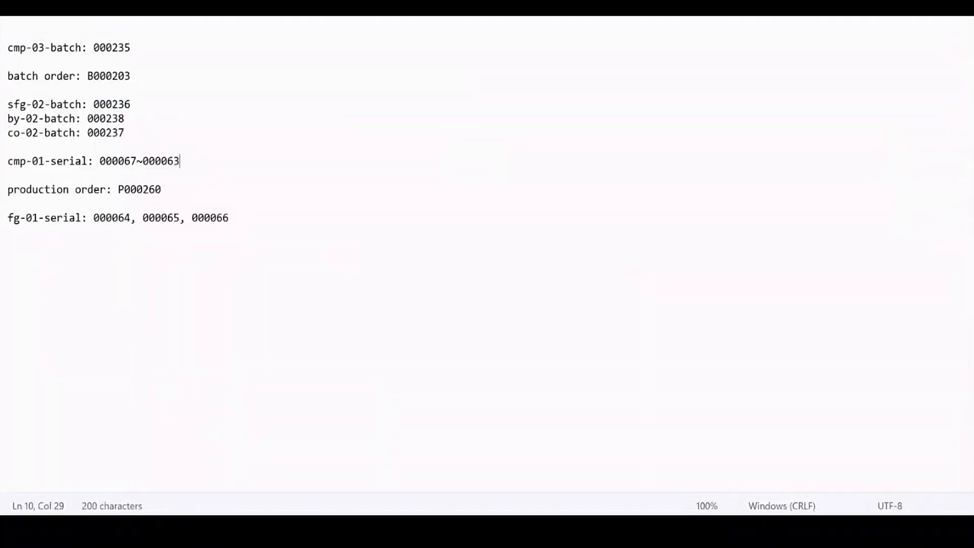
key("BackSpace")
key("BackSpace")
type("76")
Return to Finance and Operations and confirm the Acme Office Supplies purchase order.
key("alt+Tab")
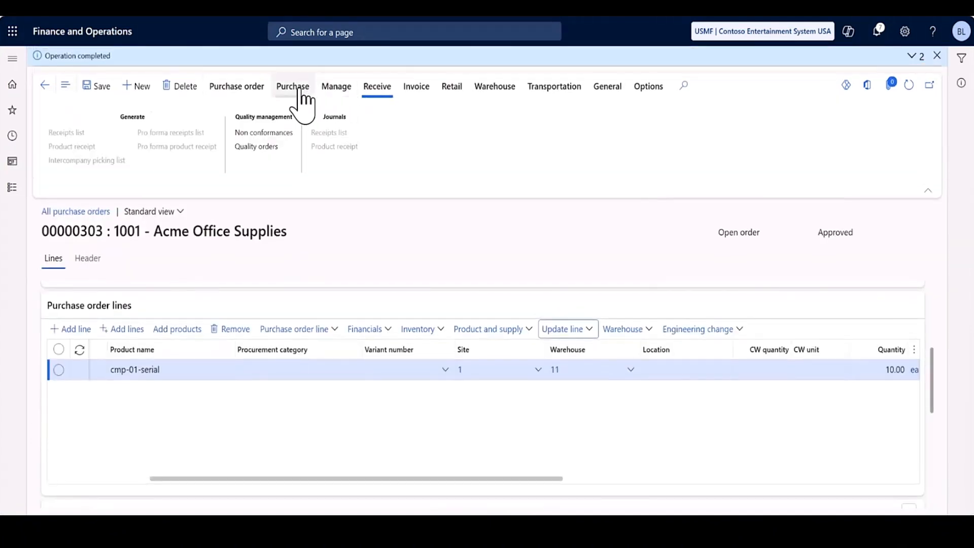
left_click(299, 89)
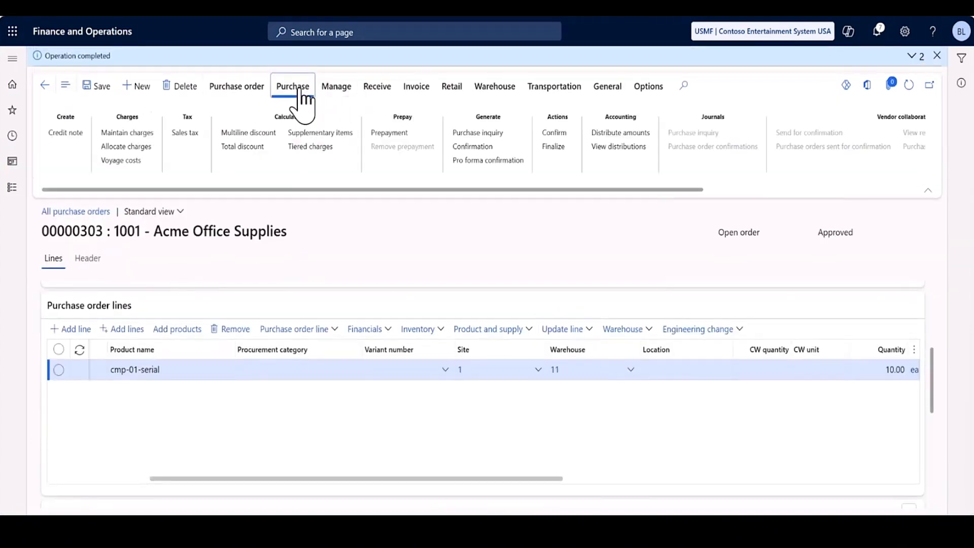
left_click(552, 133)
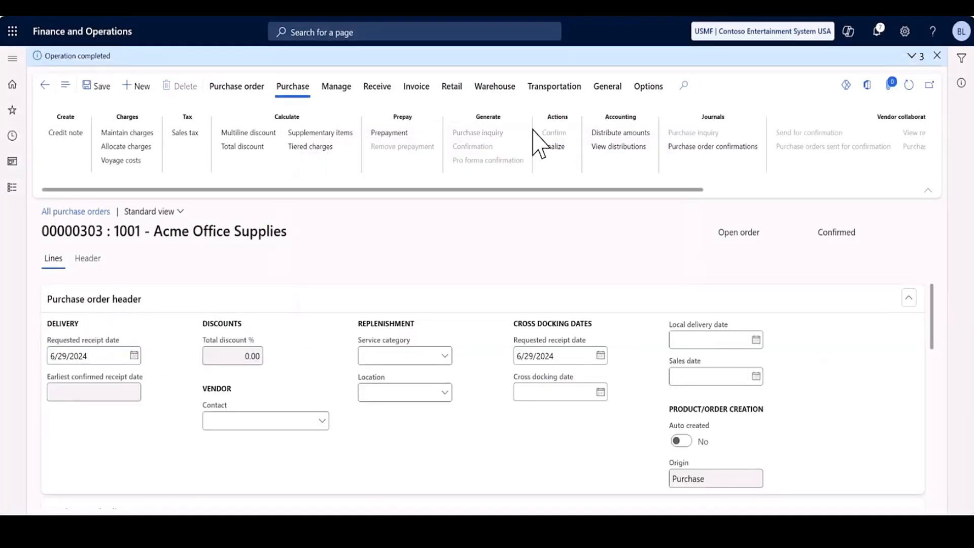
Post the product receipt for the purchase order with product receipt number pR00000303.
left_click(378, 96)
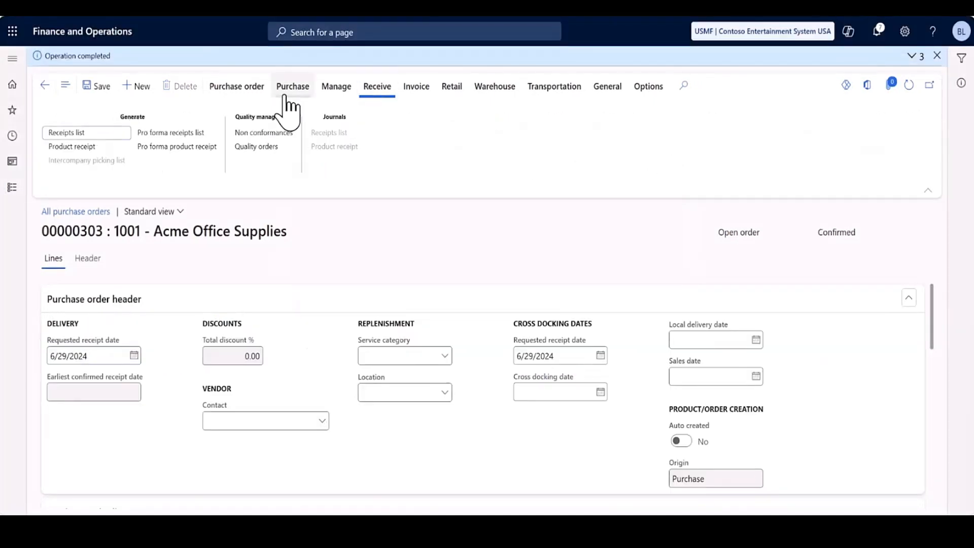
left_click(91, 148)
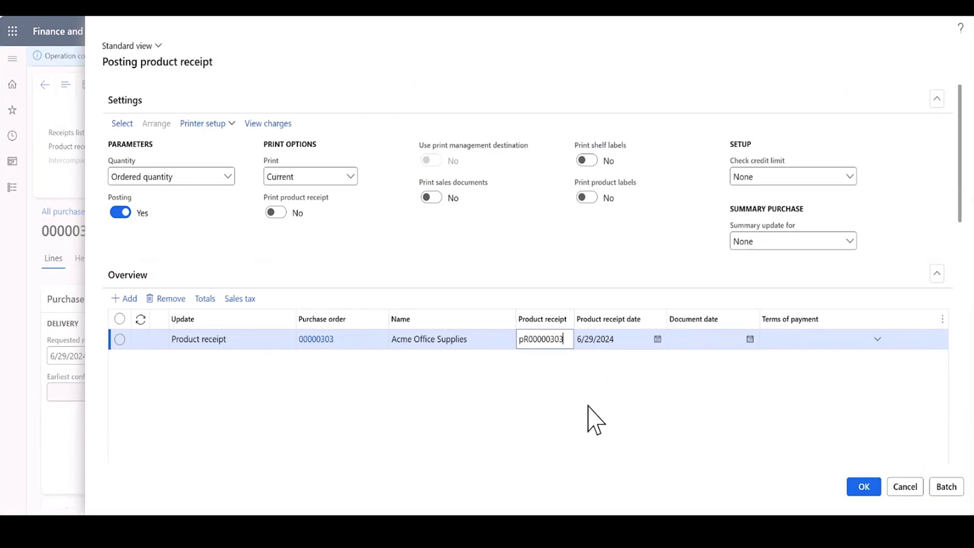
left_click(864, 487)
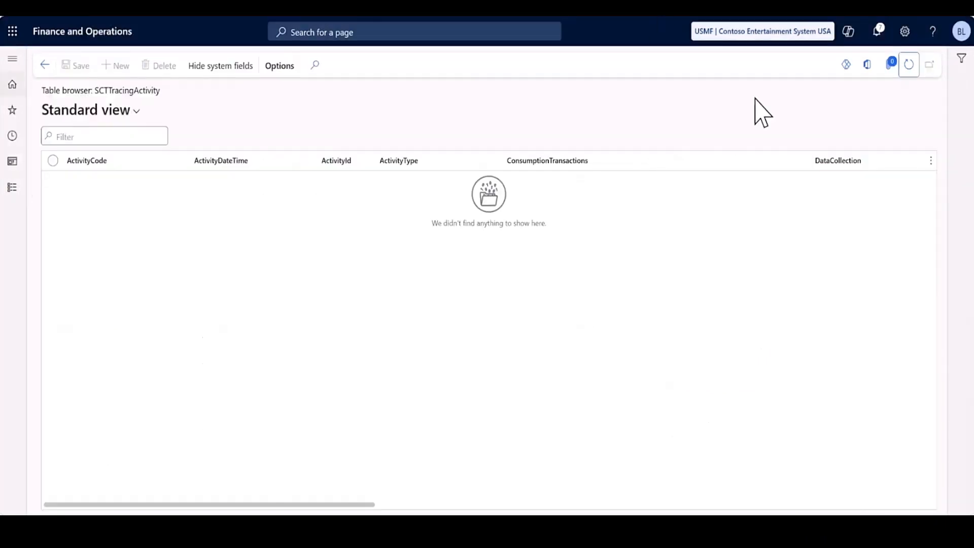
Refresh the SCTTracingActivity table and the Tracing Partitioned Event table in Power Apps, and reopen the genealogy trace search in Supply Chain Traceability.
left_click(909, 64)
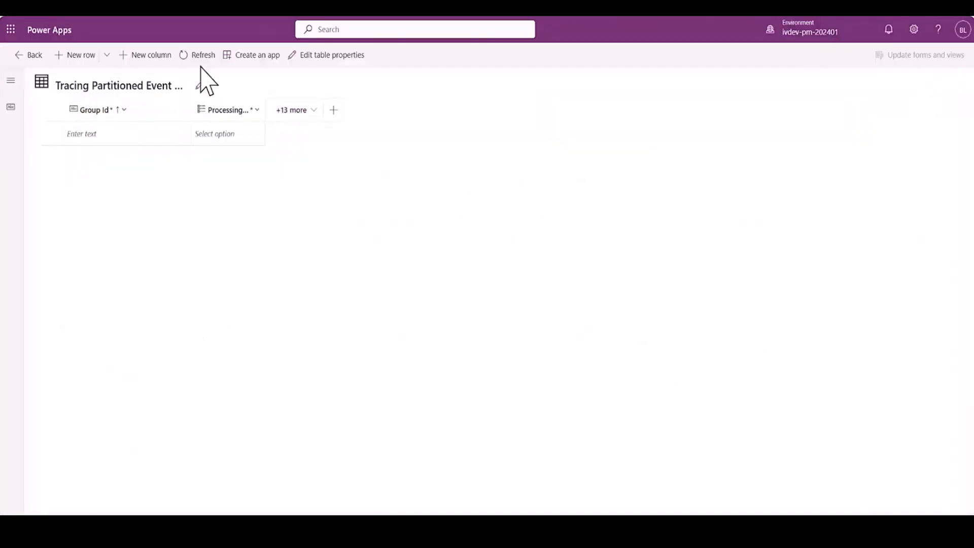
left_click(202, 56)
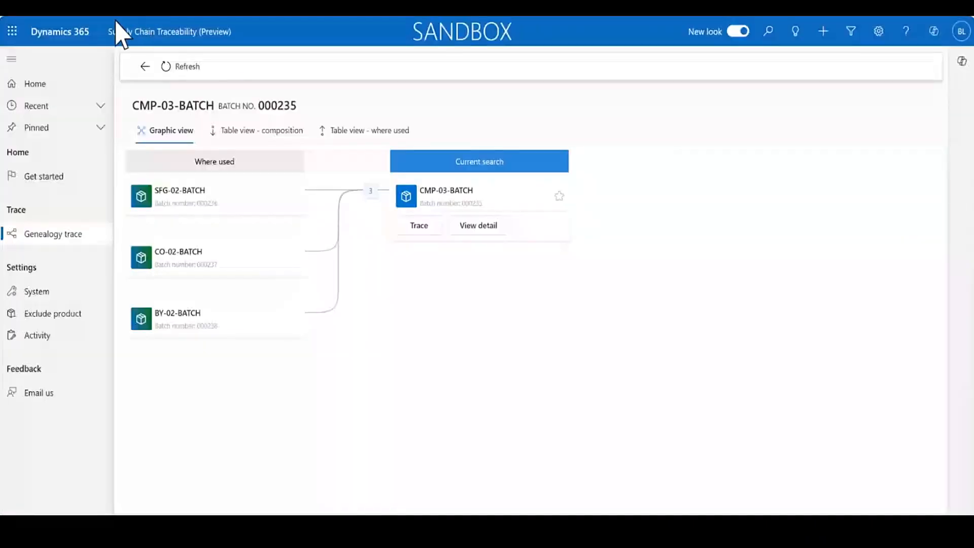
left_click(53, 4)
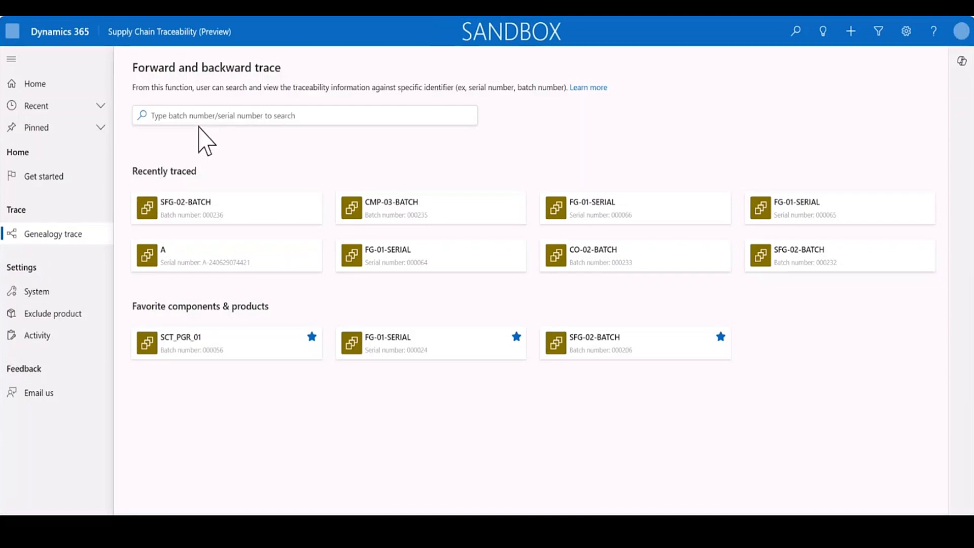
Search the trace for "cmp-", examine the suggested CMP-01-SERIAL serial numbers, and clear the search.
left_click(216, 116)
type("cmp-")
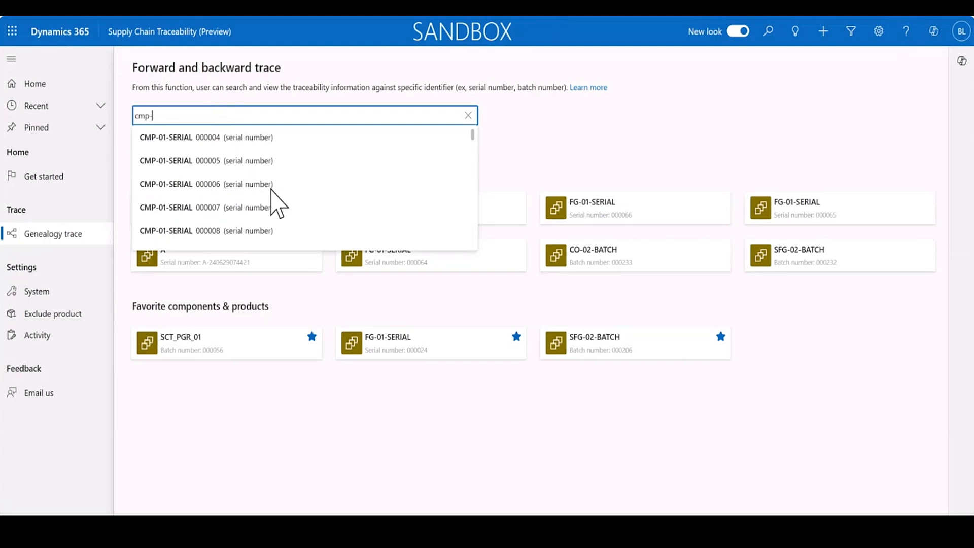
scroll(274, 200, "down", 1)
scroll(274, 202, "down", 10)
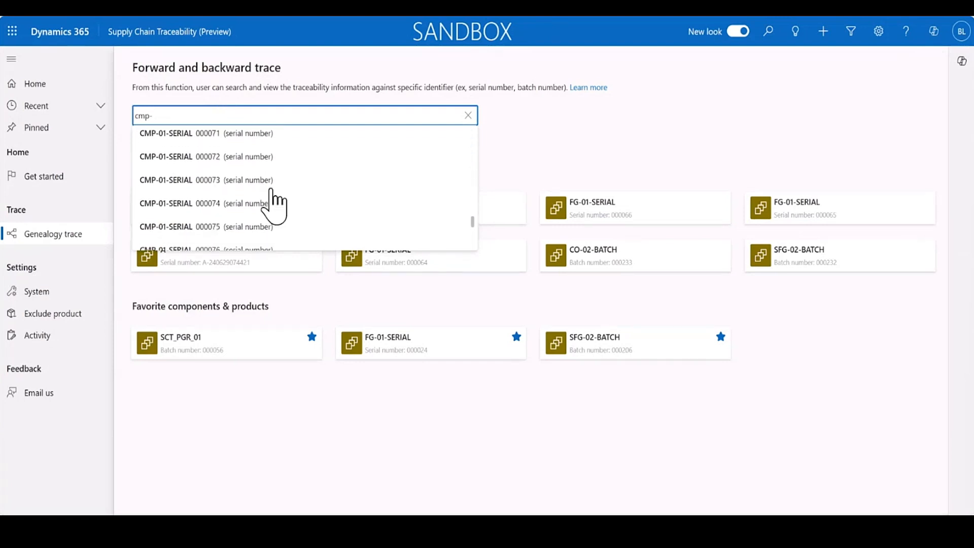
scroll(274, 202, "up", 3)
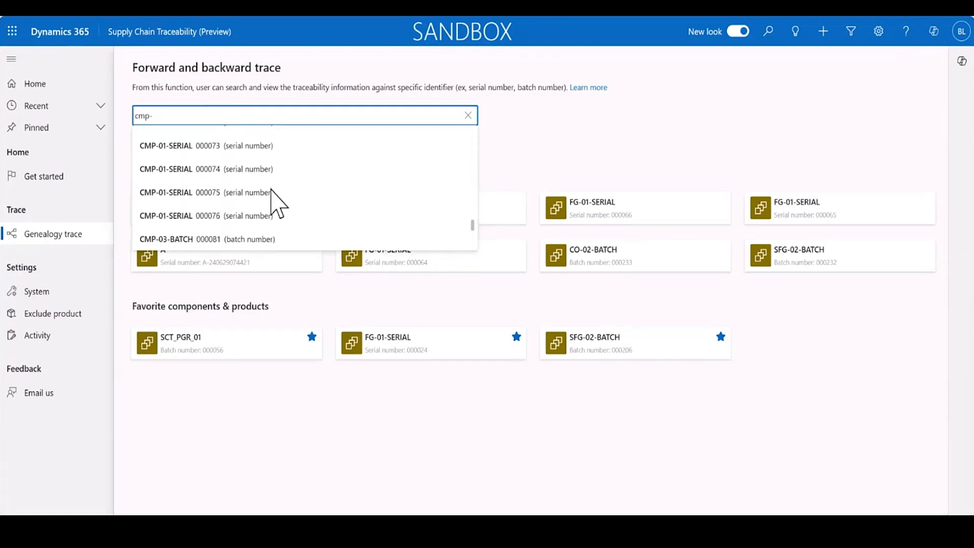
scroll(274, 202, "up", 2)
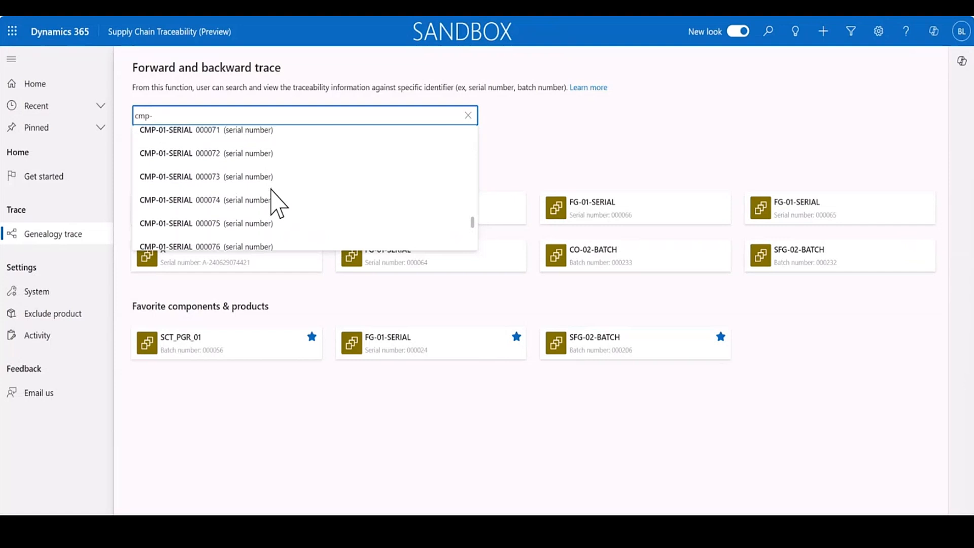
scroll(274, 202, "up", 1)
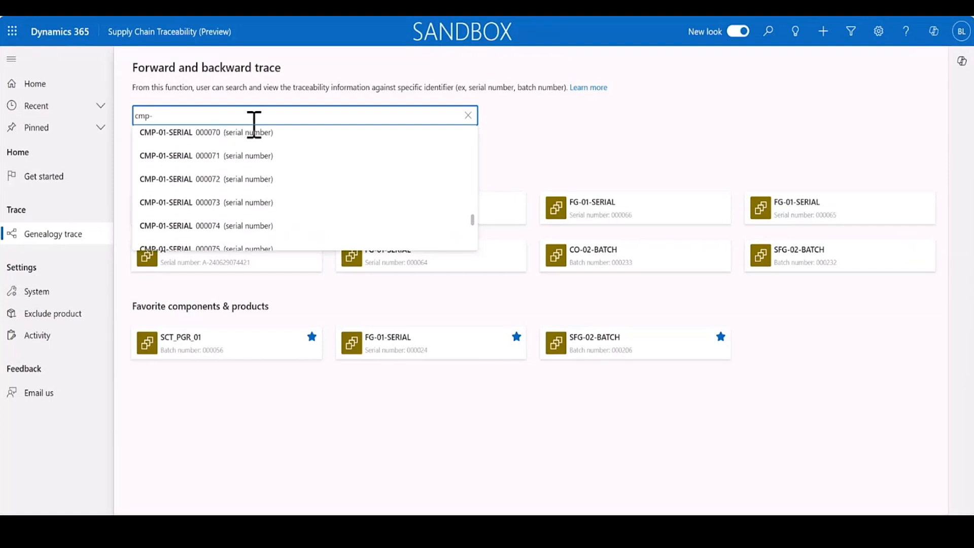
key("BackSpace")
key("BackSpace")
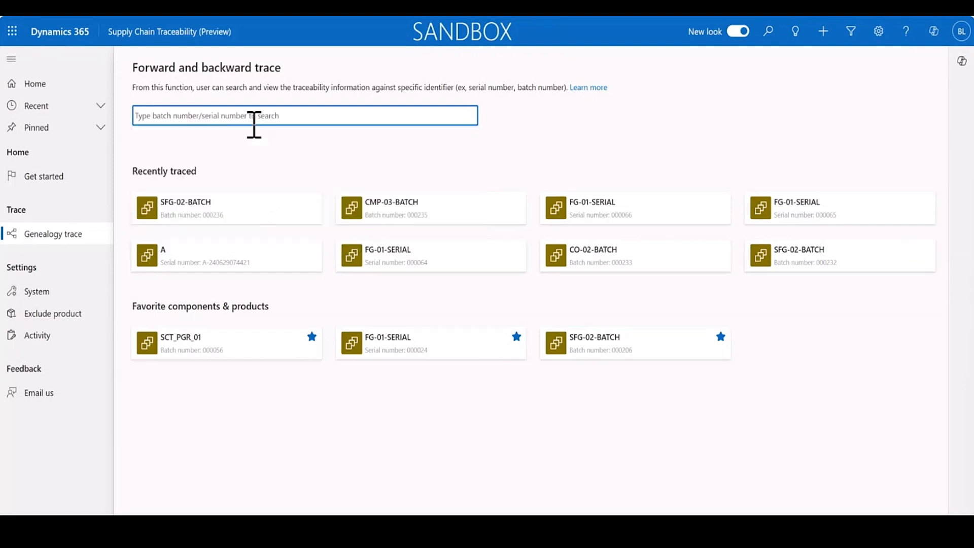
Search for serial number 000067 and open the genealogy trace of CMP-01-SERIAL.
type("000067")
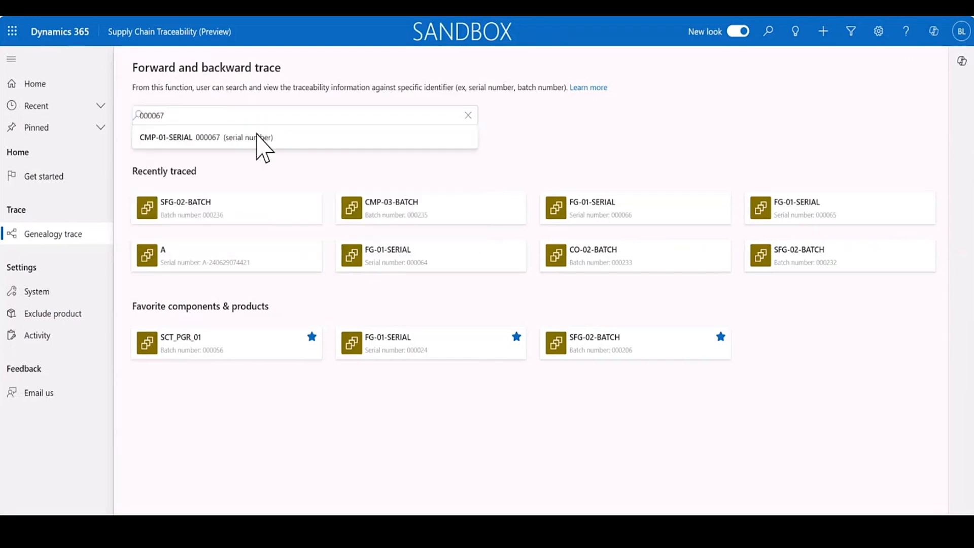
left_click(260, 142)
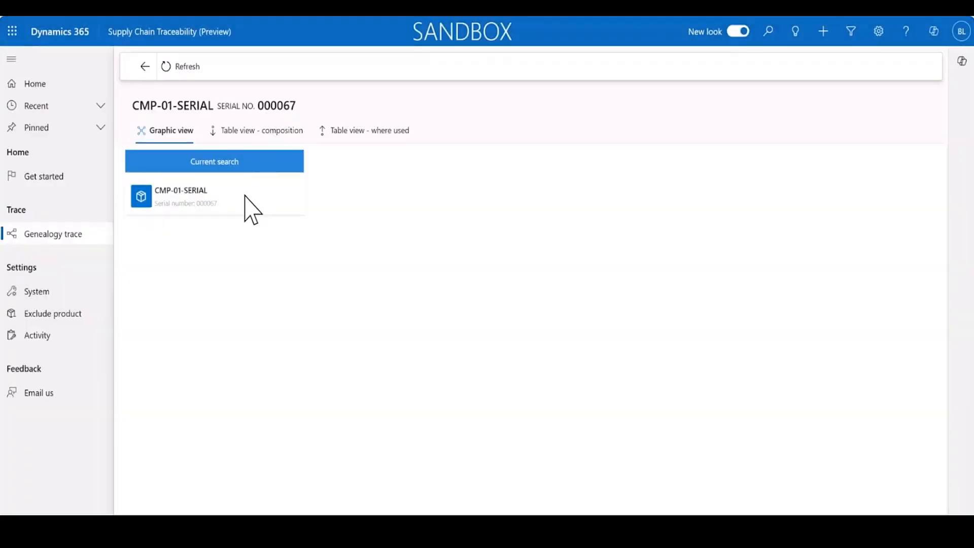
left_click(248, 205)
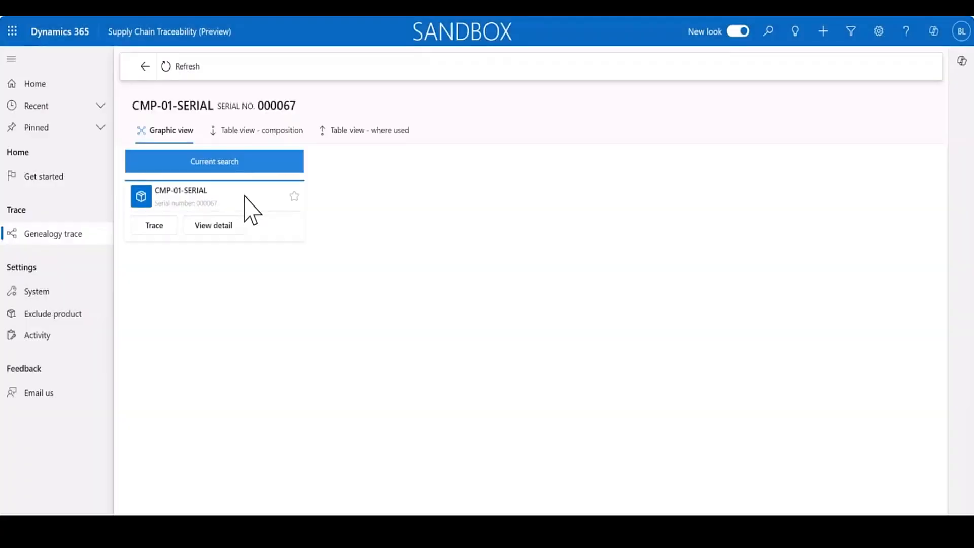
View the details of CMP-01-SERIAL 000067 and expand its purchase goods receipt activity.
left_click(213, 226)
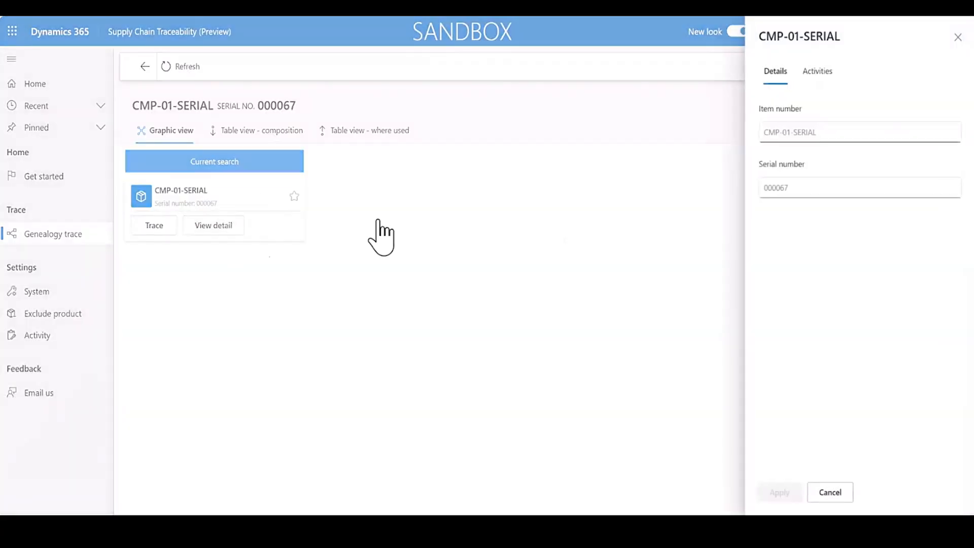
left_click(817, 72)
left_click(866, 168)
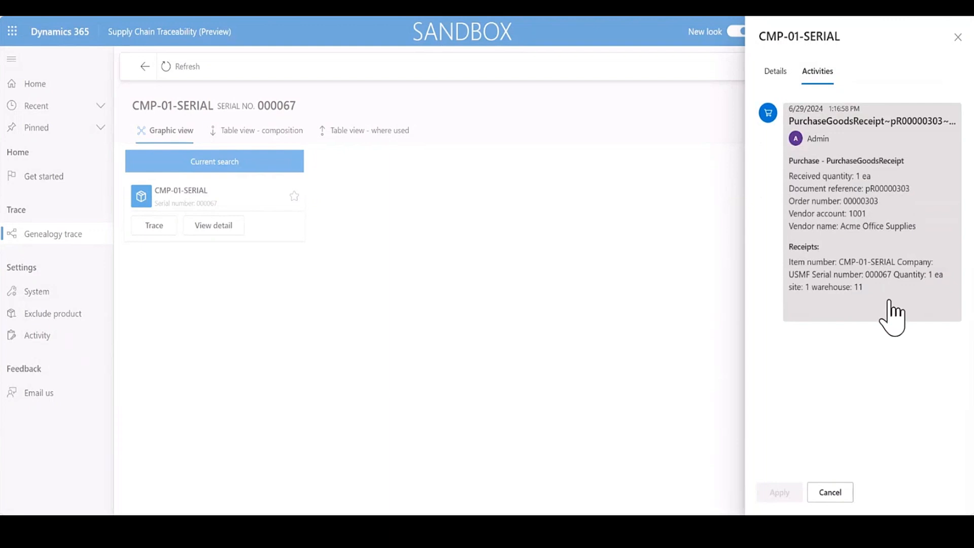
Close the CMP-01-SERIAL details and start a new production order for item fg-01-serial in Finance and Operations.
left_click(958, 37)
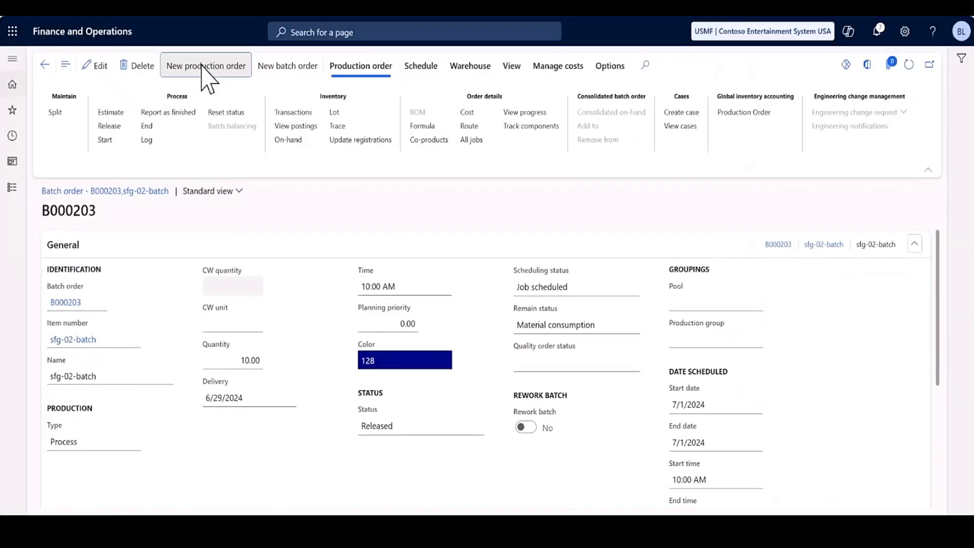
left_click(205, 65)
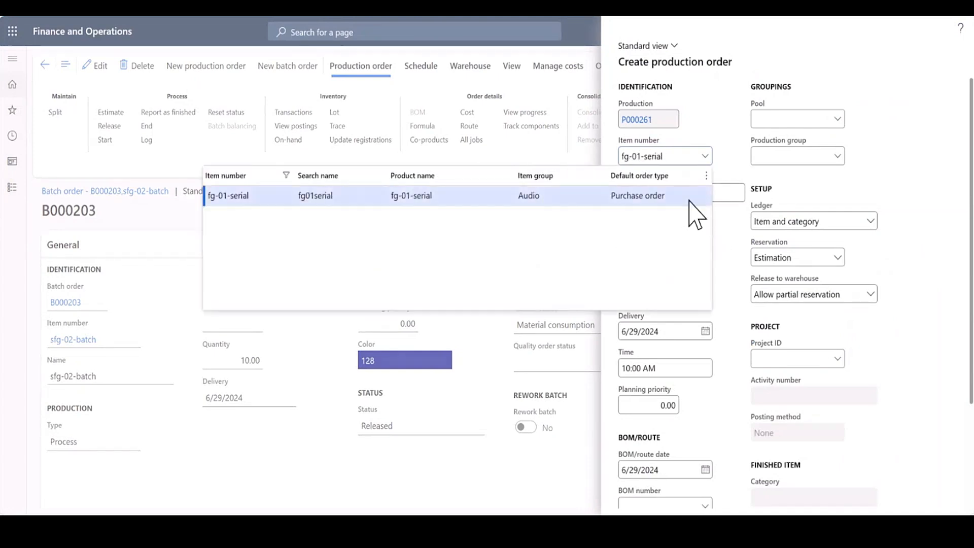
left_click(691, 201)
Create the production order for site 1 and warehouse 11, inserting the active versions of the bill of materials and route.
left_click(661, 261)
type("1")
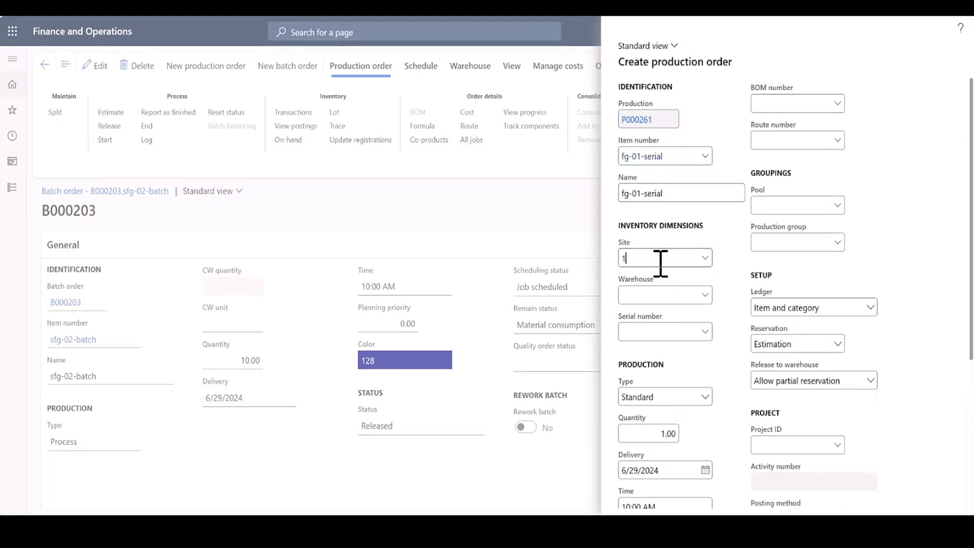
type("1")
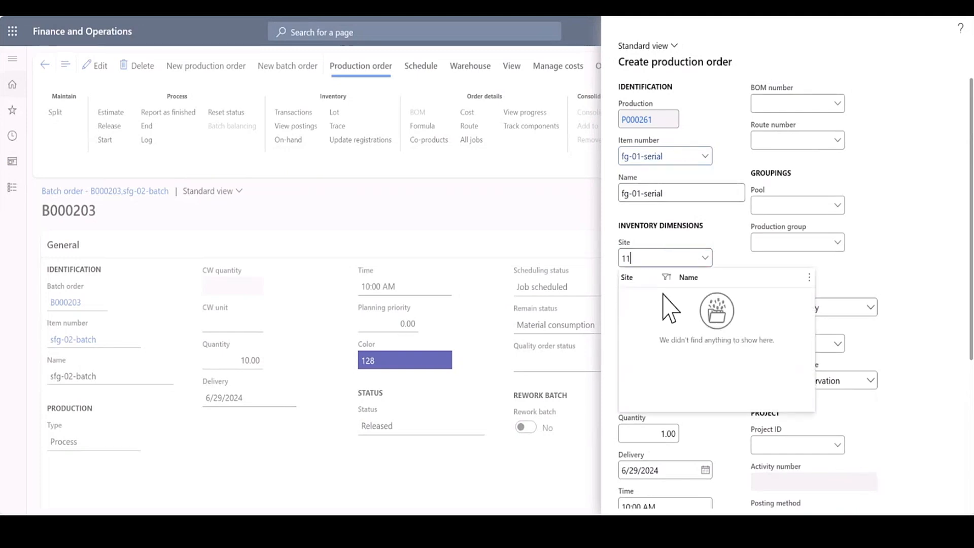
left_click(671, 293)
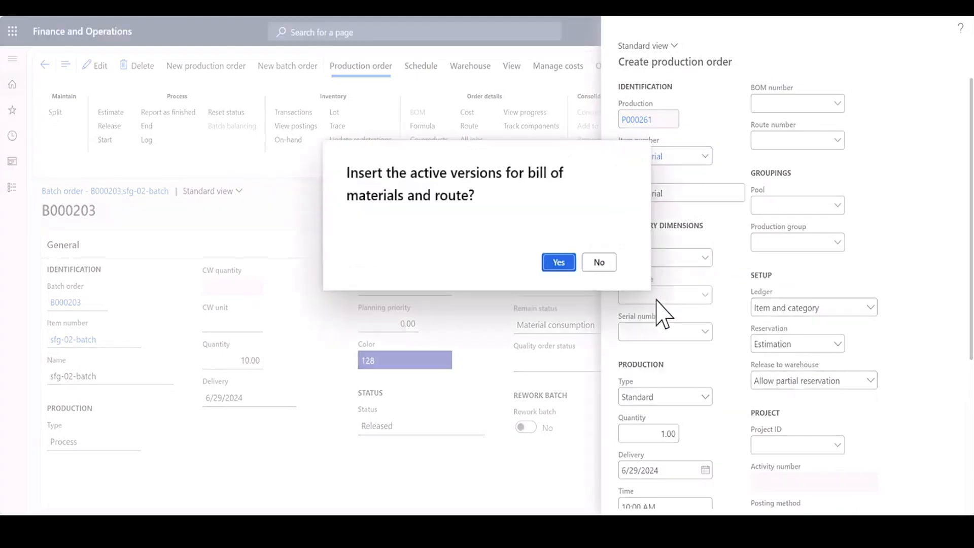
left_click(558, 263)
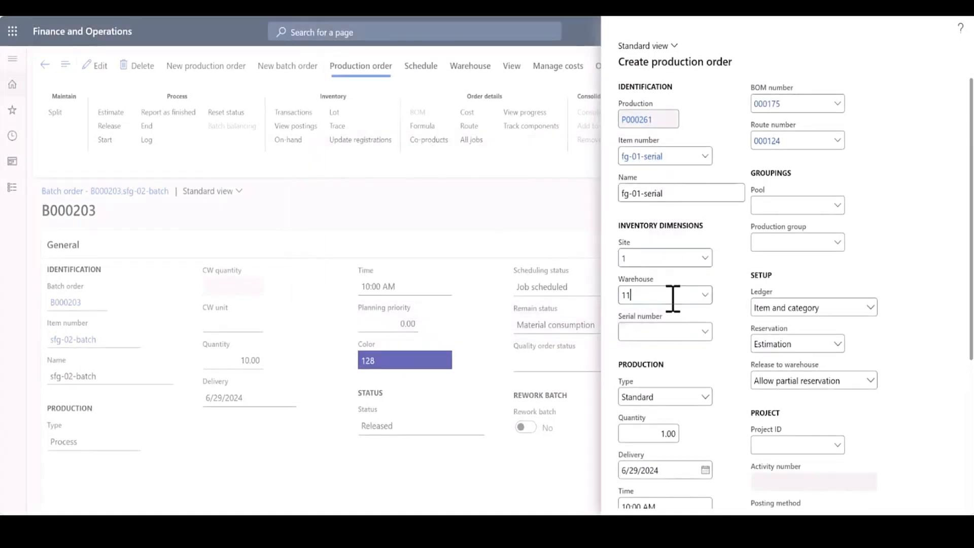
scroll(729, 311, "down", 5)
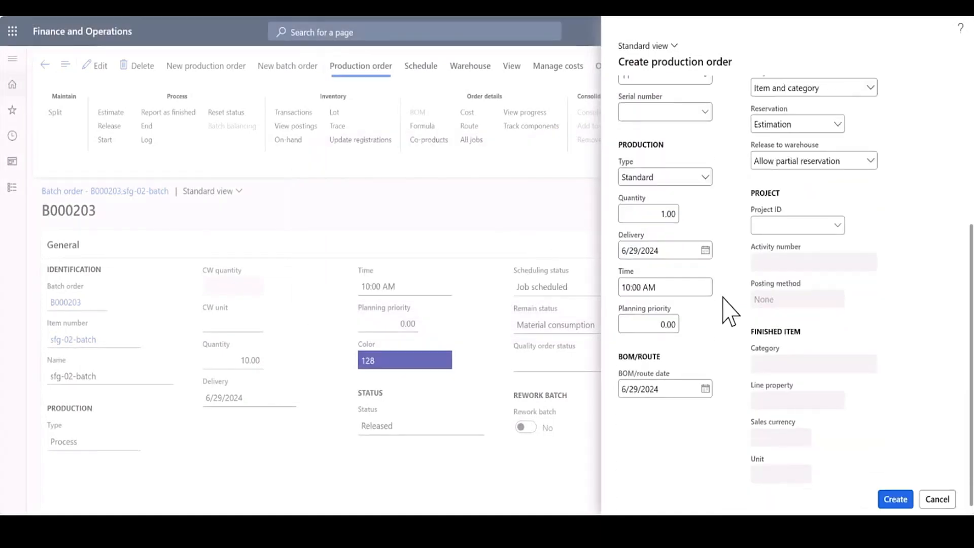
left_click(894, 501)
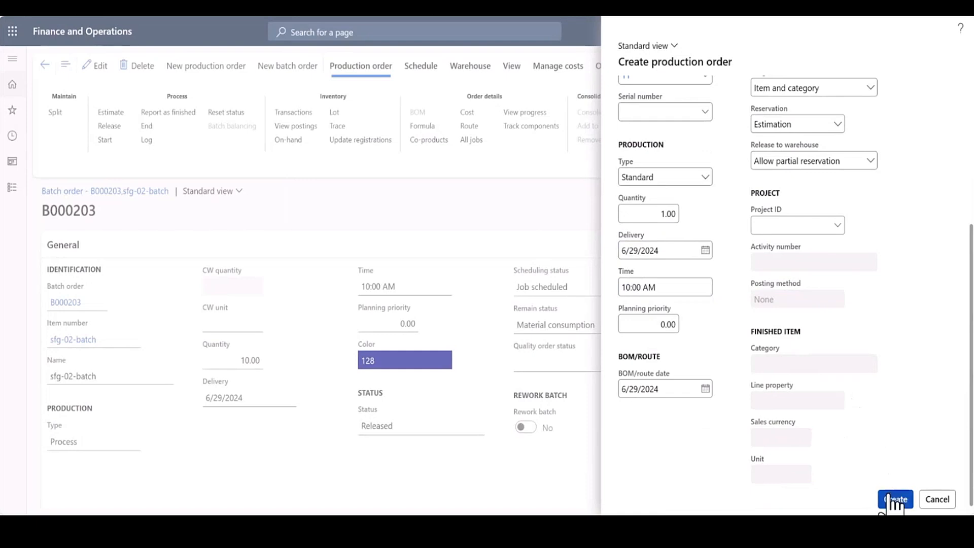
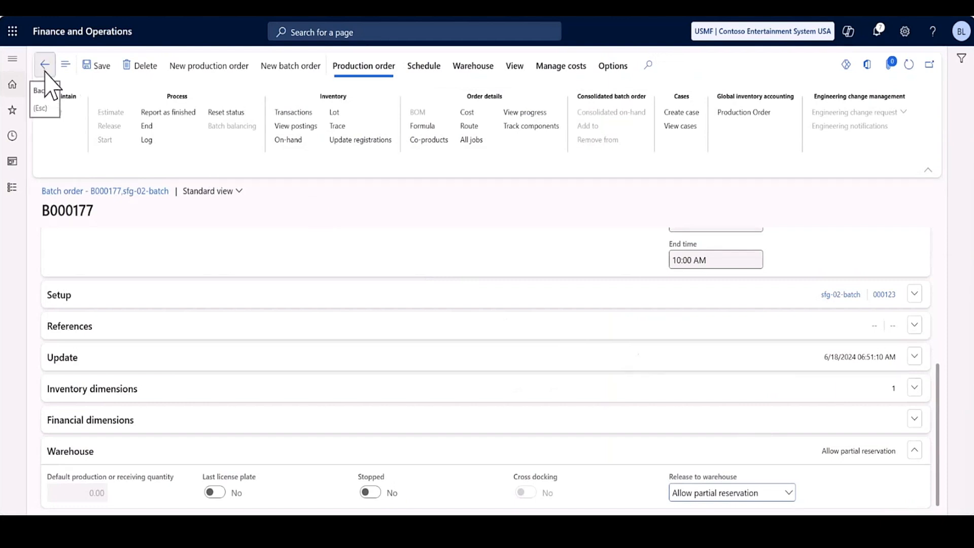
Return to the list of all production orders, refresh it, and open the newly created fg-01-serial production order.
left_click(45, 66)
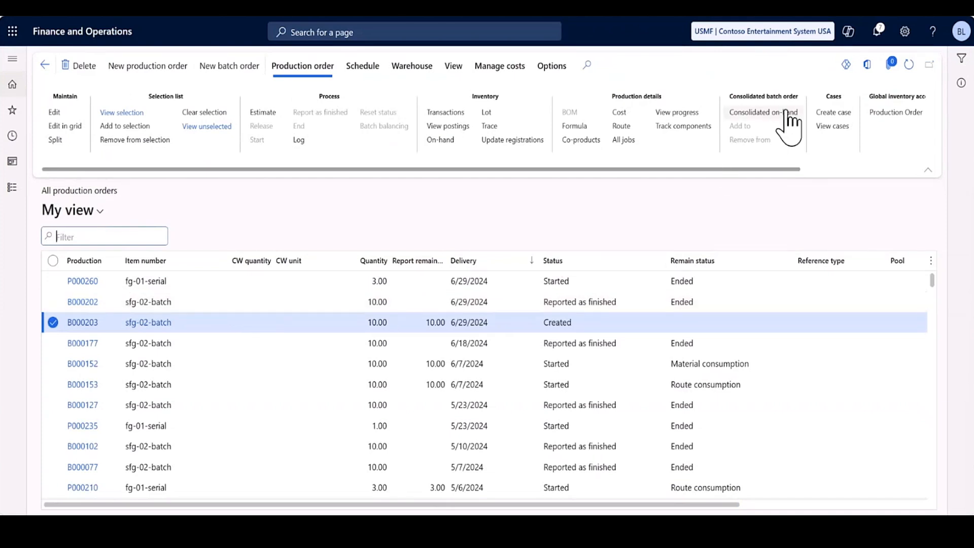
left_click(909, 65)
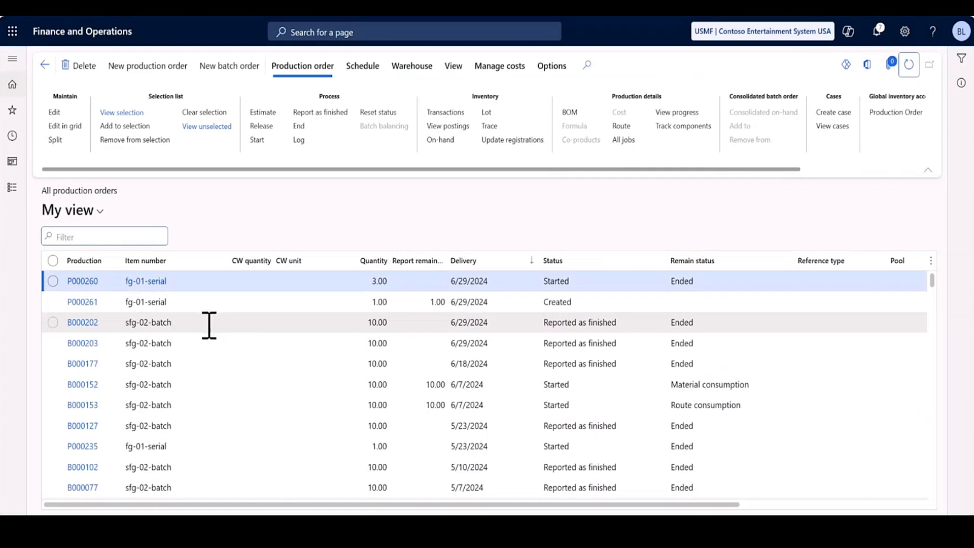
left_click(80, 304)
left_click(82, 303)
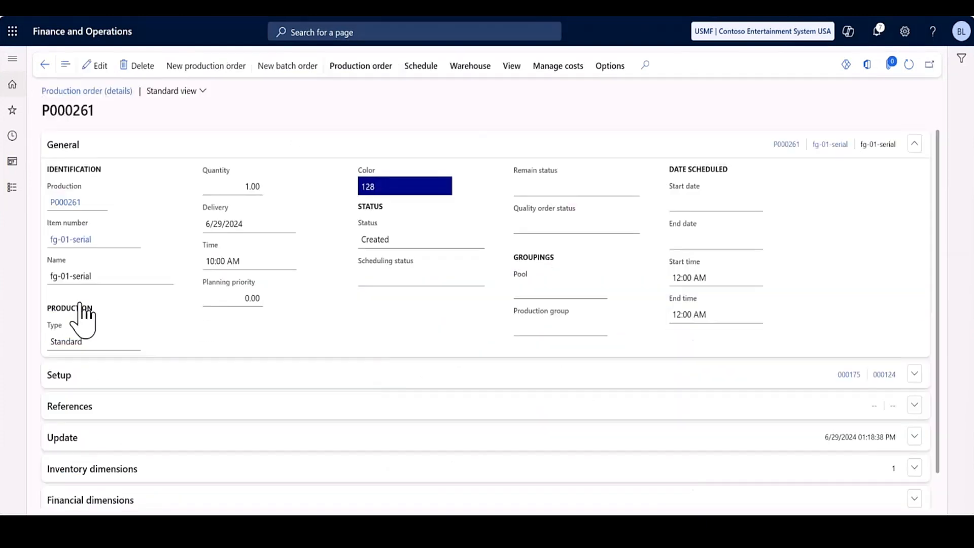
Replace the production order number in the text notes with that of the new fg-01-serial order, and return to the order details.
key("alt+Tab")
key("alt+Tab")
key("alt+Tab")
key("alt+Tab")
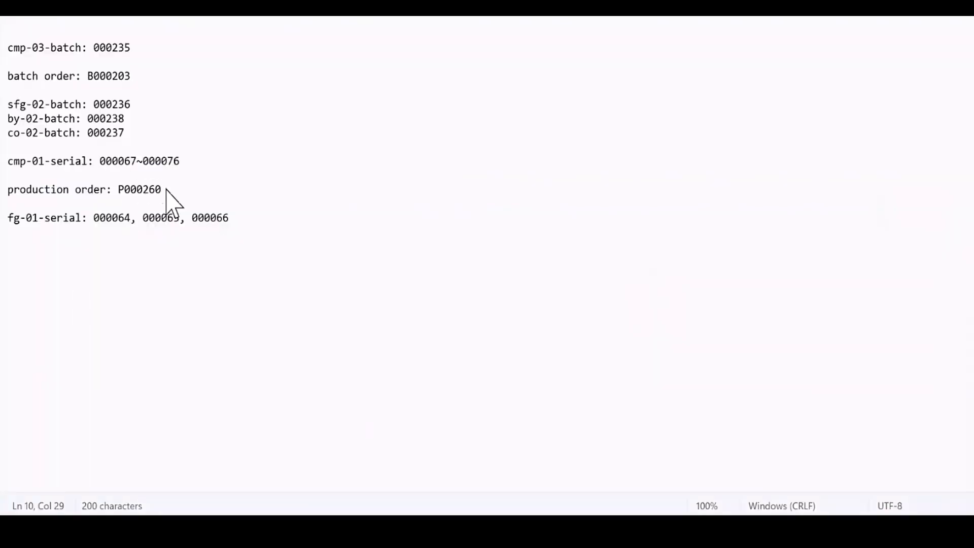
key("alt+Tab")
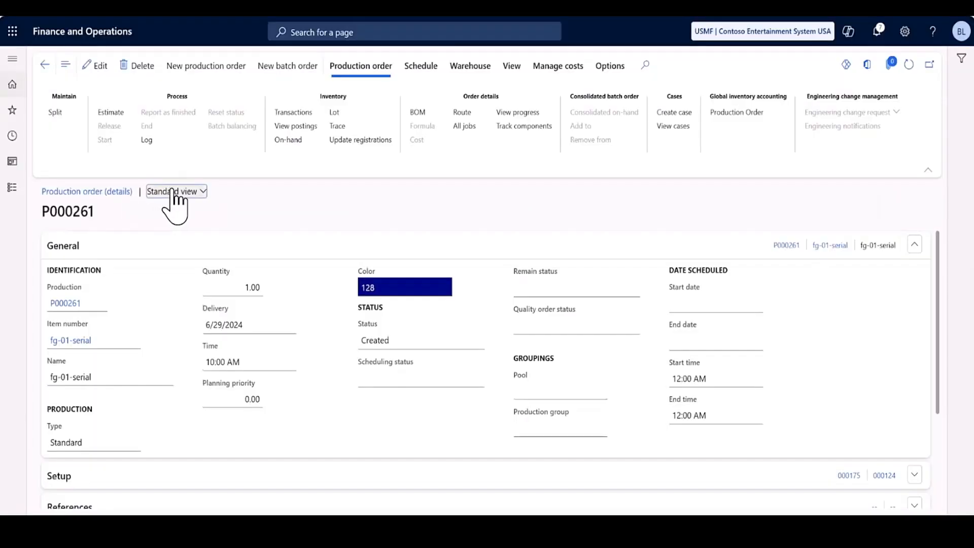
Set the production order's quantity to 3.00 and save the order.
left_click(97, 65)
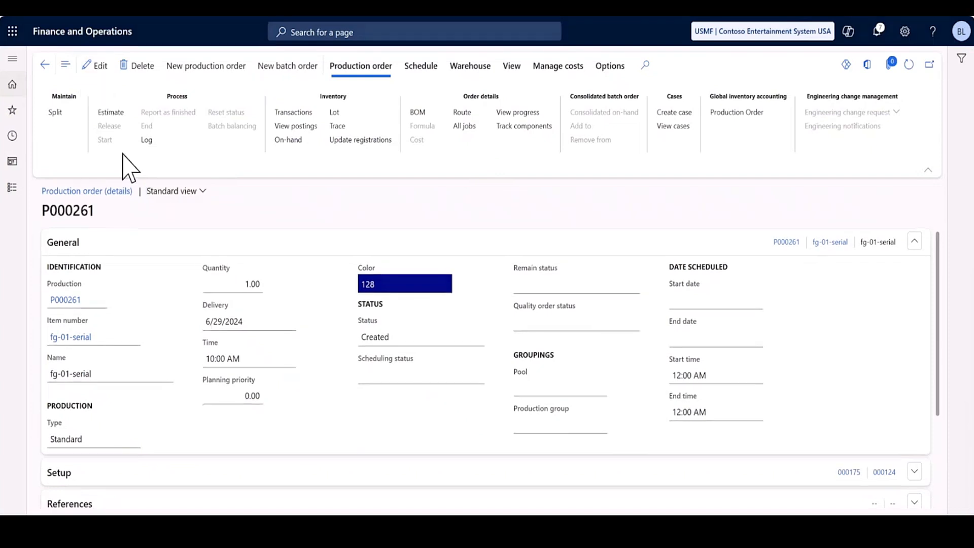
left_click(249, 288)
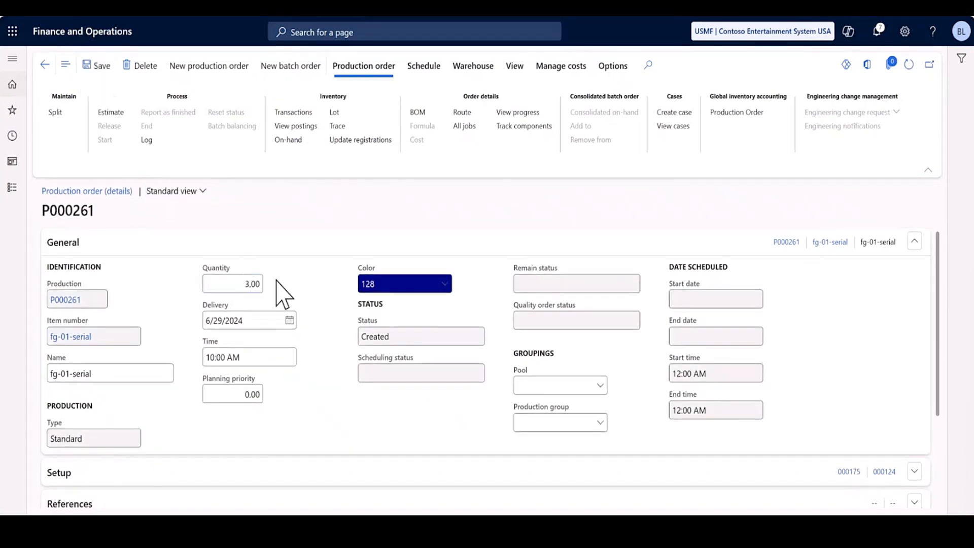
left_click(96, 65)
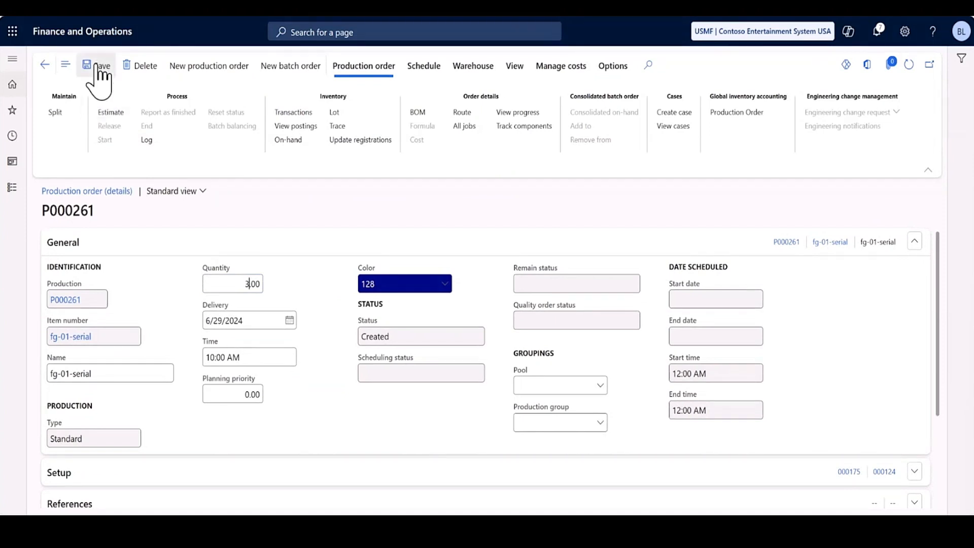
Estimate the fg-01-serial production order with the Standard profit-setting and references included.
left_click(106, 114)
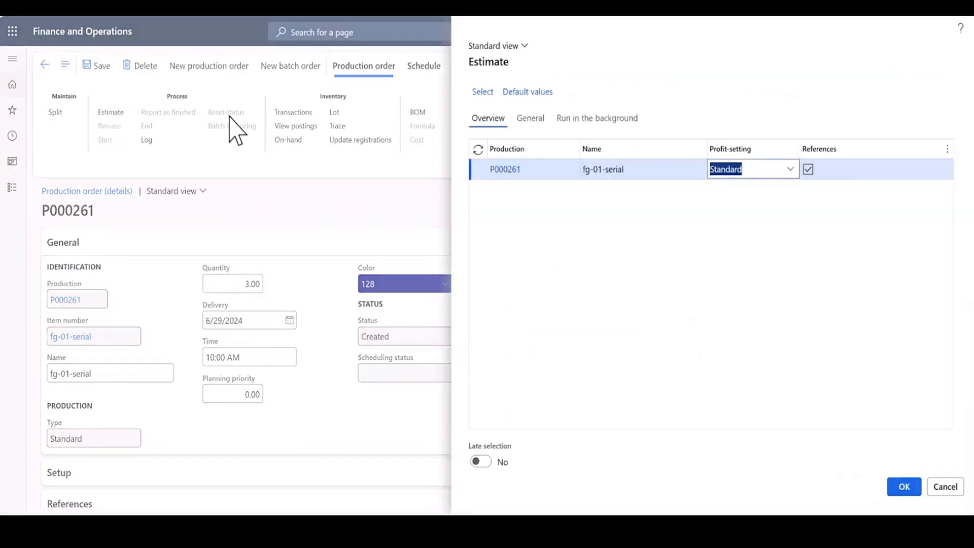
left_click(541, 122)
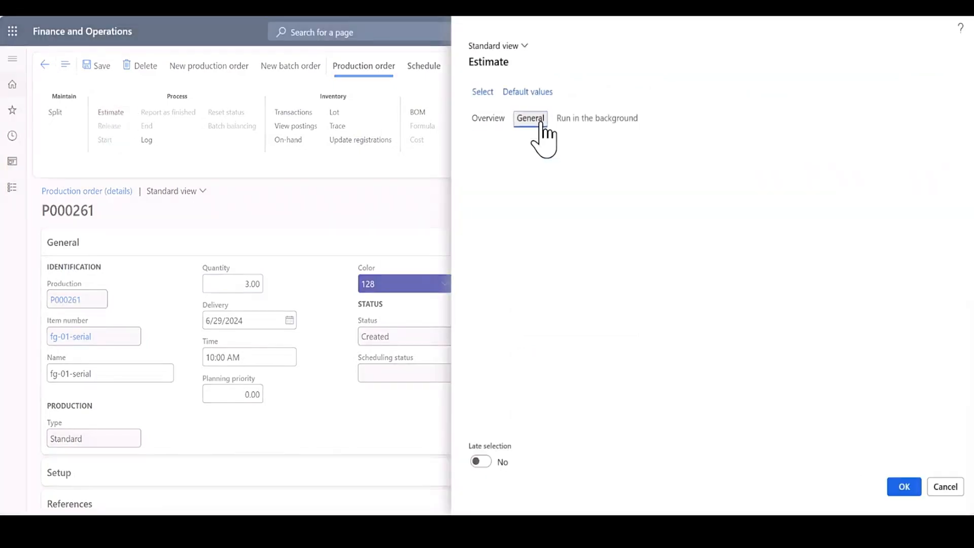
left_click(493, 124)
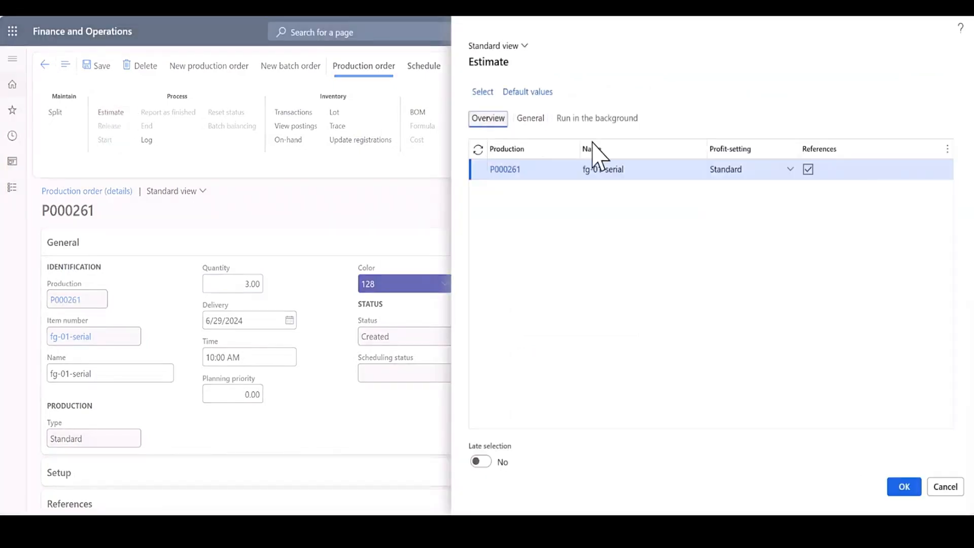
left_click(903, 486)
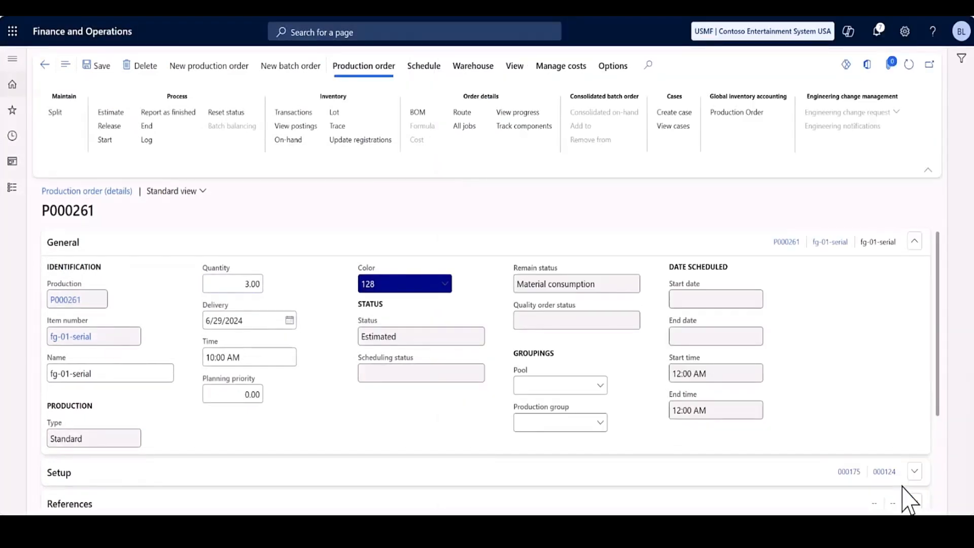
Run job scheduling for the production order with the scheduling direction set to Forward from today.
left_click(433, 70)
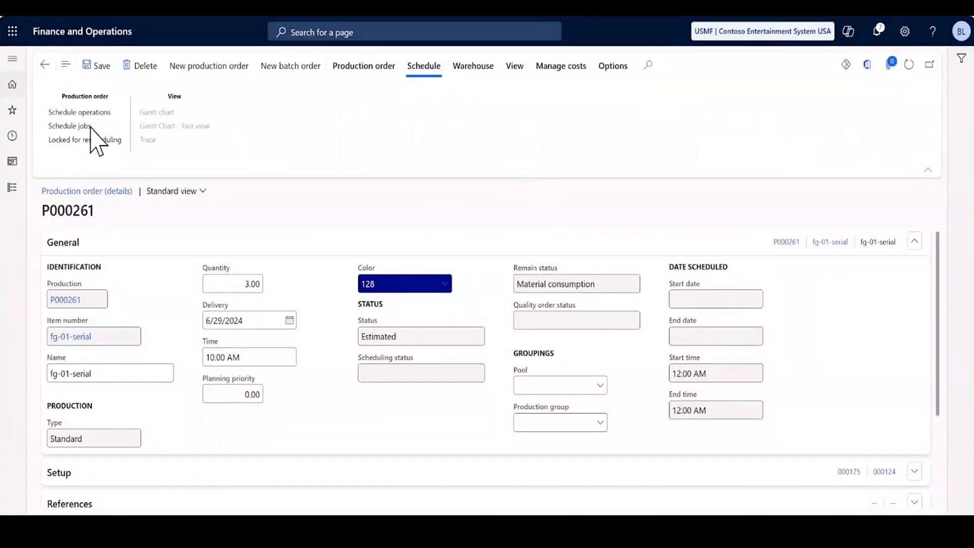
left_click(76, 125)
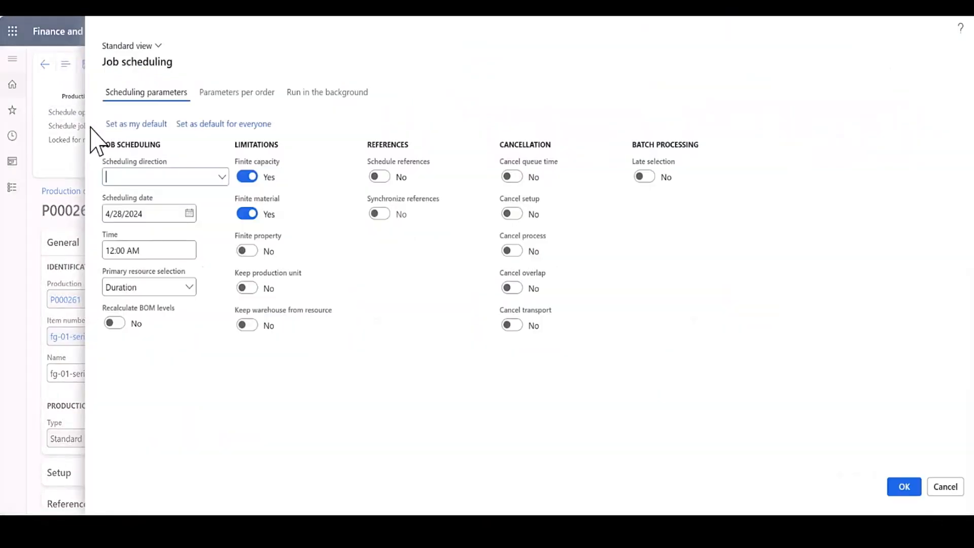
left_click(222, 178)
left_click(188, 209)
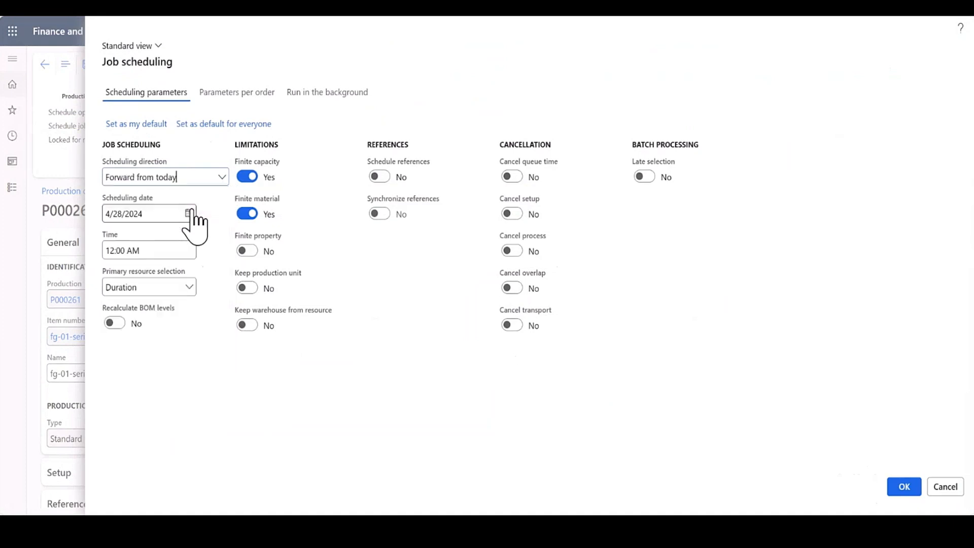
left_click(905, 487)
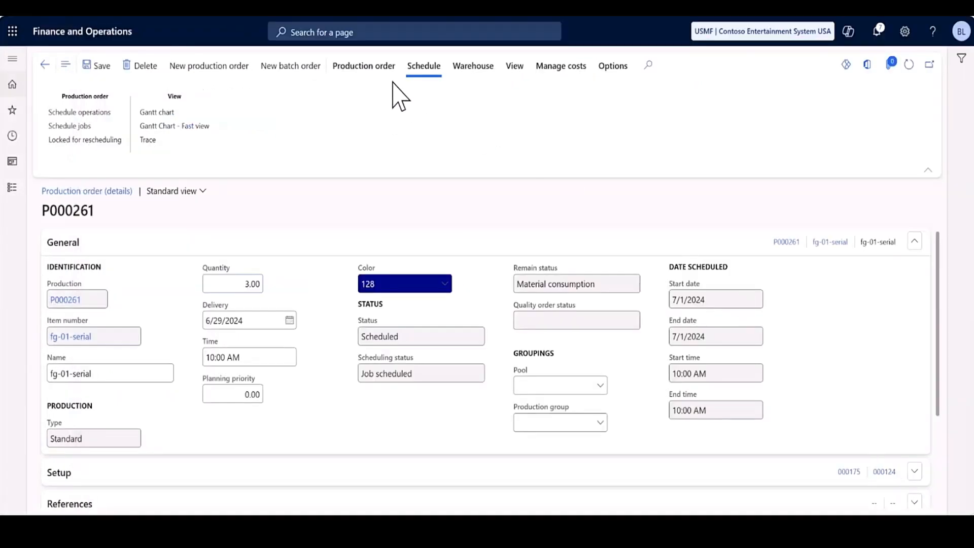
Release the production order and display the serial numbers in its inventory transactions.
left_click(376, 69)
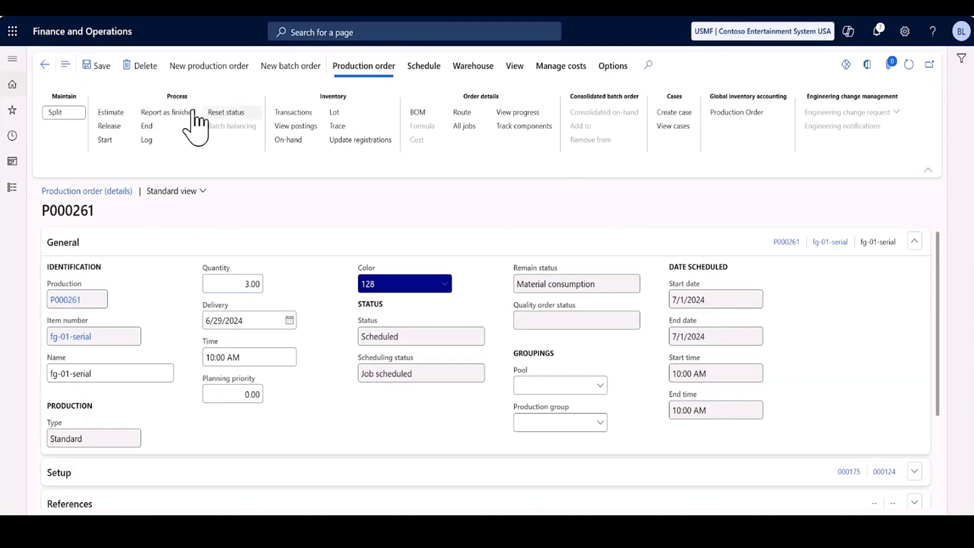
left_click(109, 126)
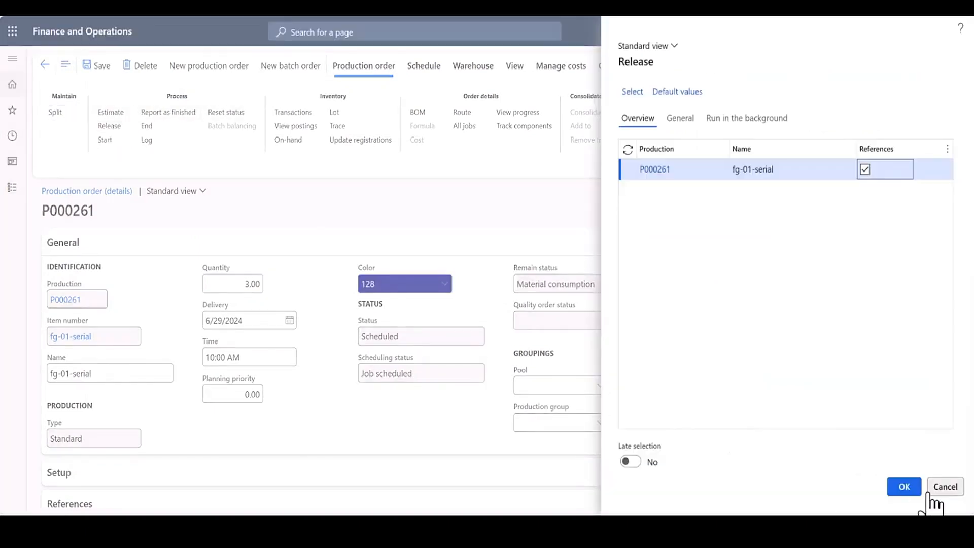
left_click(905, 488)
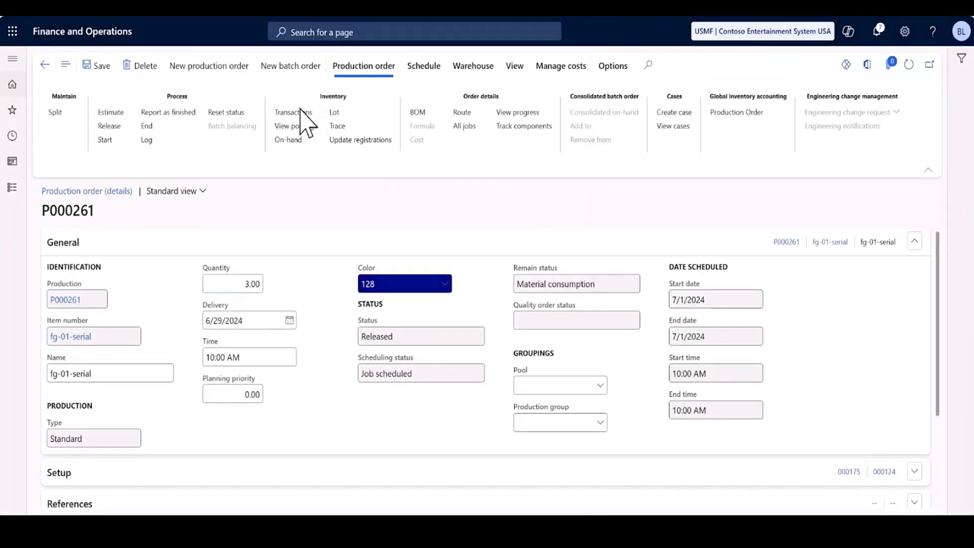
left_click(304, 113)
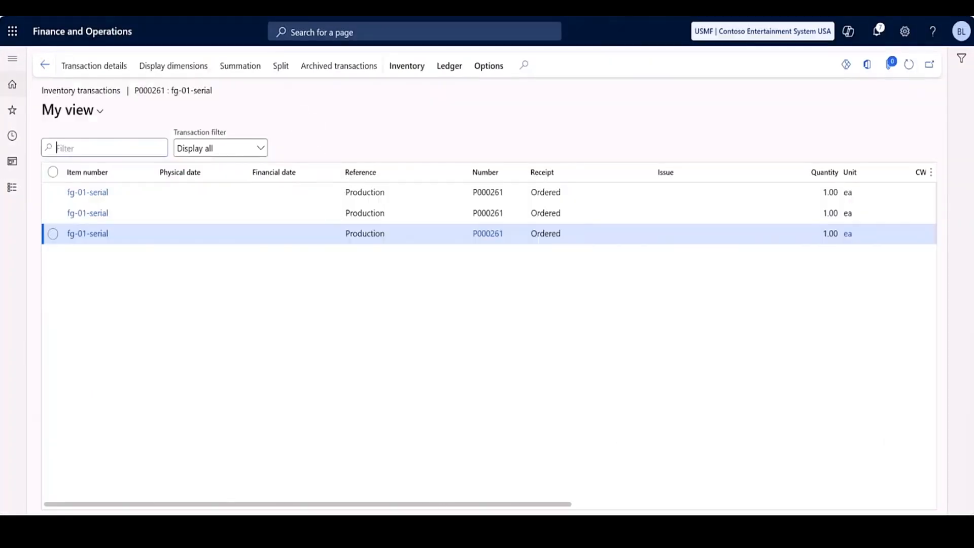
left_click_drag(476, 504, 859, 510)
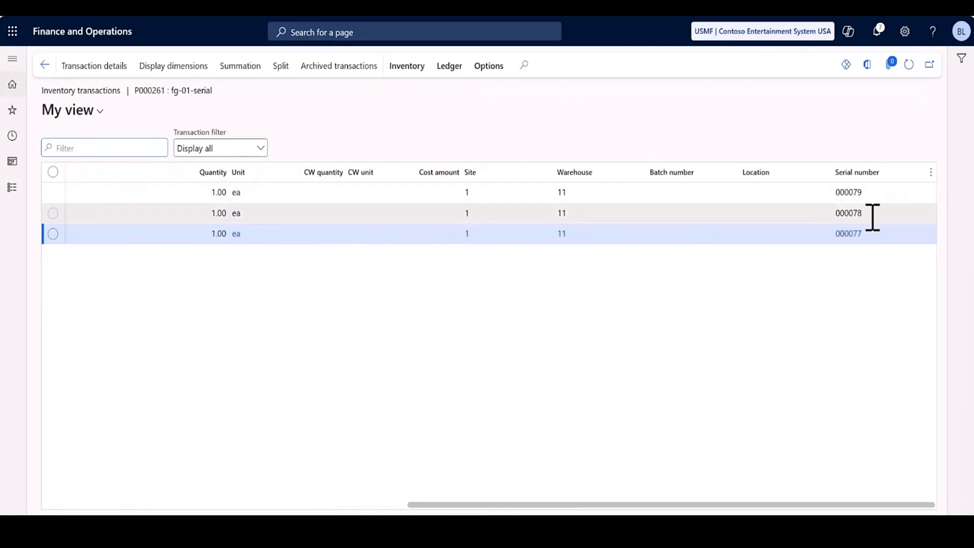
Update the fg-01-serial line in the text notes to serial numbers 000077, 000078 and 000079.
key("alt+Tab")
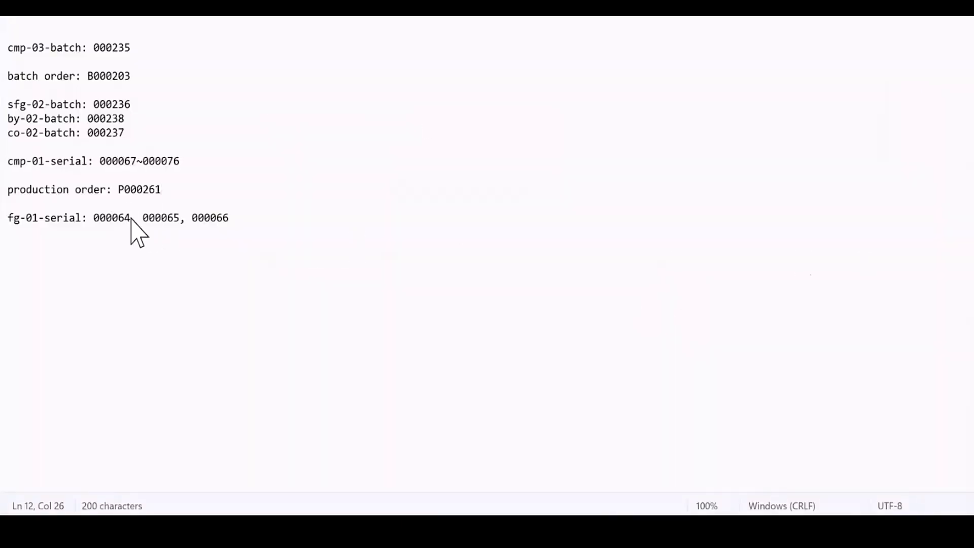
key("BackSpace")
key("BackSpace")
type("77")
left_click(183, 218)
key("BackSpace")
key("BackSpace")
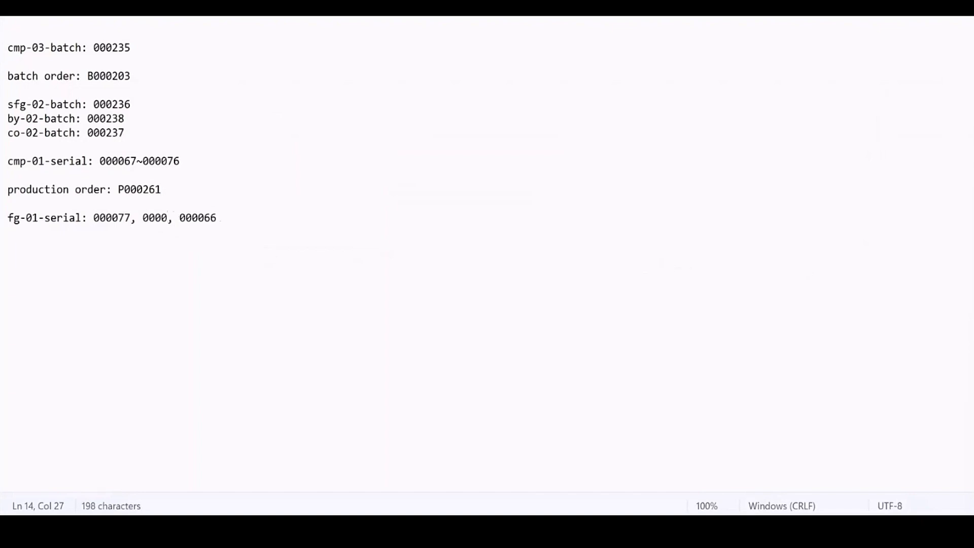
type("78")
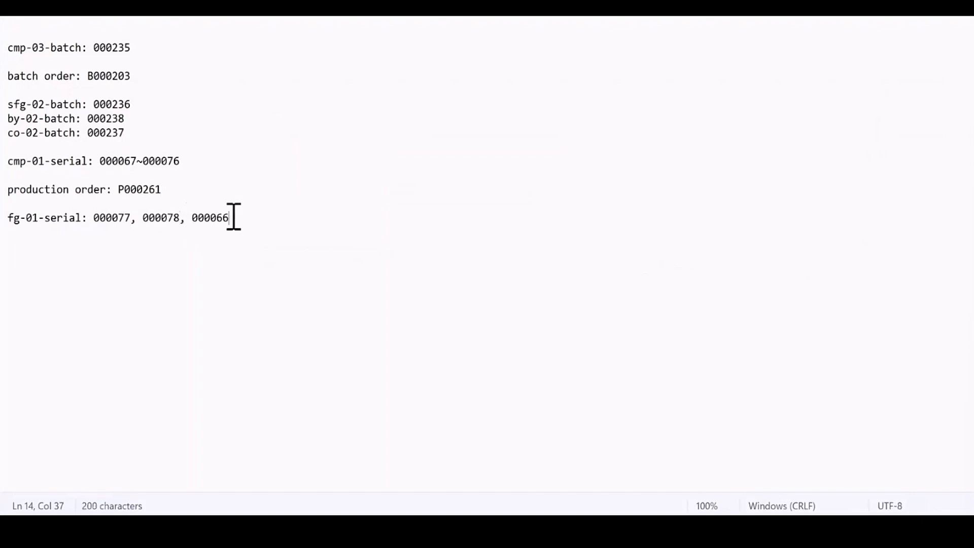
key("BackSpace")
key("BackSpace")
type("79")
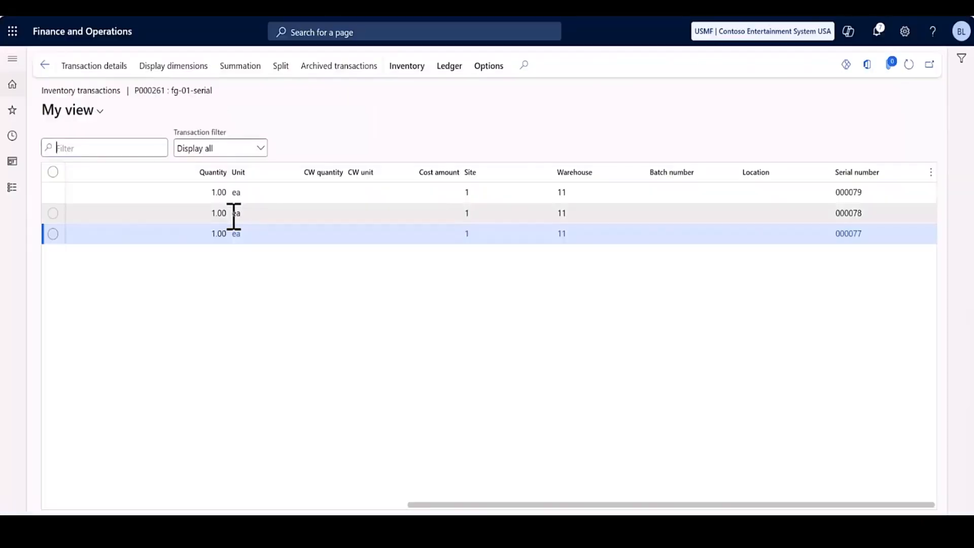
Duplicate the browser tab, open the Serial numbers page in it, and look through the existing fg-01-serial entries.
mouse_move(251, 218)
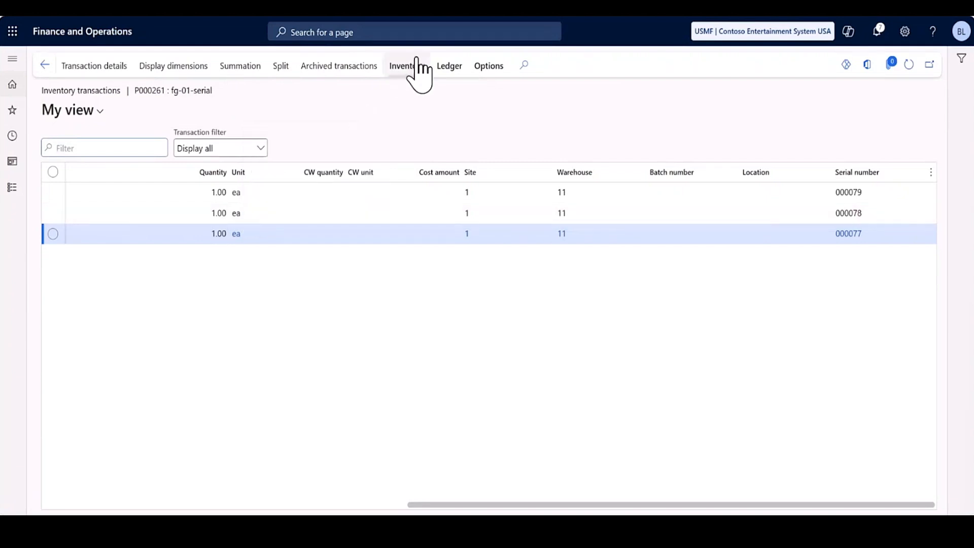
right_click(406, 7)
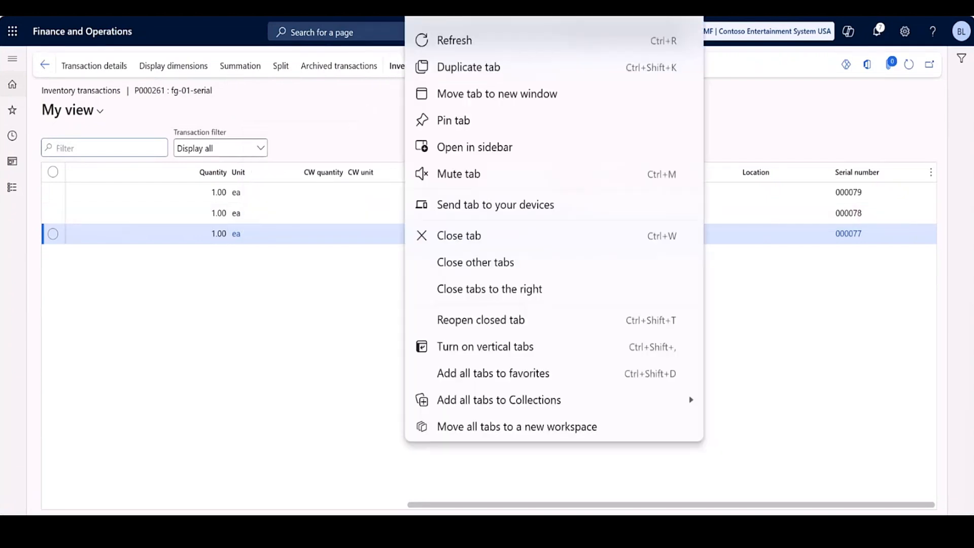
left_click(432, 68)
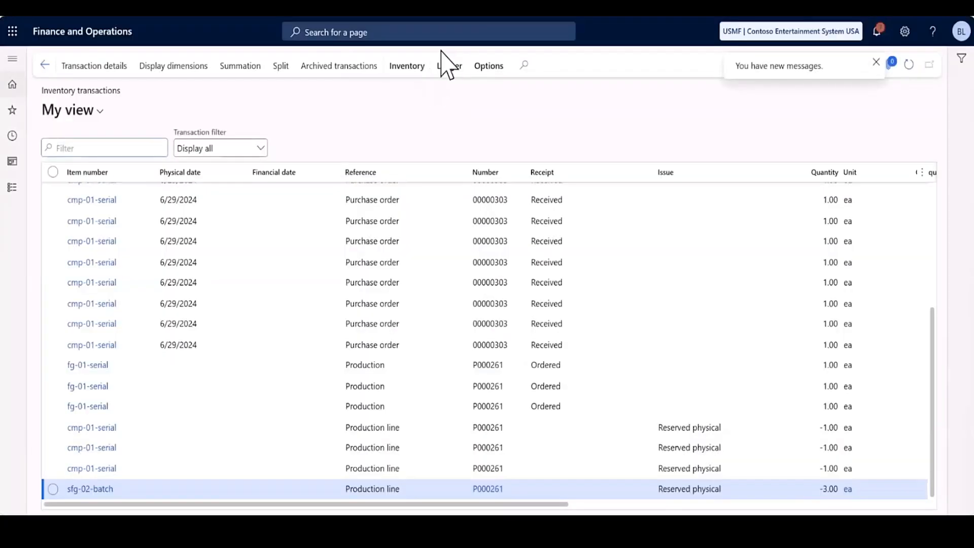
left_click(449, 32)
type("s")
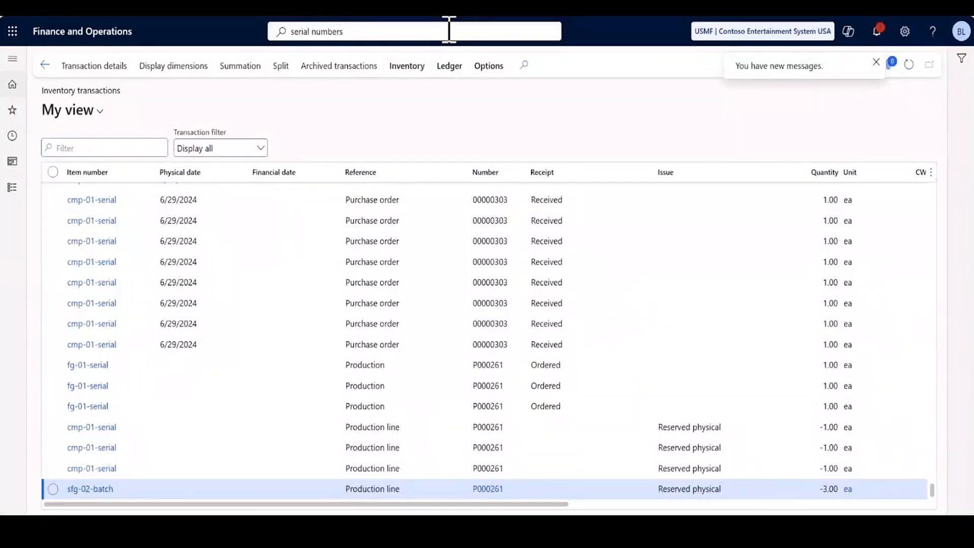
type("erial numbers")
left_click(391, 66)
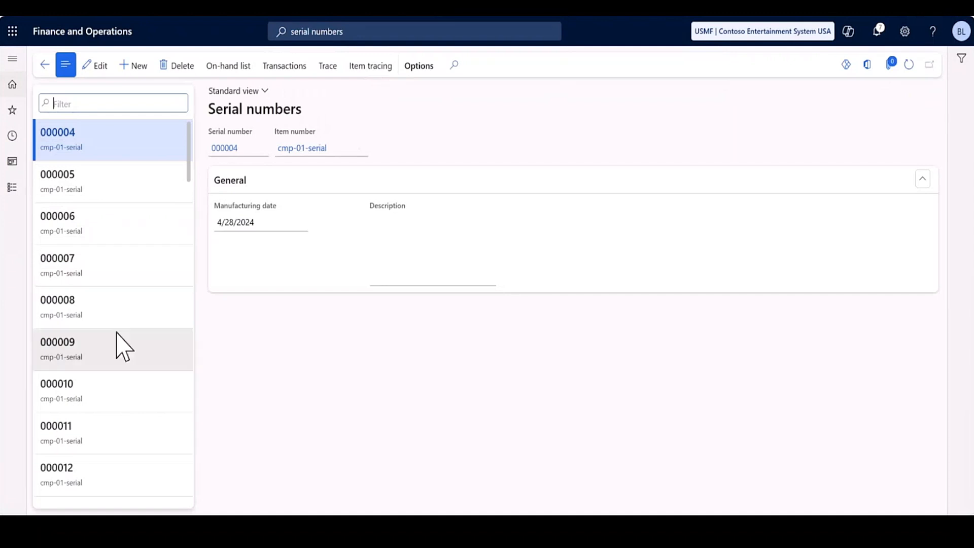
scroll(116, 337, "down", 10)
scroll(116, 334, "down", 15)
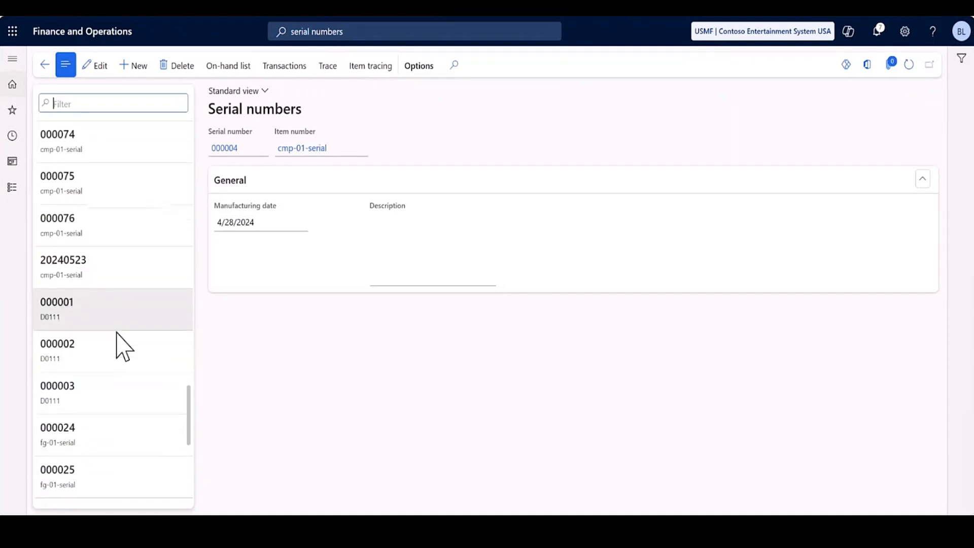
scroll(119, 331, "down", 5)
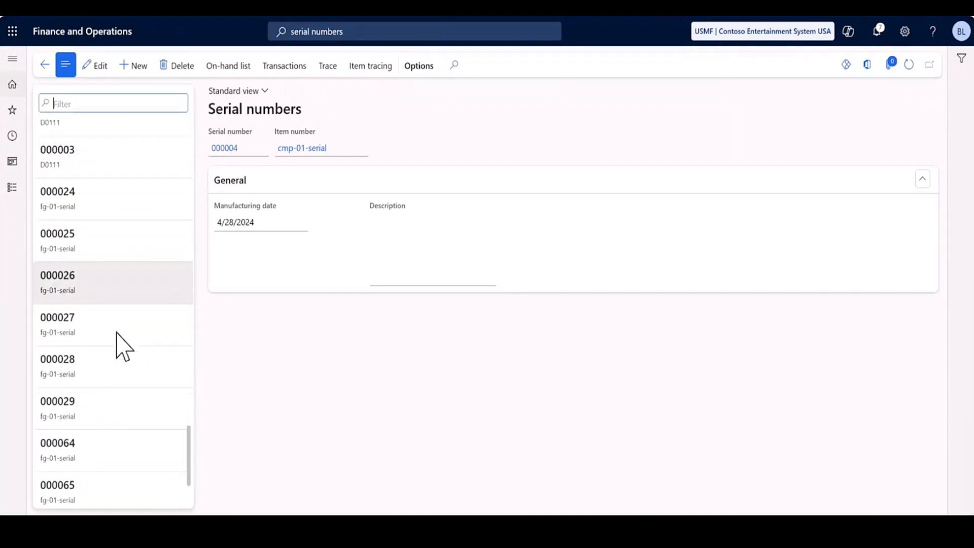
Create and save serial number 000077 for item fg-01-serial with manufacturing date 6/29/2024.
left_click(134, 66)
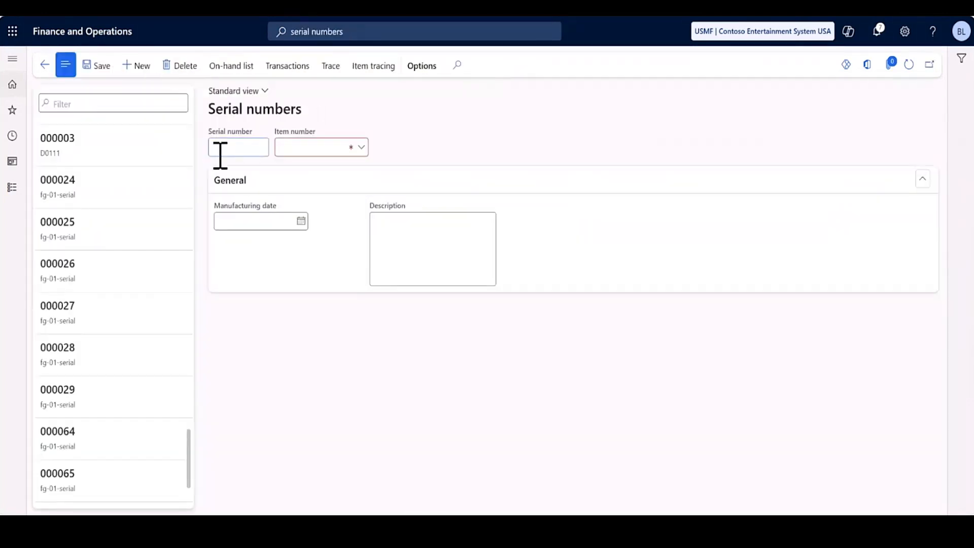
type("000077")
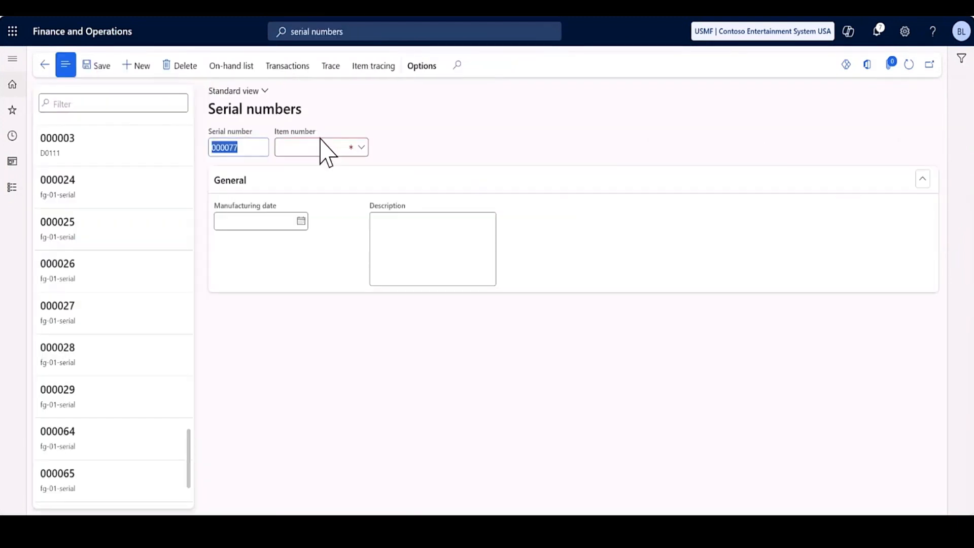
left_click(321, 147)
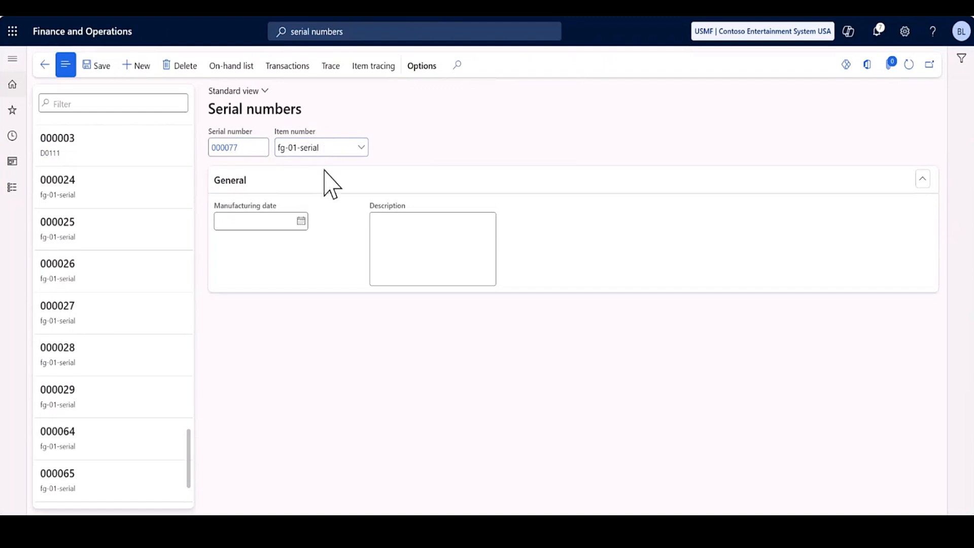
left_click(239, 223)
left_click(301, 223)
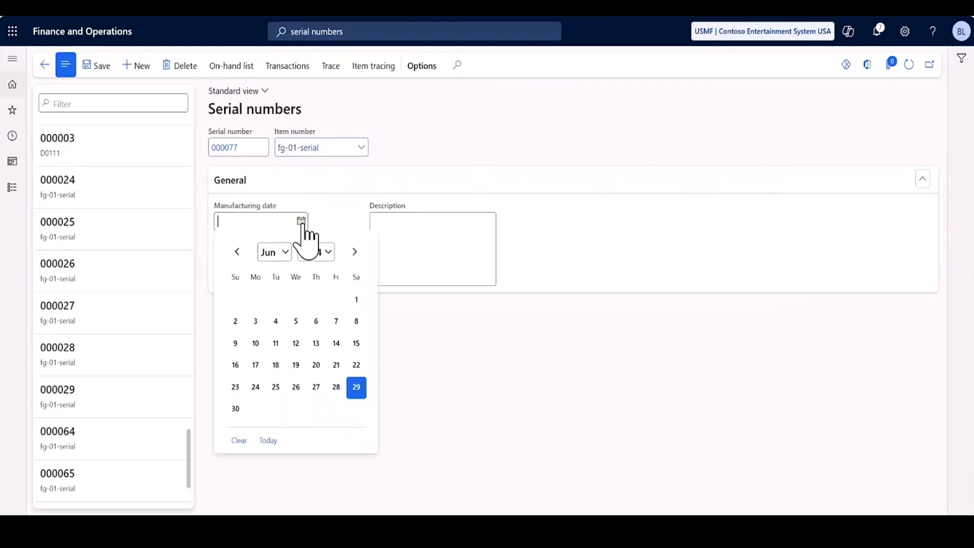
left_click(357, 392)
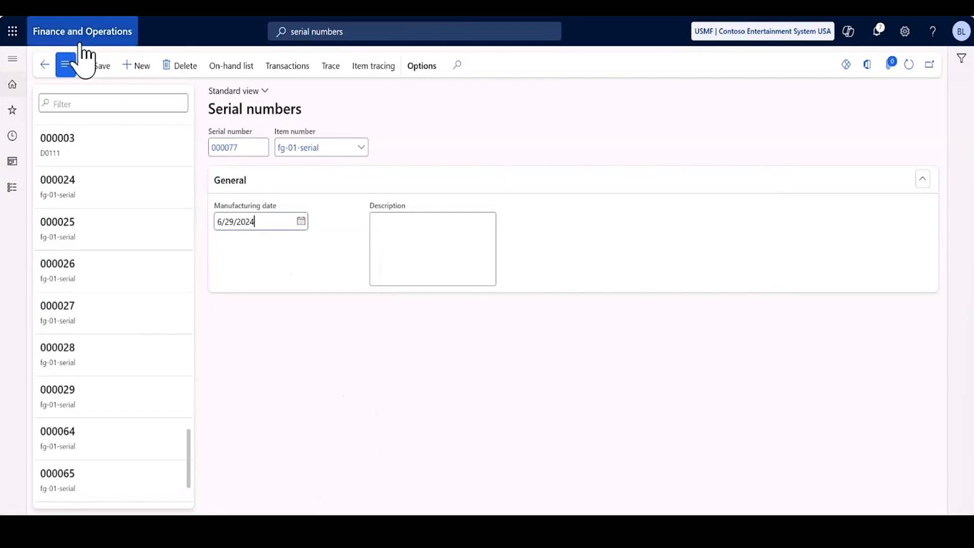
left_click(96, 66)
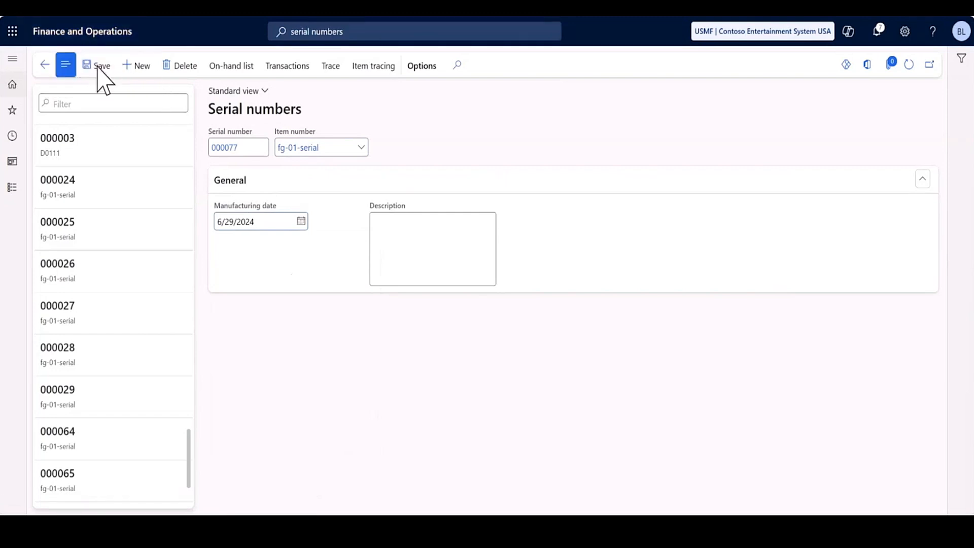
Create and save serial number 000078 for item fg-01-serial with manufacturing date 6/29/2024.
left_click(139, 68)
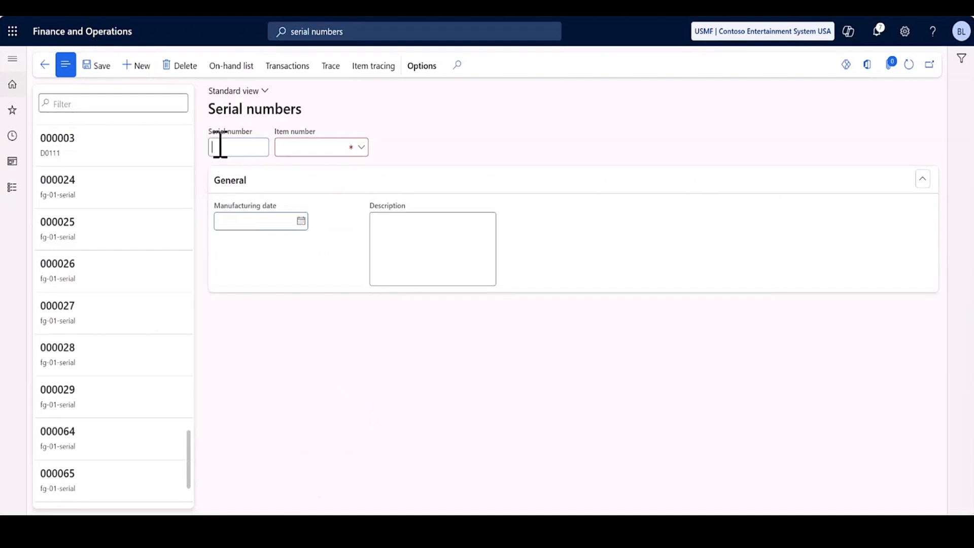
type("000078")
key("Tab")
type("f")
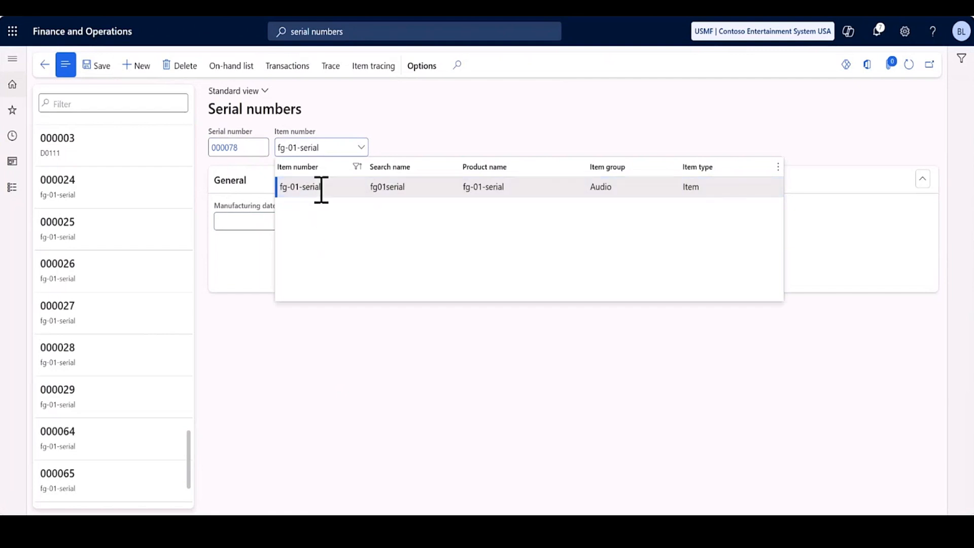
left_click(321, 188)
left_click(302, 221)
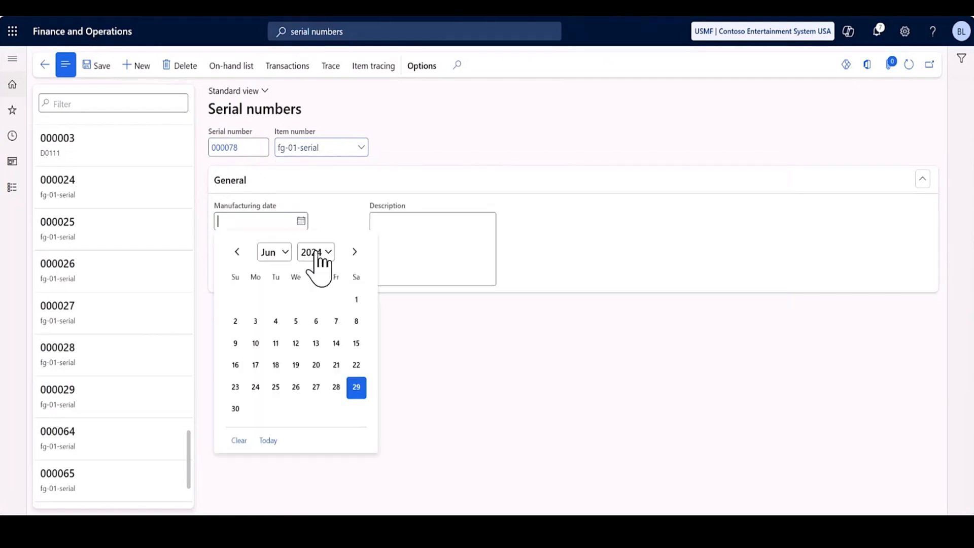
left_click(356, 387)
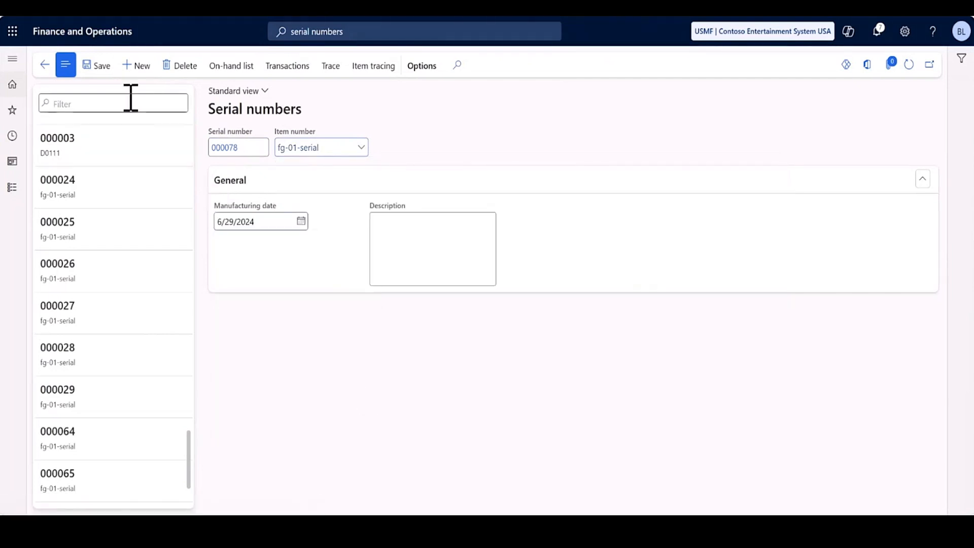
left_click(98, 67)
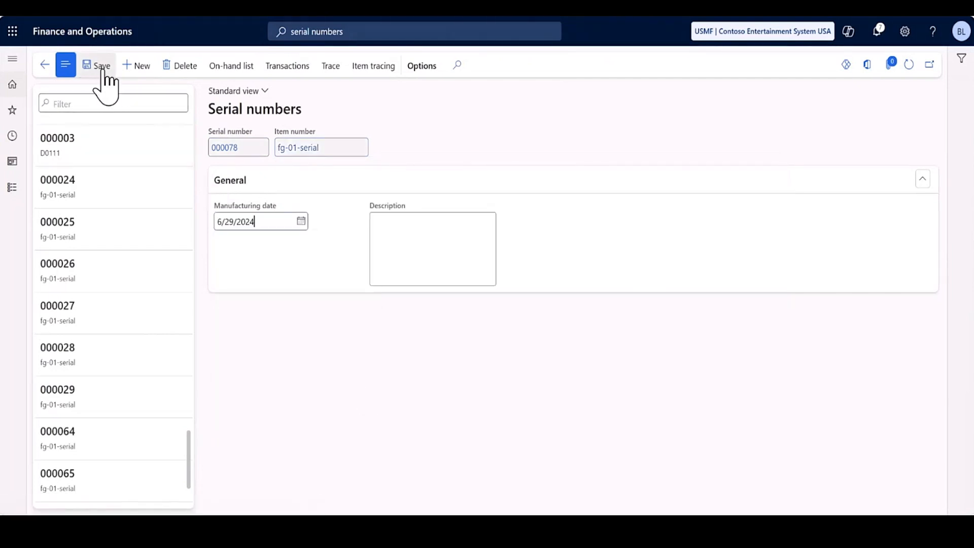
Create and save serial number 000079 for item fg-01-serial with manufacturing date 6/29/2024.
left_click(134, 68)
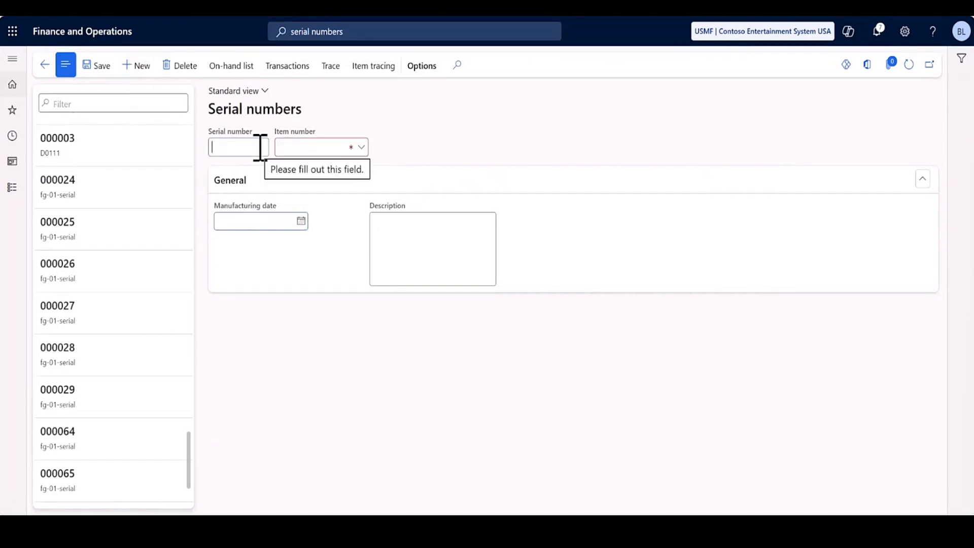
type("000079")
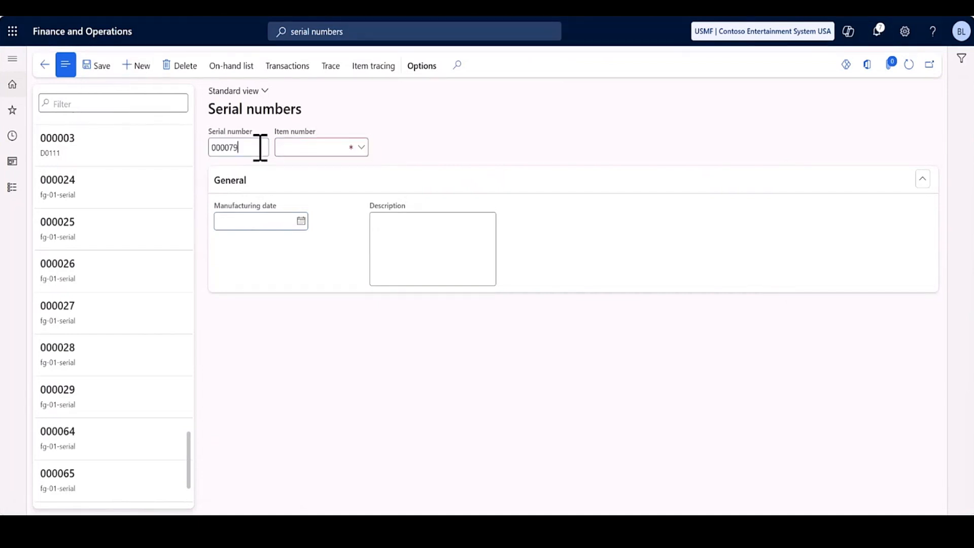
left_click(295, 148)
type("fg-01-serial")
left_click(314, 185)
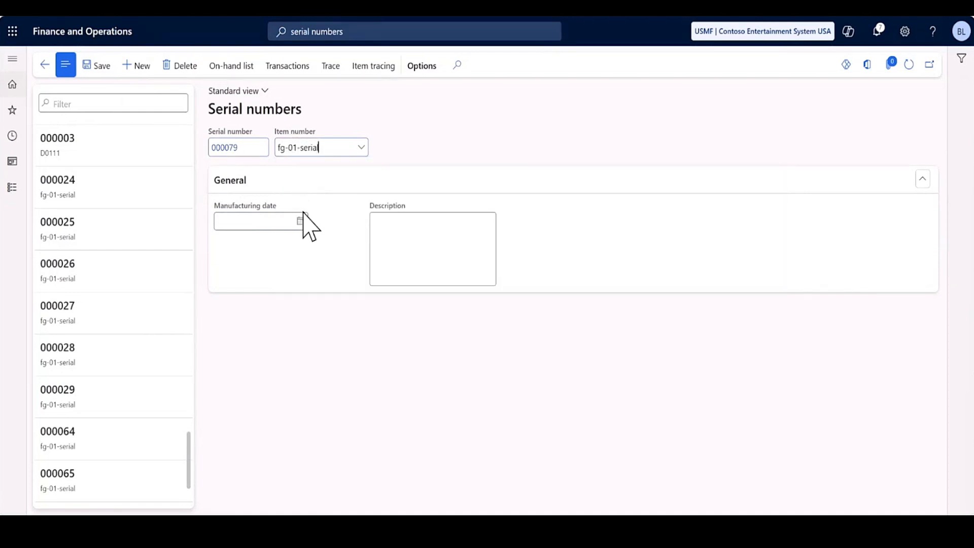
left_click(302, 221)
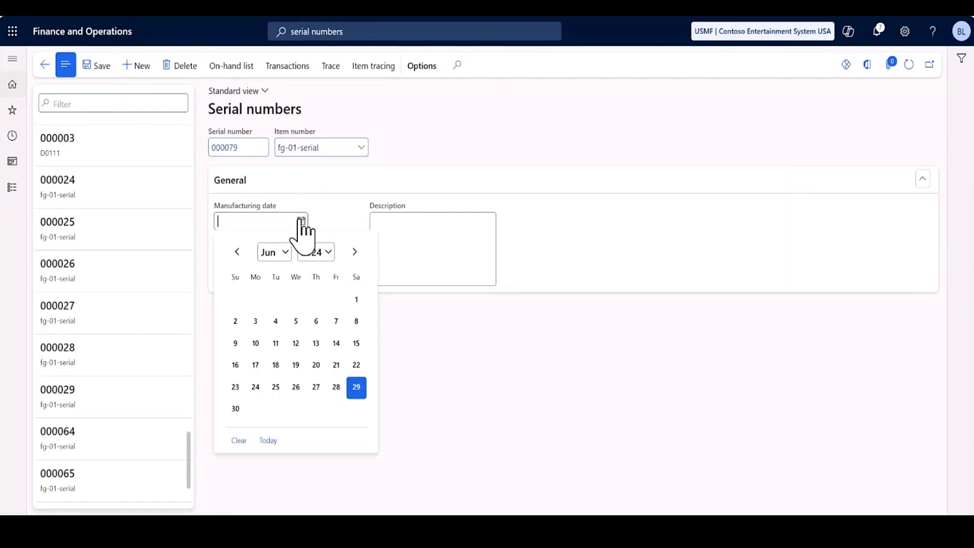
left_click(356, 387)
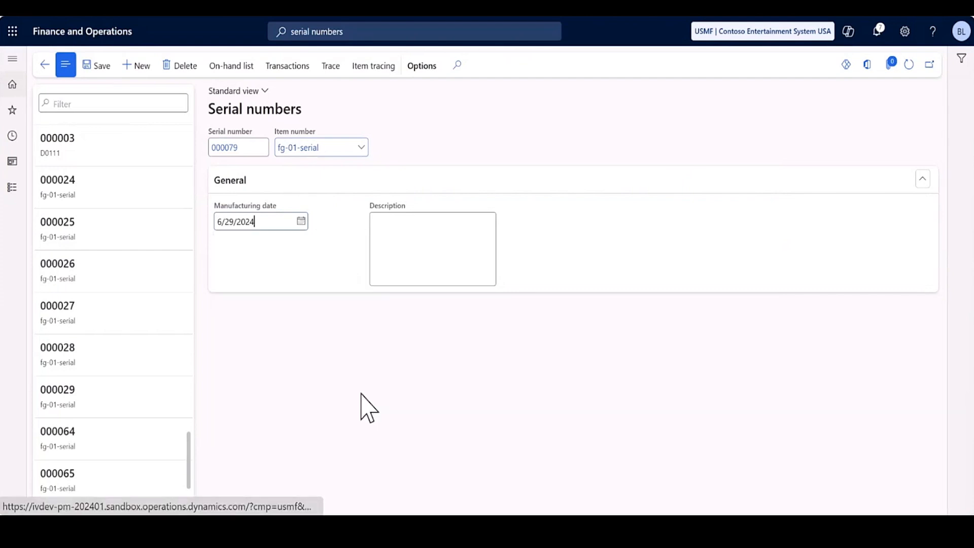
left_click(98, 66)
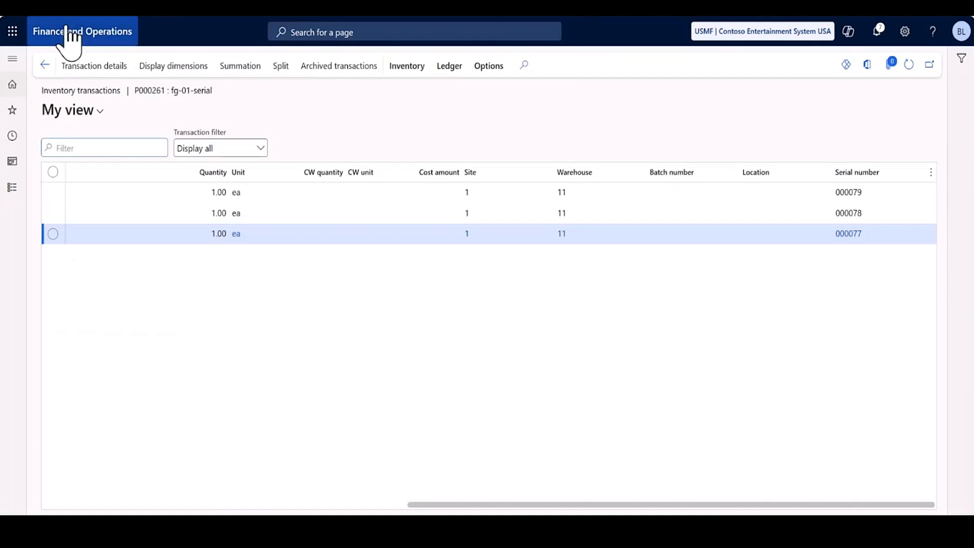
Leave the production order's inventory transactions and open the Current operations list of the Production control module.
left_click(45, 65)
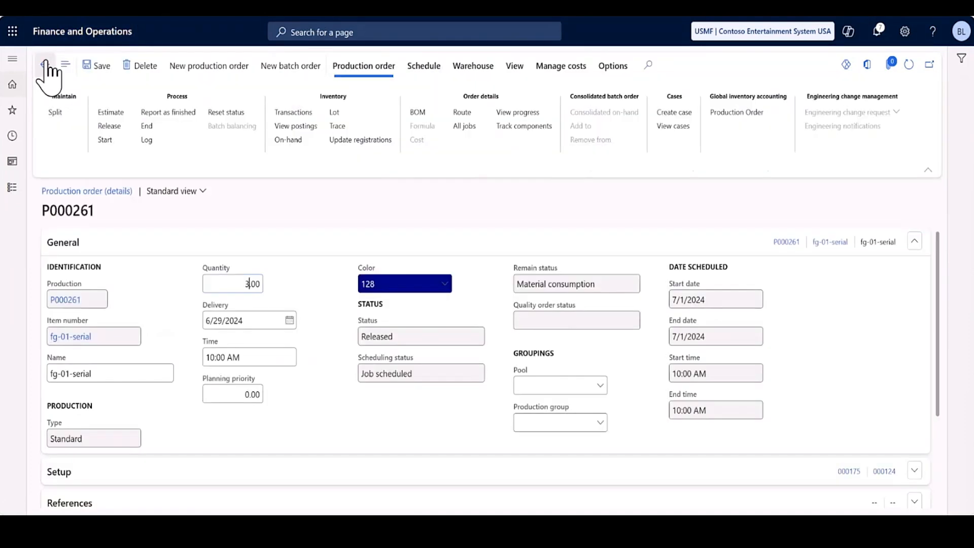
left_click(13, 188)
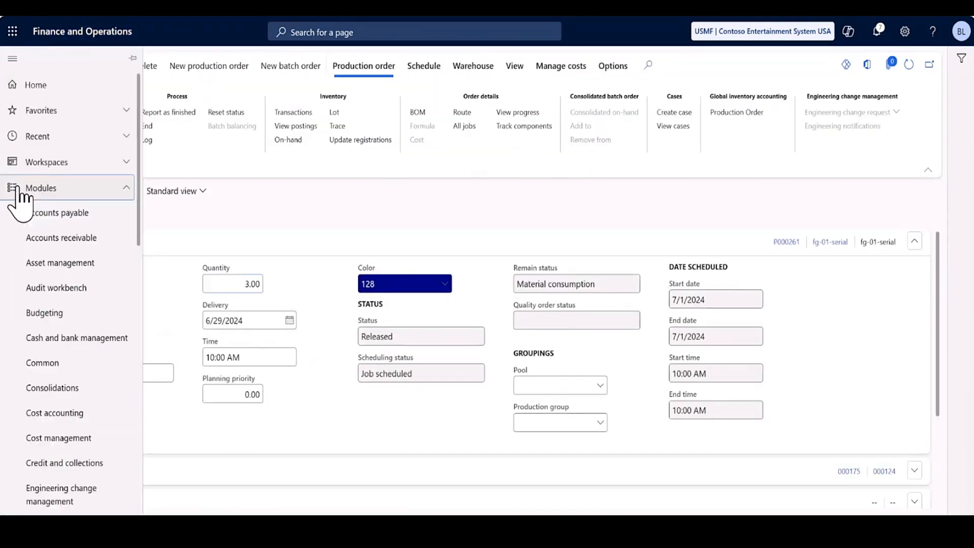
scroll(94, 289, "down", 3)
scroll(94, 289, "down", 5)
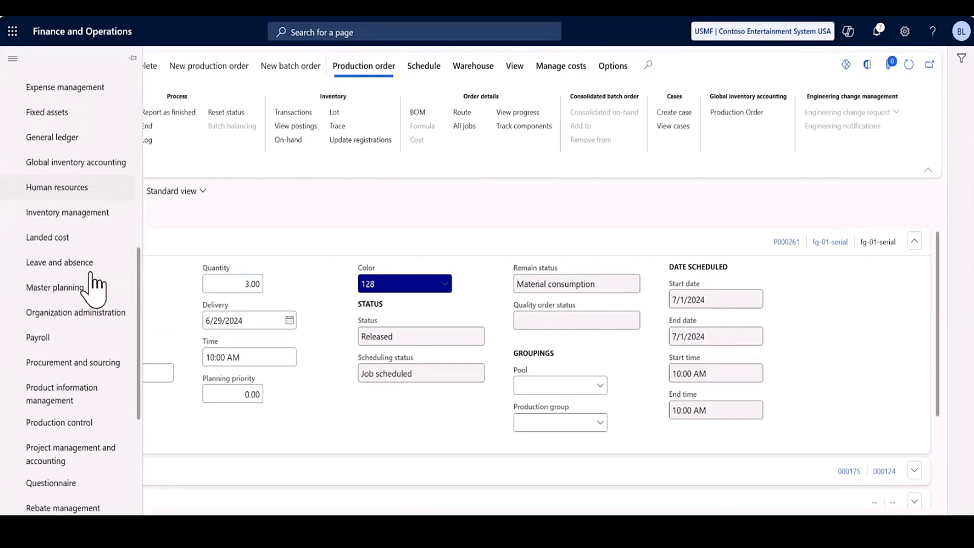
scroll(94, 289, "down", 2)
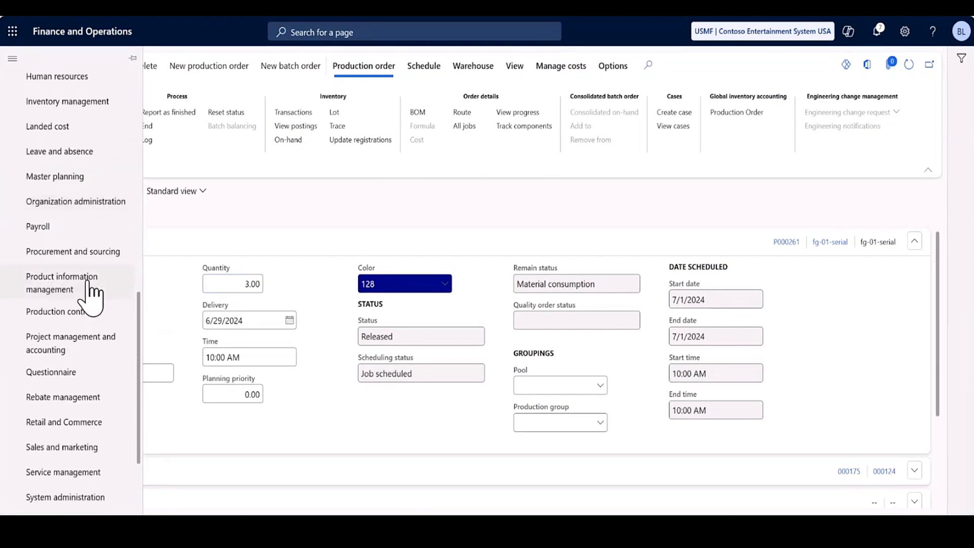
left_click(81, 315)
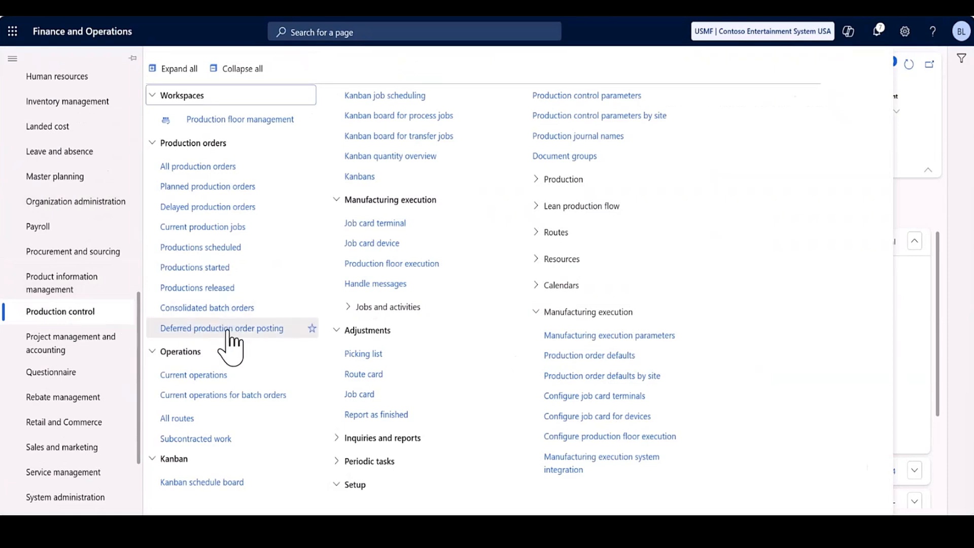
left_click(219, 375)
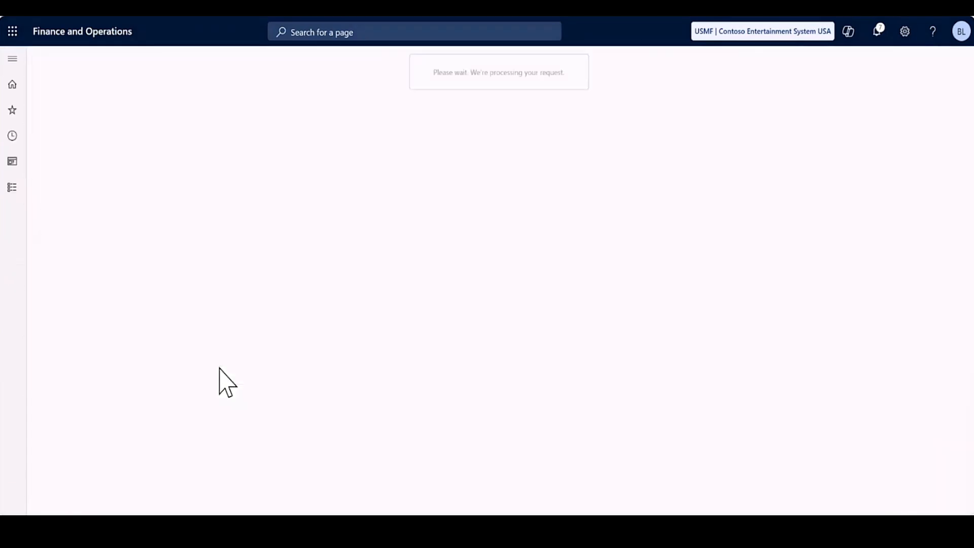
Filter the current operations by the production number of the released fg-01-serial order.
left_click(110, 236)
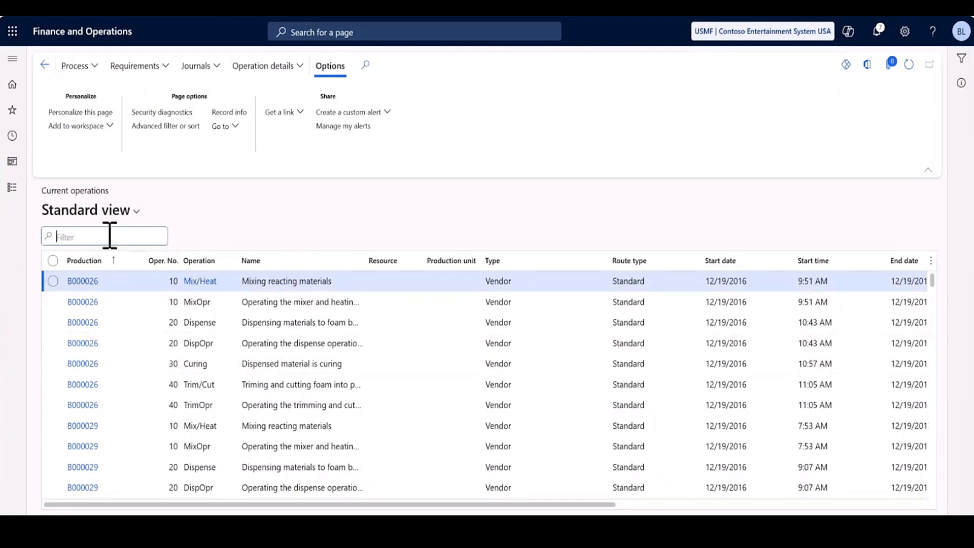
type("P00")
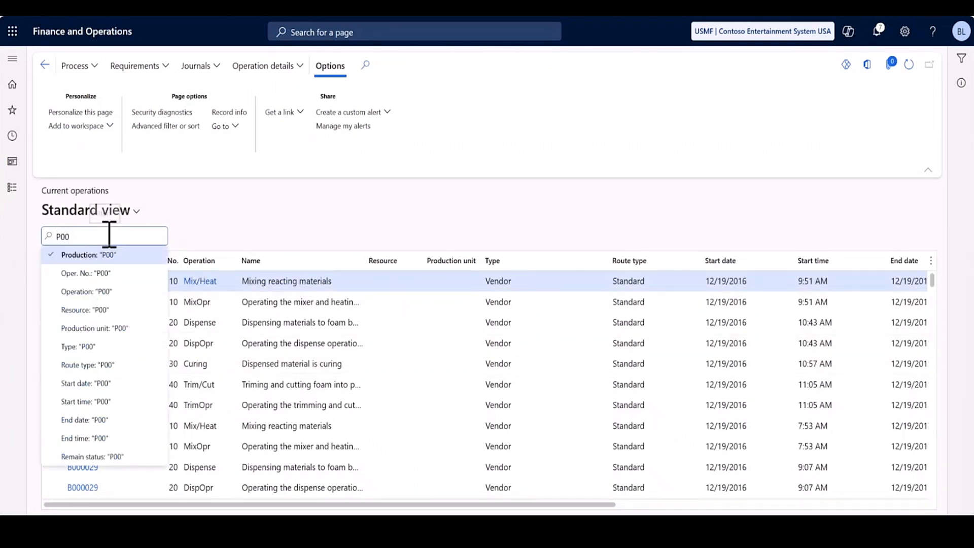
type("0261")
key("Return")
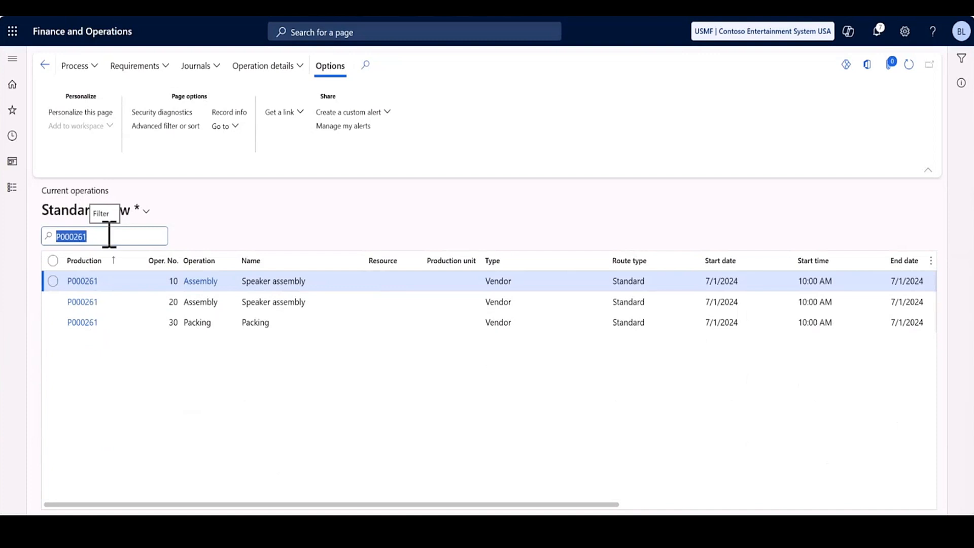
Start operation 10, Speaker assembly, of the production order after checking its general start settings.
left_click(53, 281)
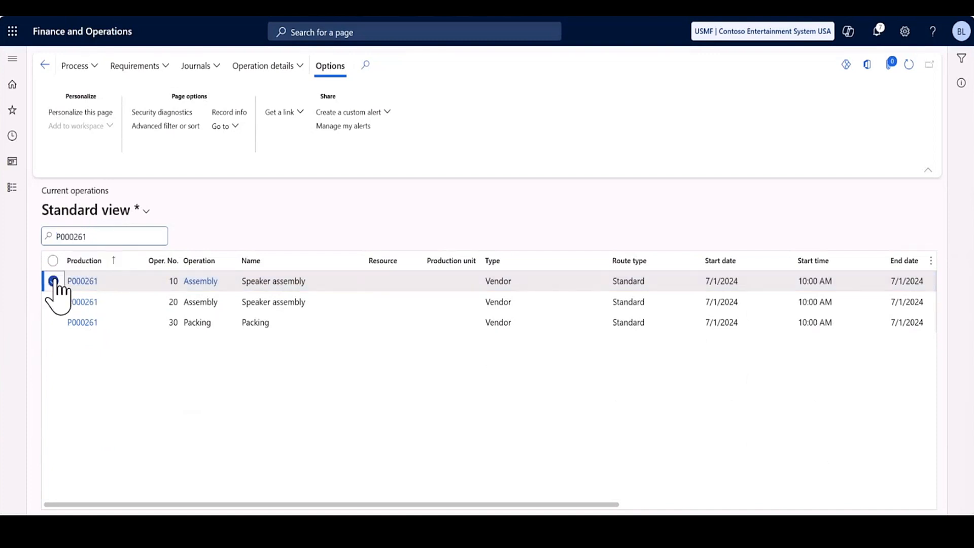
left_click(94, 71)
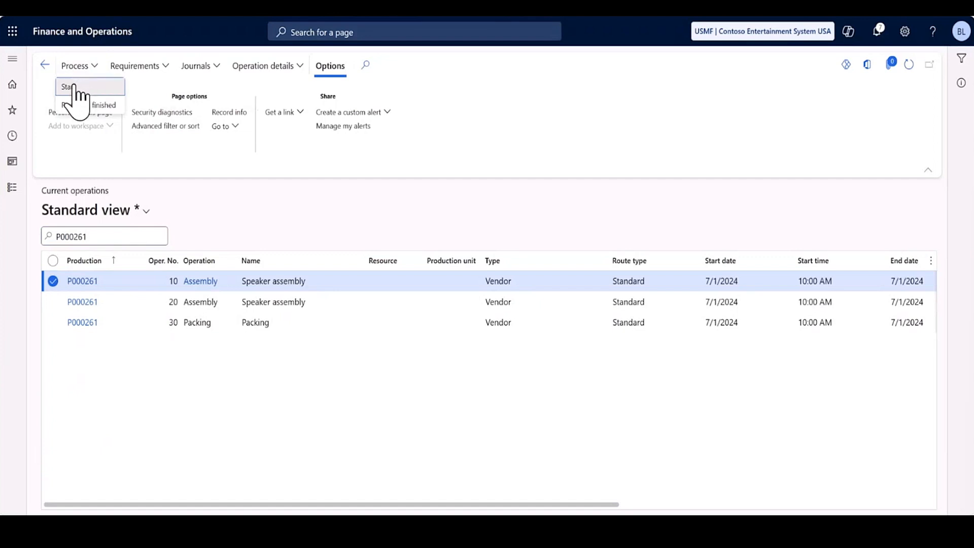
left_click(76, 99)
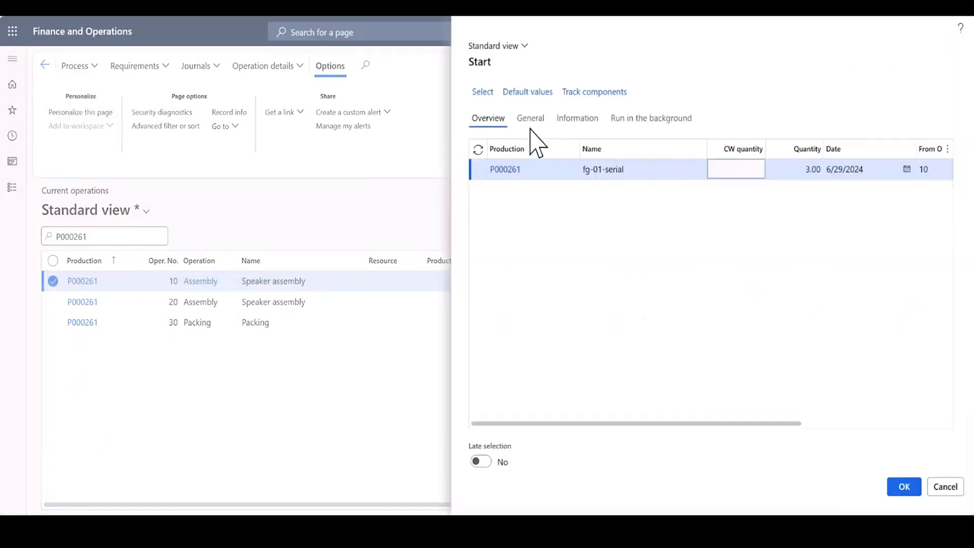
left_click(534, 122)
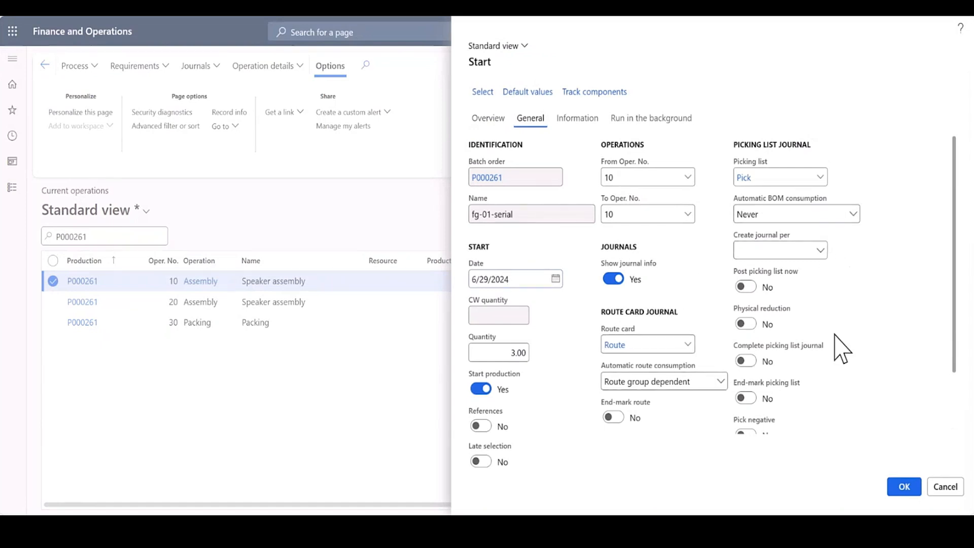
left_click(903, 487)
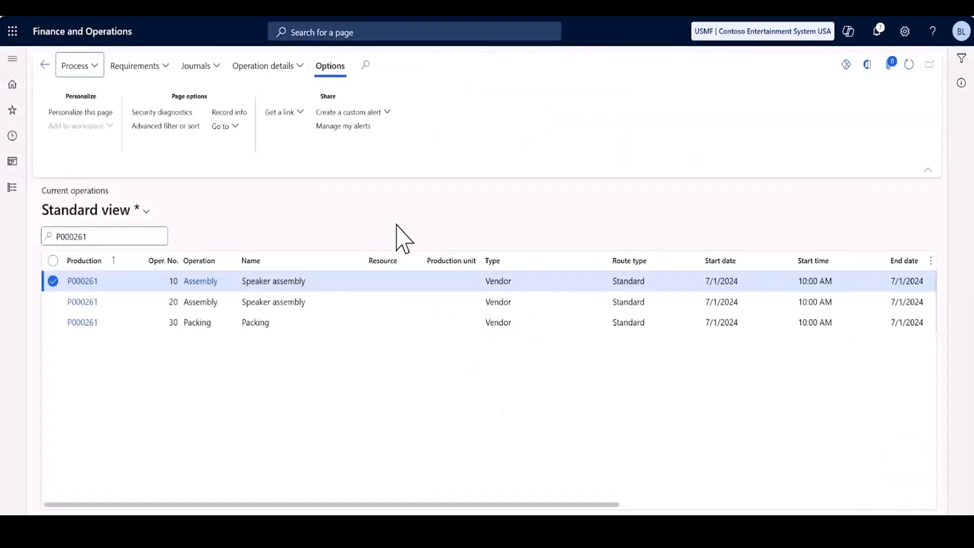
Open the route card journal created for operation 10 and bring up component tracking from its journal lines.
left_click(216, 67)
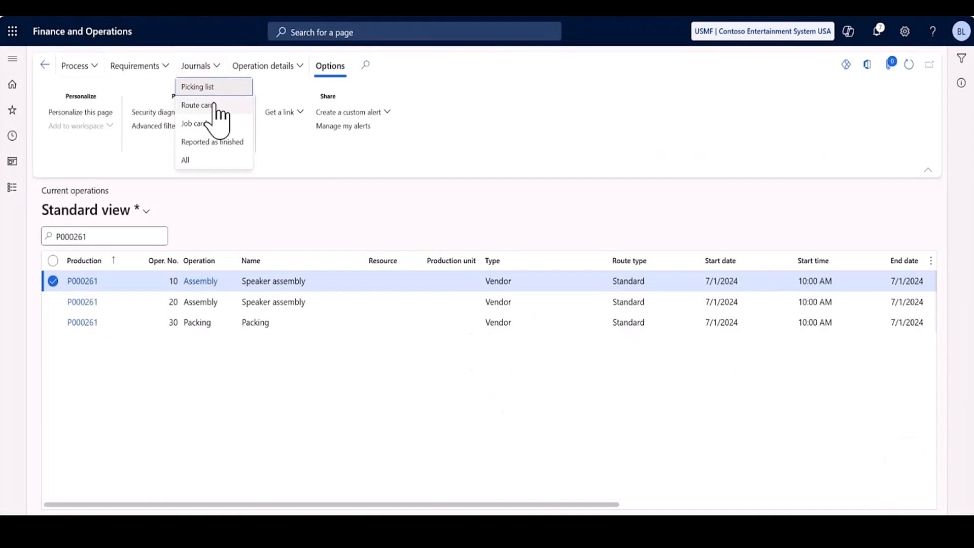
left_click(215, 106)
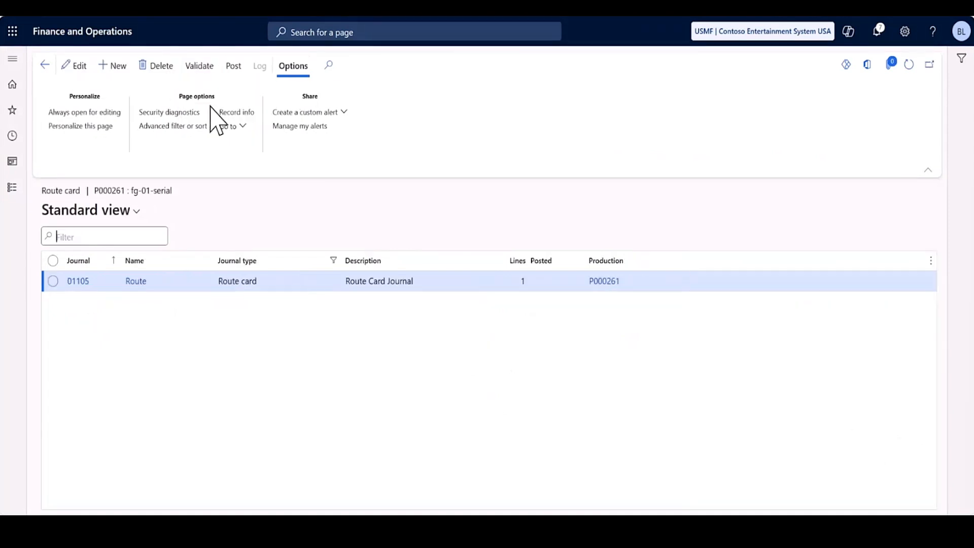
left_click(75, 280)
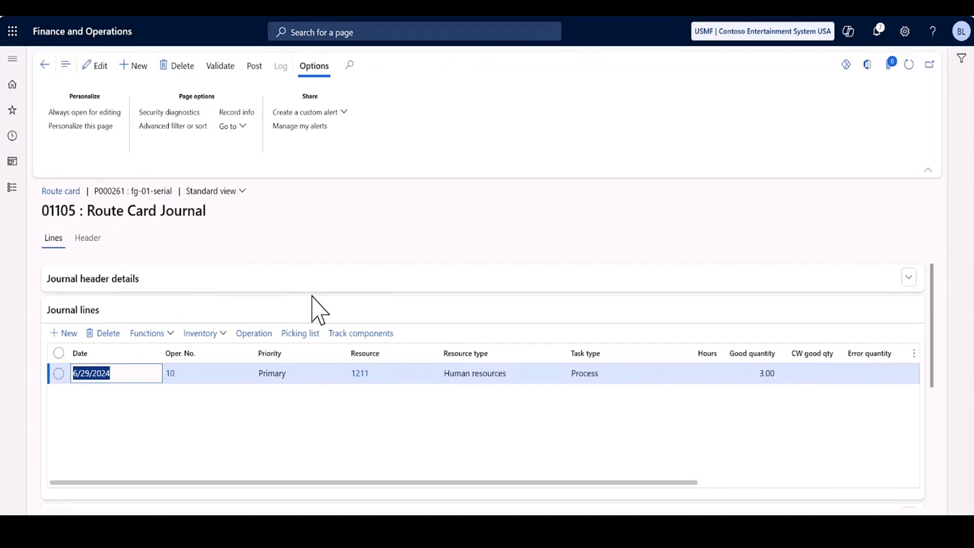
left_click(350, 336)
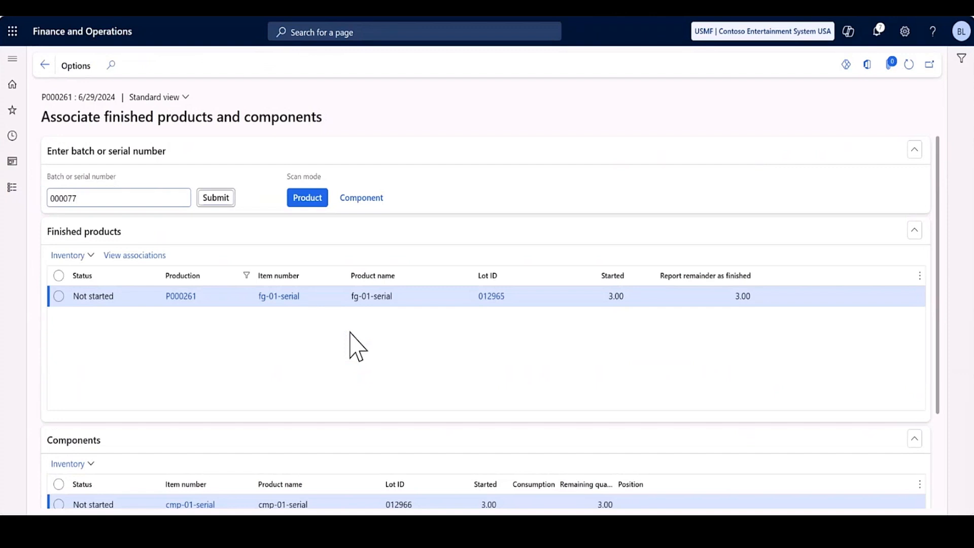
Submit product serial 000077 for fg-01-serial and associate component serial 000067 with it.
key("Return")
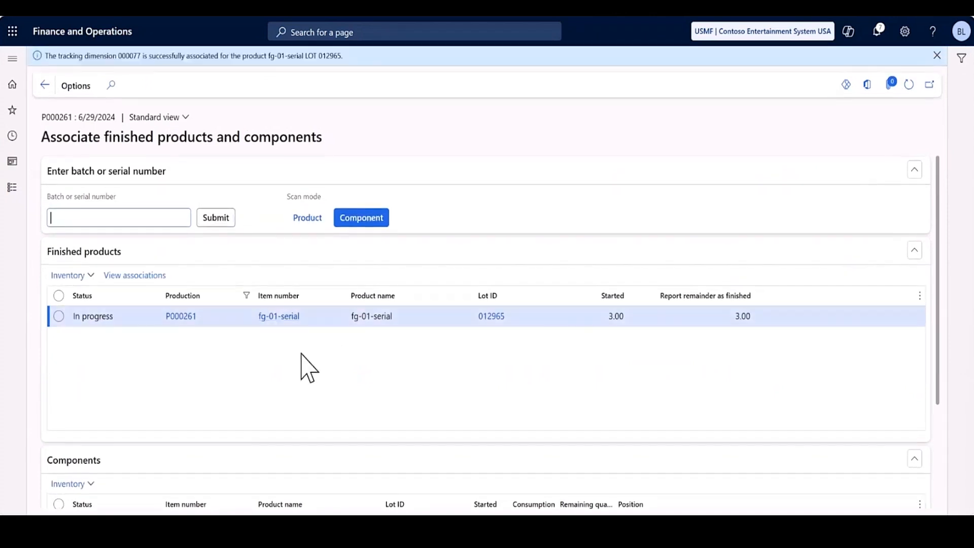
scroll(306, 369, "down", 3)
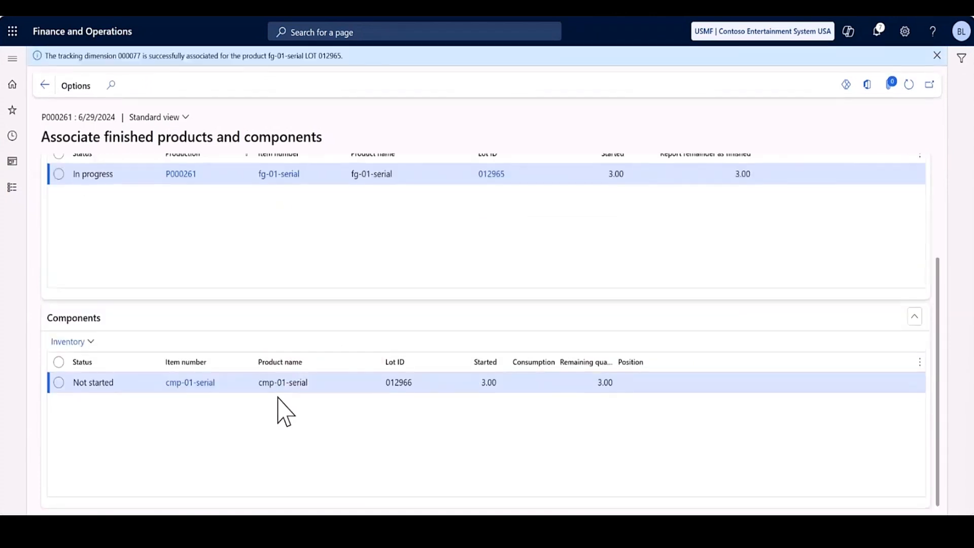
scroll(304, 300, "up", 3)
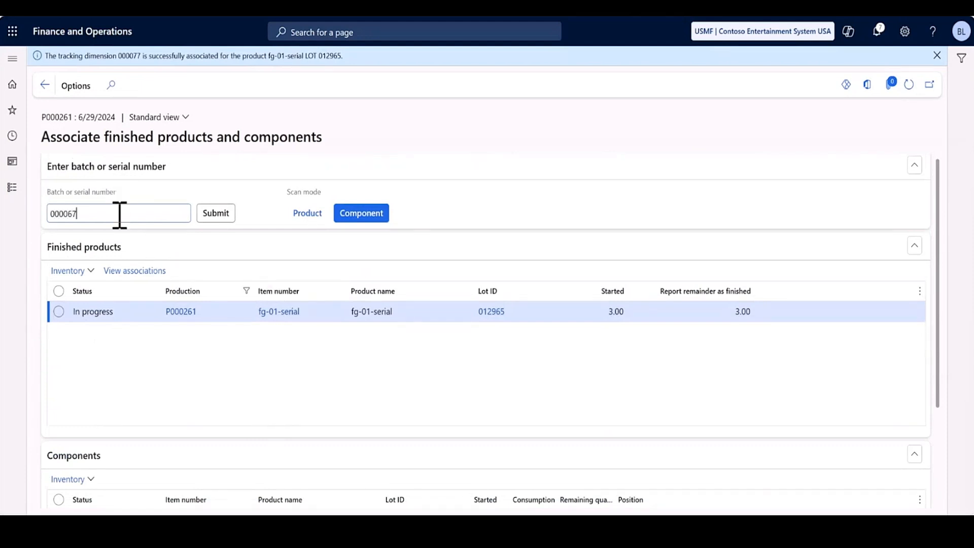
key("Tab")
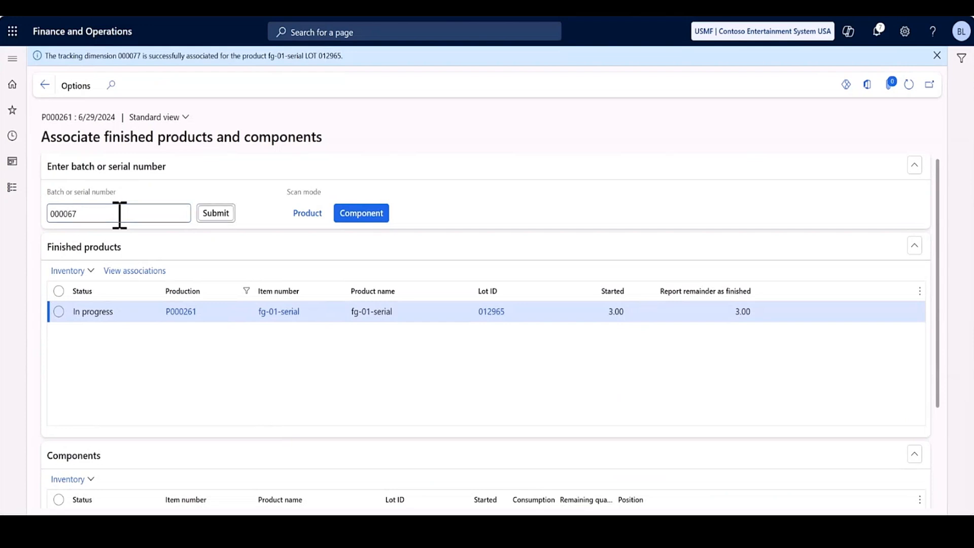
key("Return")
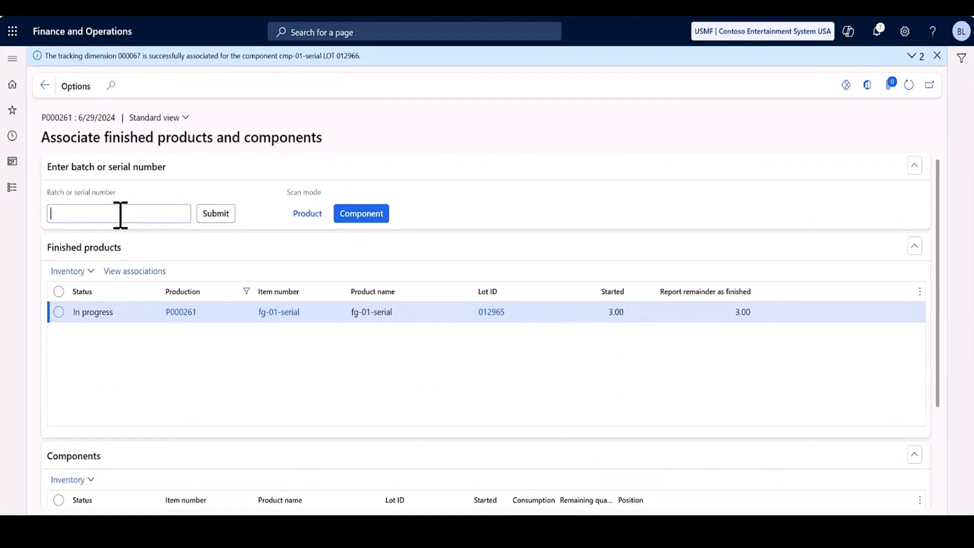
Switch the scan mode to product, register serial 000078, and associate component serial 000068 with it.
left_click(324, 216)
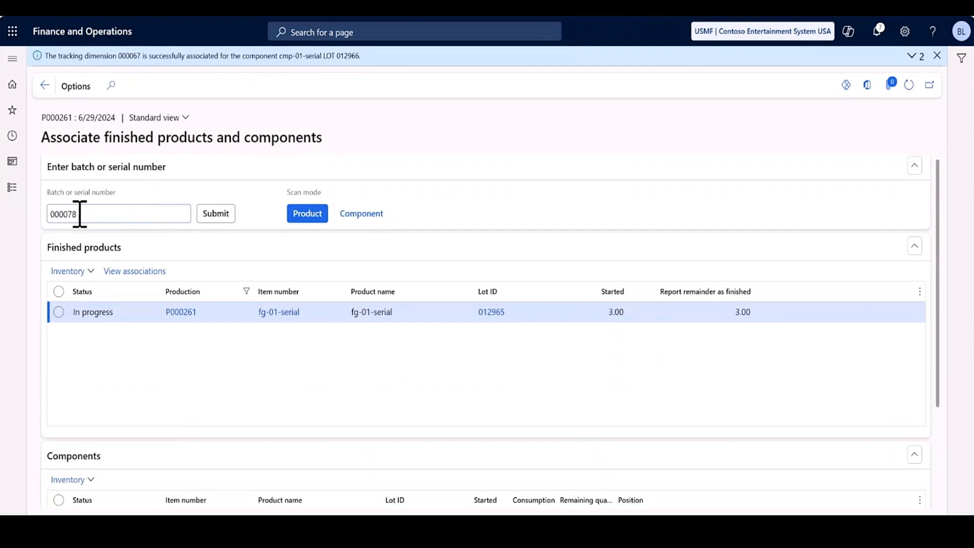
key("Return")
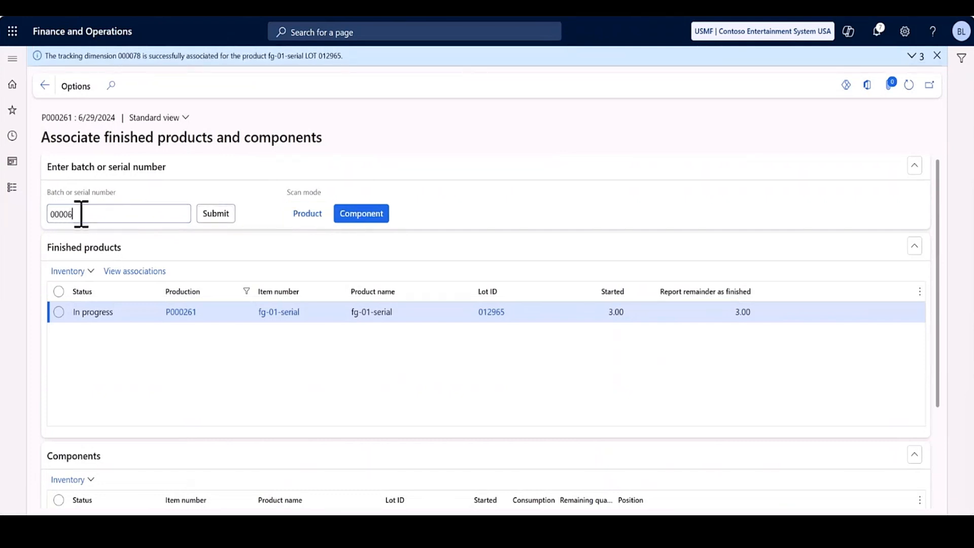
key("Tab")
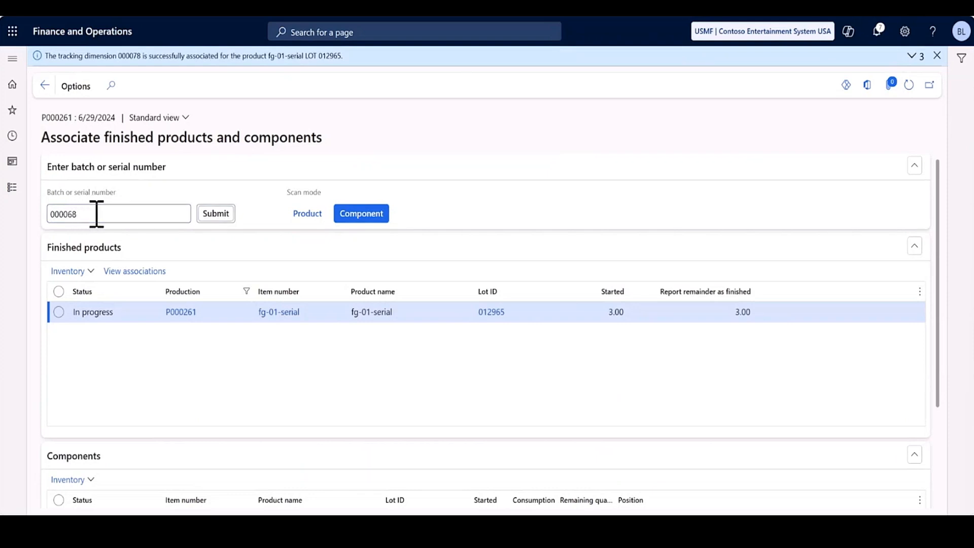
key("Return")
Register product serial 000079 in product scan mode, associate component serial 000069 with it, and dismiss the association messages.
left_click(306, 213)
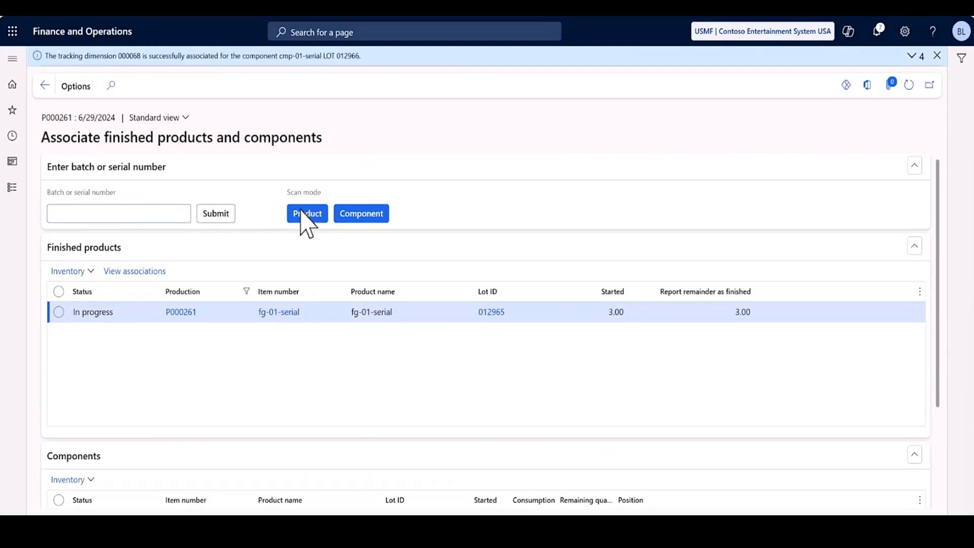
left_click(176, 214)
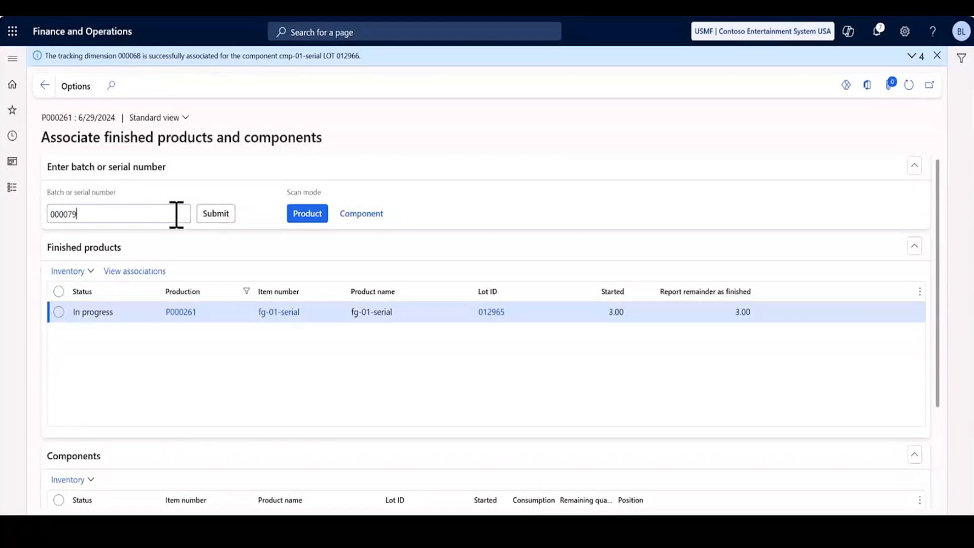
key("Tab")
key("Return")
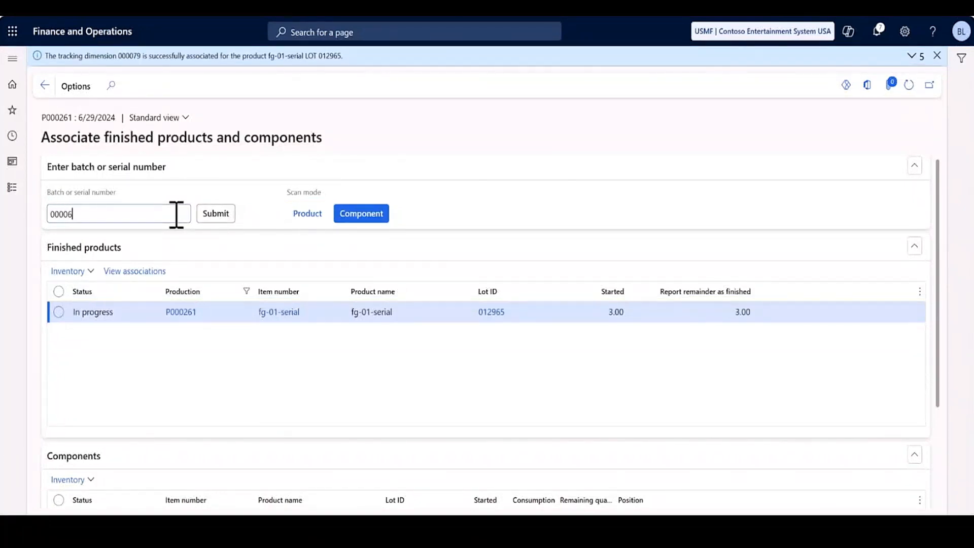
key("Tab")
key("Return")
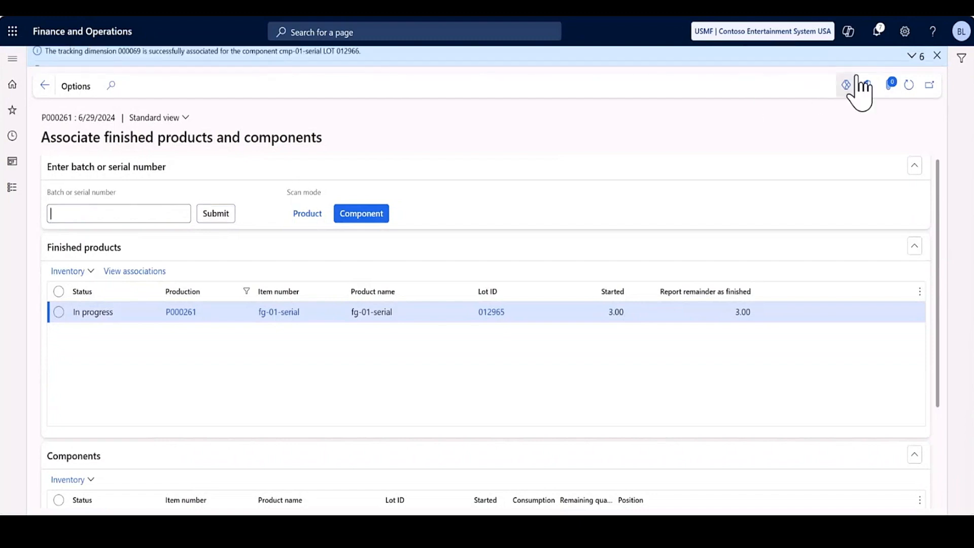
left_click(911, 56)
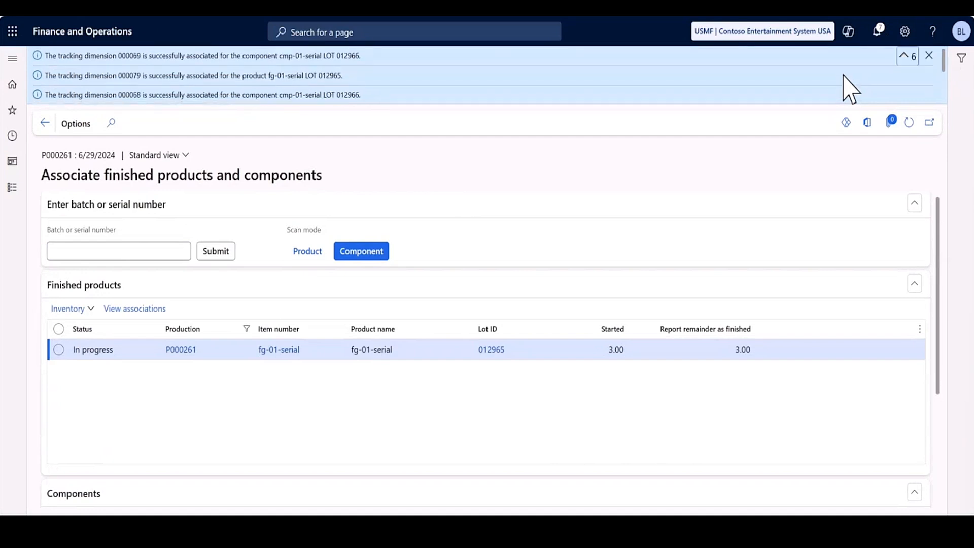
left_click(929, 55)
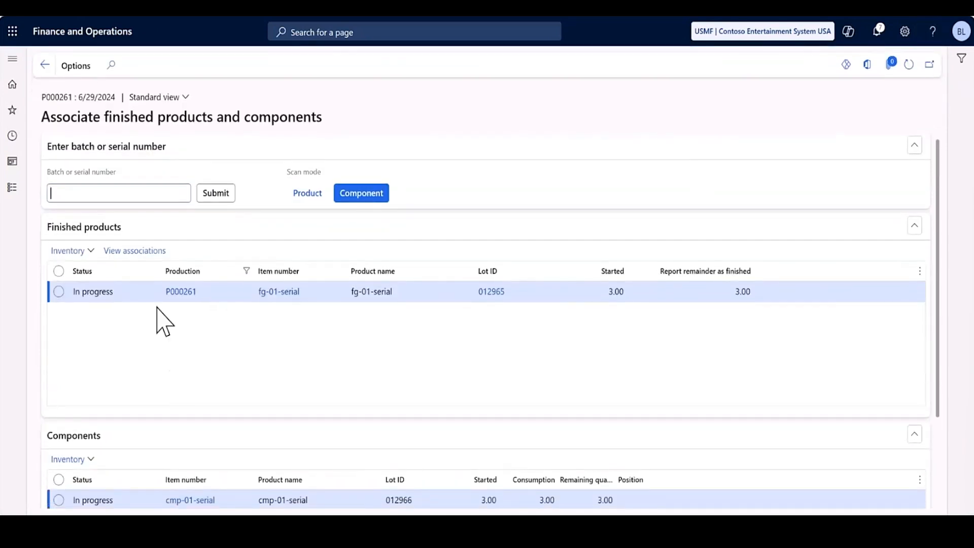
Review the component serial associated with each finished product serial, and return to the route card journal.
left_click(139, 251)
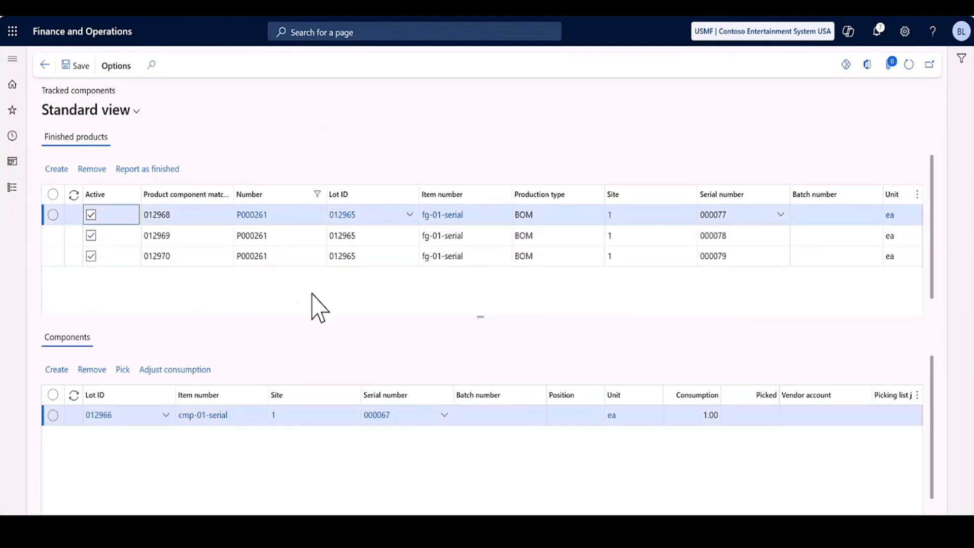
left_click(291, 235)
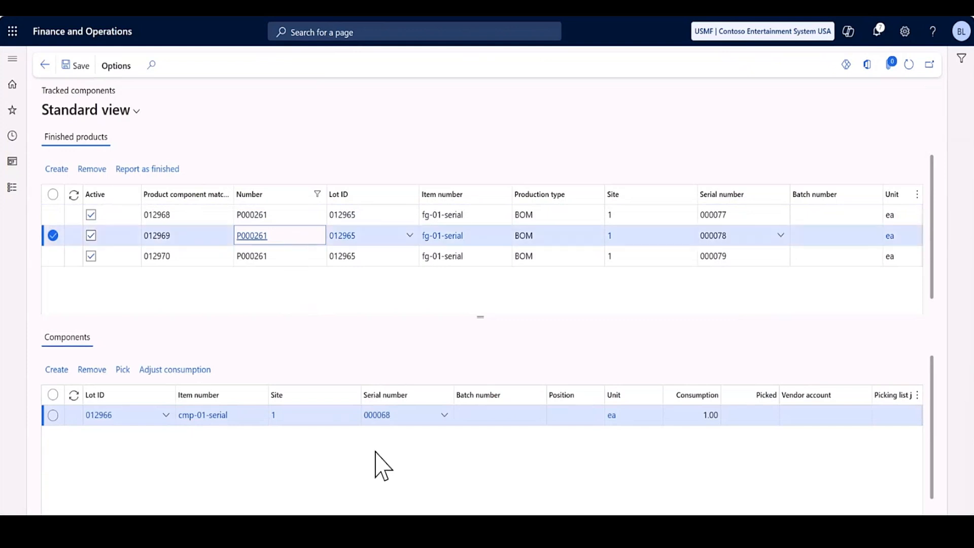
double_click(299, 254)
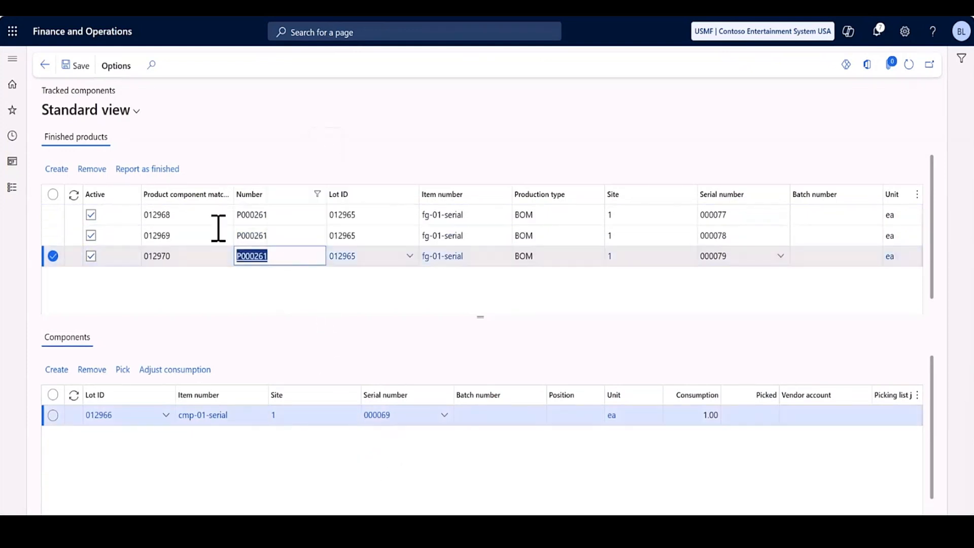
left_click(44, 65)
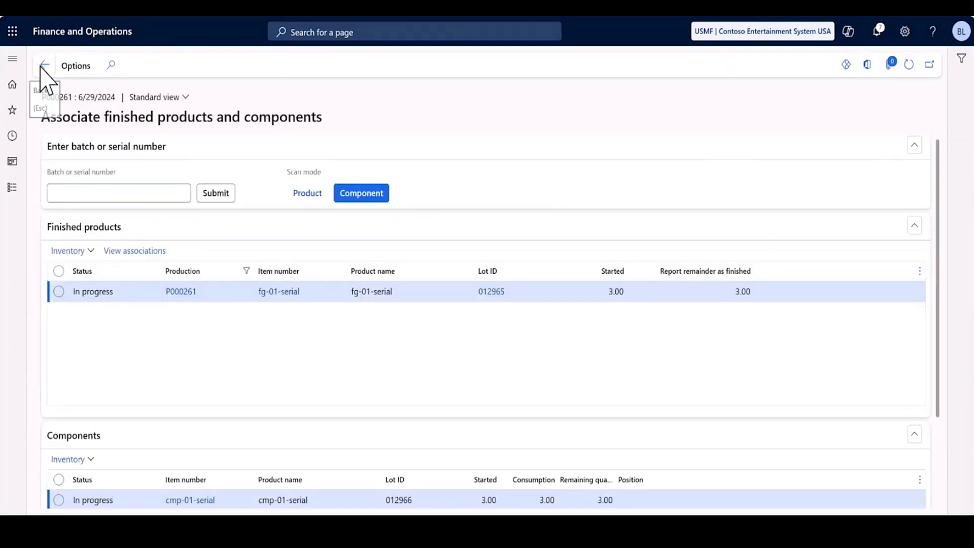
left_click(45, 65)
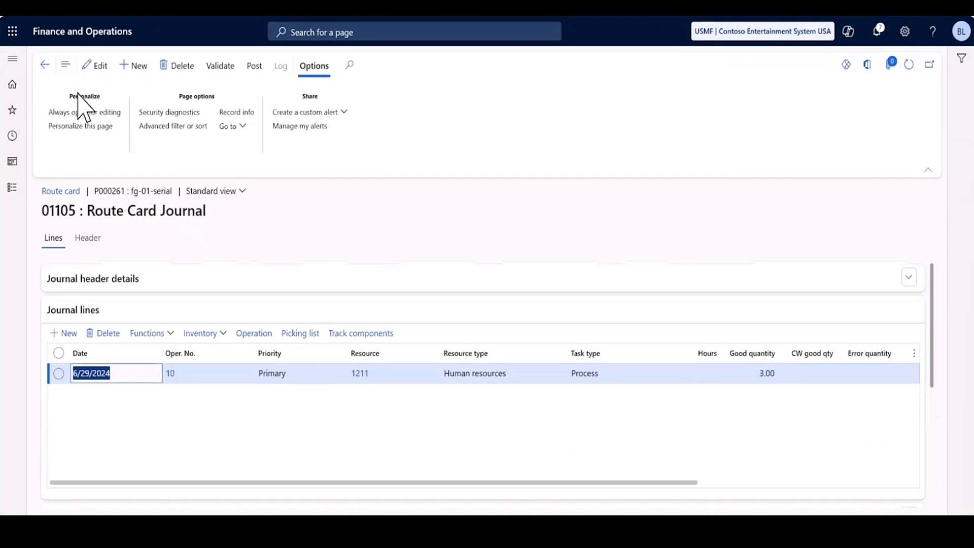
Mark operation completion and BOM consumption on the operation 10 journal line and post the route card journal.
left_click(100, 68)
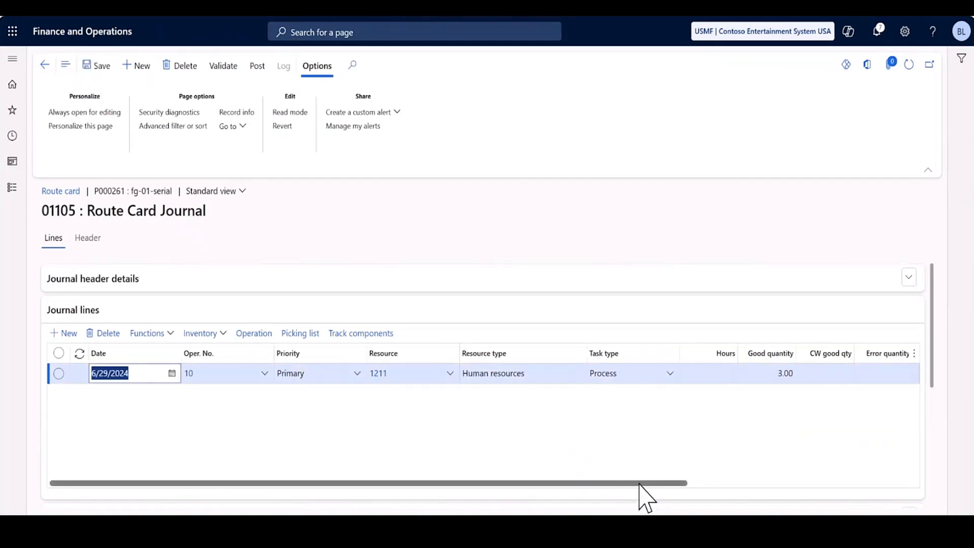
left_click_drag(641, 483, 865, 483)
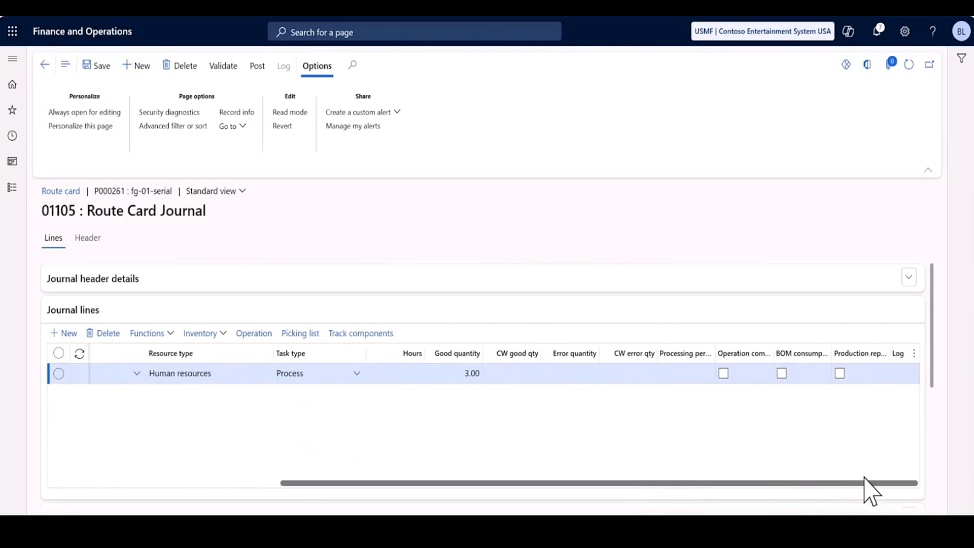
left_click(724, 374)
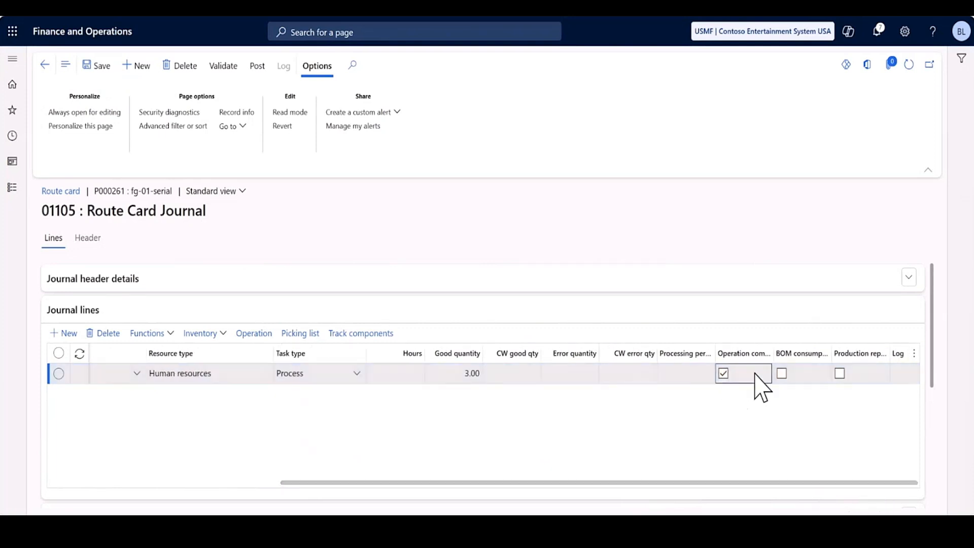
left_click(781, 374)
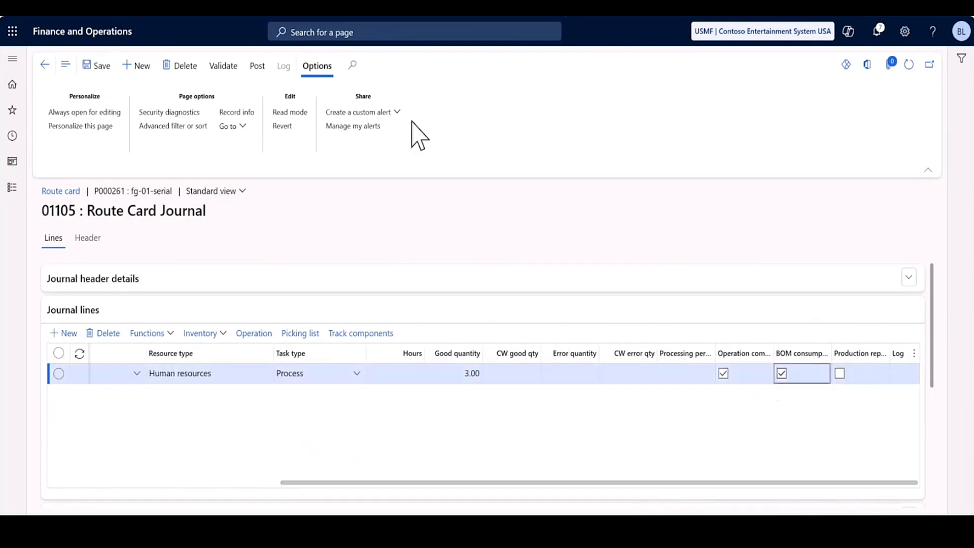
left_click(256, 66)
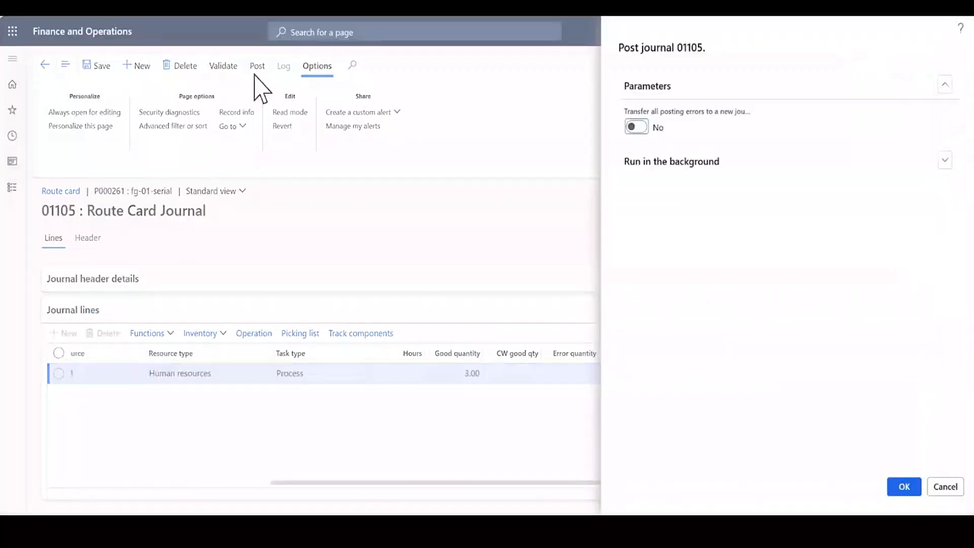
left_click(902, 490)
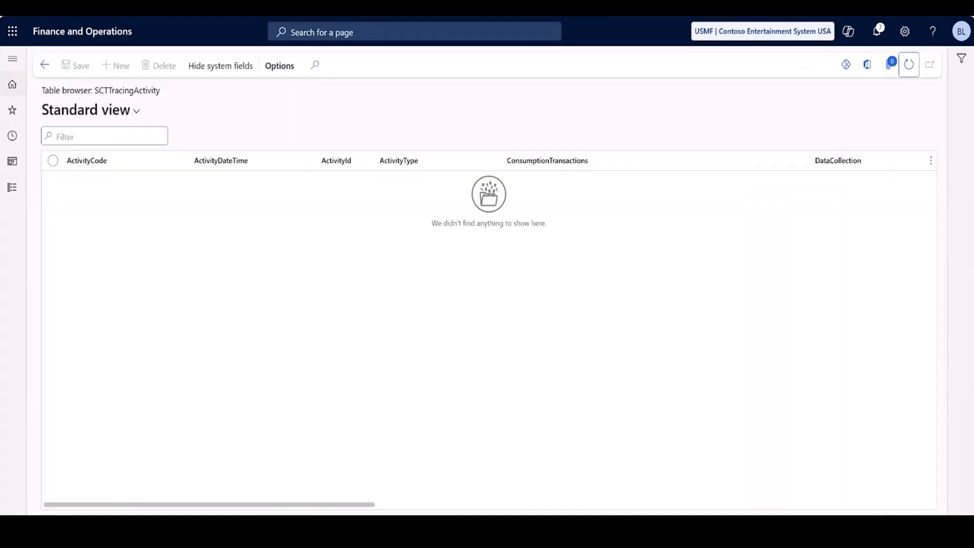
Refresh the SCTTracingActivity table browser to check for tracing activities, and return from the route card journal to the current operations.
left_click(909, 66)
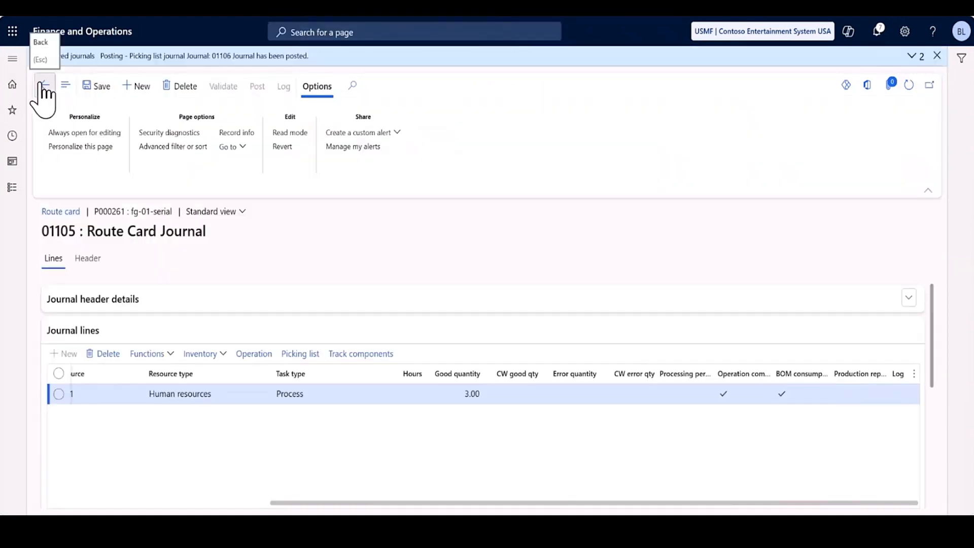
left_click(44, 86)
left_click(43, 85)
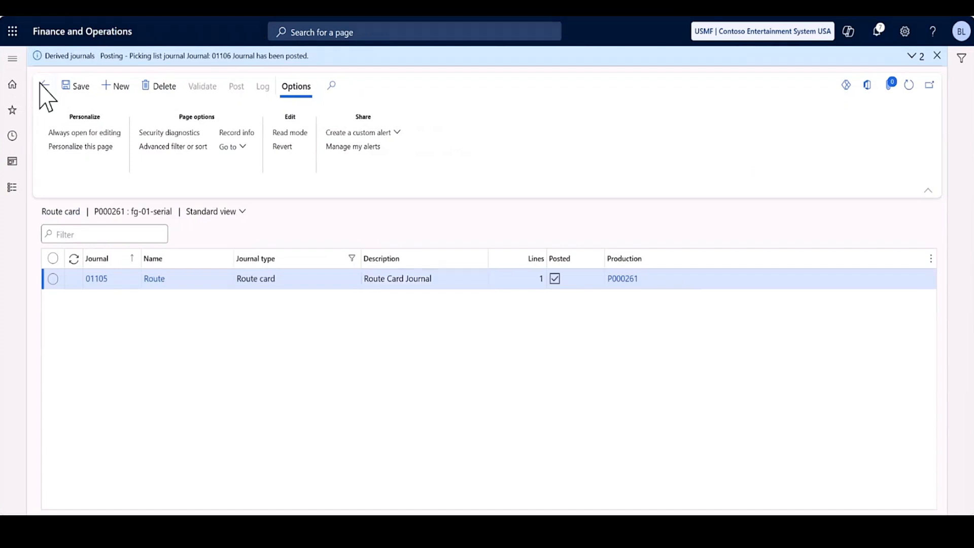
Start operation 20, Speaker assembly, of the production order with a quantity of 3.
left_click(54, 282)
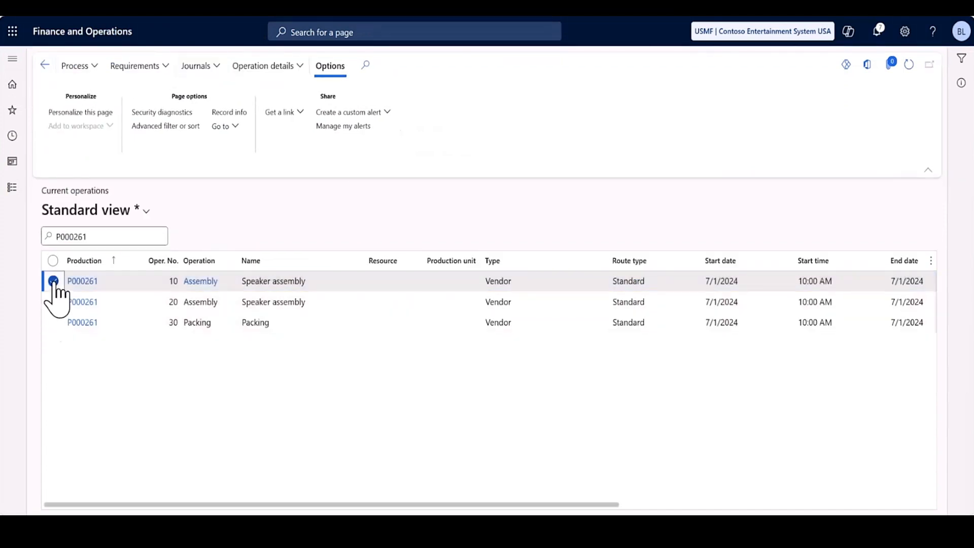
left_click(53, 302)
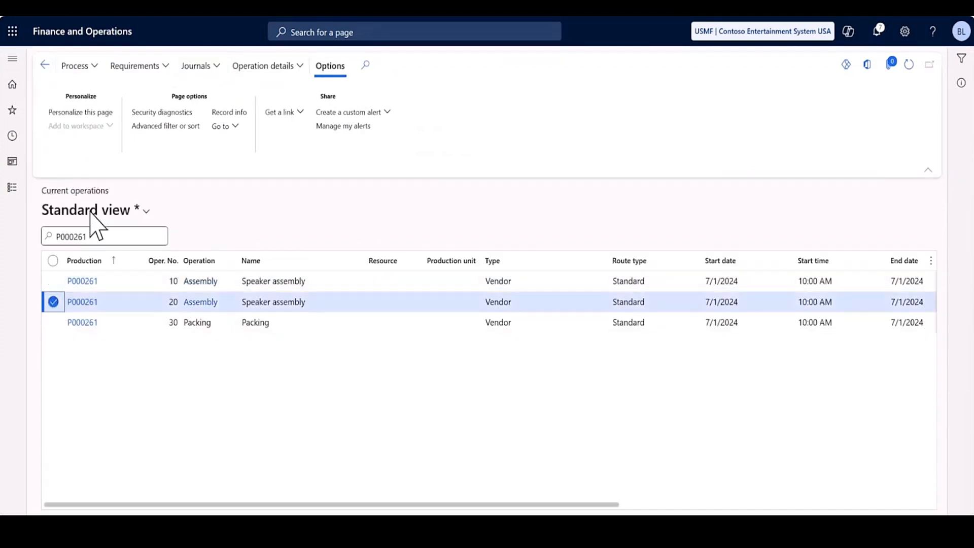
left_click(84, 70)
left_click(69, 87)
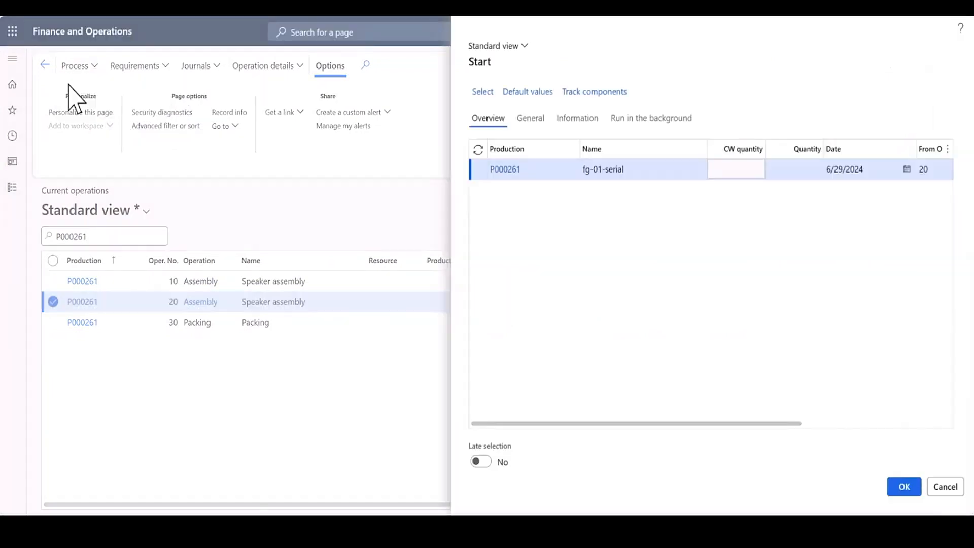
left_click(531, 119)
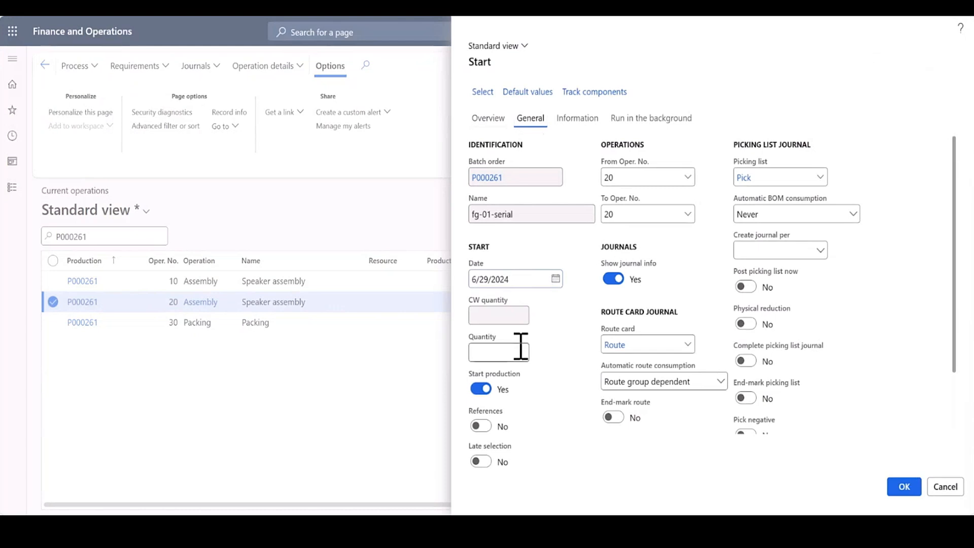
left_click(521, 350)
type("3")
left_click(900, 486)
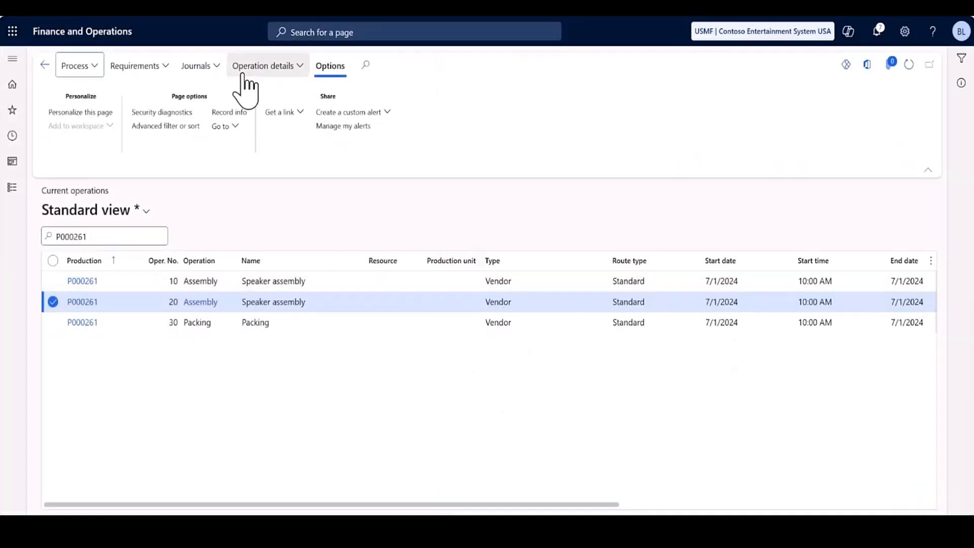
Open the unposted route card journal created for operation 20.
left_click(217, 66)
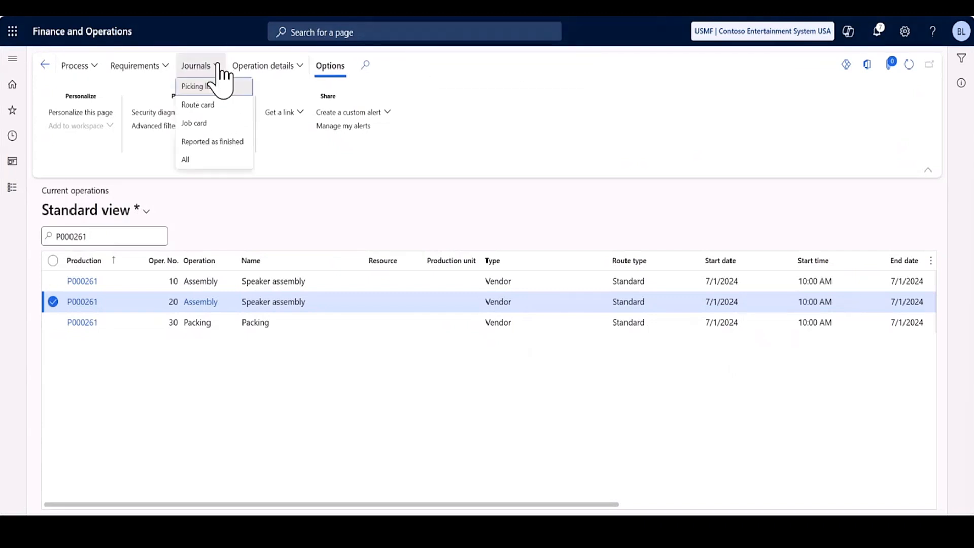
left_click(217, 105)
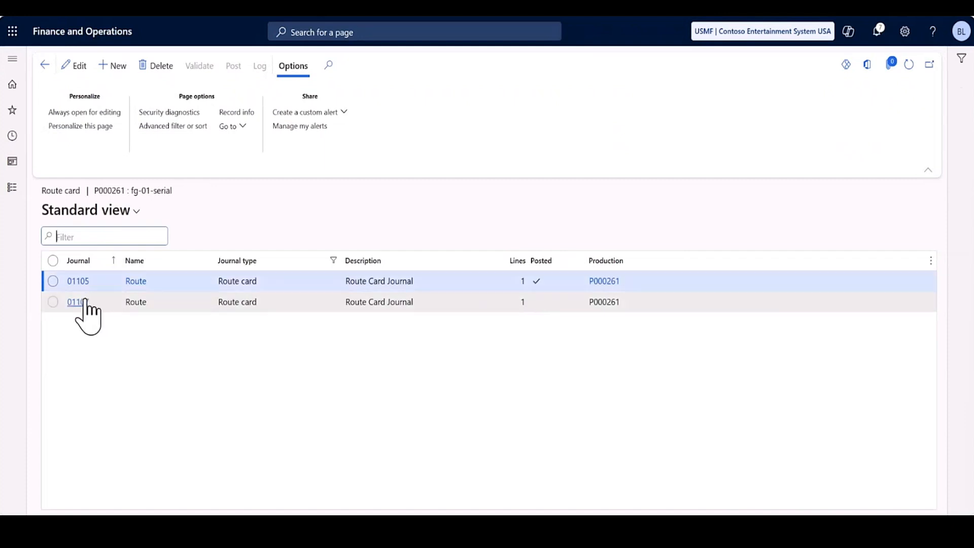
left_click(81, 302)
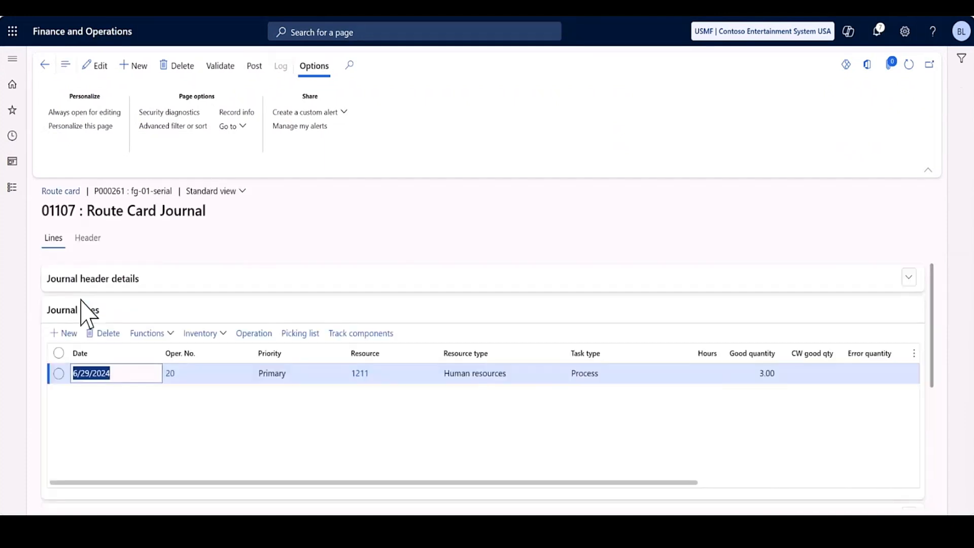
Open component tracking for the operation 20 journal line and look up the sfg-02-batch and fg-01-serial numbers in the text notes.
left_click(345, 334)
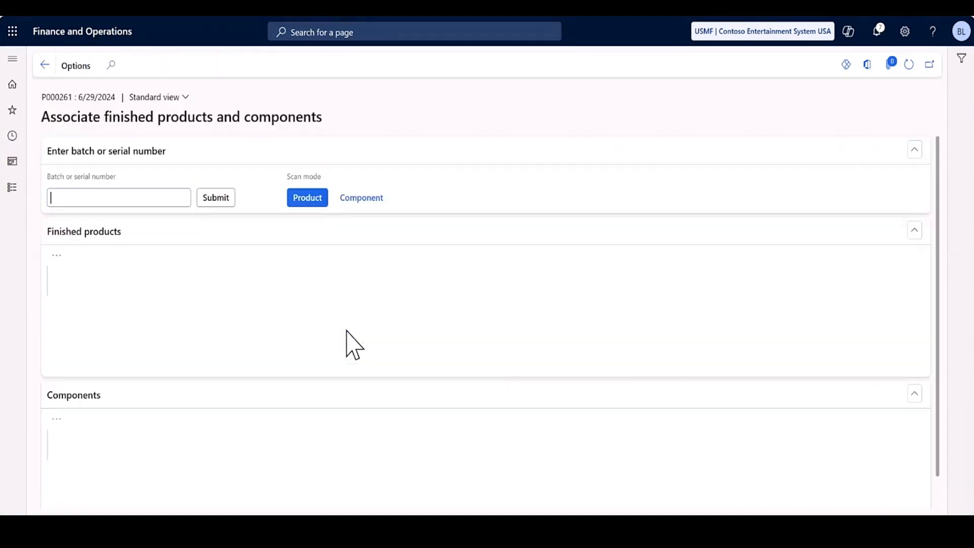
scroll(387, 339, "down", 3)
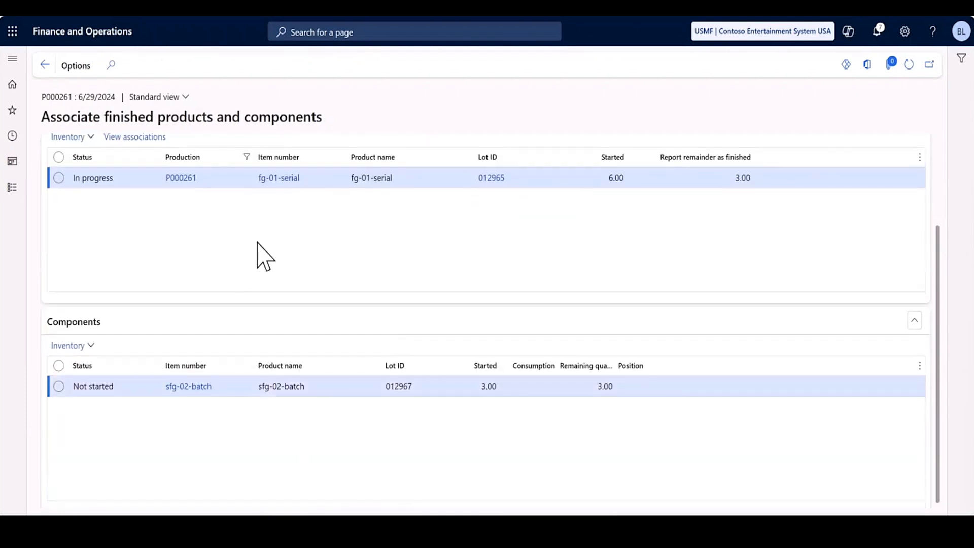
scroll(258, 254, "up", 3)
key("alt+Tab")
key("alt+Tab")
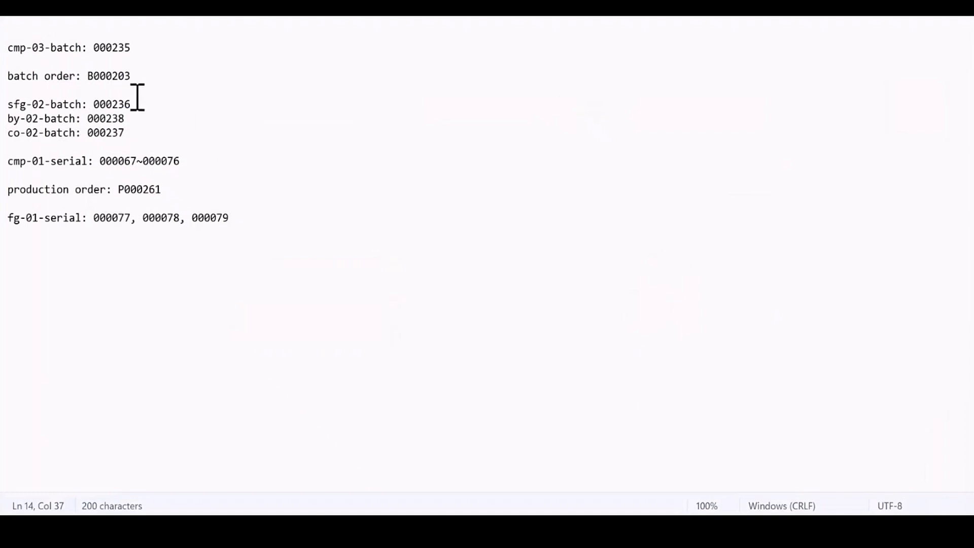
key("alt+Tab")
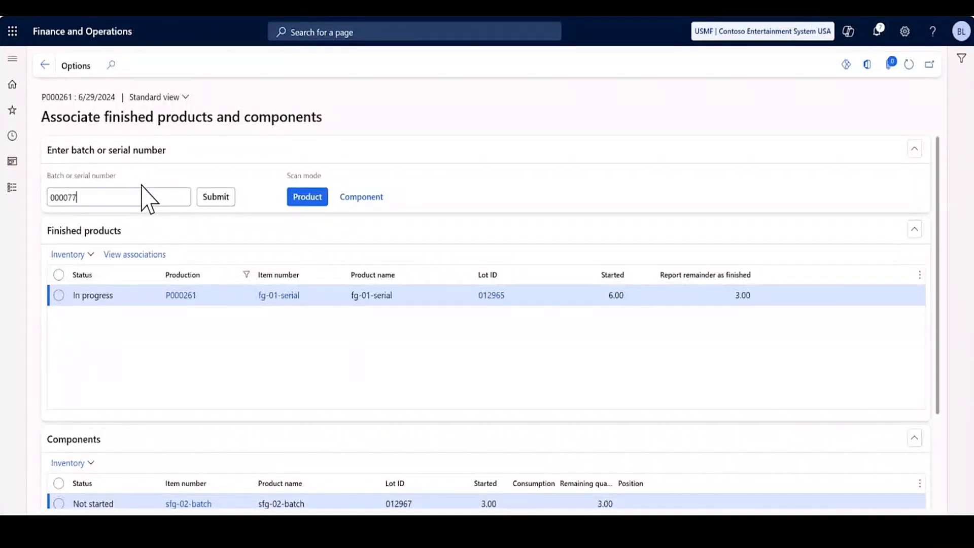
Associate finished product serial 000077 with component batch 000236.
key("Return")
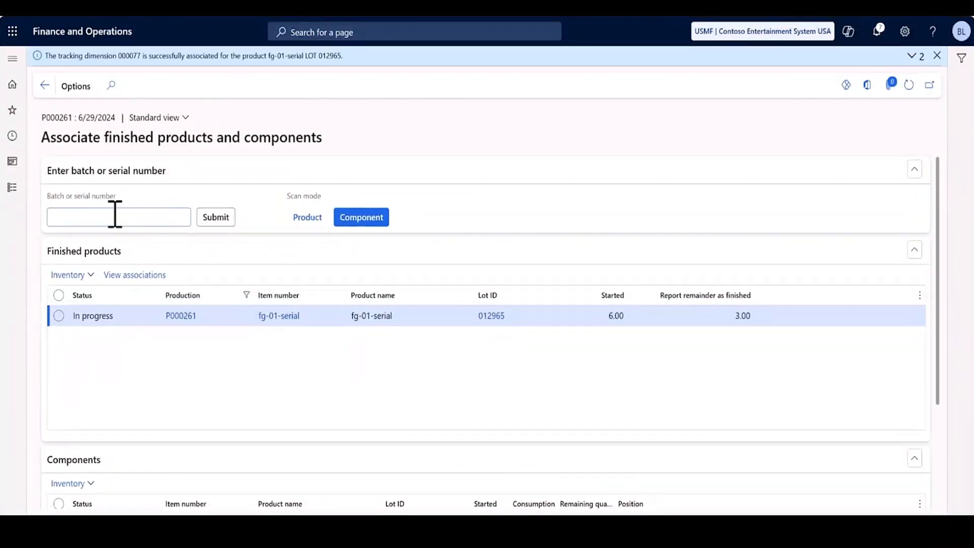
type("000236")
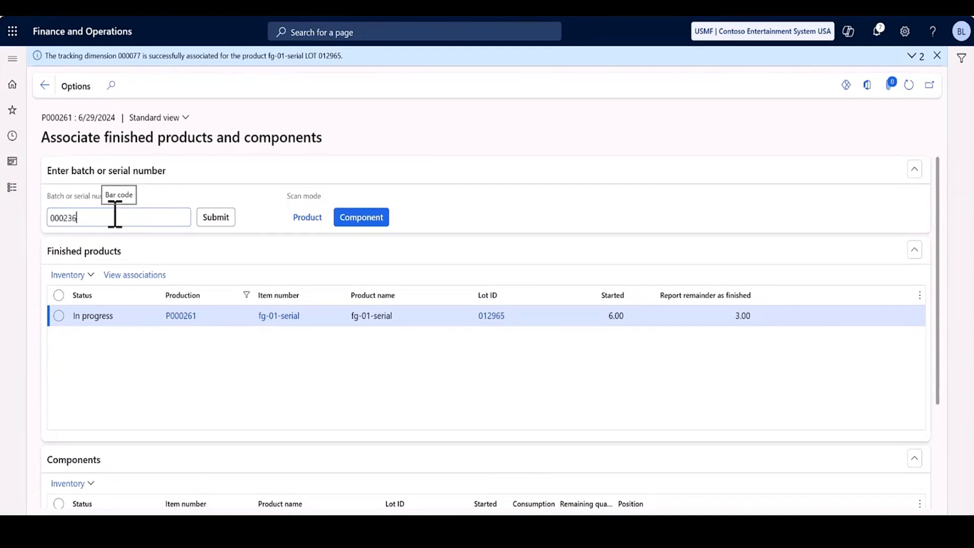
key("Tab")
key("Return")
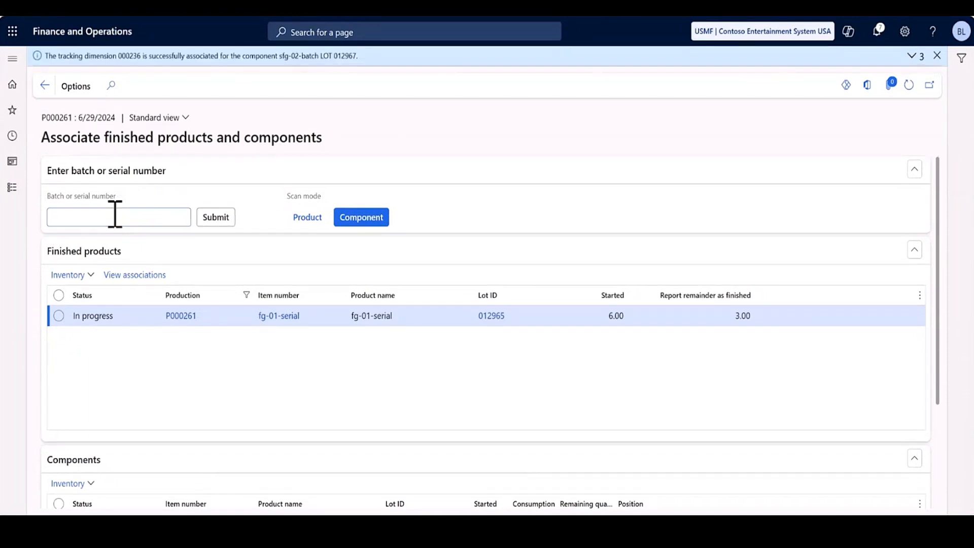
Associate finished product serial 000078 with component batch 000236.
left_click(308, 221)
left_click(151, 223)
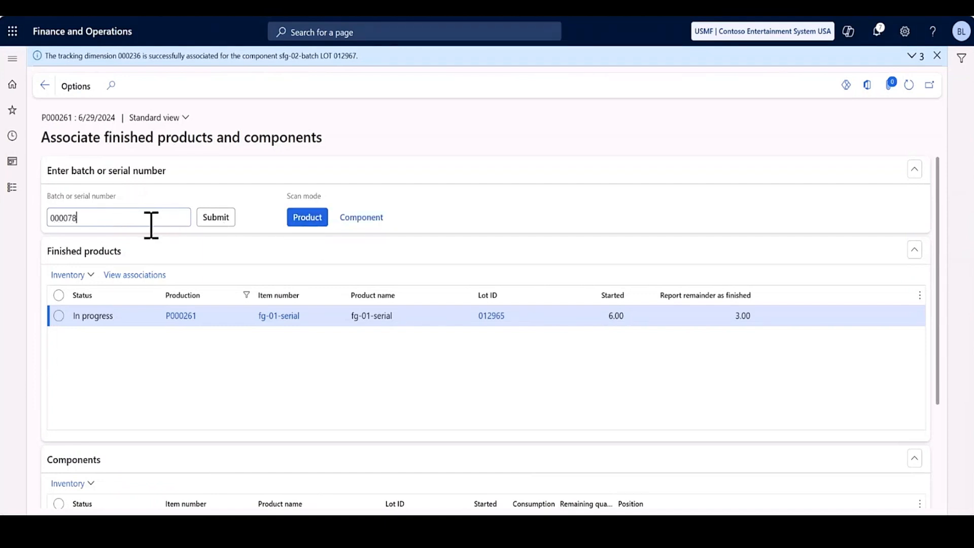
key("Tab")
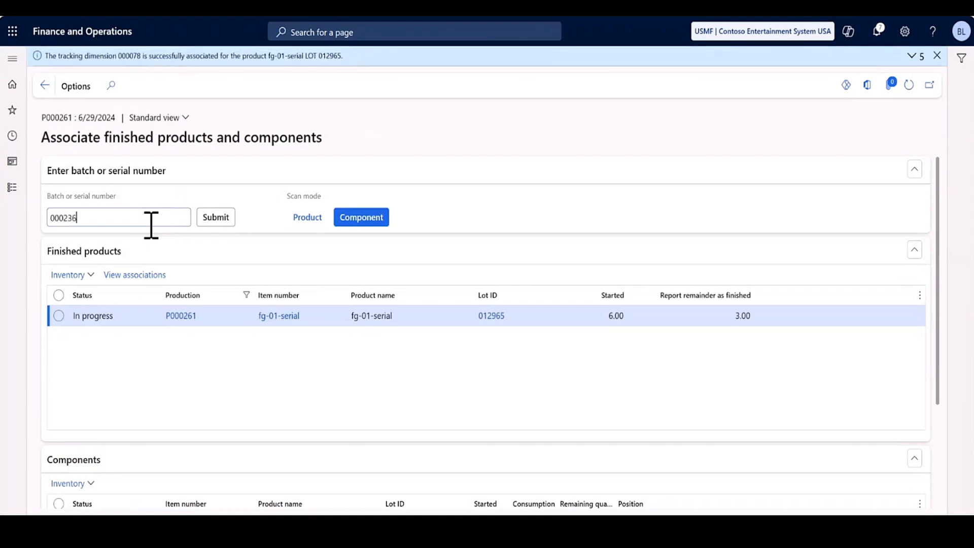
key("Tab")
key("Return")
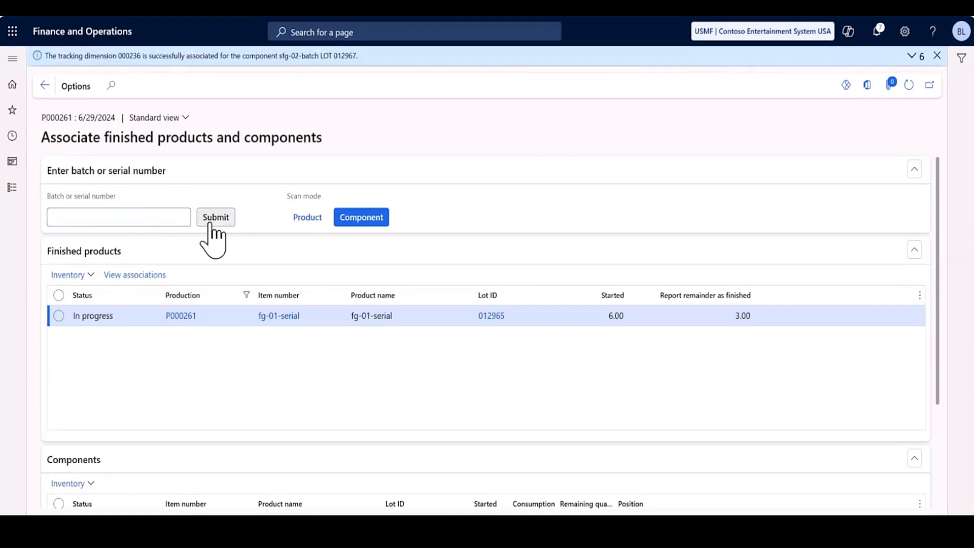
Associate finished product serial 000079 with component batch 000236.
left_click(321, 220)
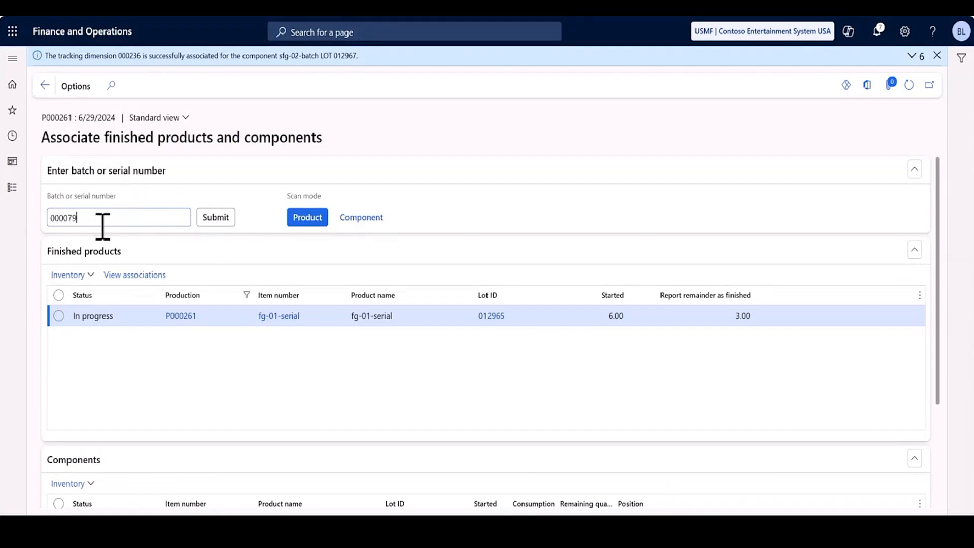
key("Tab")
key("Return")
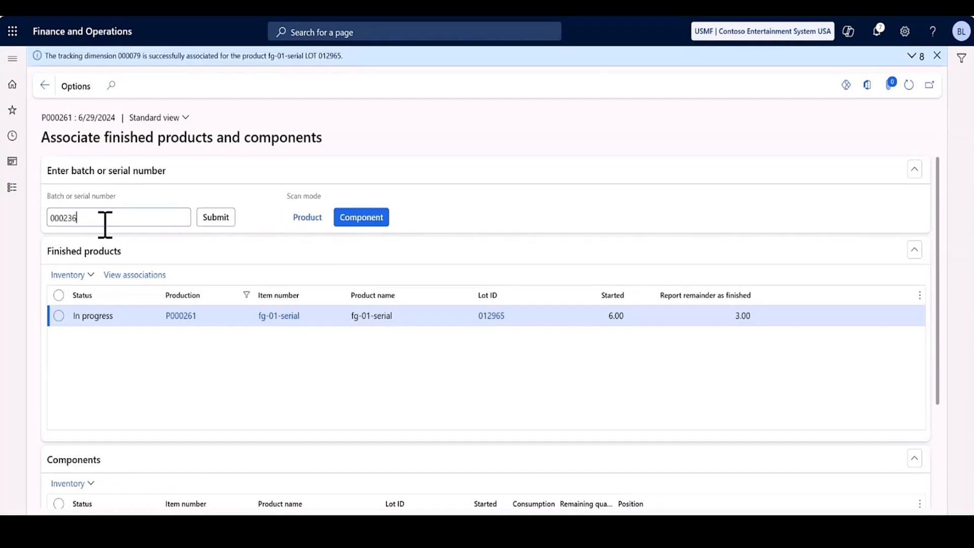
key("Tab")
key("Return")
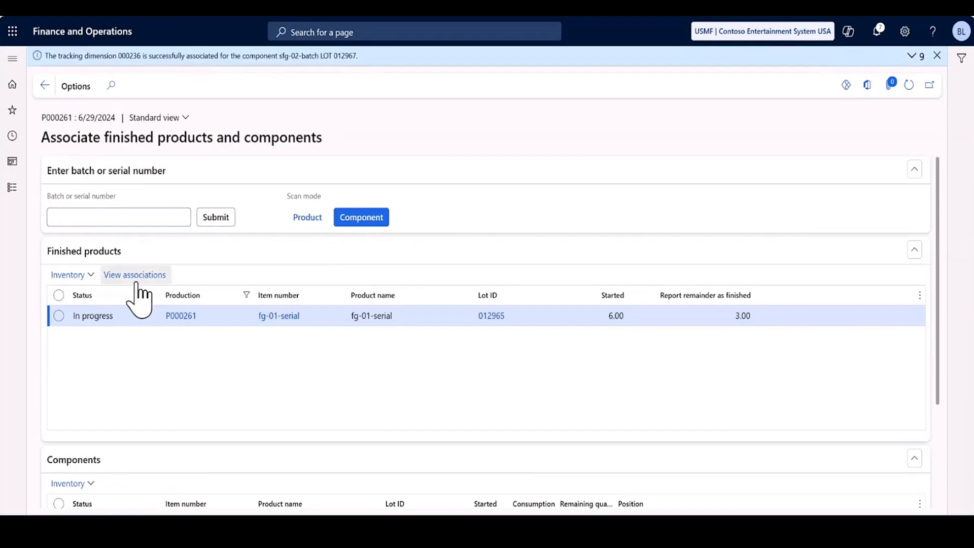
Review the tracked components of all three finished serials, and return to the route card journal.
left_click(135, 278)
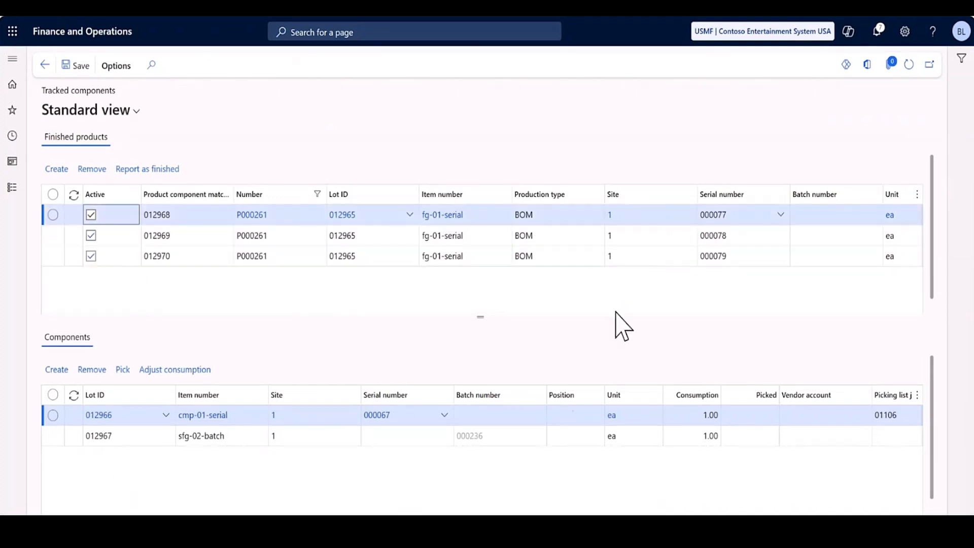
left_click(309, 234)
left_click(307, 256)
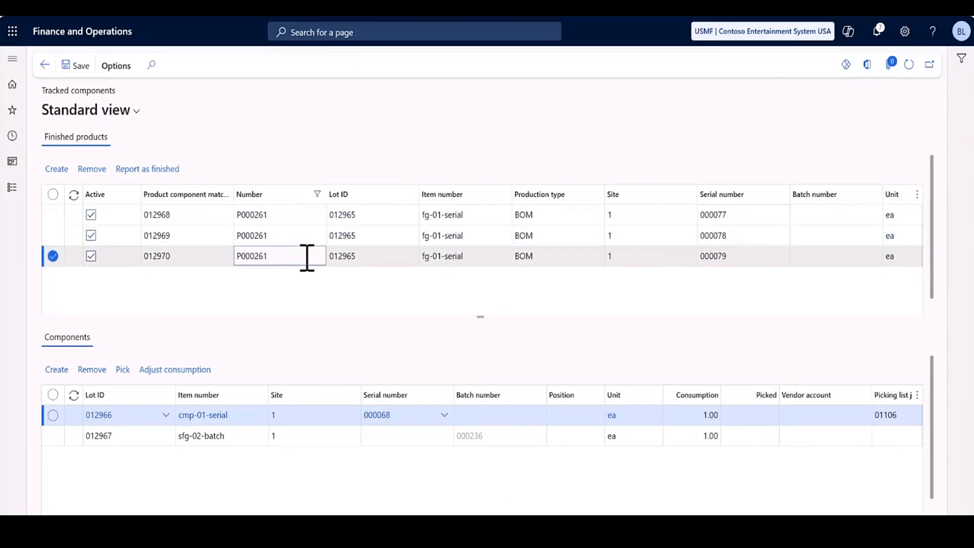
left_click(45, 65)
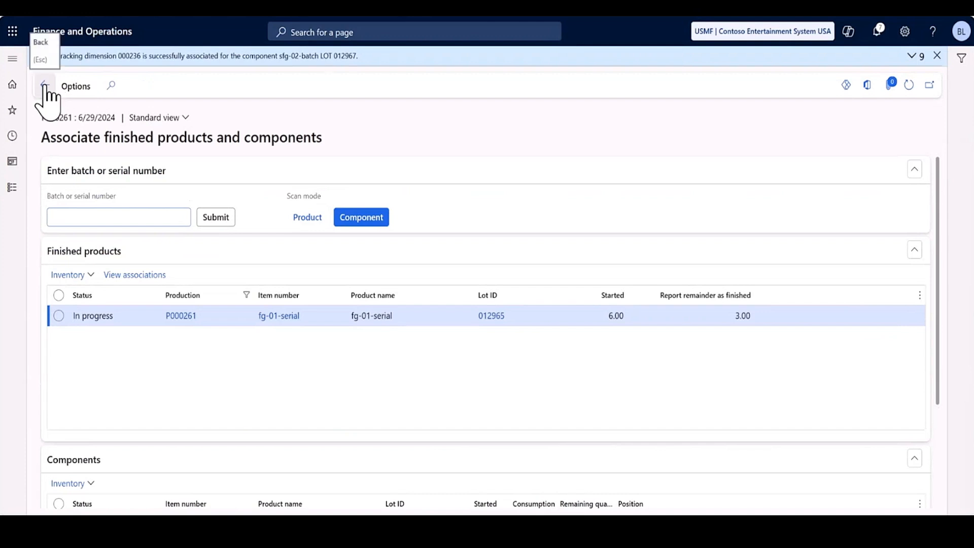
left_click(44, 85)
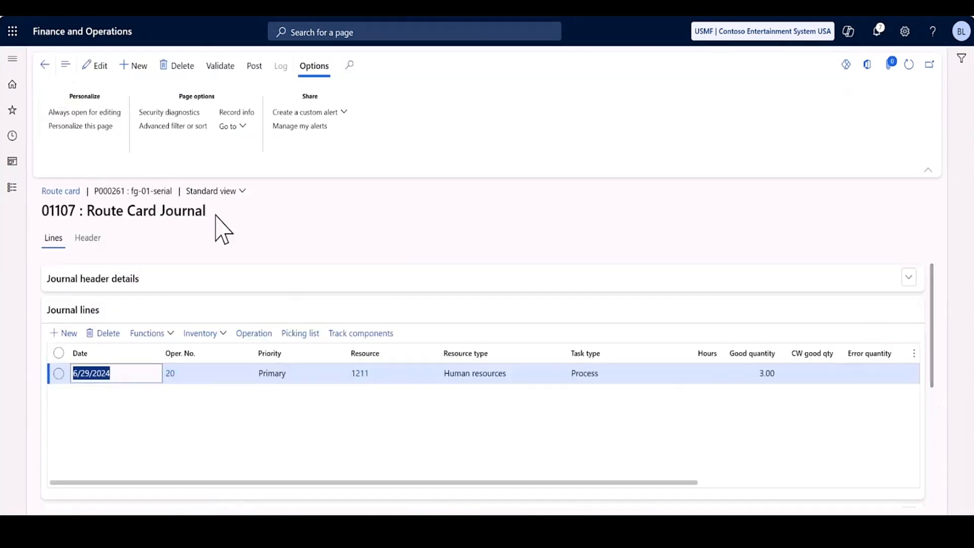
Mark operation completion and BOM consumption on the operation 20 journal line, and post the route card journal.
left_click(97, 66)
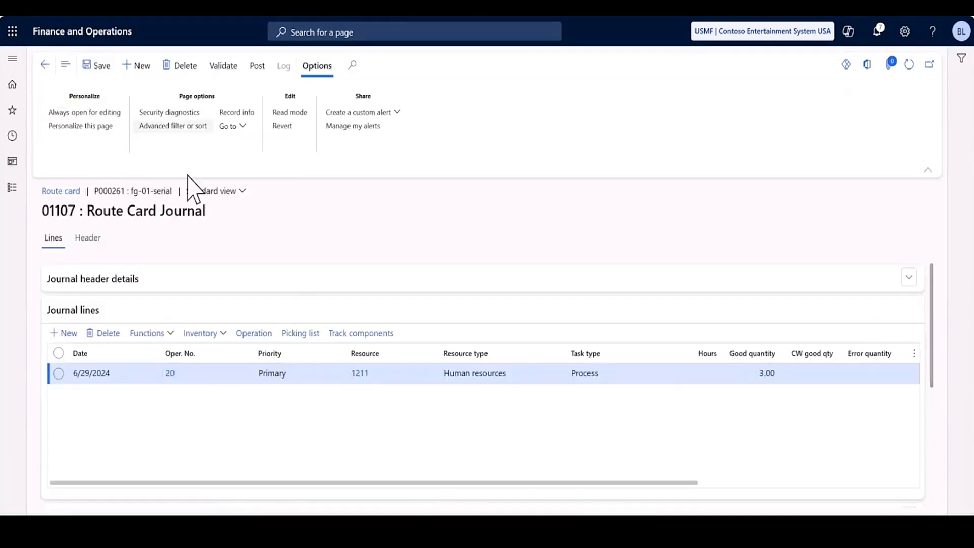
left_click_drag(592, 483, 916, 487)
left_click(724, 374)
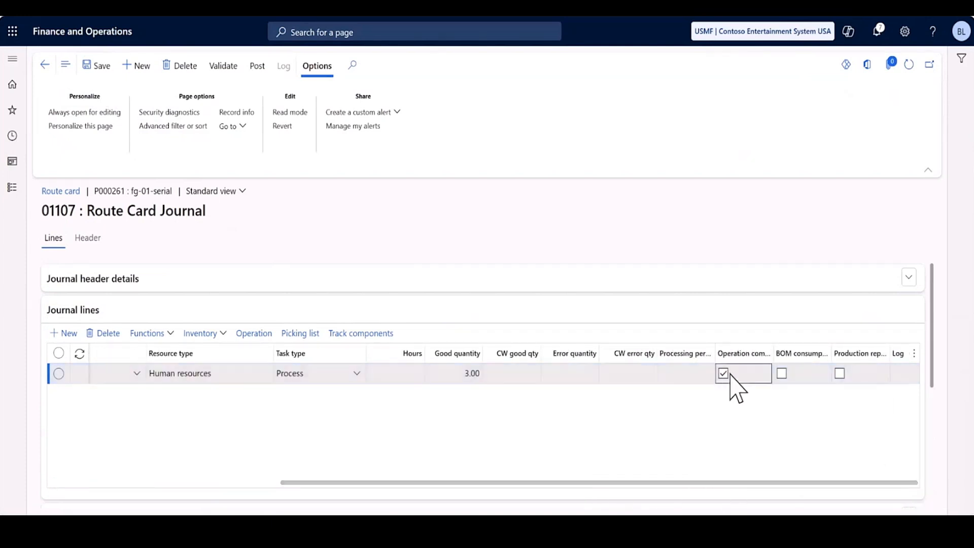
left_click(781, 374)
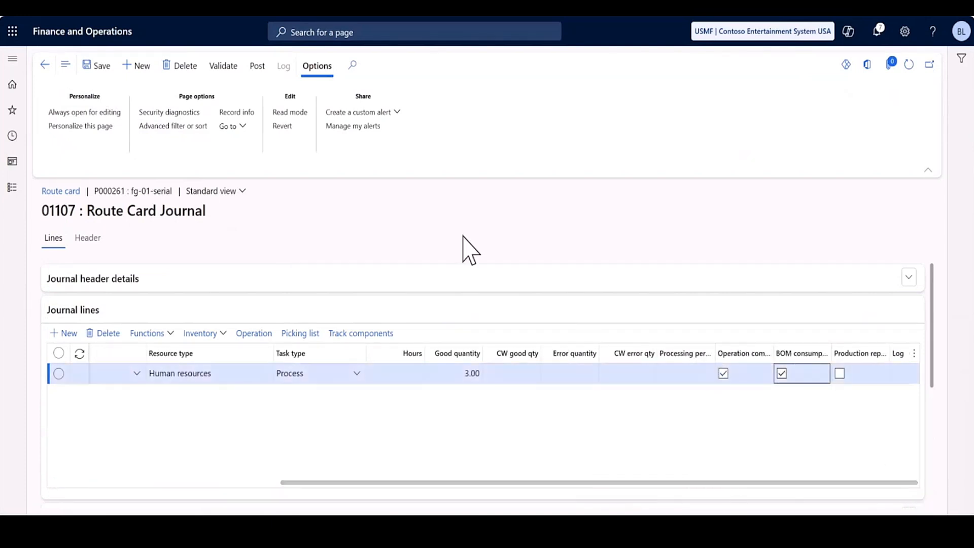
left_click(257, 66)
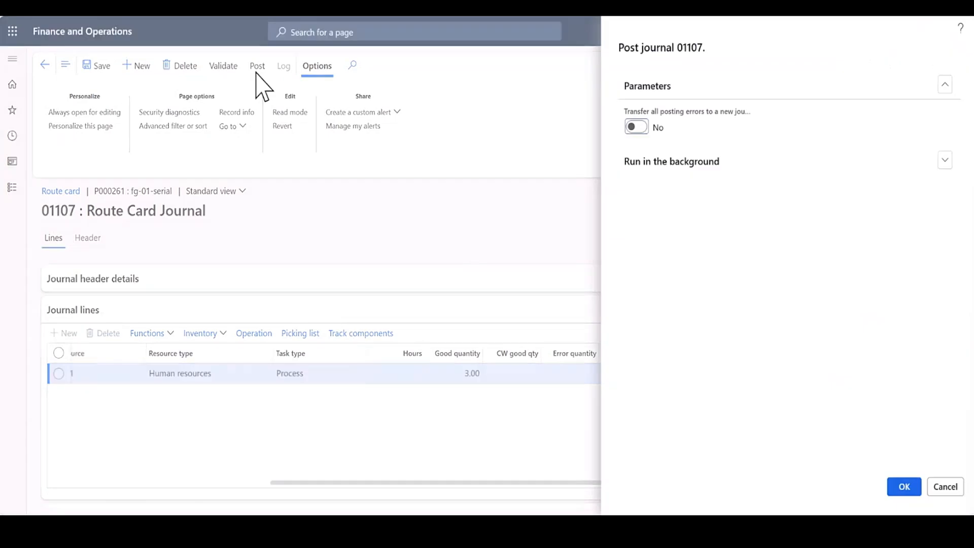
left_click(895, 485)
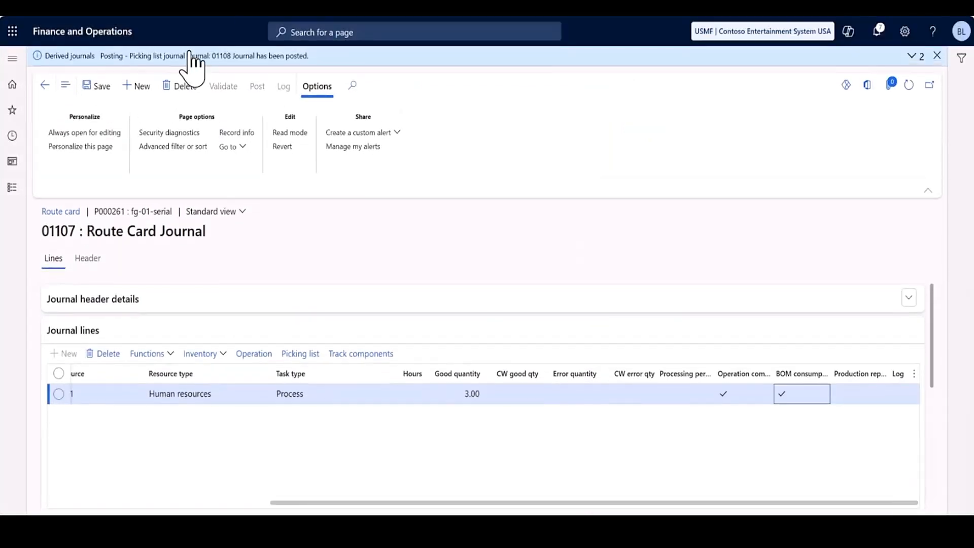
Return to the current operations and start operation 30, Packing, keeping the proposed start parameters.
left_click(44, 85)
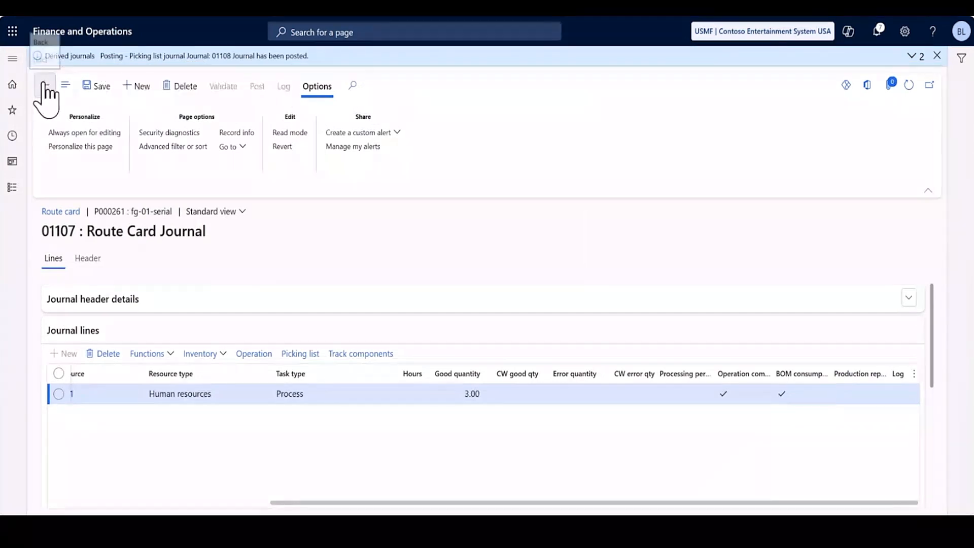
left_click(44, 84)
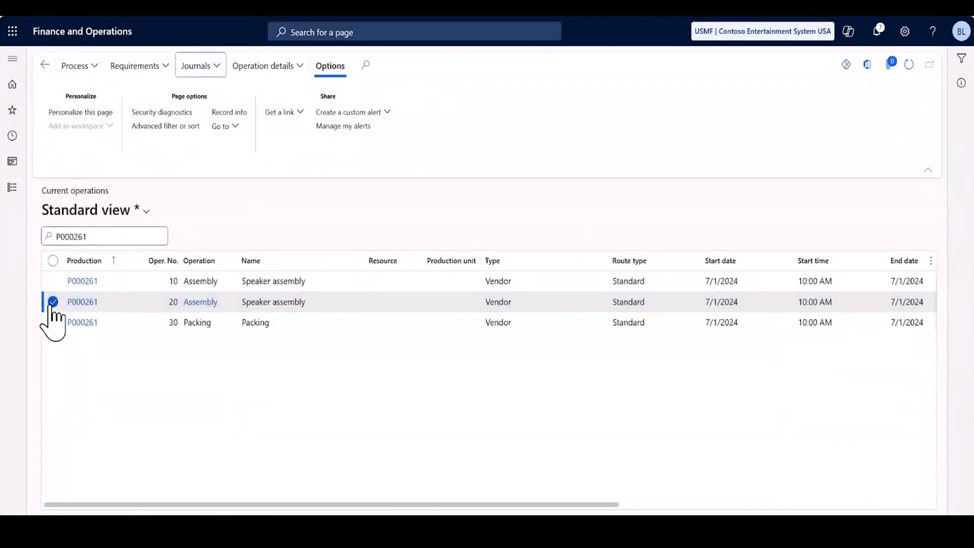
left_click(53, 302)
left_click(53, 322)
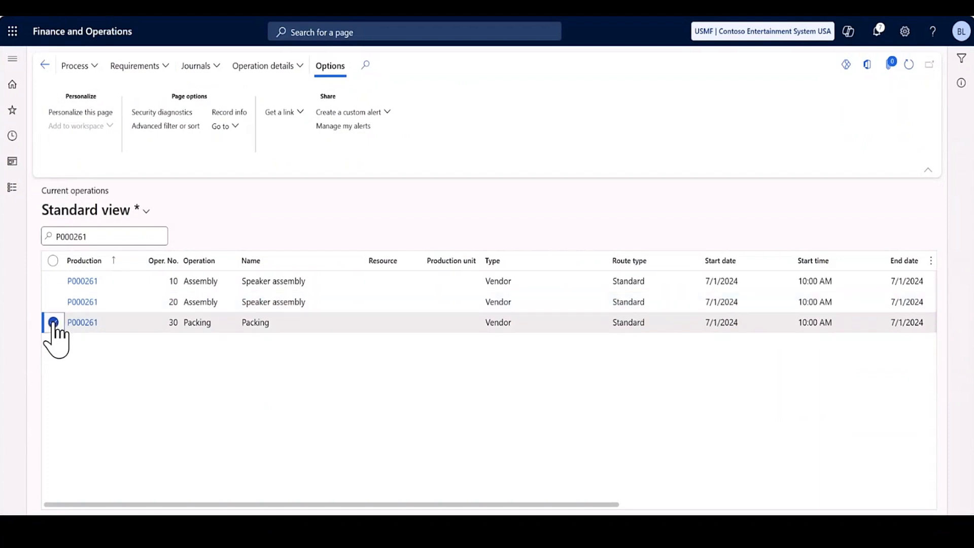
left_click(98, 67)
left_click(89, 87)
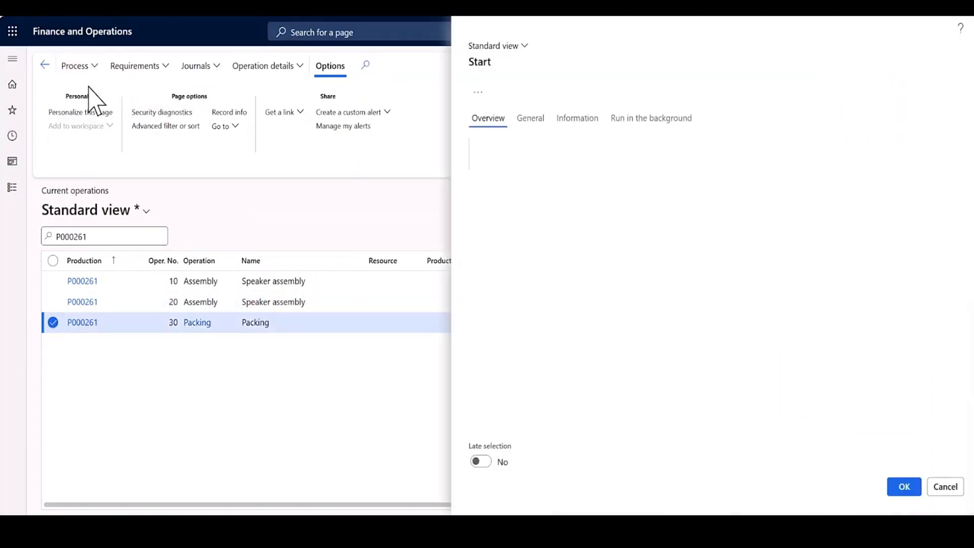
left_click(531, 121)
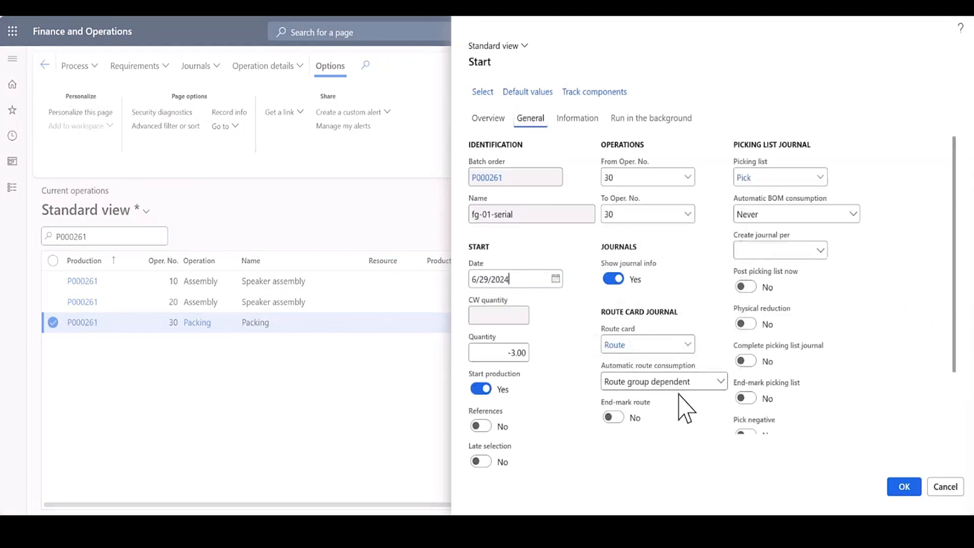
left_click(901, 488)
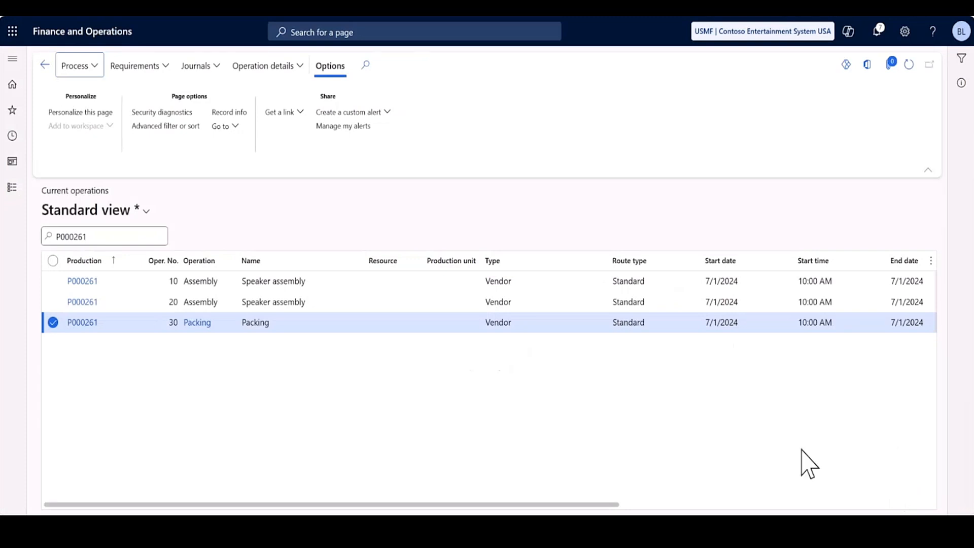
Open the unposted route card journal 01109 created for operation 30.
left_click(216, 67)
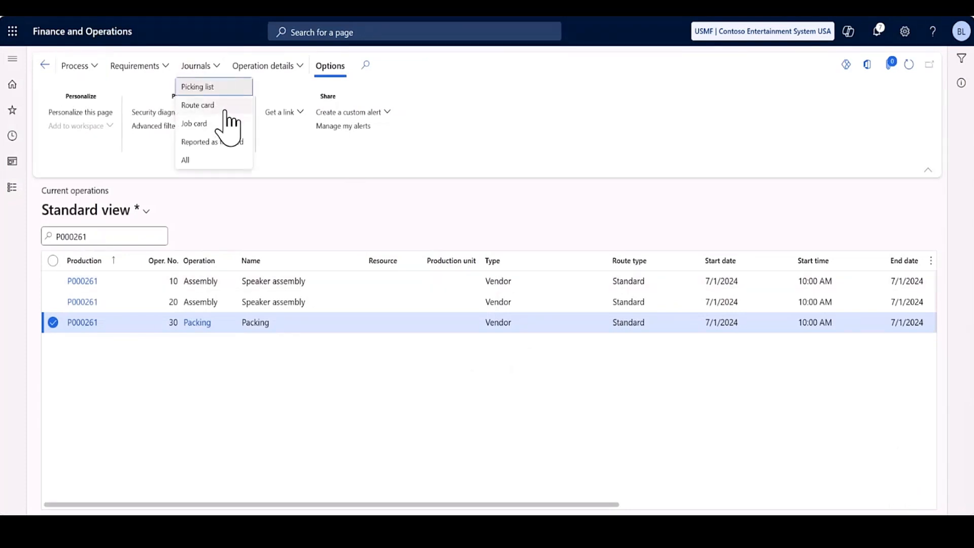
left_click(226, 106)
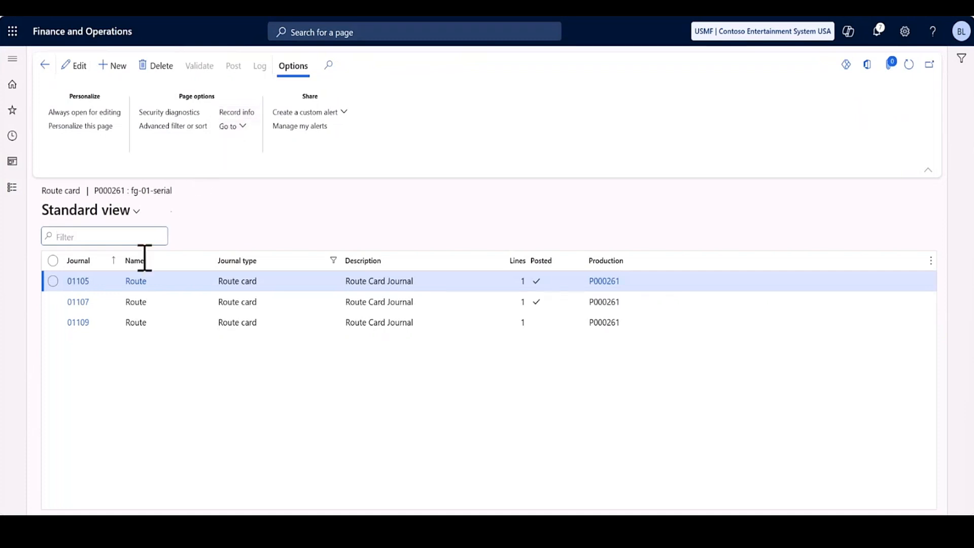
left_click(79, 323)
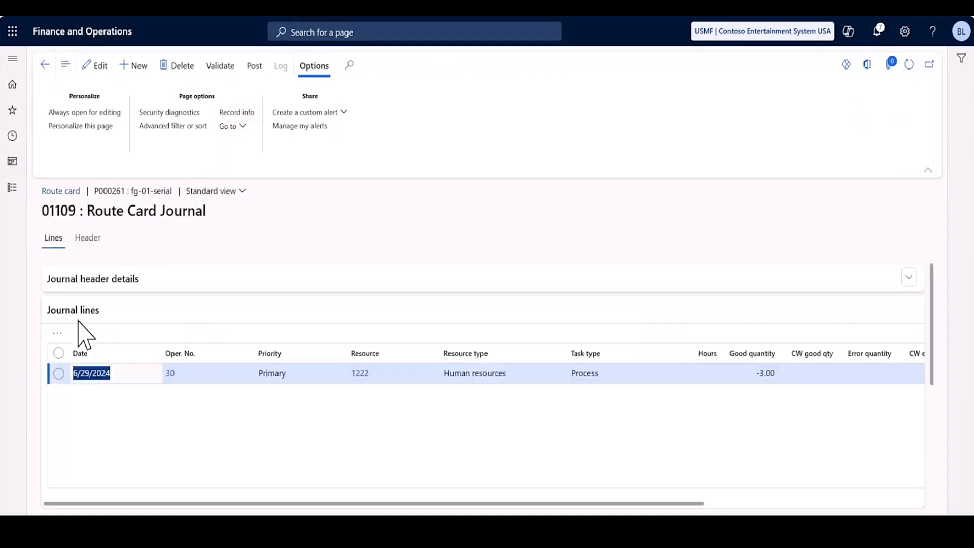
Mark operation completion, BOM consumption and production reporting on the operation 30 journal line.
left_click(96, 65)
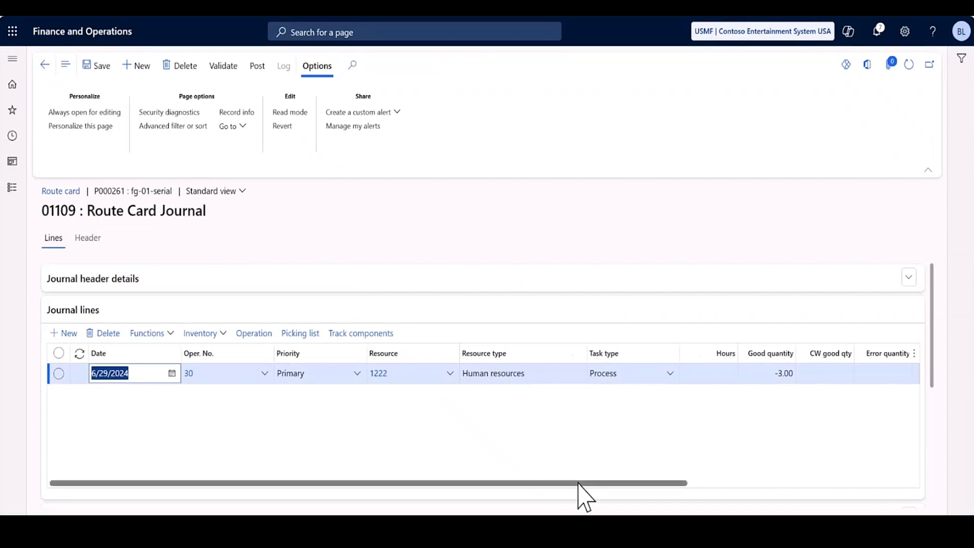
left_click_drag(581, 483, 842, 485)
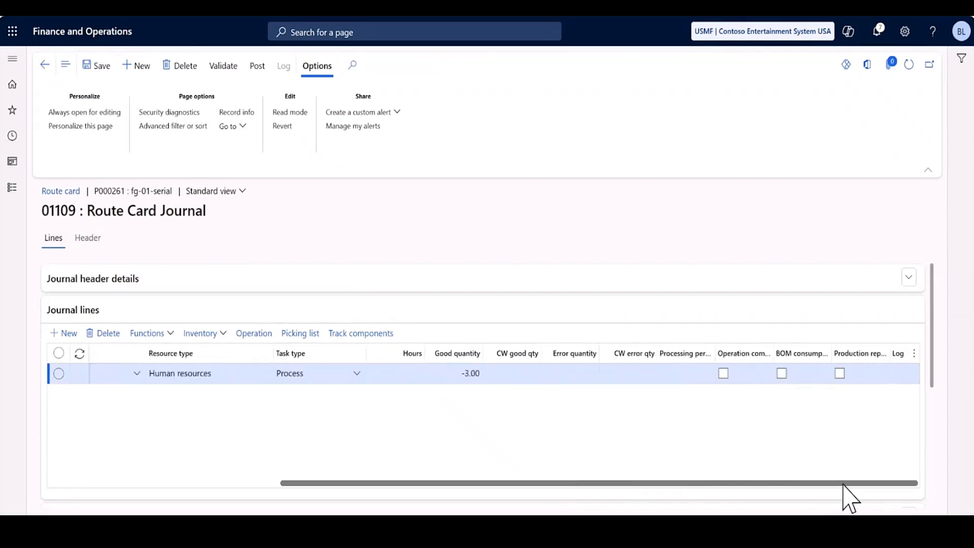
left_click(724, 374)
left_click(781, 373)
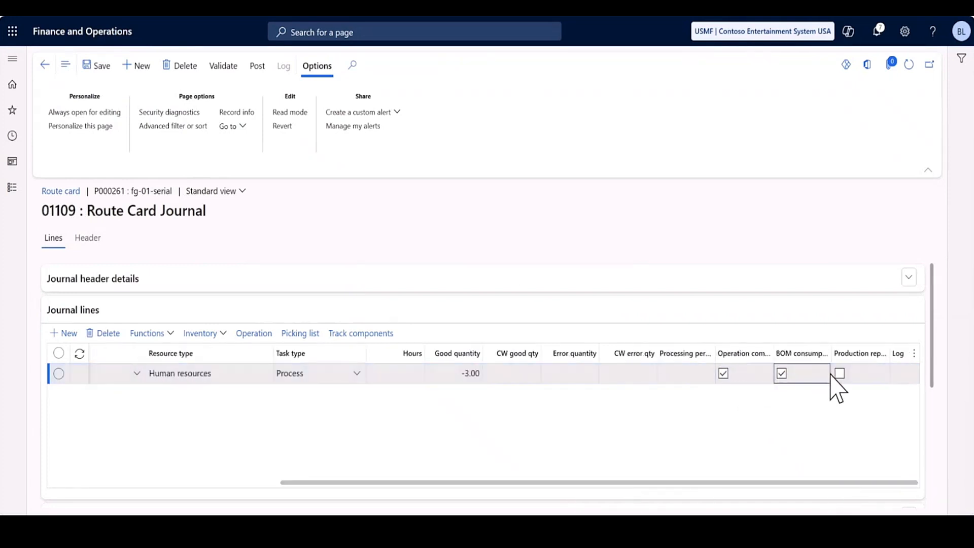
left_click(838, 375)
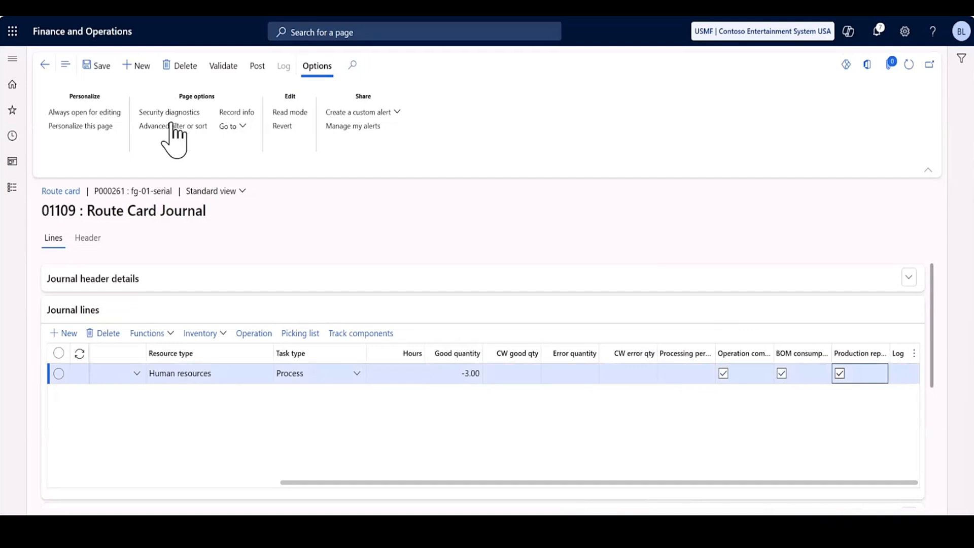
Post route card journal 01109, leaving the transfer of posting errors to a new journal off.
left_click(261, 67)
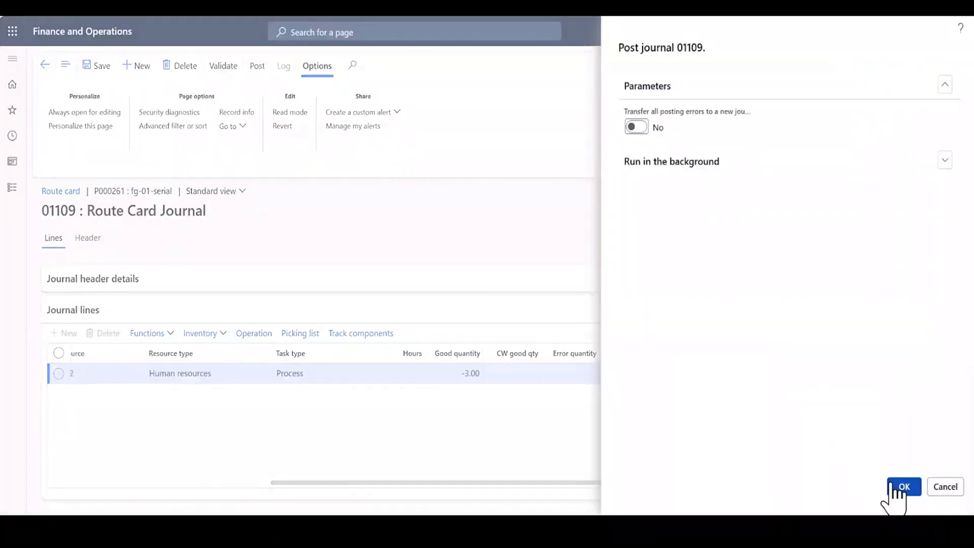
left_click(903, 490)
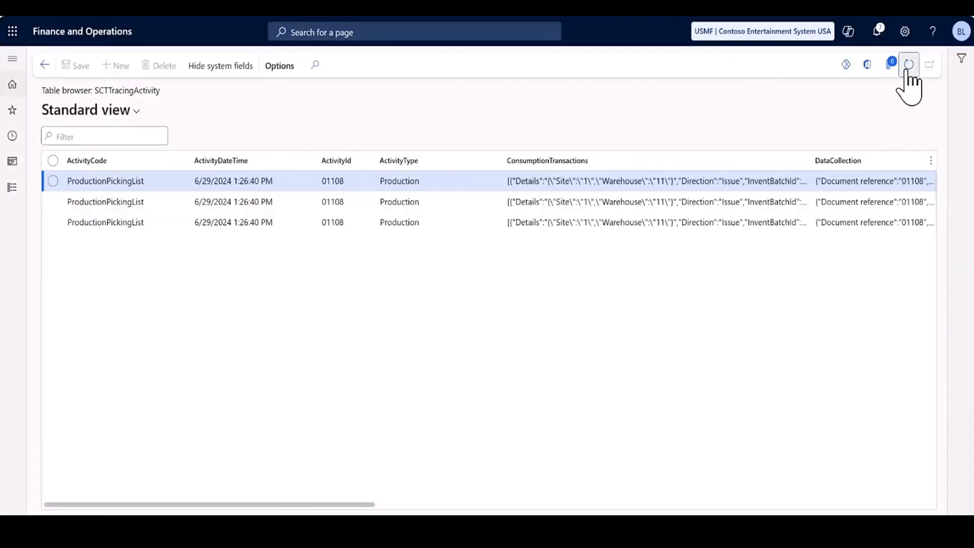
Refresh the SCTTracingActivity table browser and the Tracing Partitioned Event table in Power Apps to follow the processing of the production events.
left_click(908, 67)
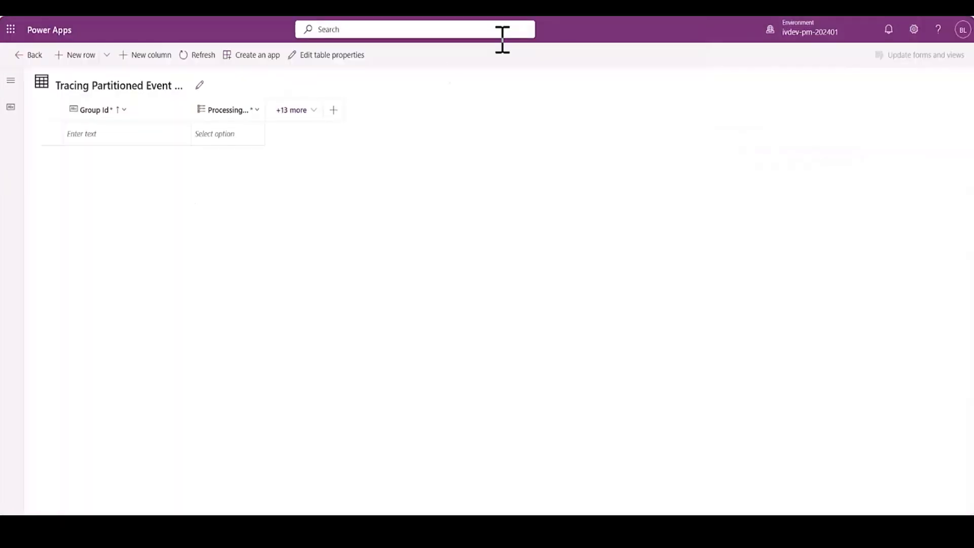
left_click(204, 59)
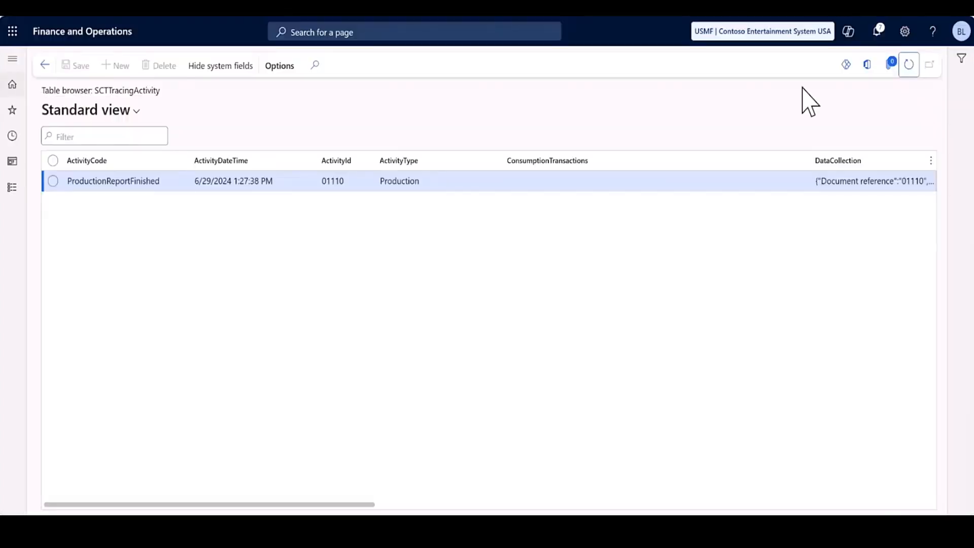
left_click(911, 68)
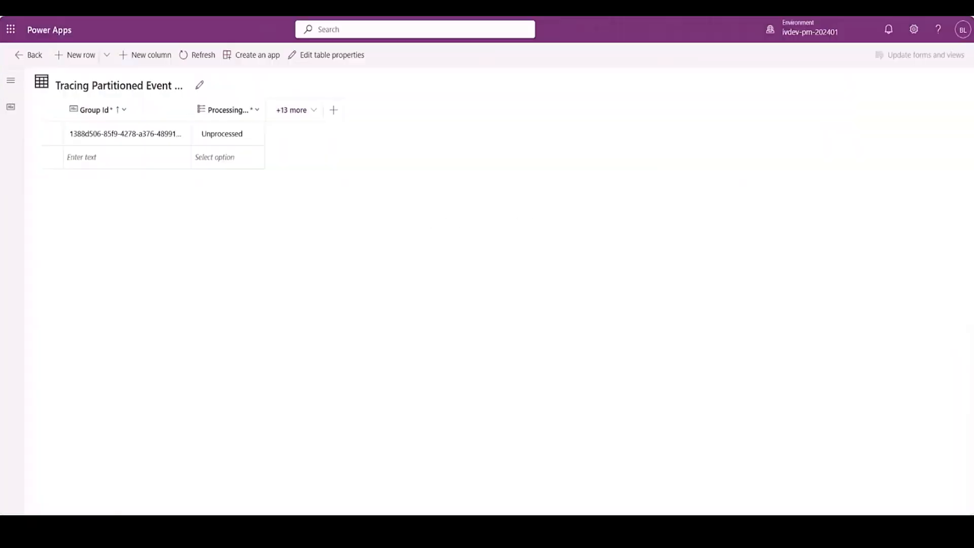
left_click(193, 64)
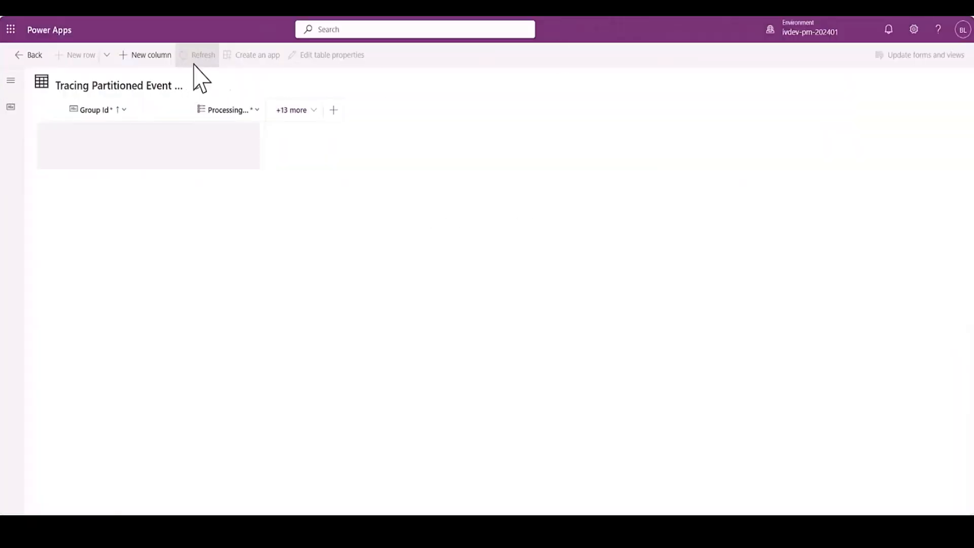
left_click(194, 64)
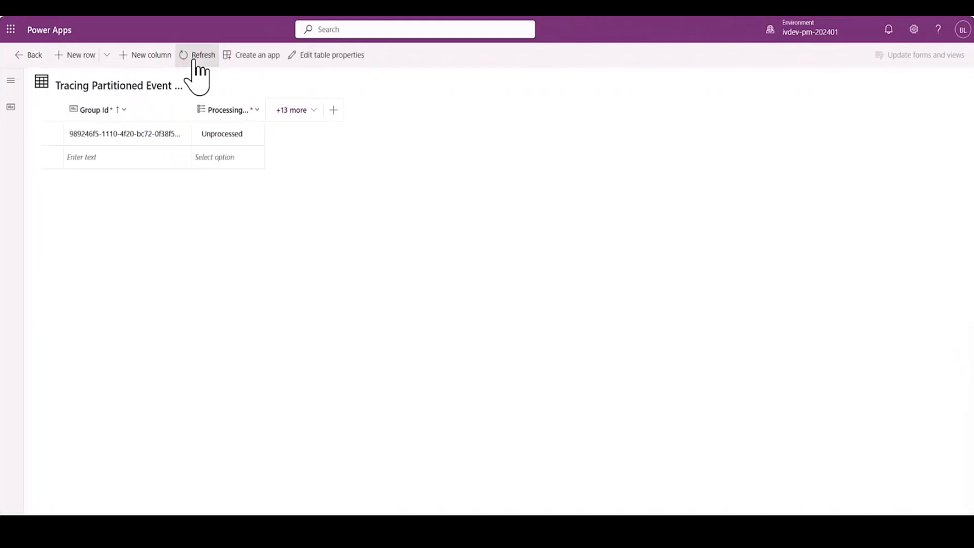
left_click(193, 63)
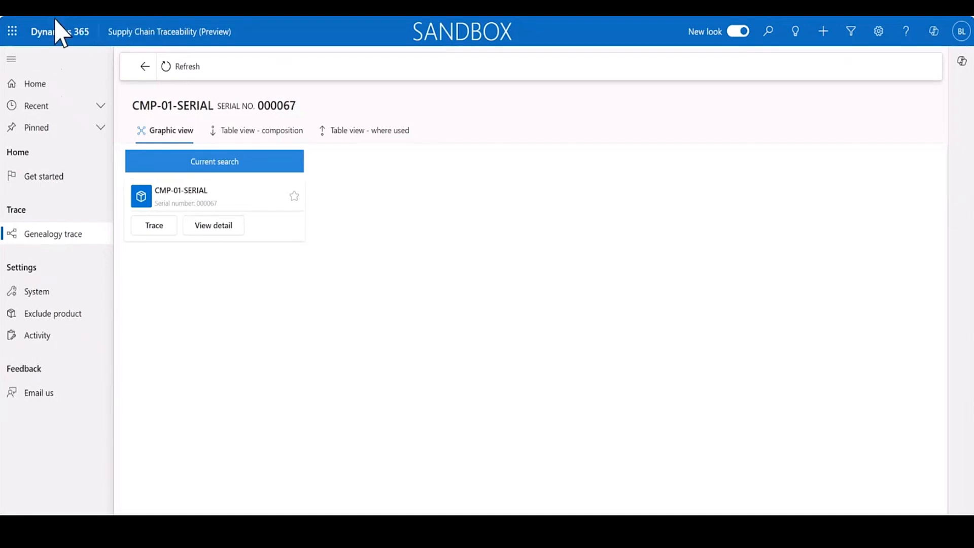
In Supply Chain Traceability, start a new genealogy trace for serial number 000077 of FG-01-SERIAL.
left_click(65, 231)
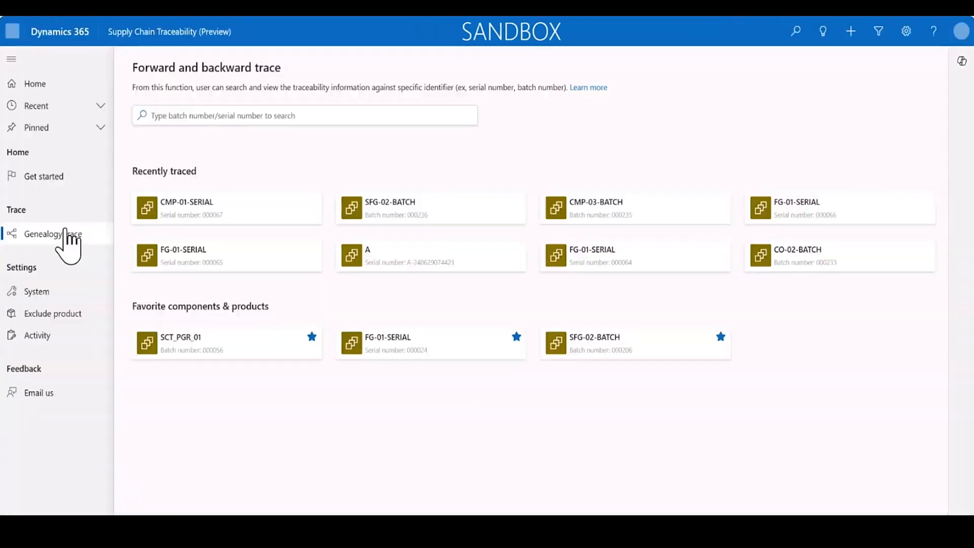
left_click(259, 117)
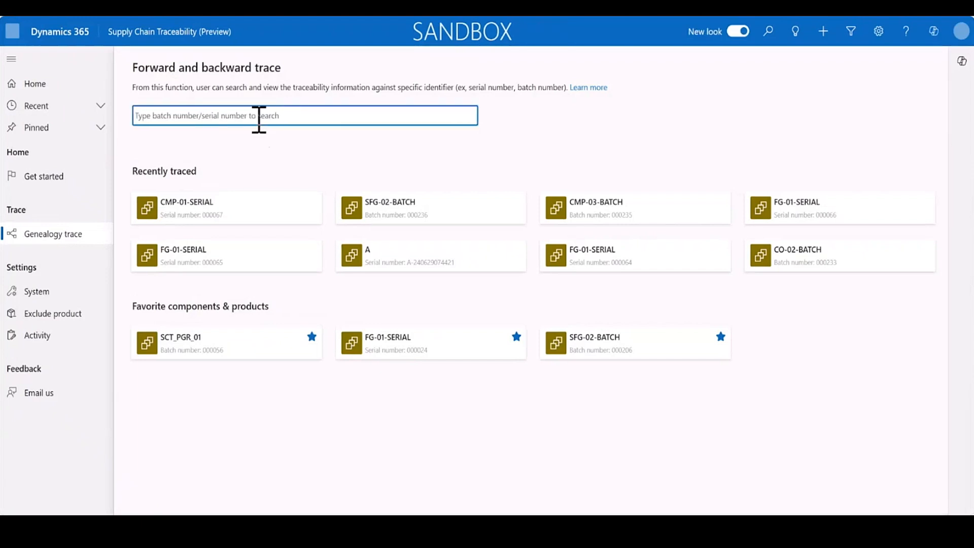
type("000")
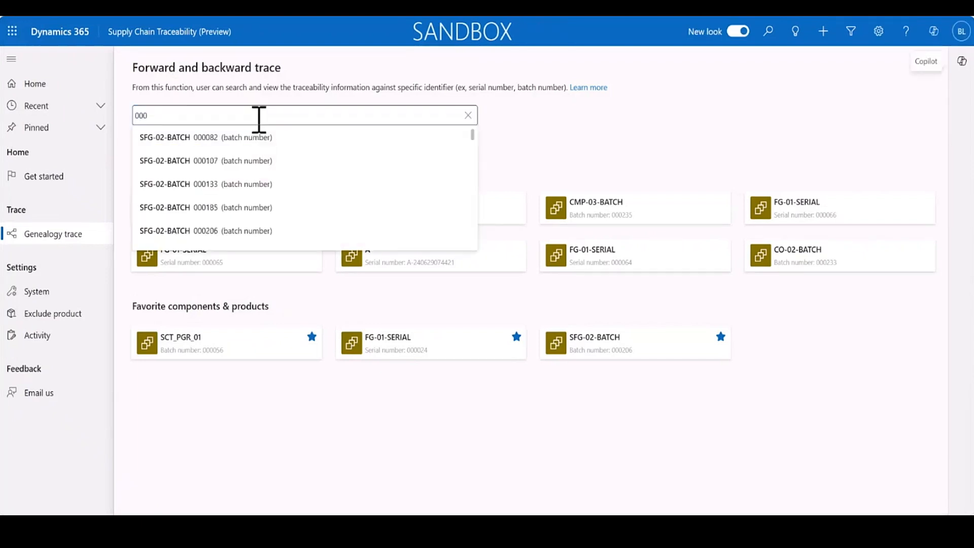
type("077")
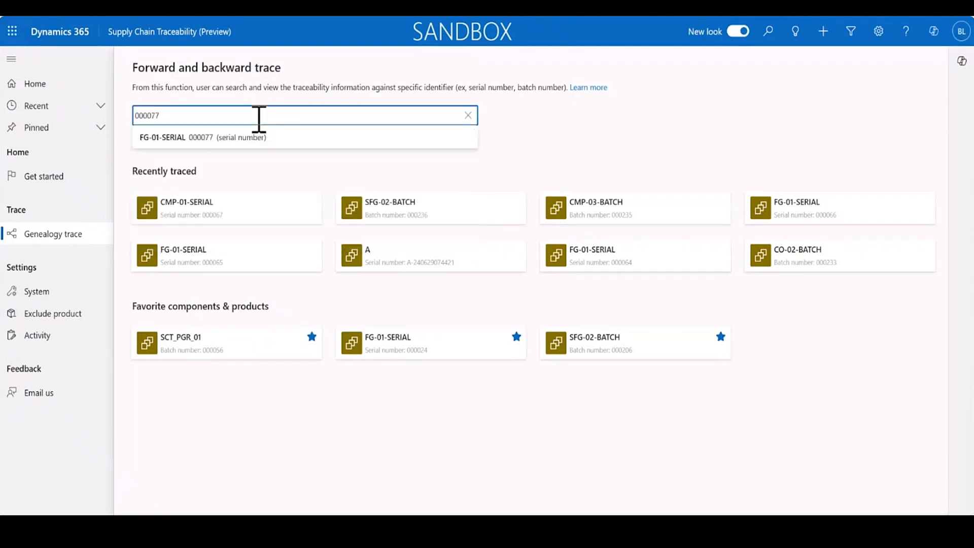
left_click(227, 137)
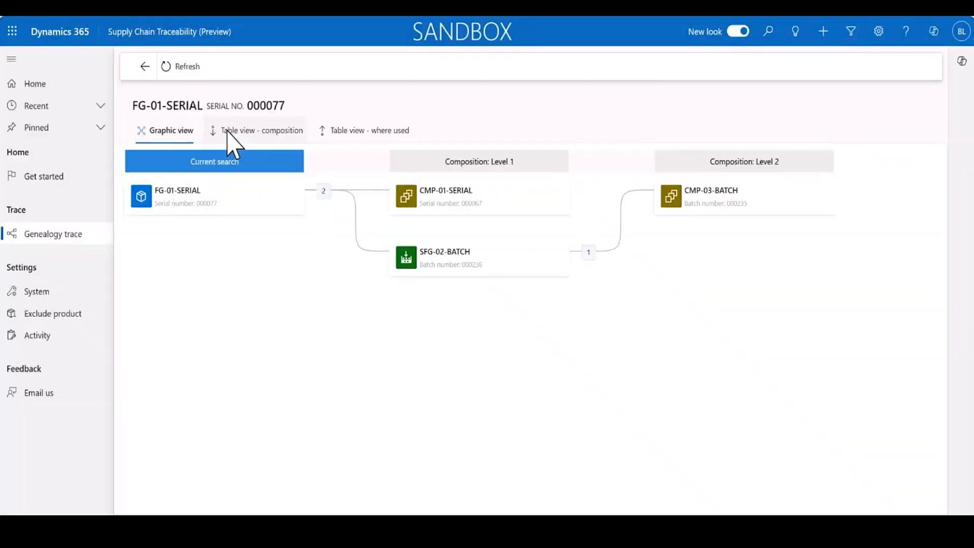
Review the activities of FG-01-SERIAL 000077, expanding picking lists 01106 and 01108 and report-as-finished 01110, and close the details.
left_click(249, 206)
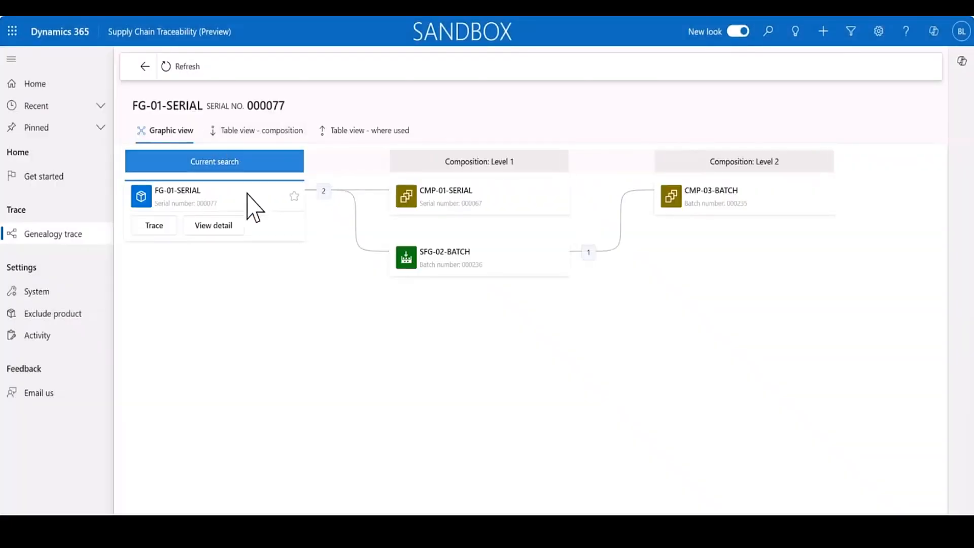
left_click(228, 227)
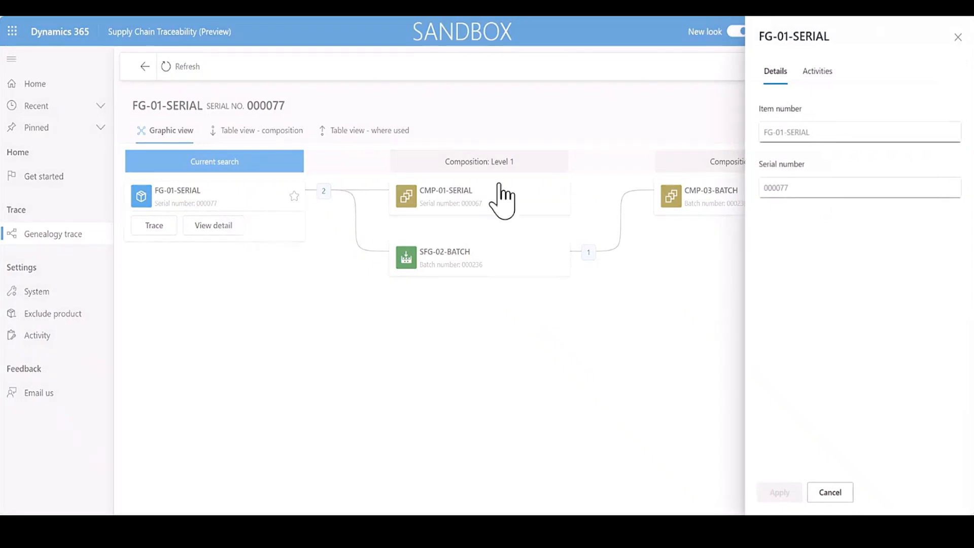
left_click(834, 68)
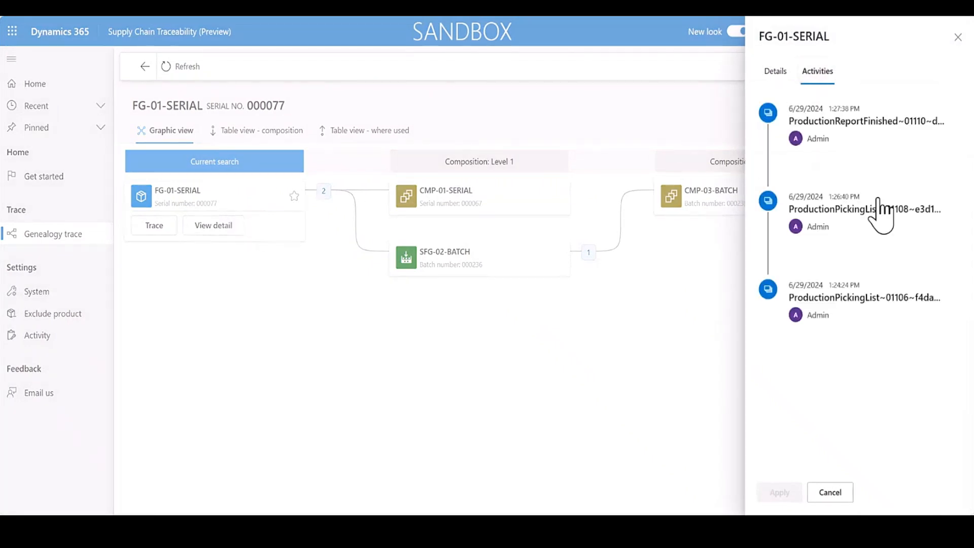
left_click(855, 307)
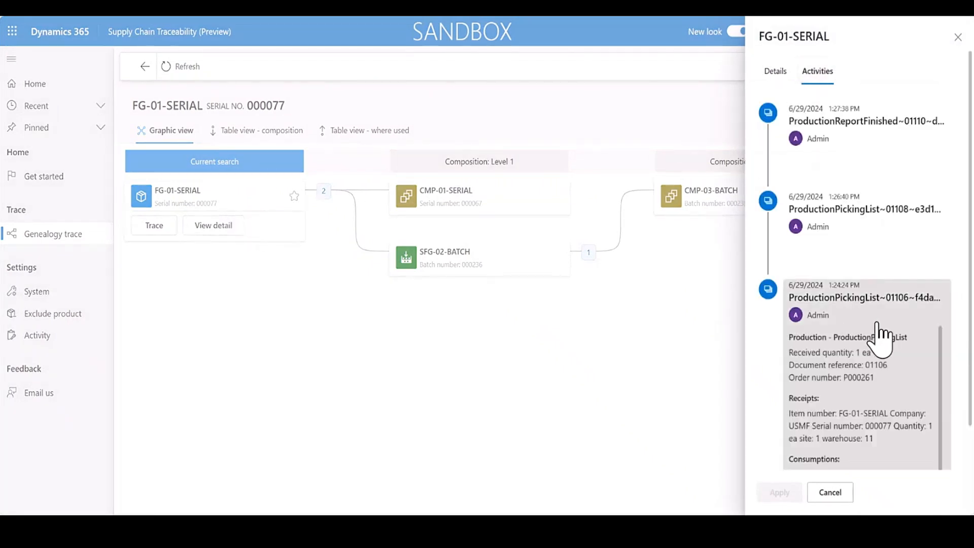
scroll(876, 329, "down", 1)
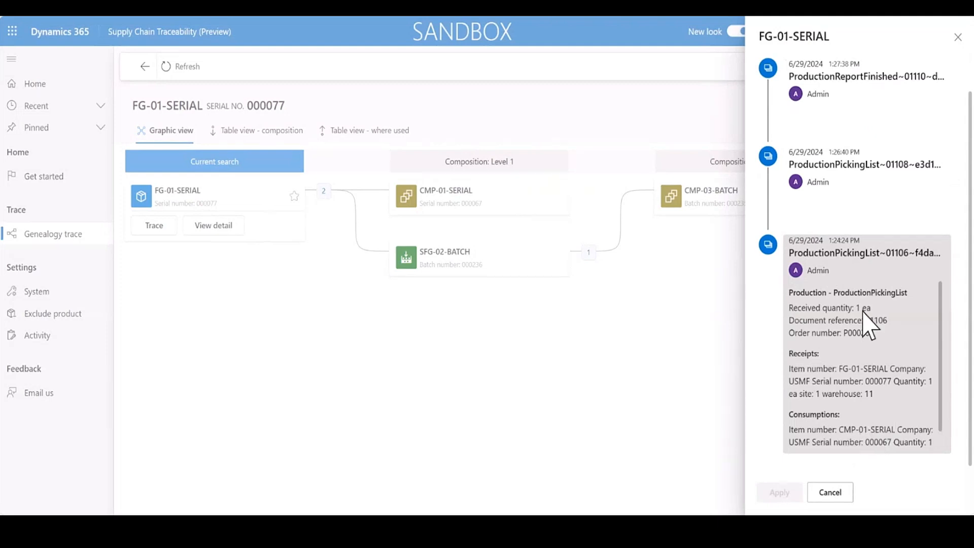
left_click(887, 181)
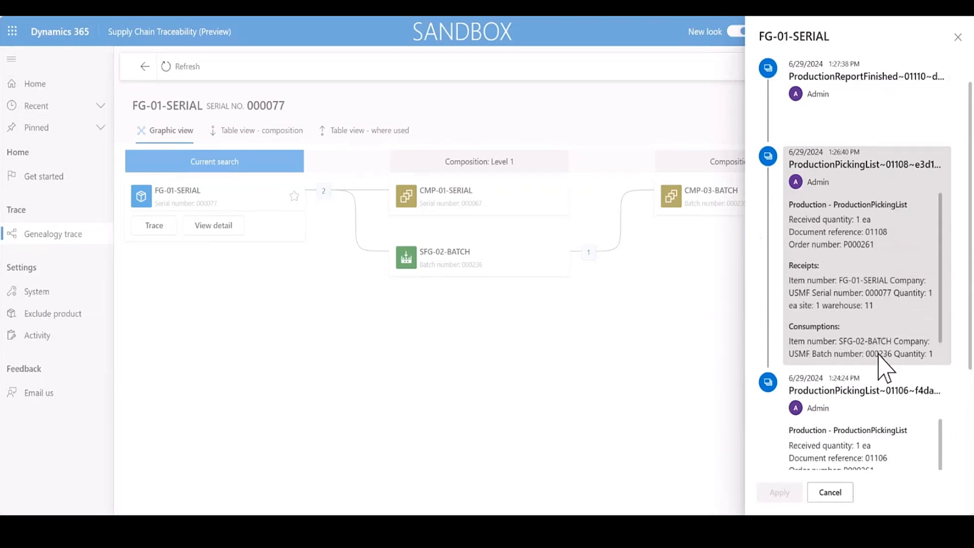
scroll(885, 213, "up", 1)
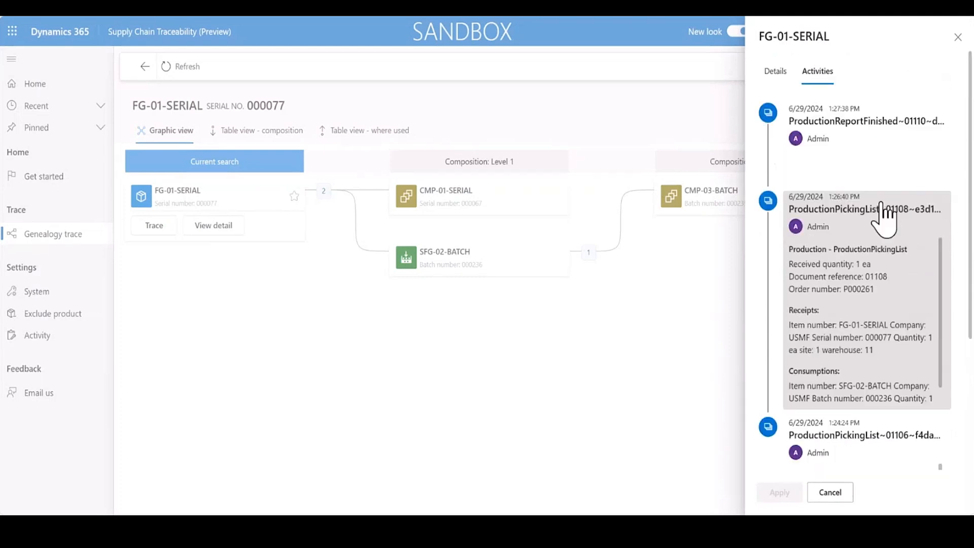
left_click(859, 153)
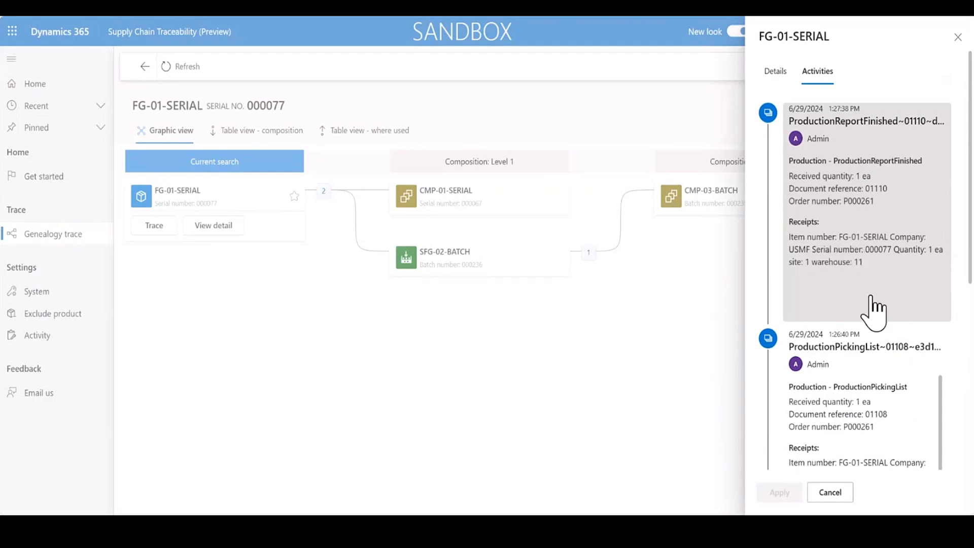
left_click(840, 502)
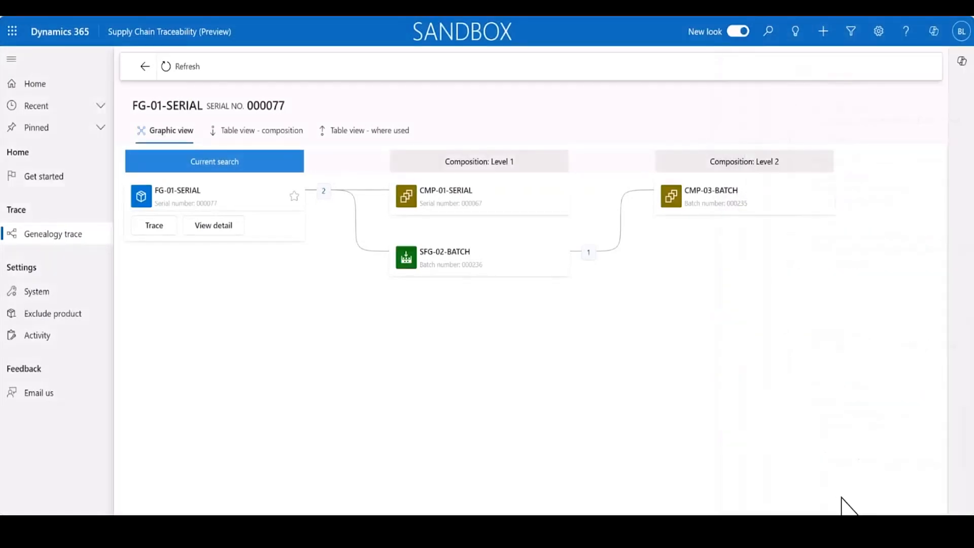
Review the activities recorded for component CMP-01-SERIAL with serial number 000067, and close its details.
left_click(502, 203)
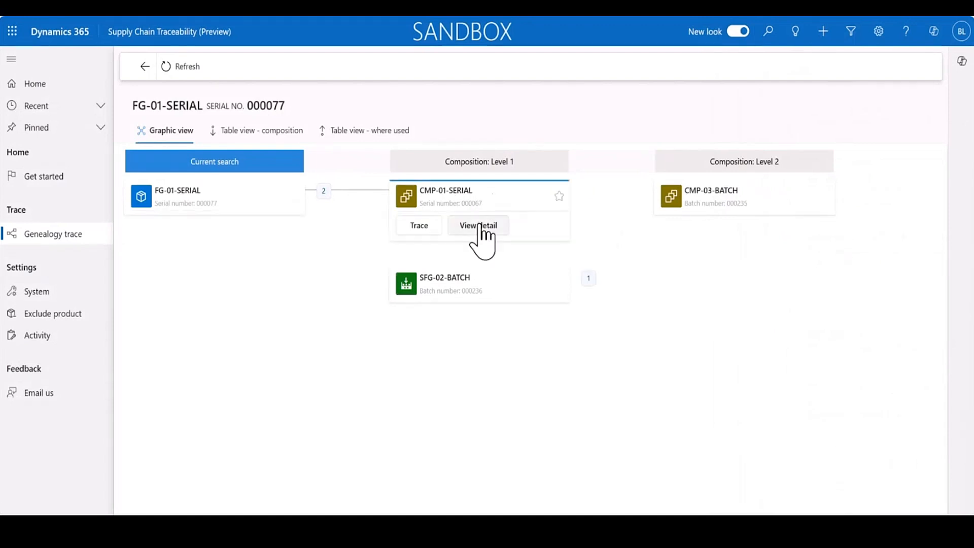
left_click(479, 229)
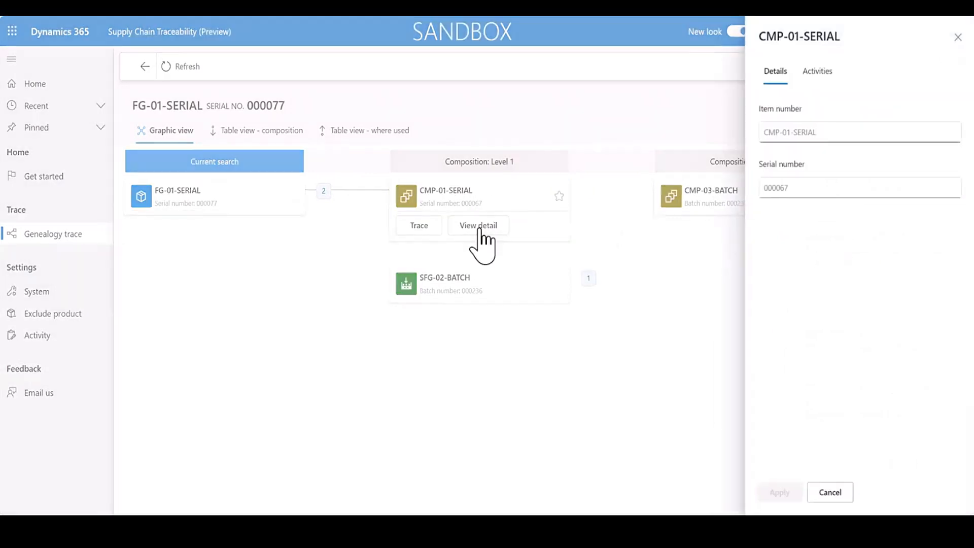
left_click(811, 75)
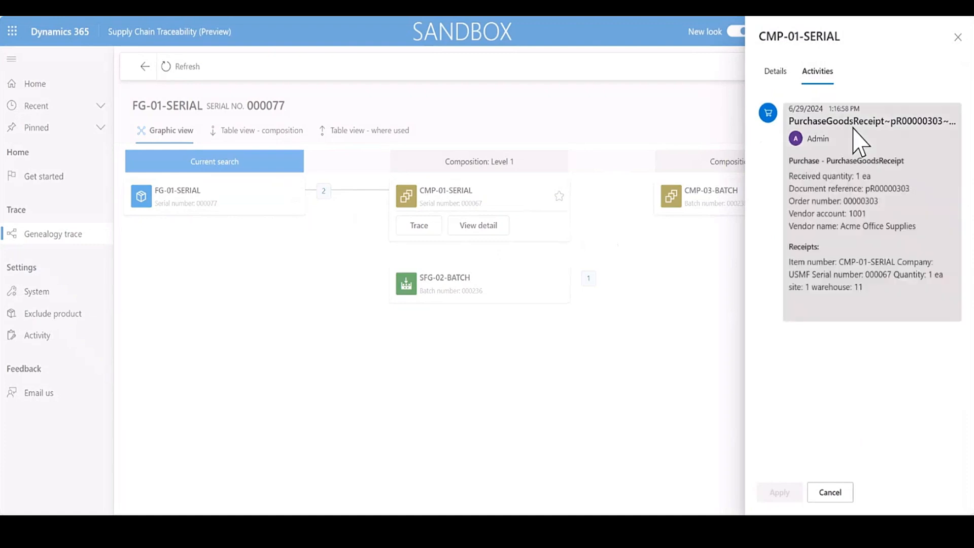
left_click(834, 492)
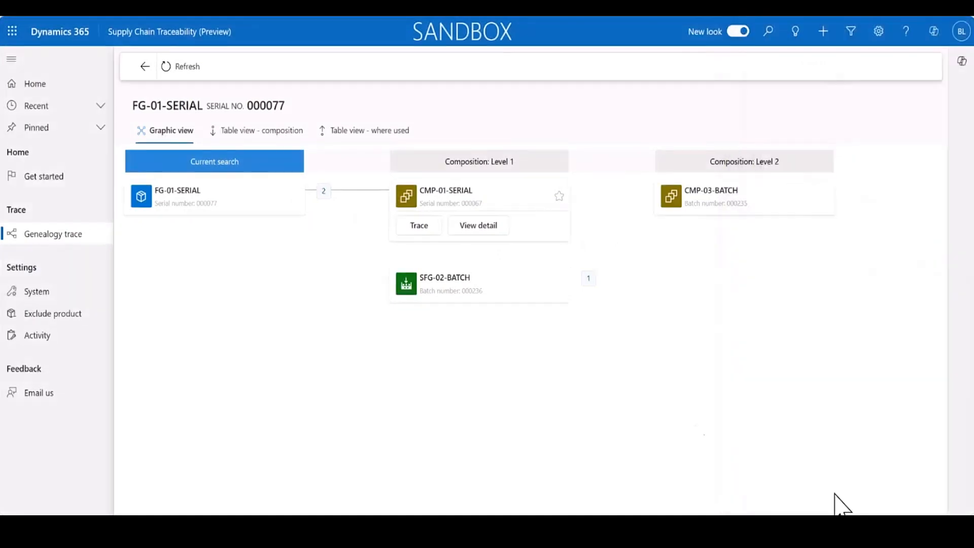
Expand the composition of SFG-02-BATCH and run a trace on its batch number 000236.
left_click(325, 191)
left_click(324, 192)
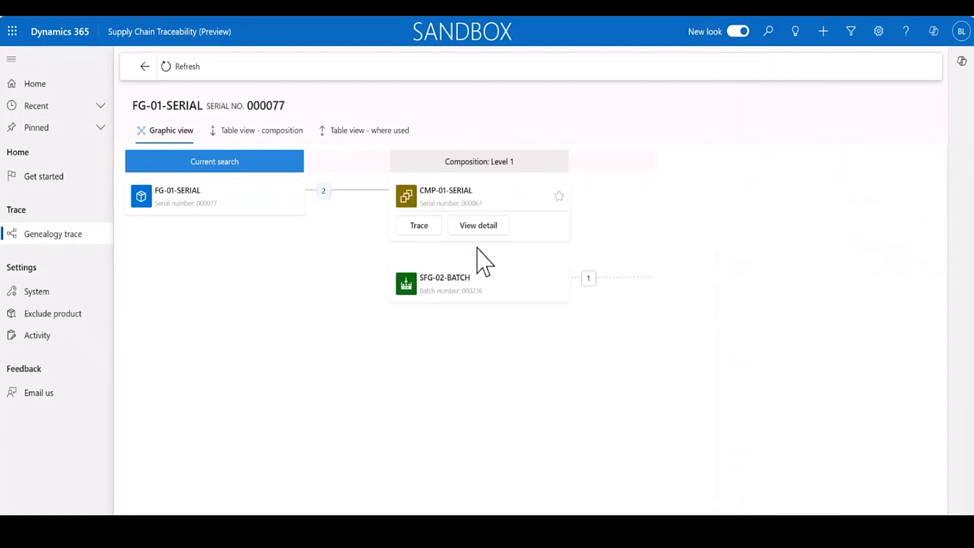
left_click(502, 280)
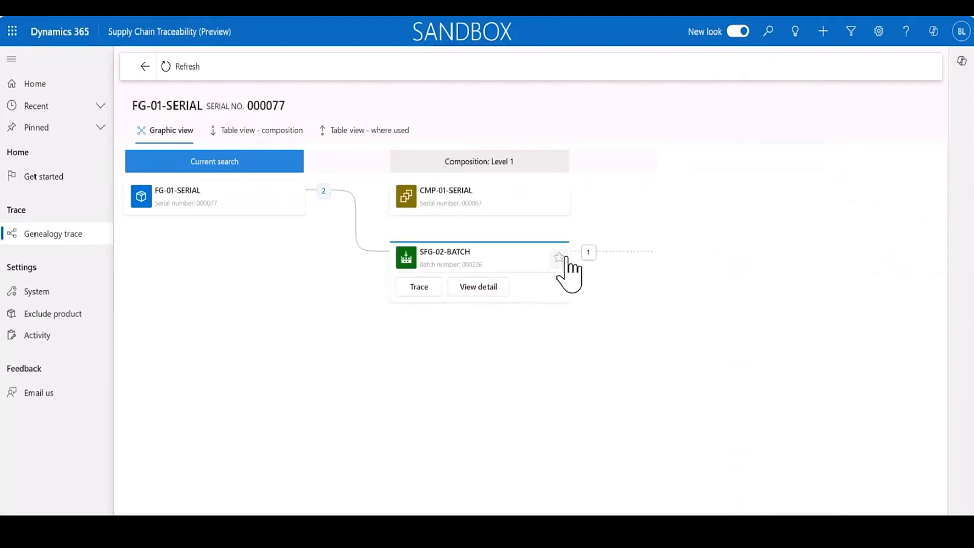
left_click(588, 252)
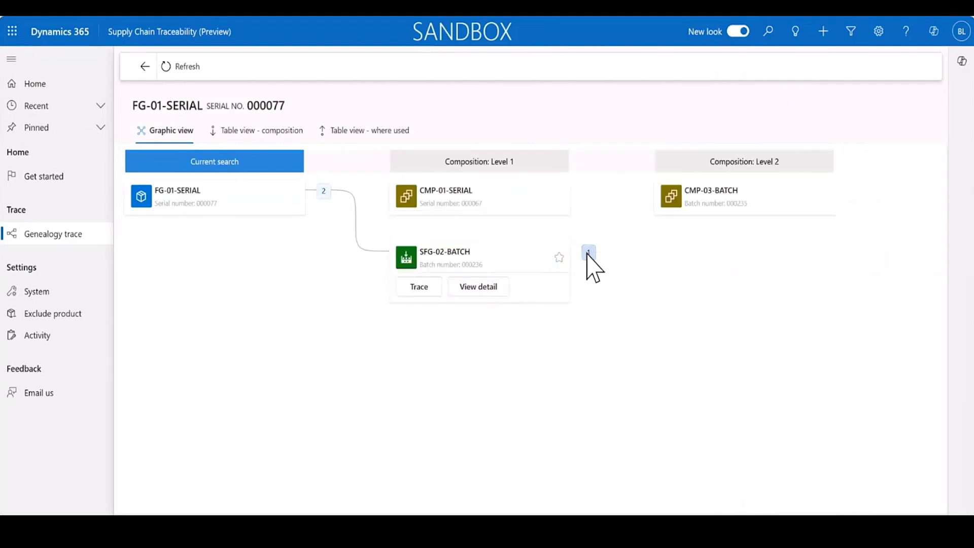
left_click(414, 287)
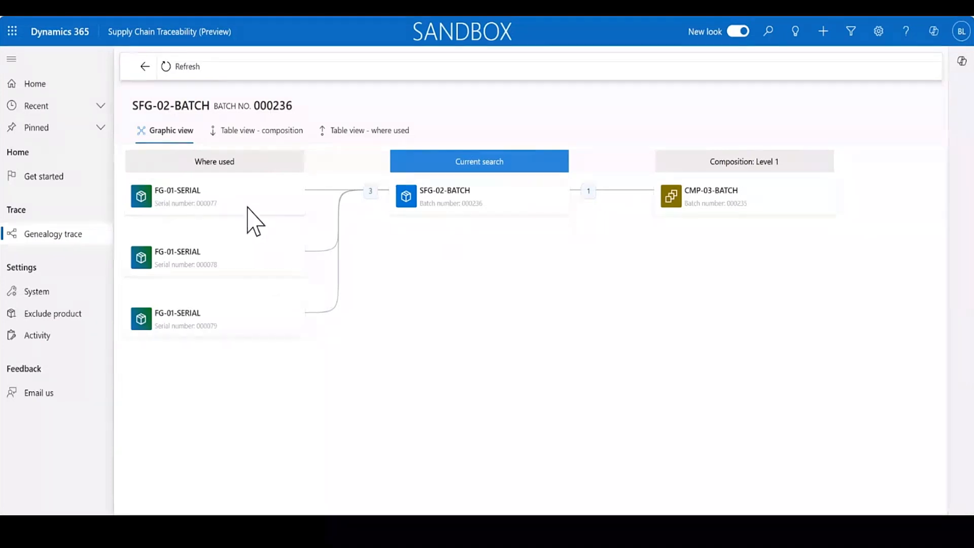
Review the activities of FG-01-SERIAL 000078, expanding report-as-finished 01110 and picking lists 01108 and 01106, and close the details.
left_click(243, 261)
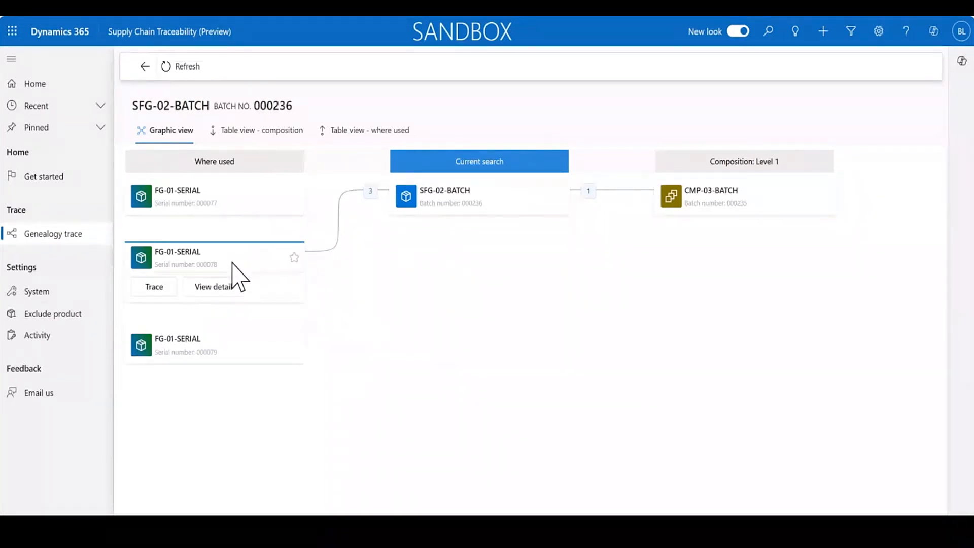
left_click(223, 286)
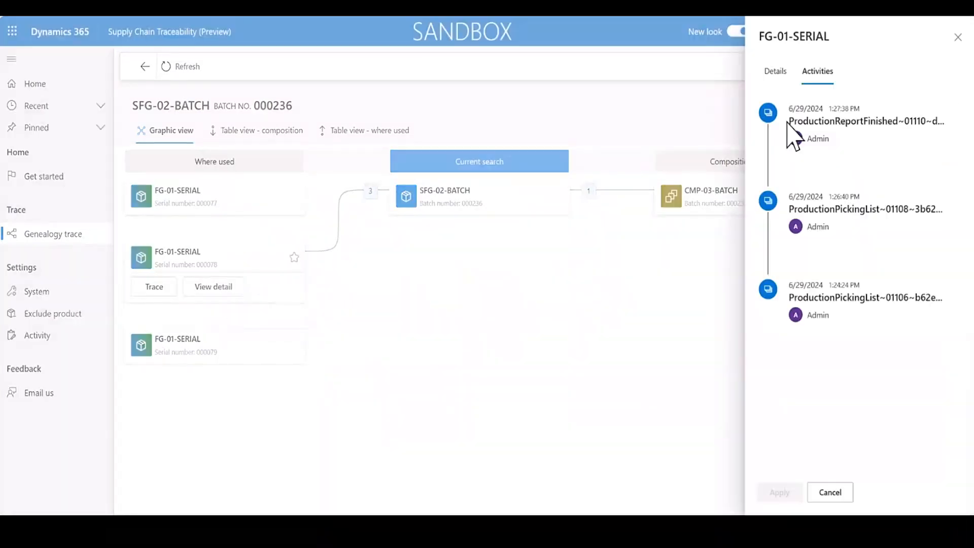
left_click(847, 131)
left_click(865, 364)
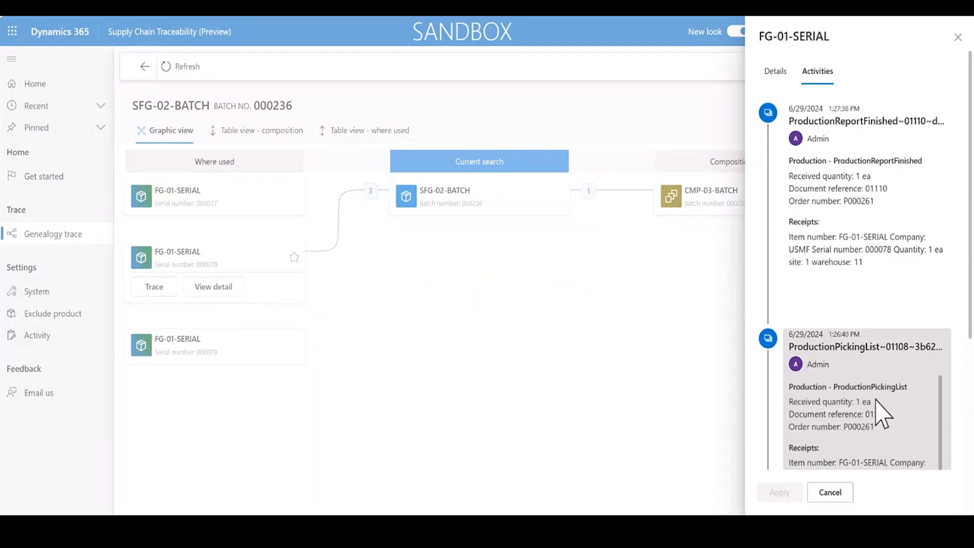
scroll(877, 401, "down", 1)
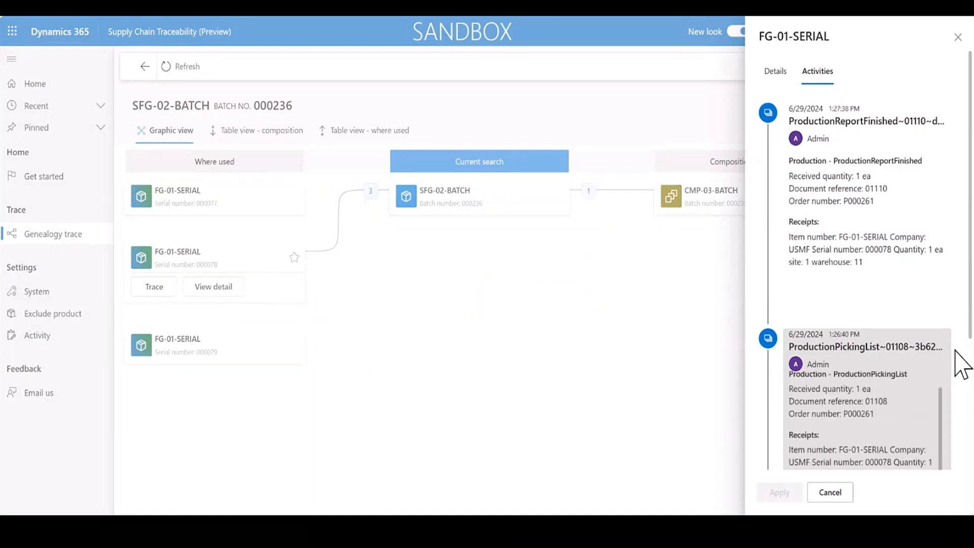
scroll(963, 364, "down", 4)
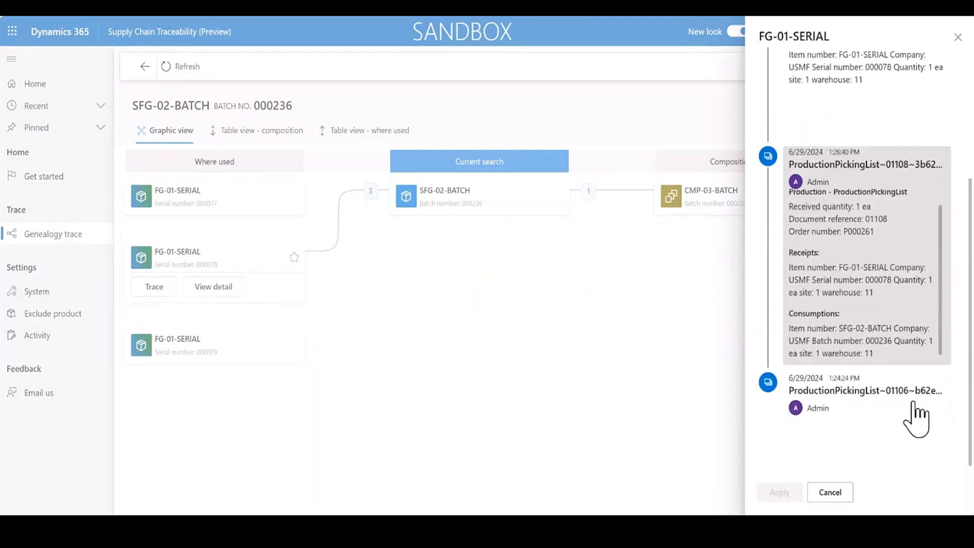
left_click(909, 393)
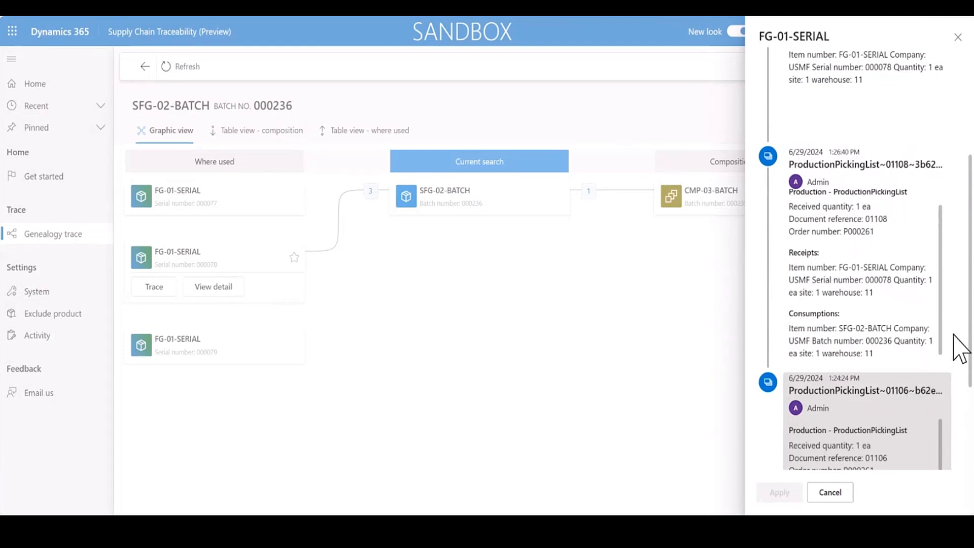
scroll(961, 349, "up", 4)
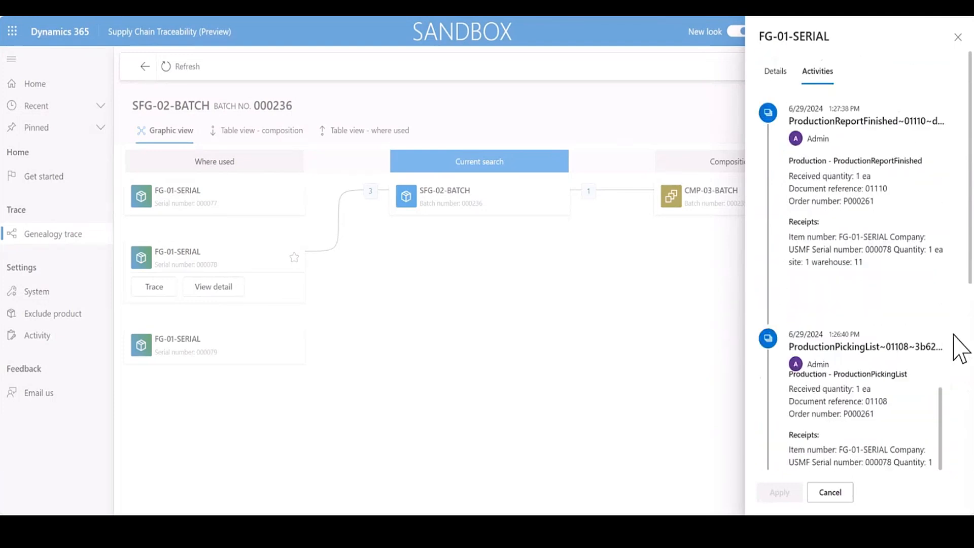
left_click(958, 37)
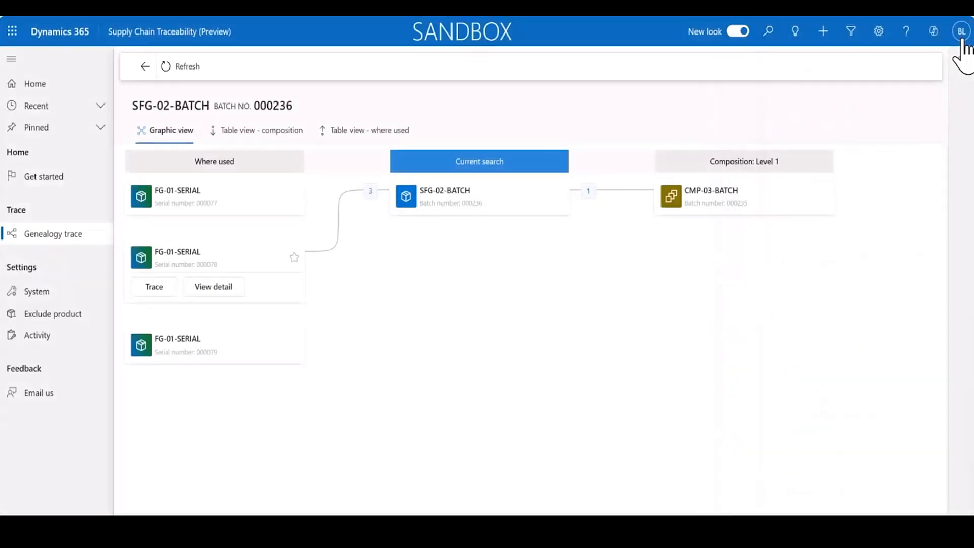
Review the report-as-finished and picking list activities of FG-01-SERIAL with serial number 000079, and close its details.
left_click(217, 351)
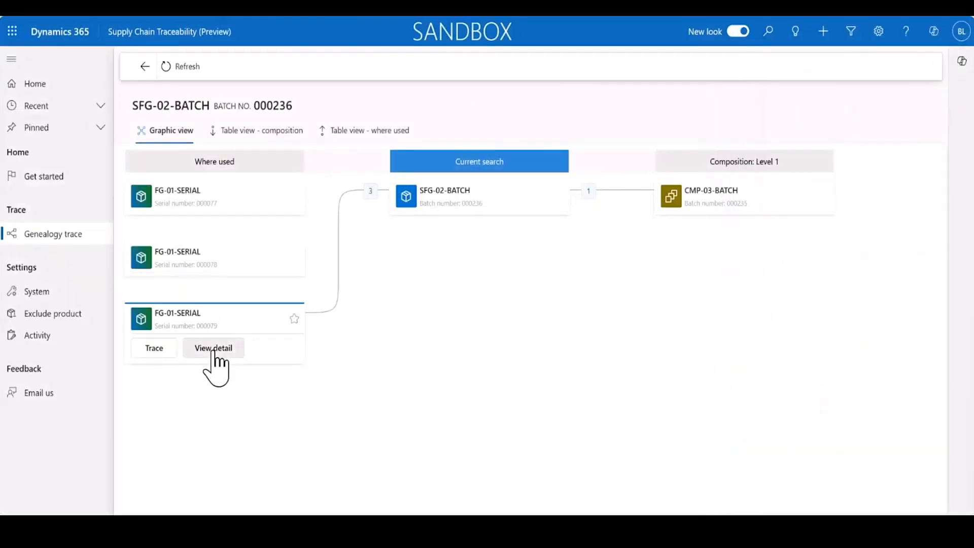
left_click(213, 350)
left_click(908, 147)
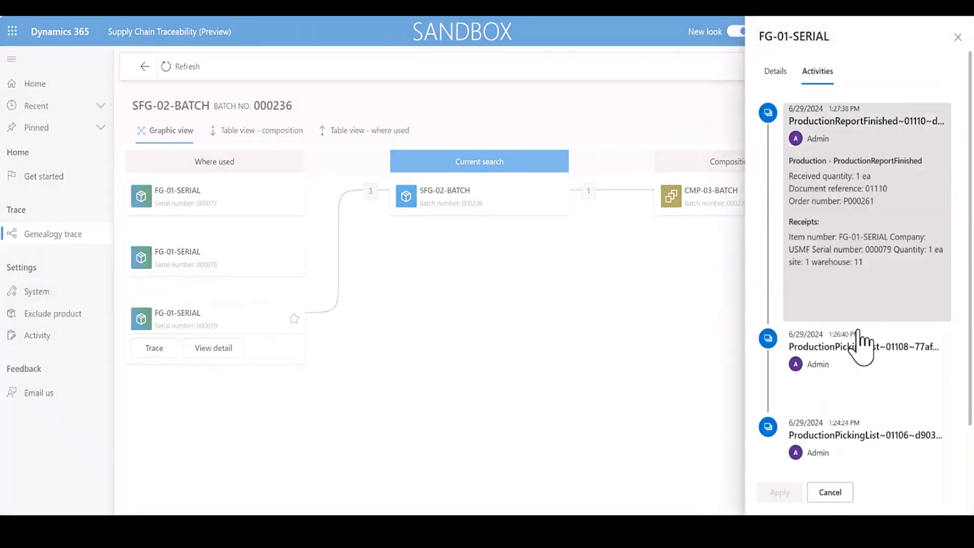
left_click(863, 345)
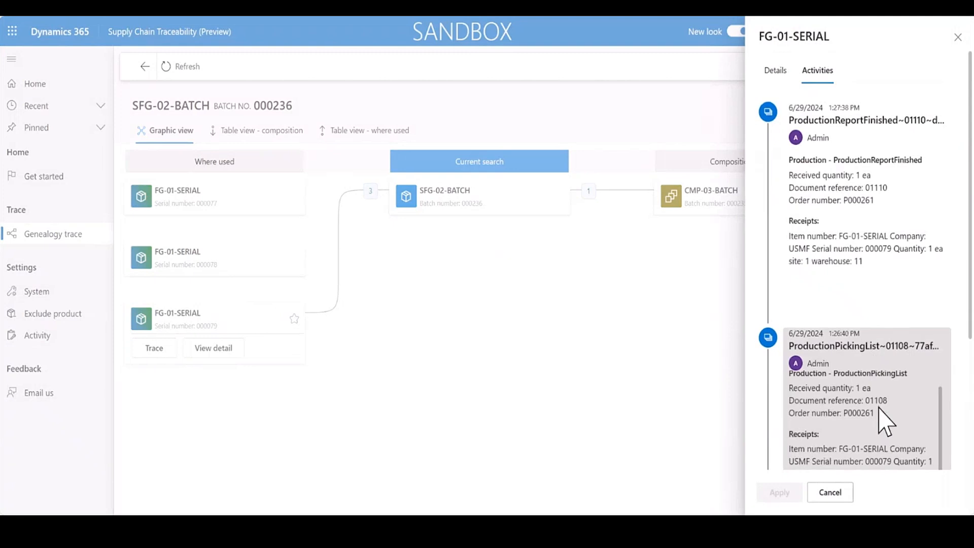
scroll(886, 421, "down", 3)
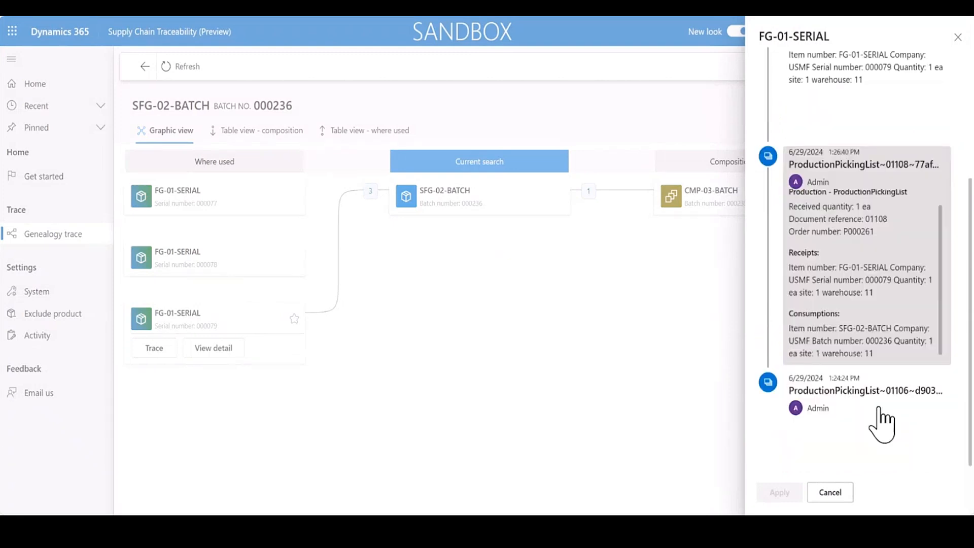
left_click(866, 425)
scroll(864, 427, "down", 2)
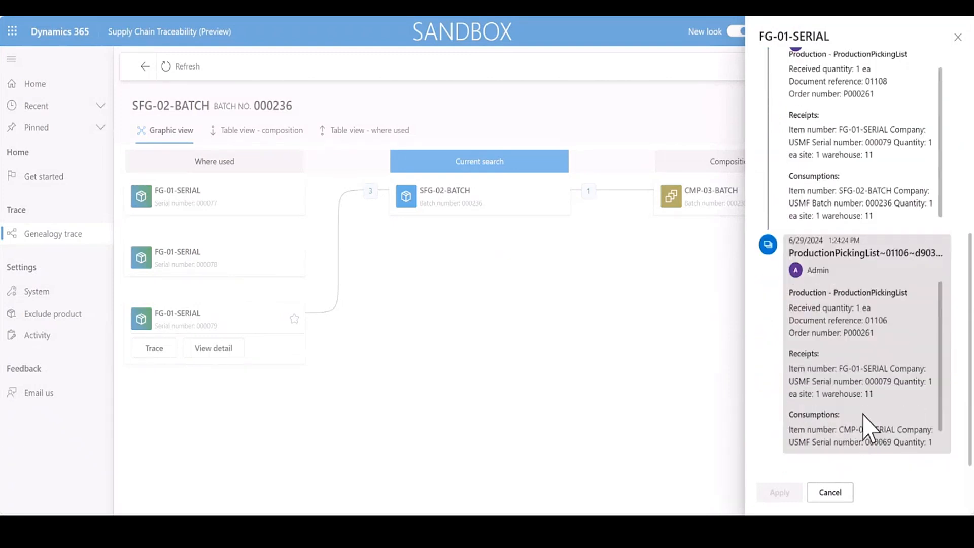
left_click(837, 495)
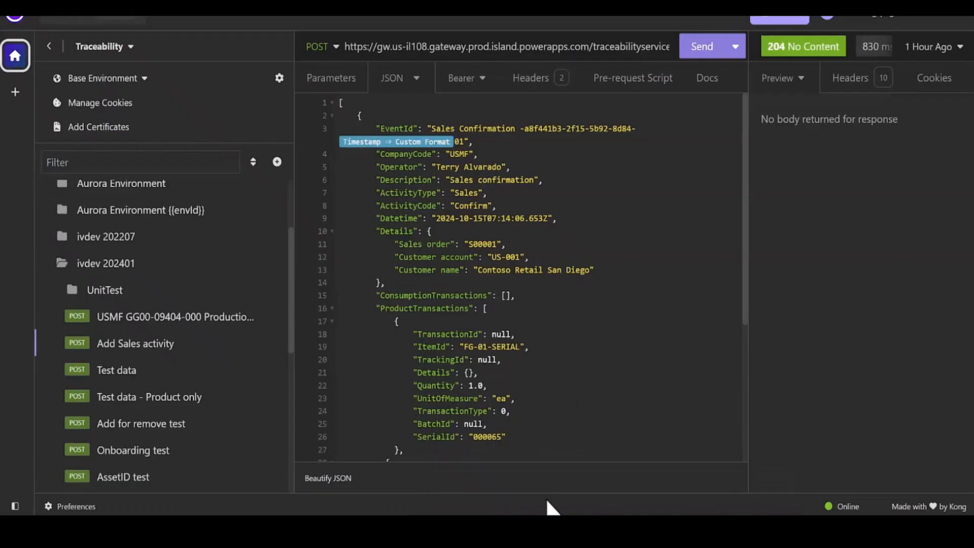
In the API client, set the SerialId values in the Add Sales activity request's two product transactions to 000077 and 000078.
double_click(137, 344)
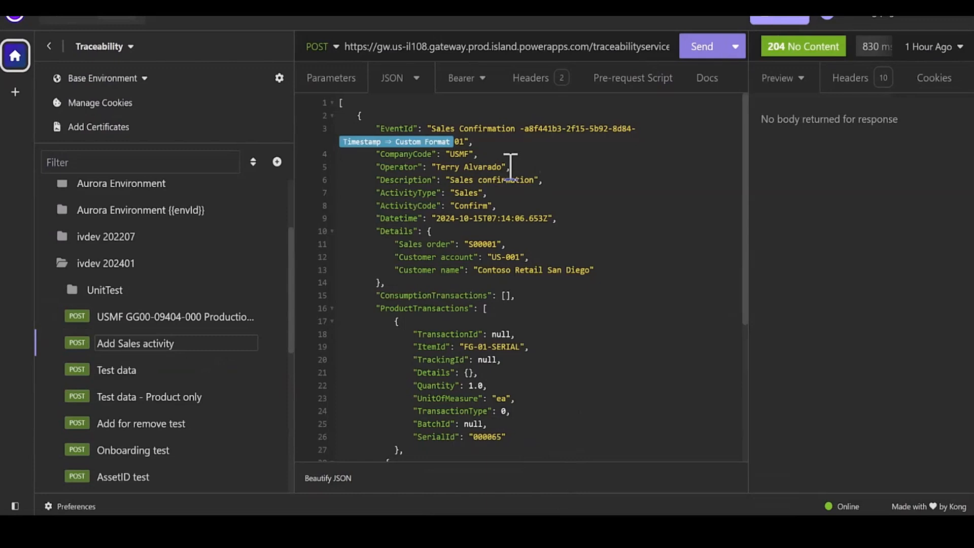
left_click(570, 168)
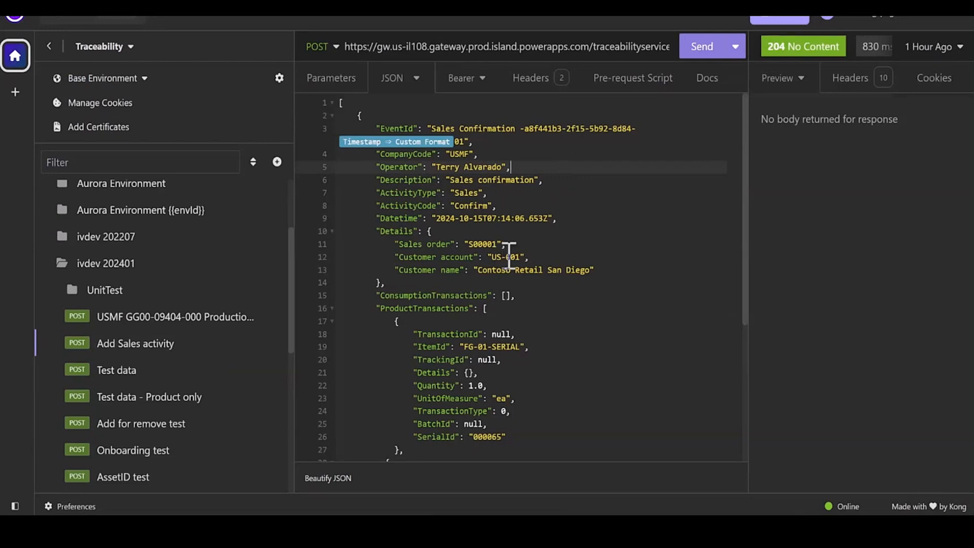
scroll(534, 315, "down", 3)
left_click(537, 321)
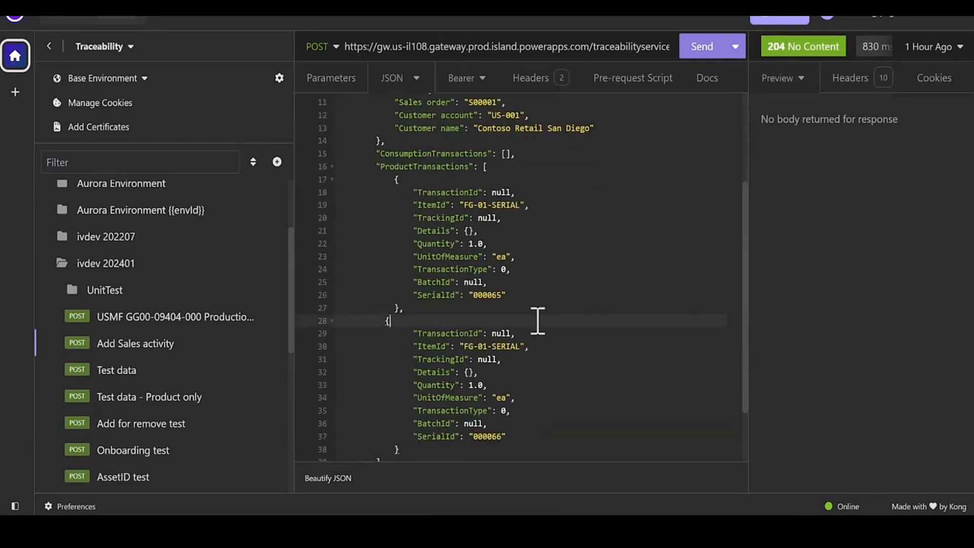
left_click(503, 294)
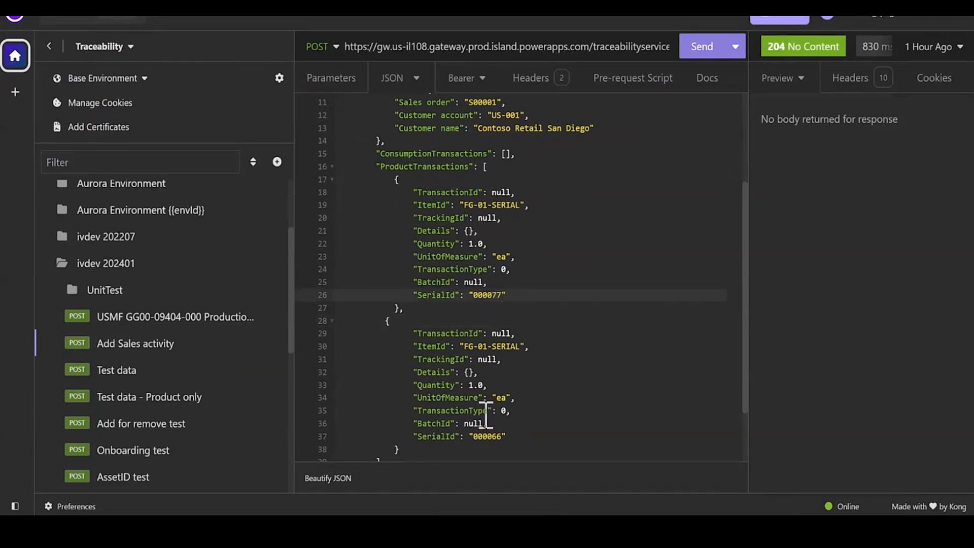
left_click(502, 435)
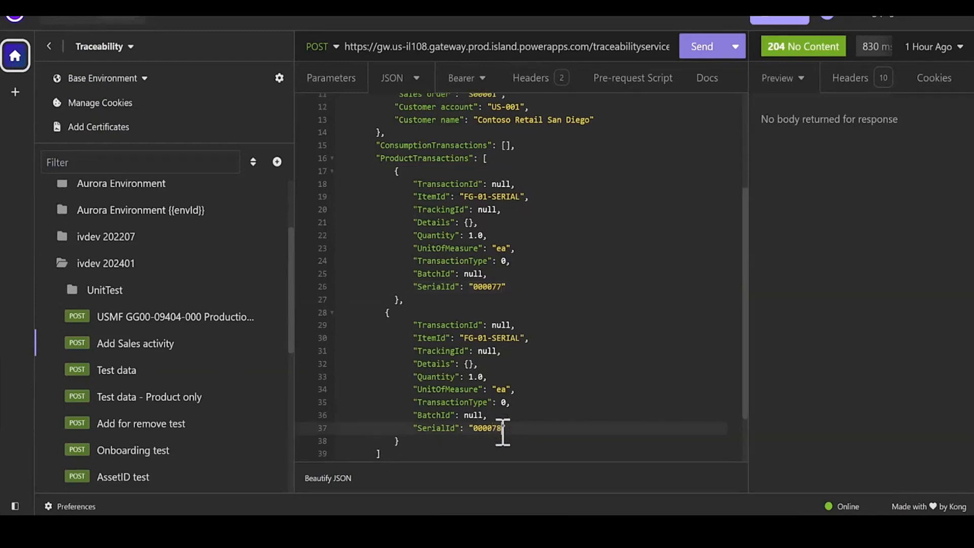
Compare the request's ActivityType Sales and ActivityCode Confirm with the Confirm entry in Supply Chain Traceability's activity settings.
scroll(563, 260, "up", 3)
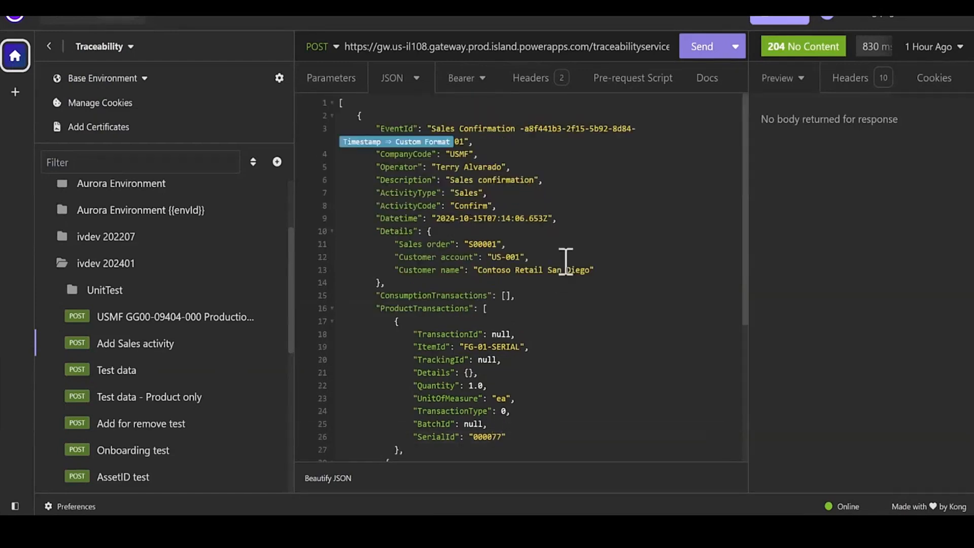
left_click(496, 193)
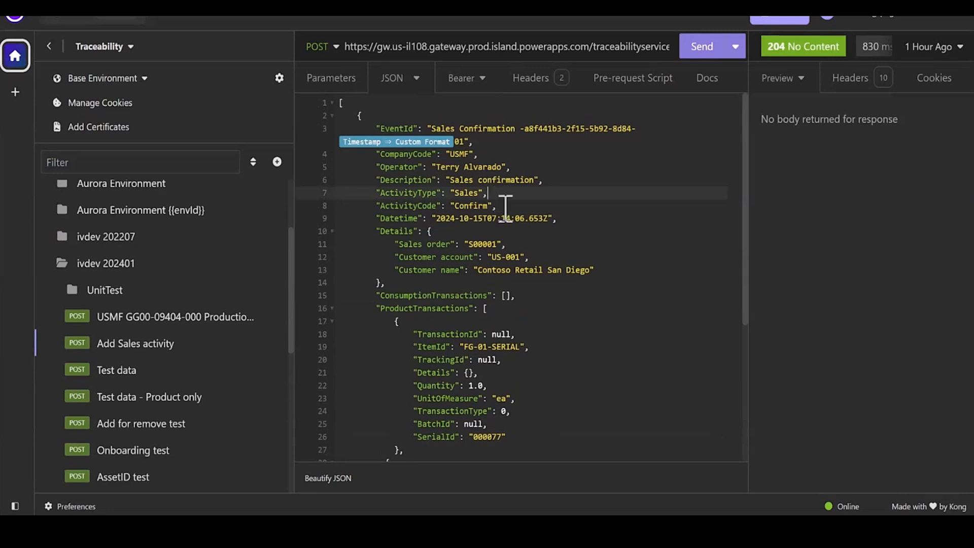
left_click(506, 207)
left_click_drag(506, 207, 378, 195)
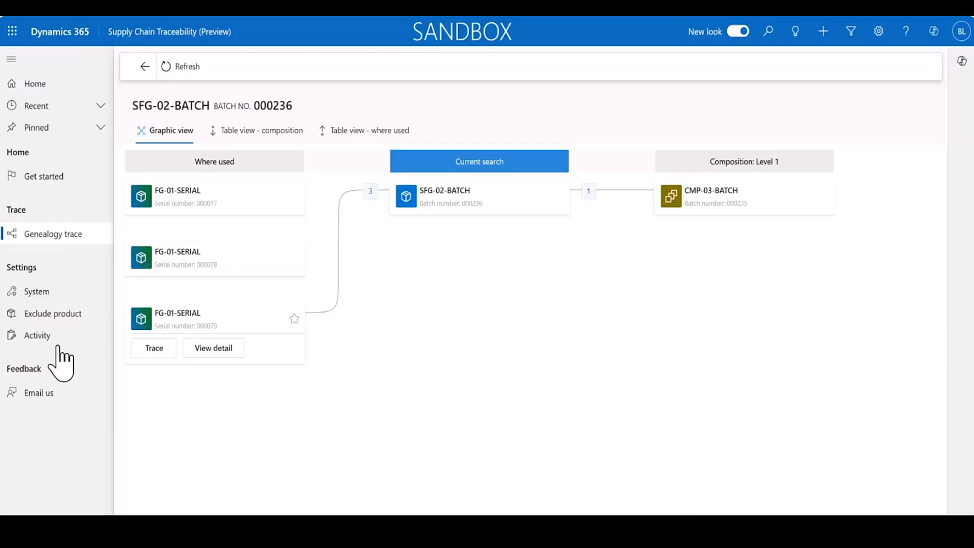
left_click(53, 339)
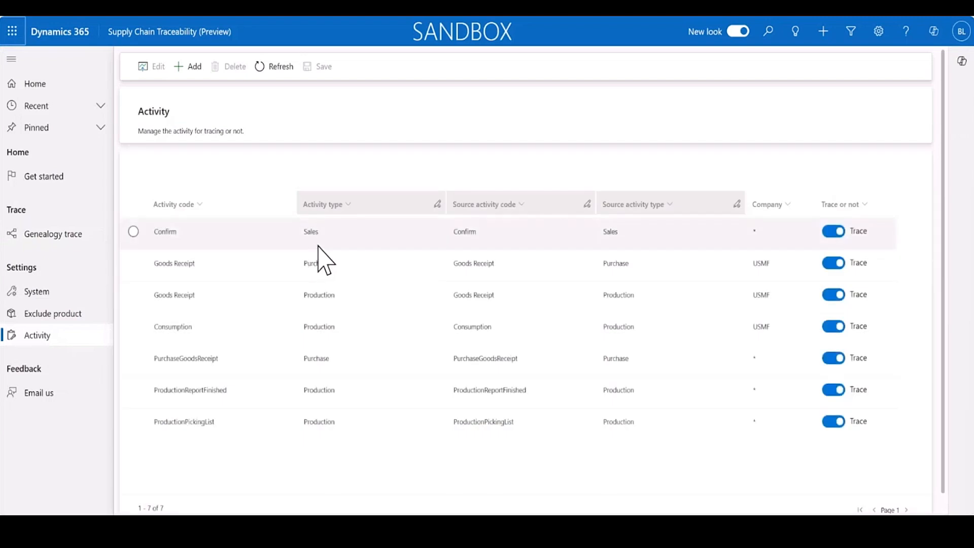
left_click(134, 232)
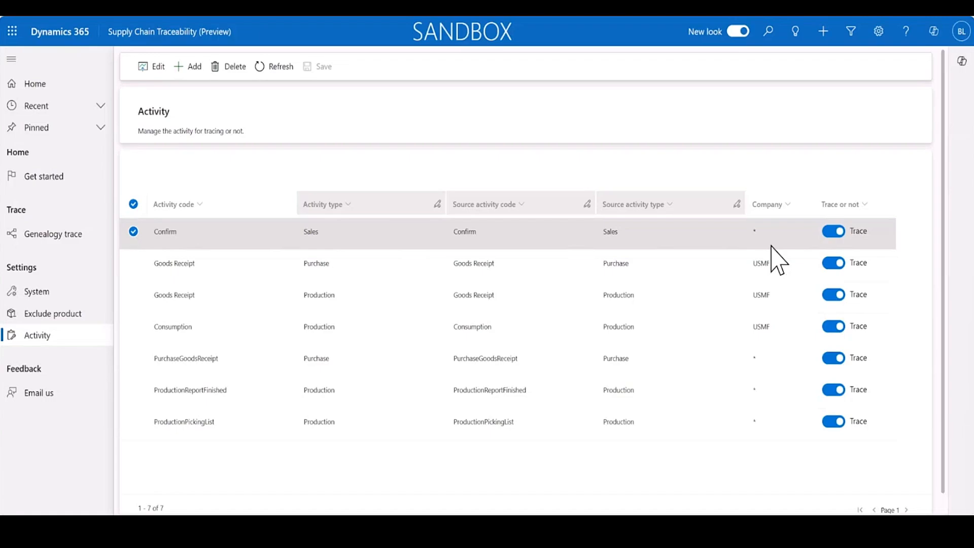
Send the Add Sales activity request from the API client and refresh the Tracing Partitioned Event table in Power Apps.
key("alt+Tab")
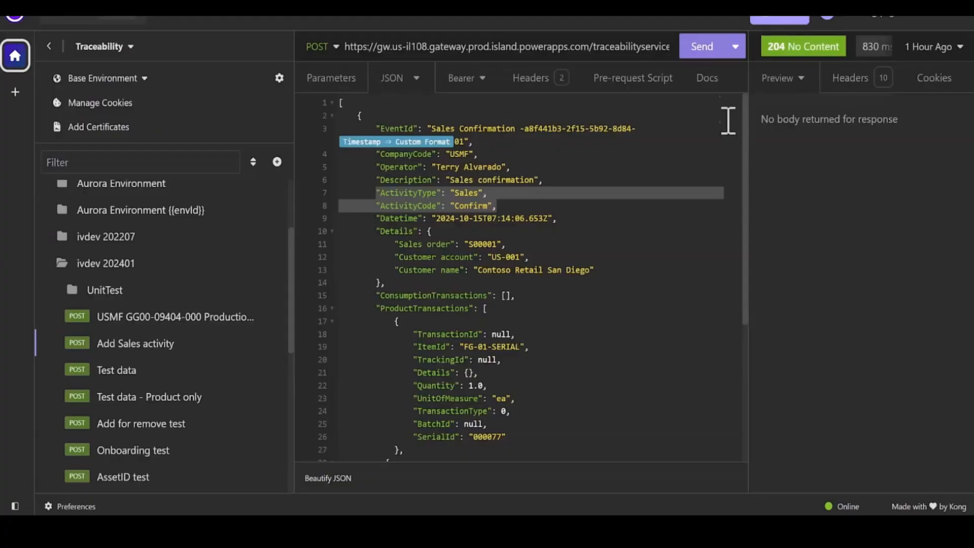
left_click(702, 47)
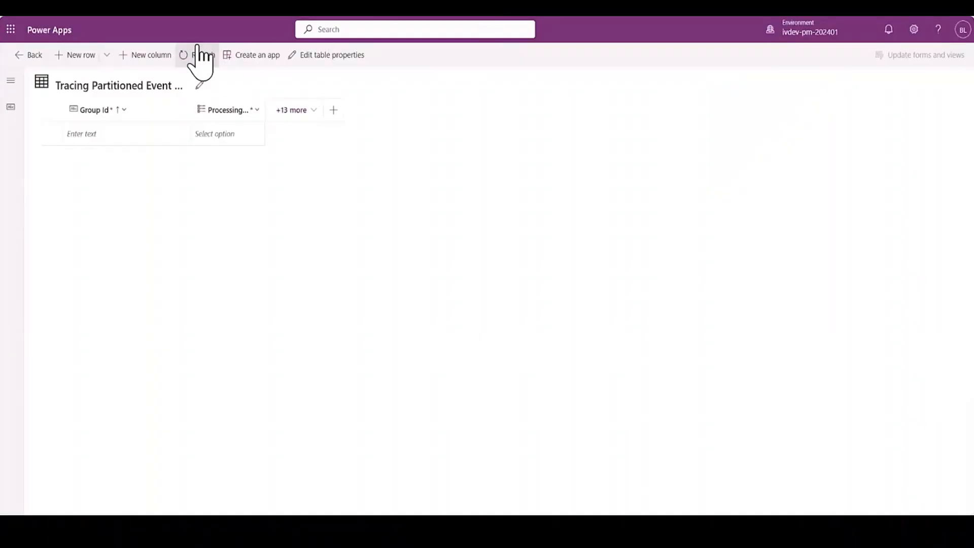
left_click(202, 55)
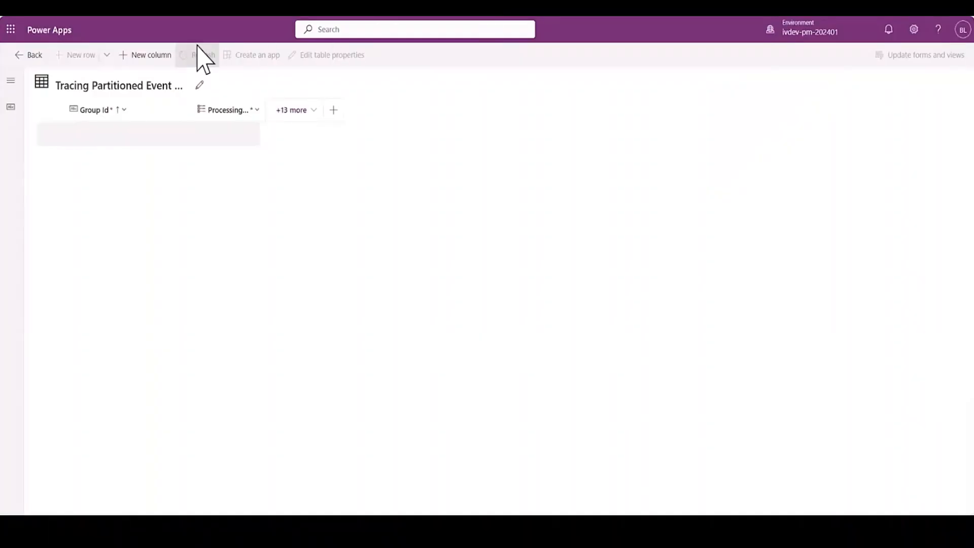
left_click(198, 48)
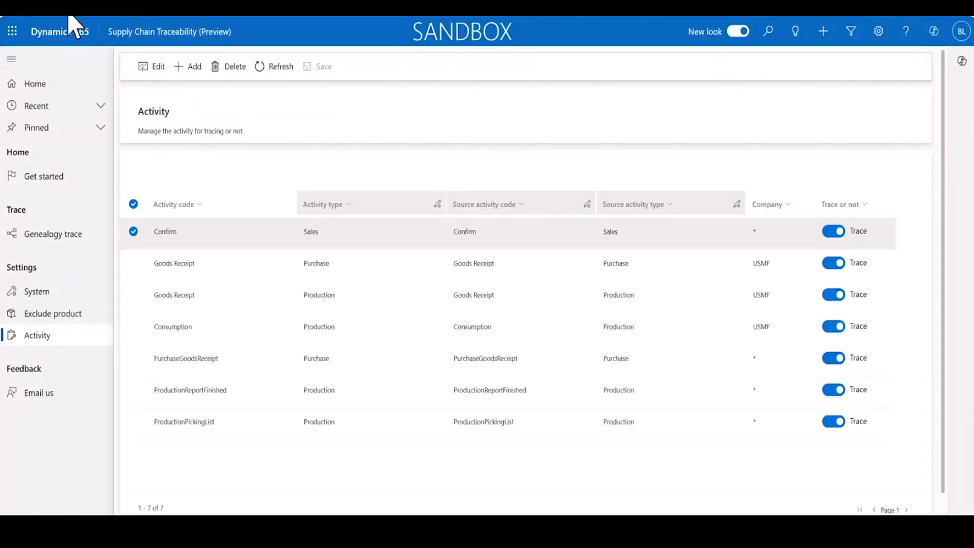
Reload Supply Chain Traceability and run a new genealogy trace for FG-01-SERIAL with serial number 000077.
left_click(58, 6)
left_click(56, 230)
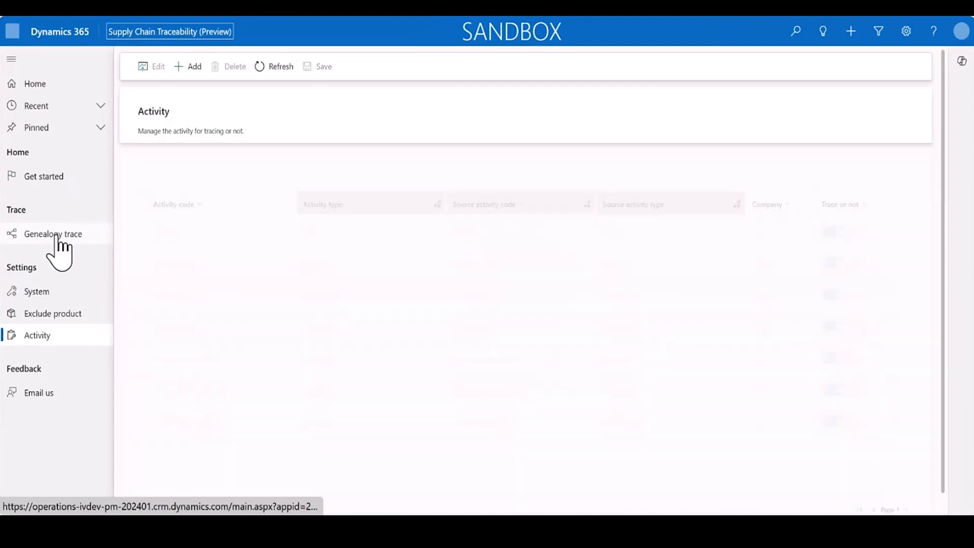
left_click(247, 116)
type("000077")
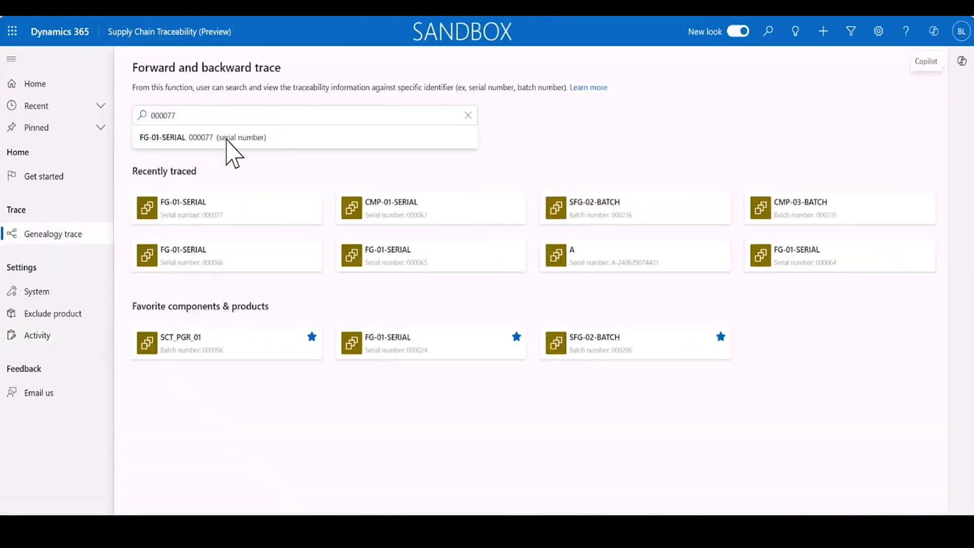
left_click(227, 142)
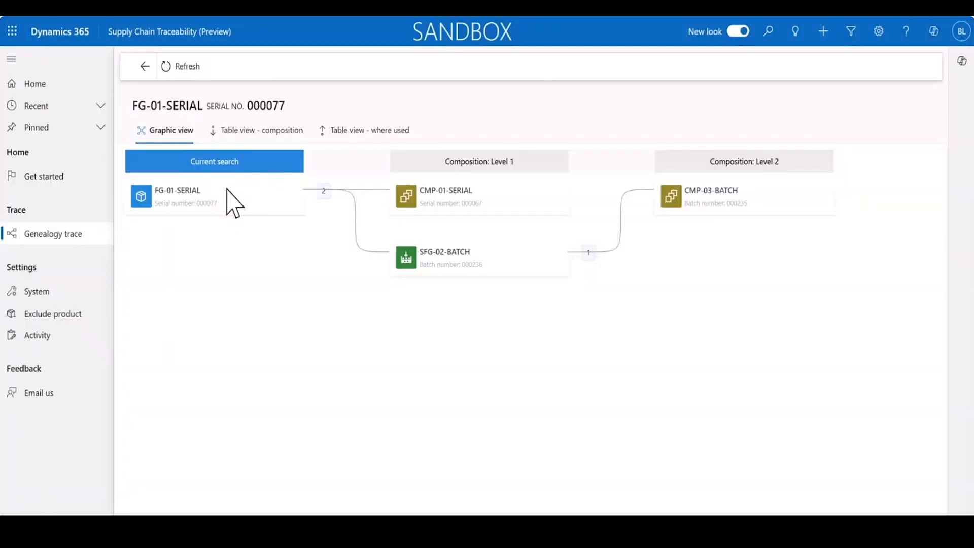
Review the Sales confirmation activity of FG-01-SERIAL 000077, expanding its entry, and close the details.
mouse_move(226, 211)
left_click(216, 226)
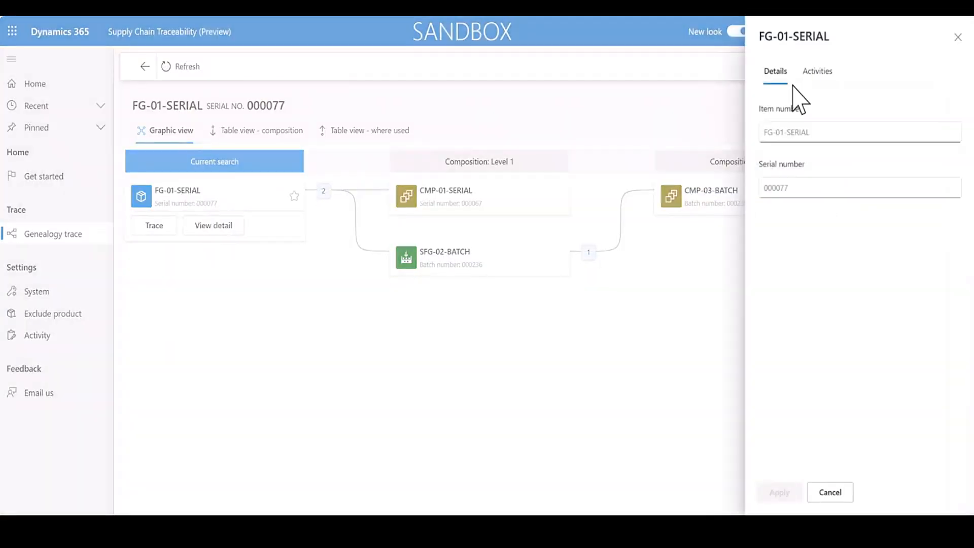
left_click(817, 74)
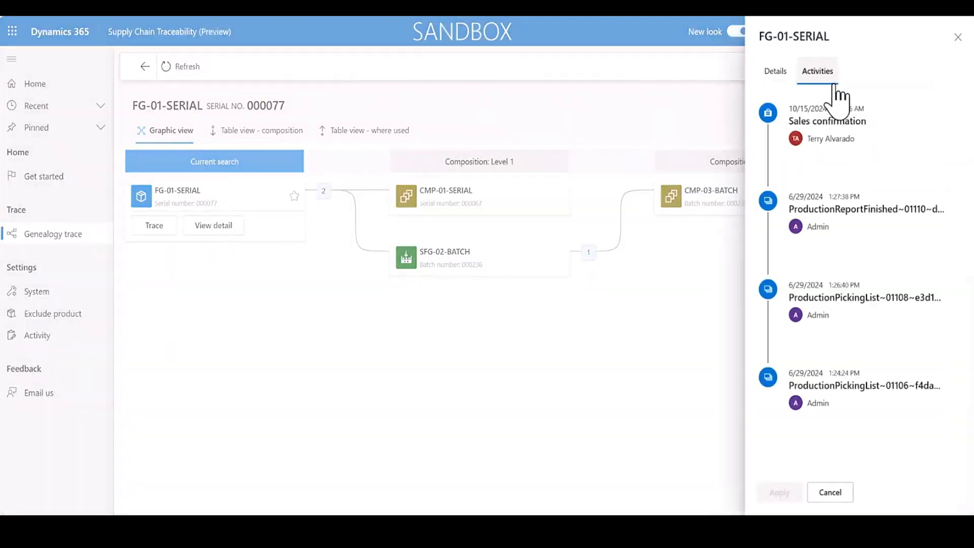
left_click(864, 143)
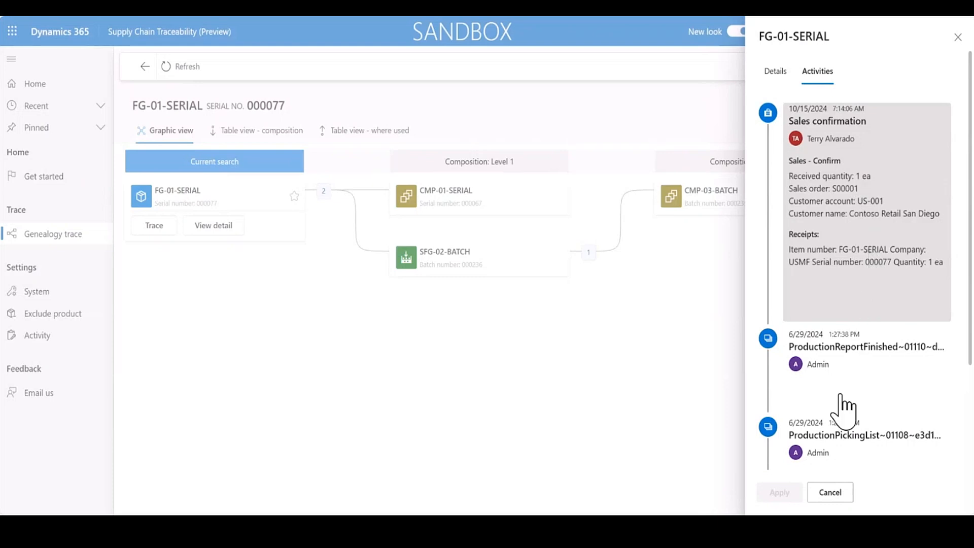
left_click(829, 493)
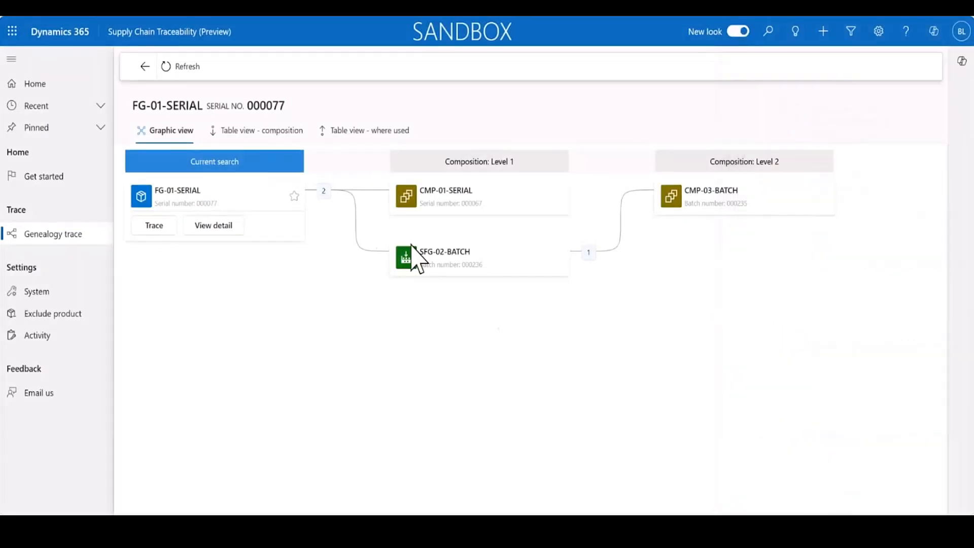
Return to the trace search and run a genealogy trace for FG-01-SERIAL with serial number 000078.
left_click(145, 67)
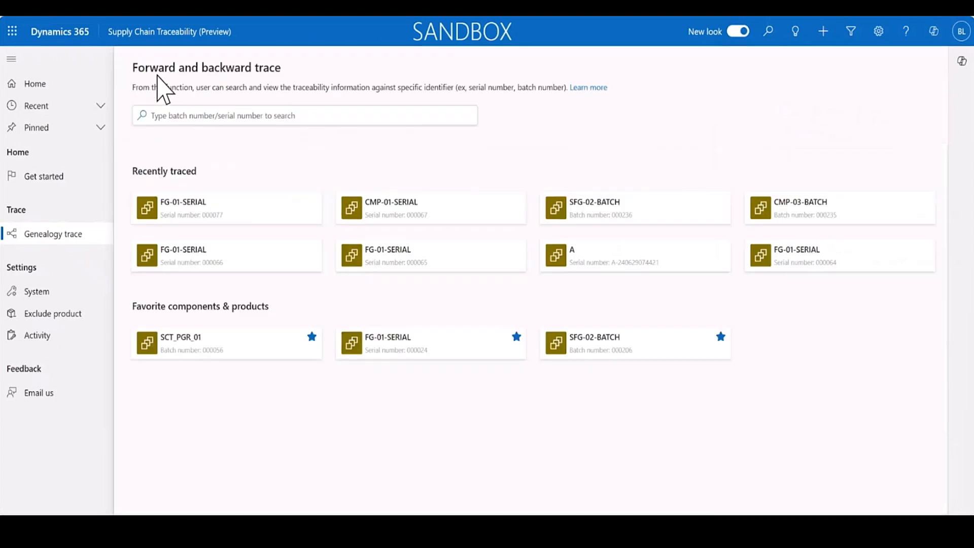
left_click(246, 116)
type("0000")
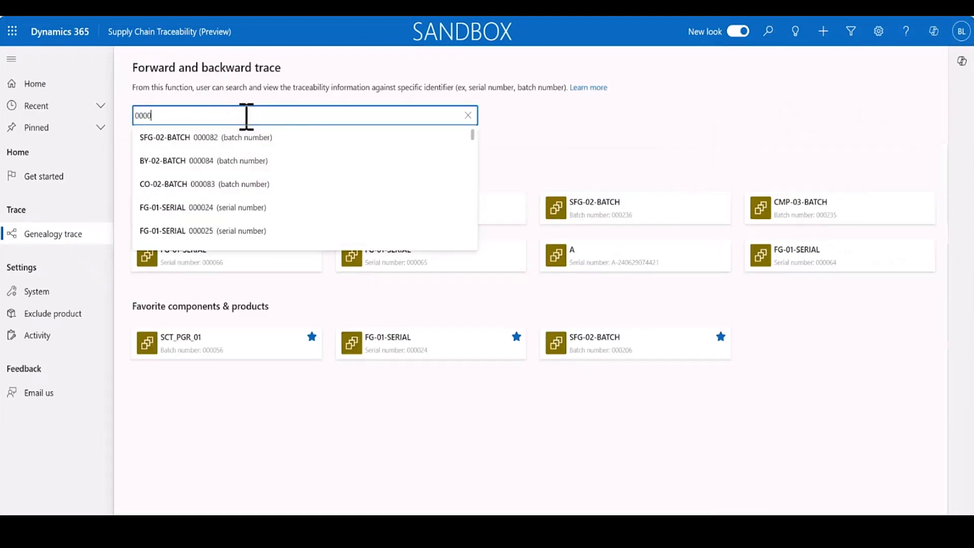
type("78")
left_click(238, 137)
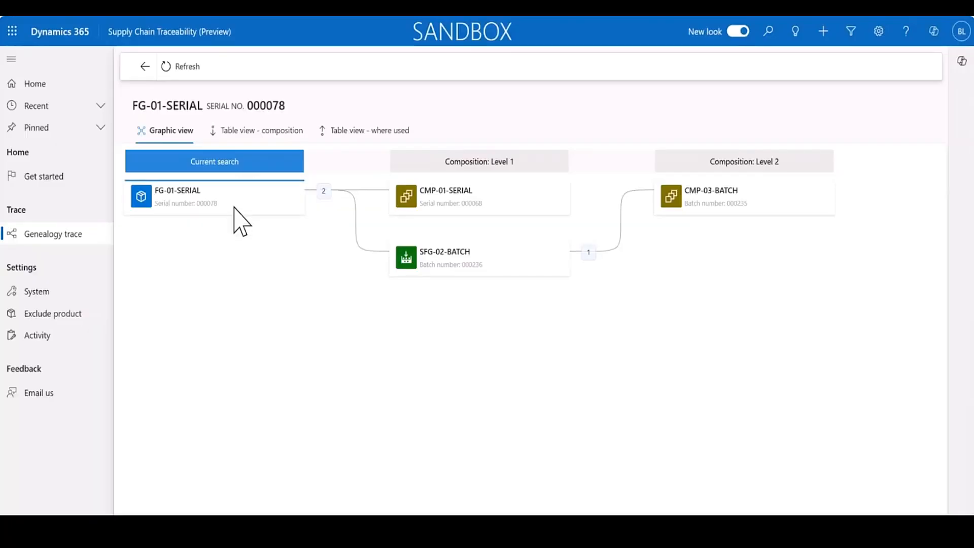
Review the activities of FG-01-SERIAL 000078, expanding the Sales confirmation entry, and close the details.
left_click(229, 225)
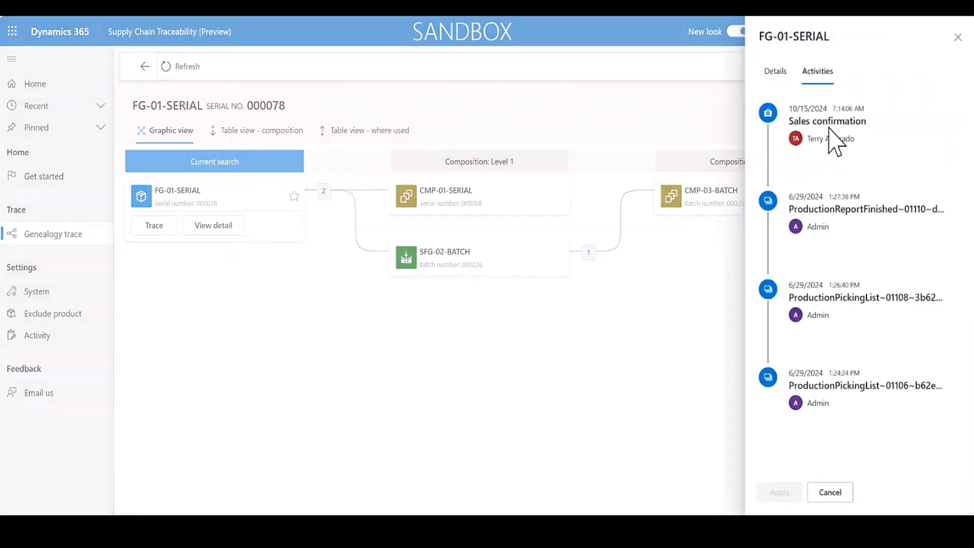
left_click(909, 162)
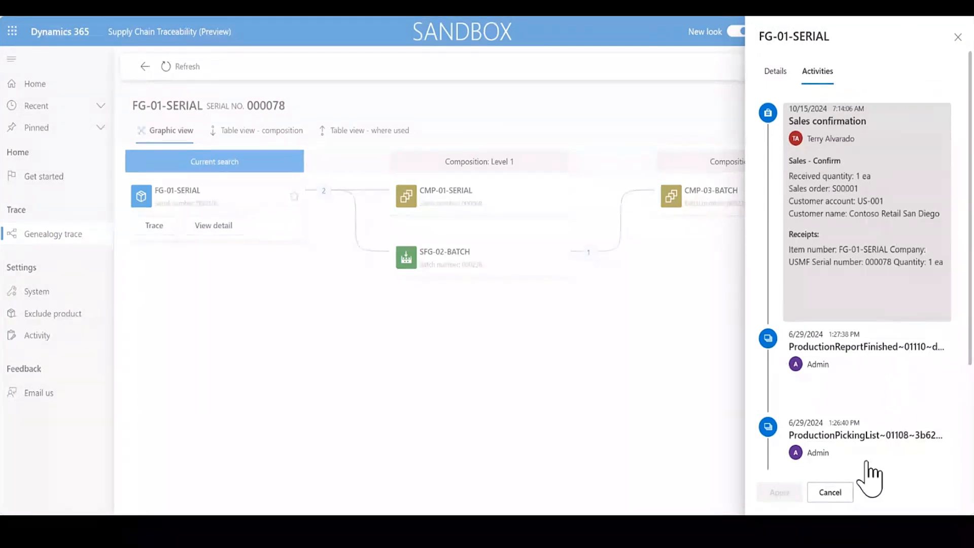
left_click(830, 492)
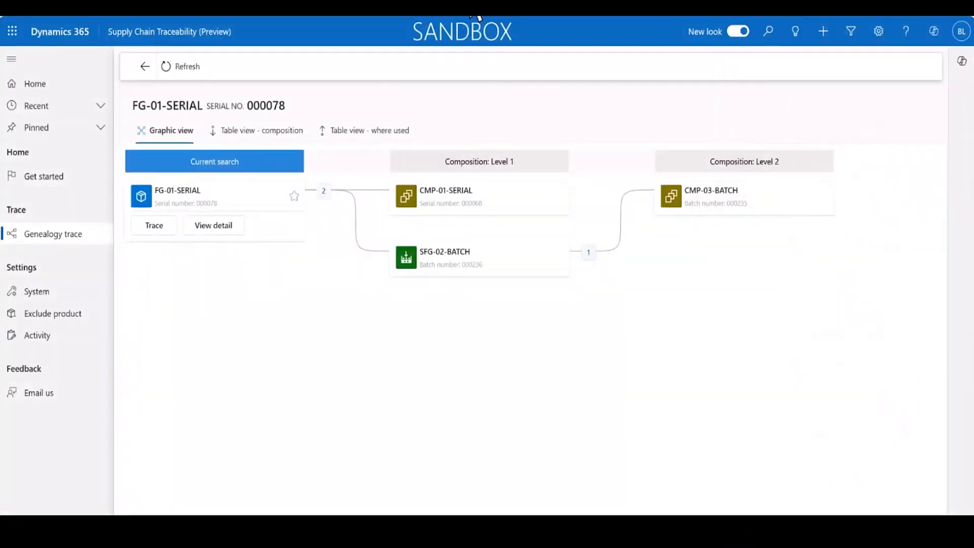